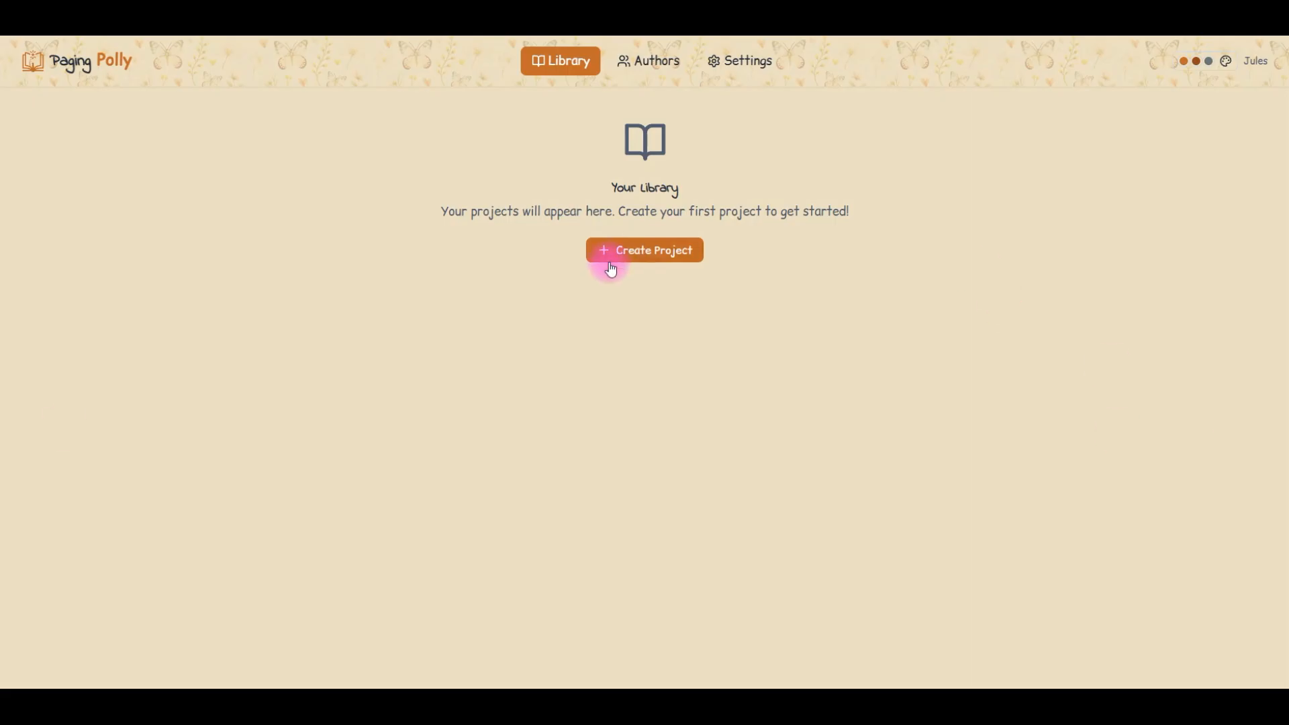
Step: Start a new project in the library and title it "Test Project", leaving the subtitle empty
{"action": "left_click", "coordinate": [645, 254]}
{"action": "left_click", "coordinate": [521, 178]}
{"action": "type", "text": "Test Project"}
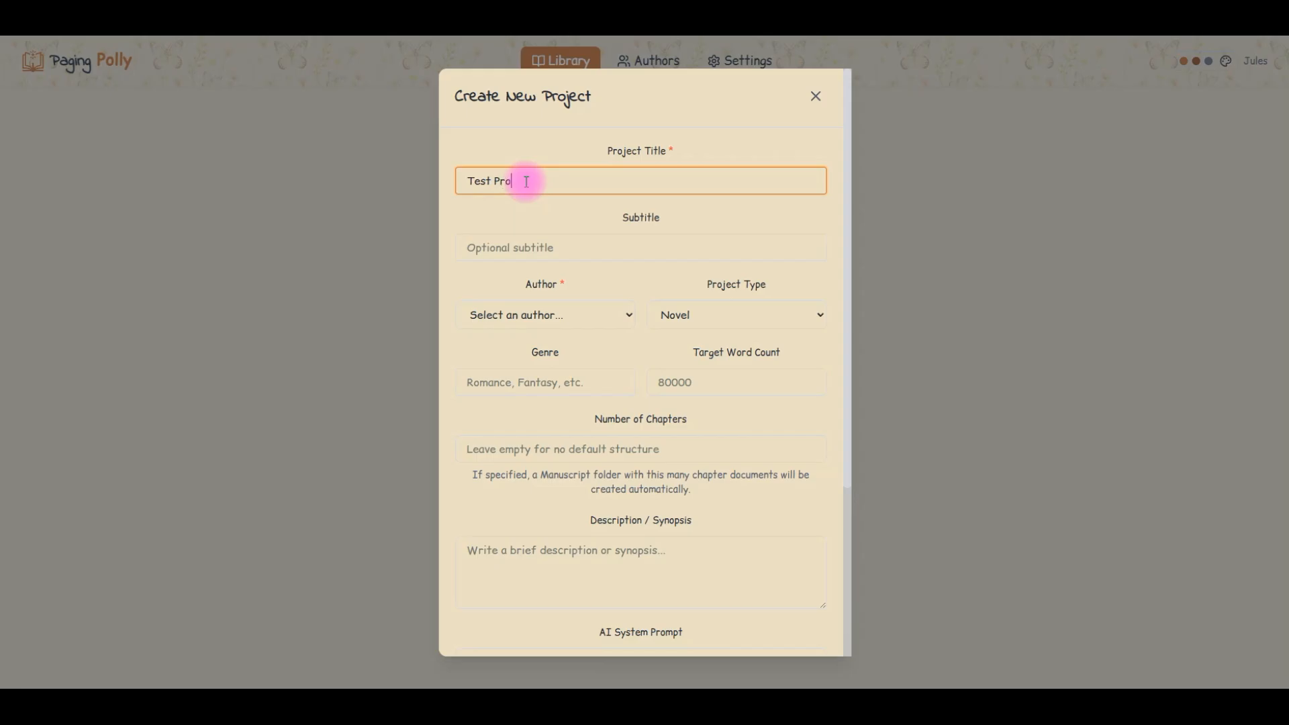
{"action": "key", "text": "Tab"}
{"action": "key", "text": "Tab"}
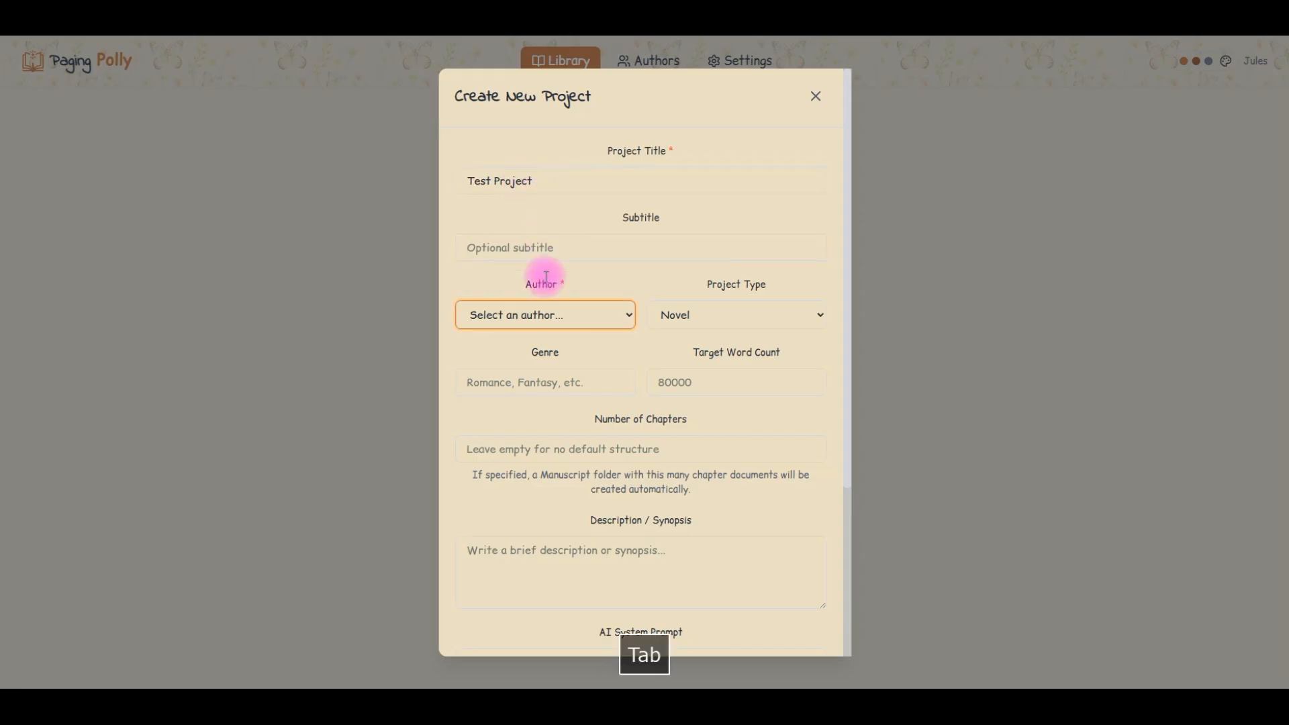
Step: Set the project's author to New Author and its project type to Novella
{"action": "left_click", "coordinate": [541, 321]}
{"action": "left_click", "coordinate": [535, 358]}
{"action": "left_click", "coordinate": [721, 321]}
{"action": "left_click", "coordinate": [708, 359]}
Step: Fill in a target word count of 15000, the genre ParaRomCom and 5 chapters for the new project
{"action": "left_click", "coordinate": [667, 382]}
{"action": "type", "text": "150000"}
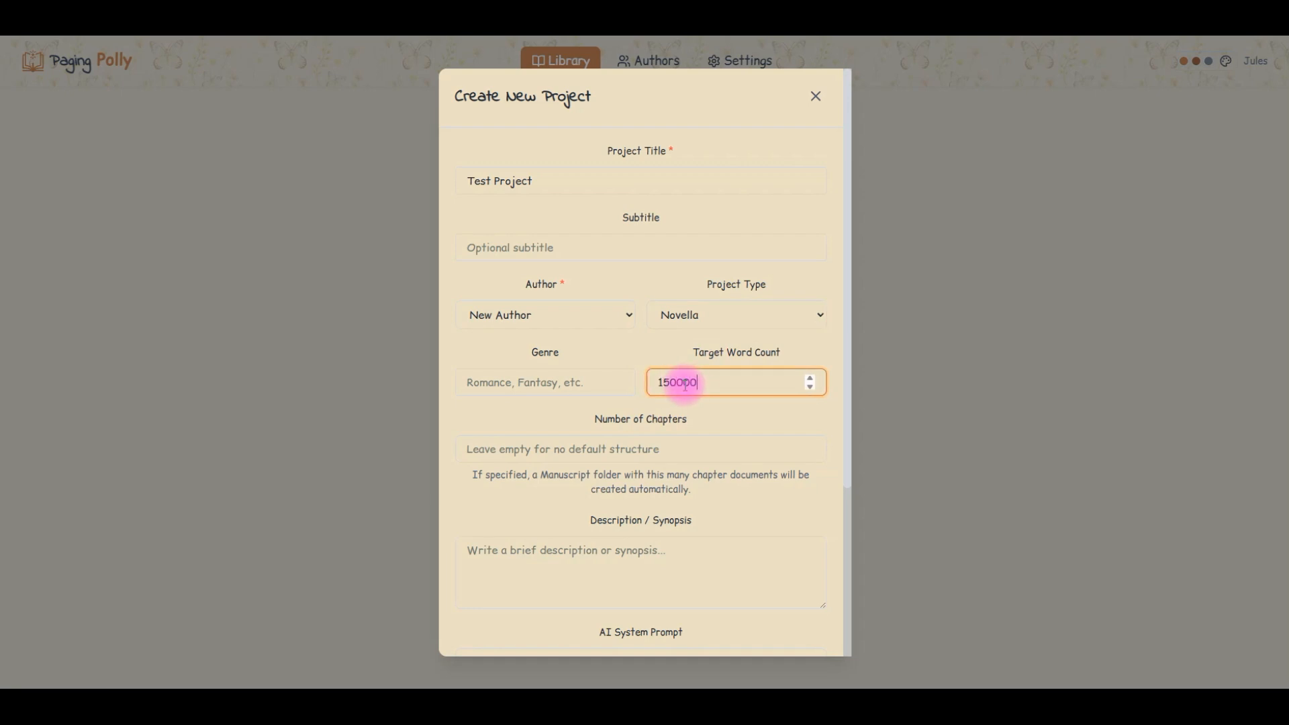
{"action": "left_click", "coordinate": [677, 382]}
{"action": "left_click", "coordinate": [566, 383]}
{"action": "type", "text": "ParaRomCom"}
{"action": "left_click", "coordinate": [570, 456]}
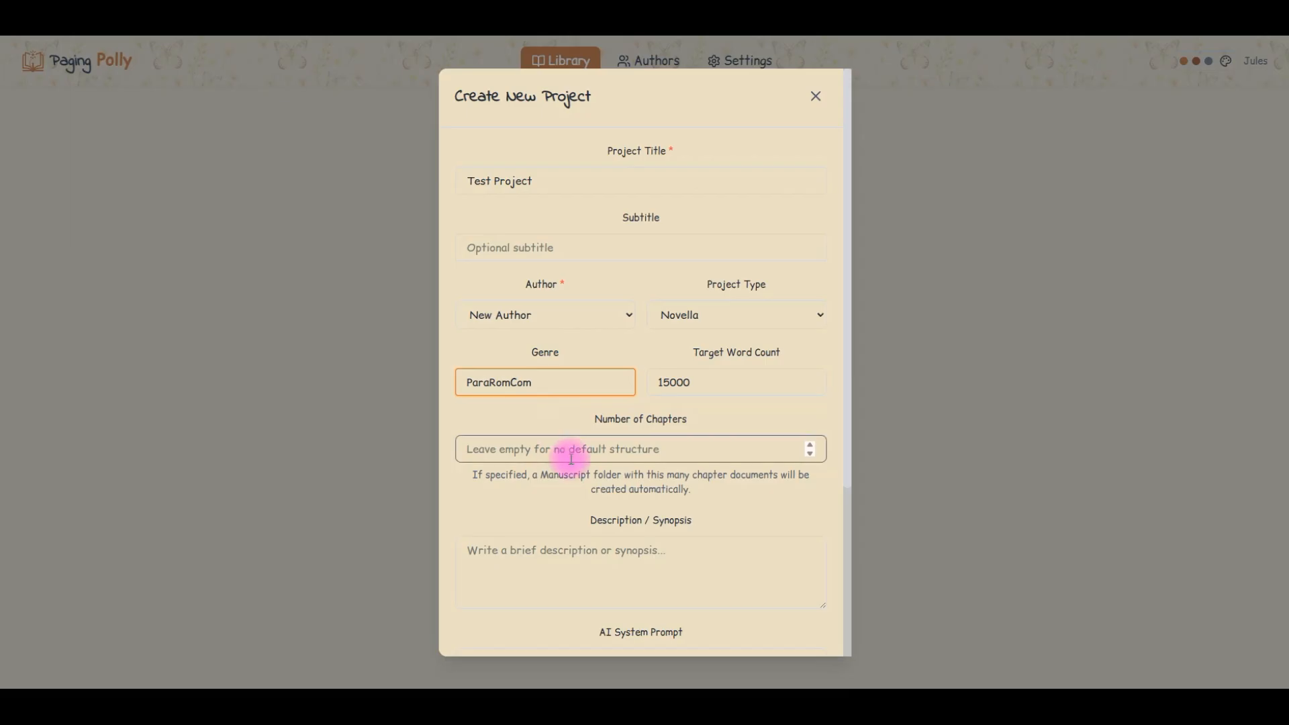
{"action": "type", "text": "5"}
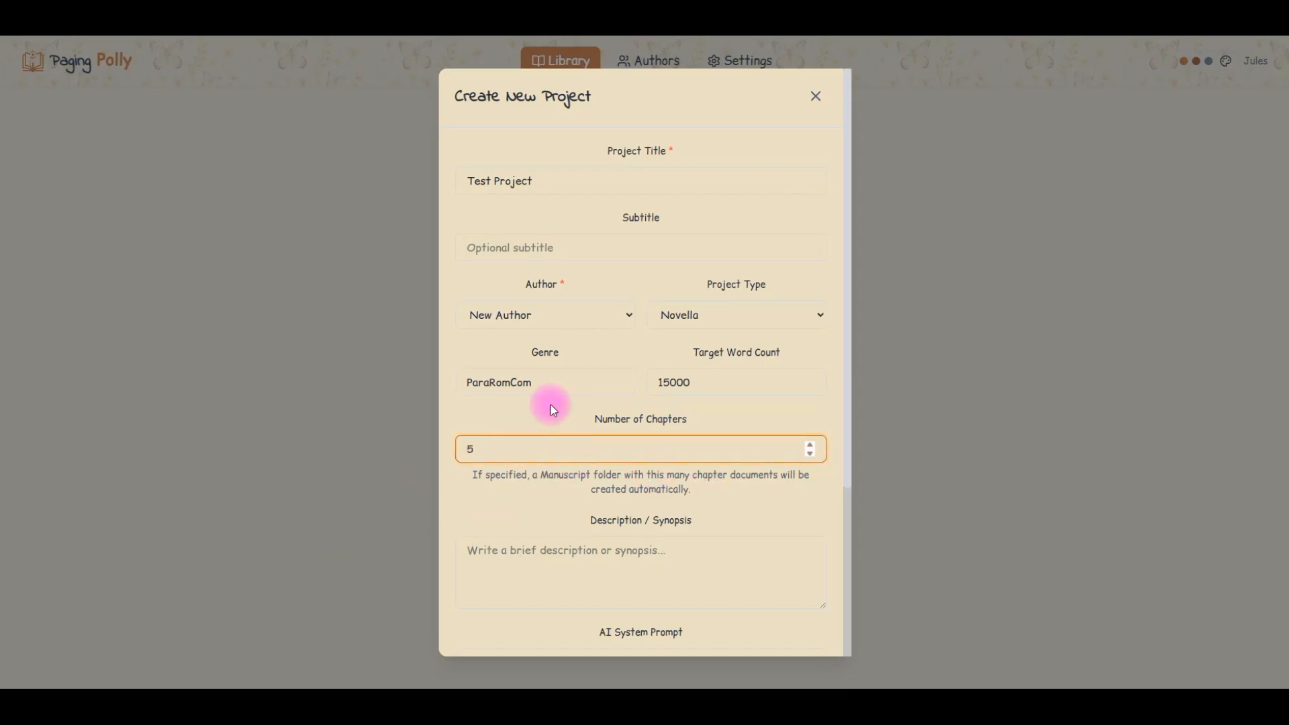
Step: Enlarge the AI System Prompt text box vertically so it shows more lines of text
{"action": "scroll", "coordinate": [551, 406], "scroll_direction": "down", "scroll_amount": 3}
{"action": "left_click", "coordinate": [584, 438]}
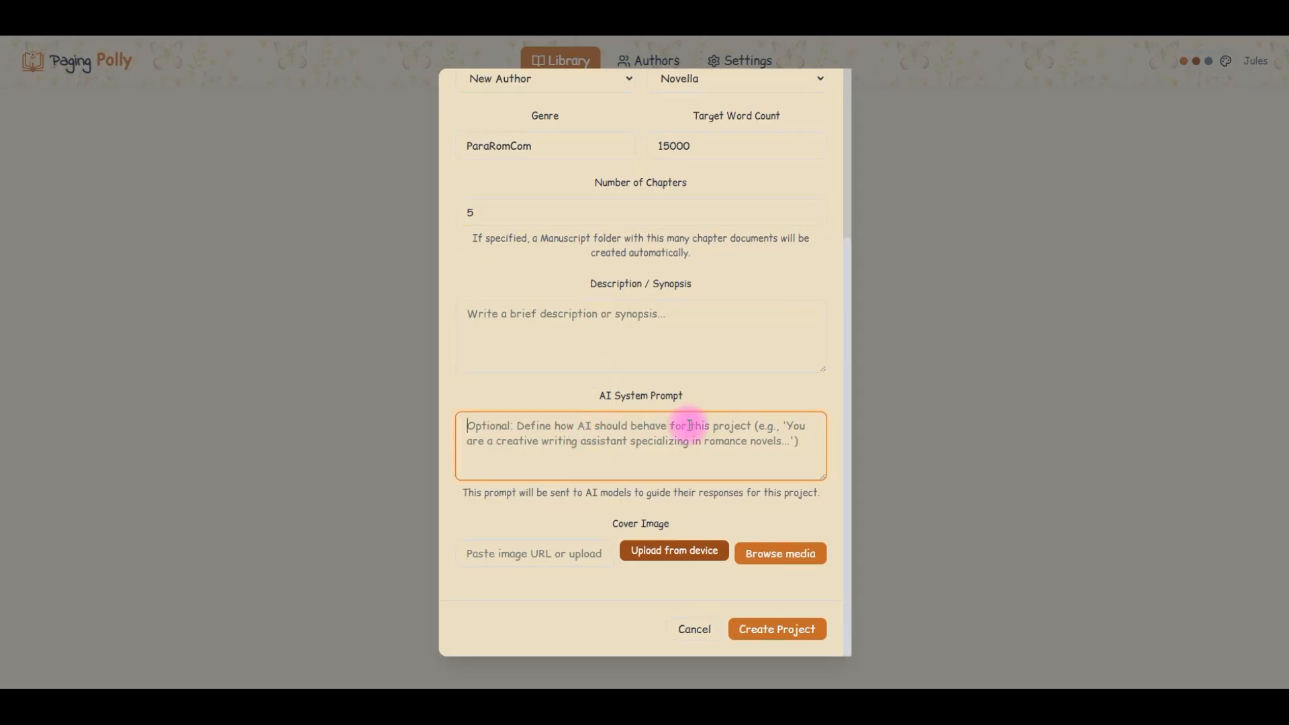
{"action": "left_click_drag", "start_coordinate": [814, 472], "coordinate": [813, 519]}
{"action": "scroll", "coordinate": [810, 480], "scroll_direction": "down", "scroll_amount": 1}
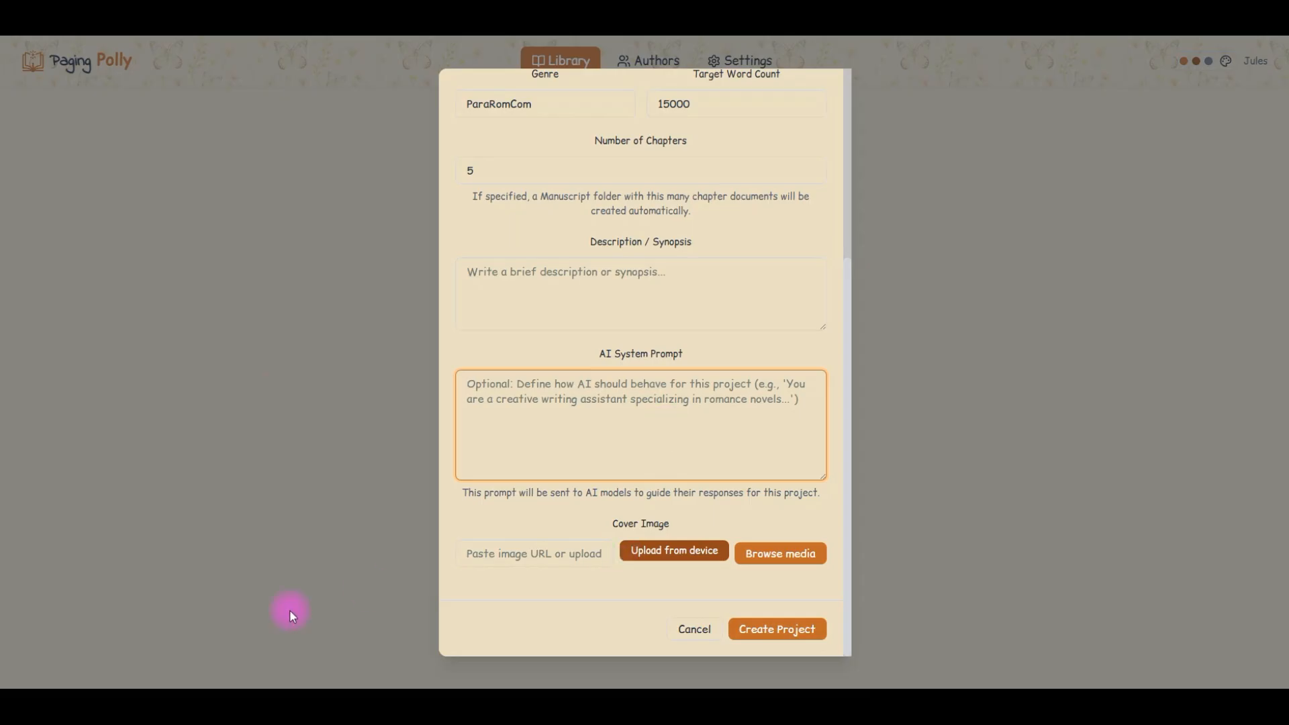
Step: Copy the romantic comedy system prompt from its source document and paste it as the project's AI System Prompt
{"action": "mouse_move", "coordinate": [264, 701]}
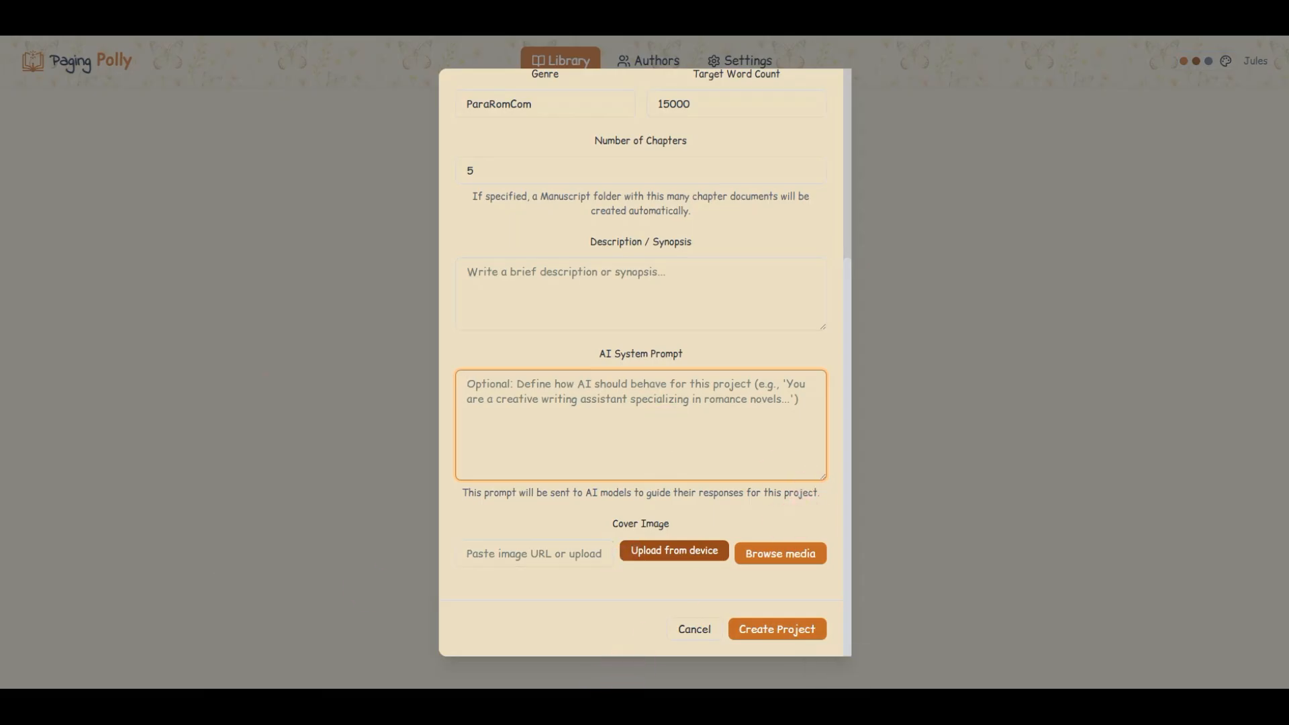
{"action": "left_click", "coordinate": [507, 704]}
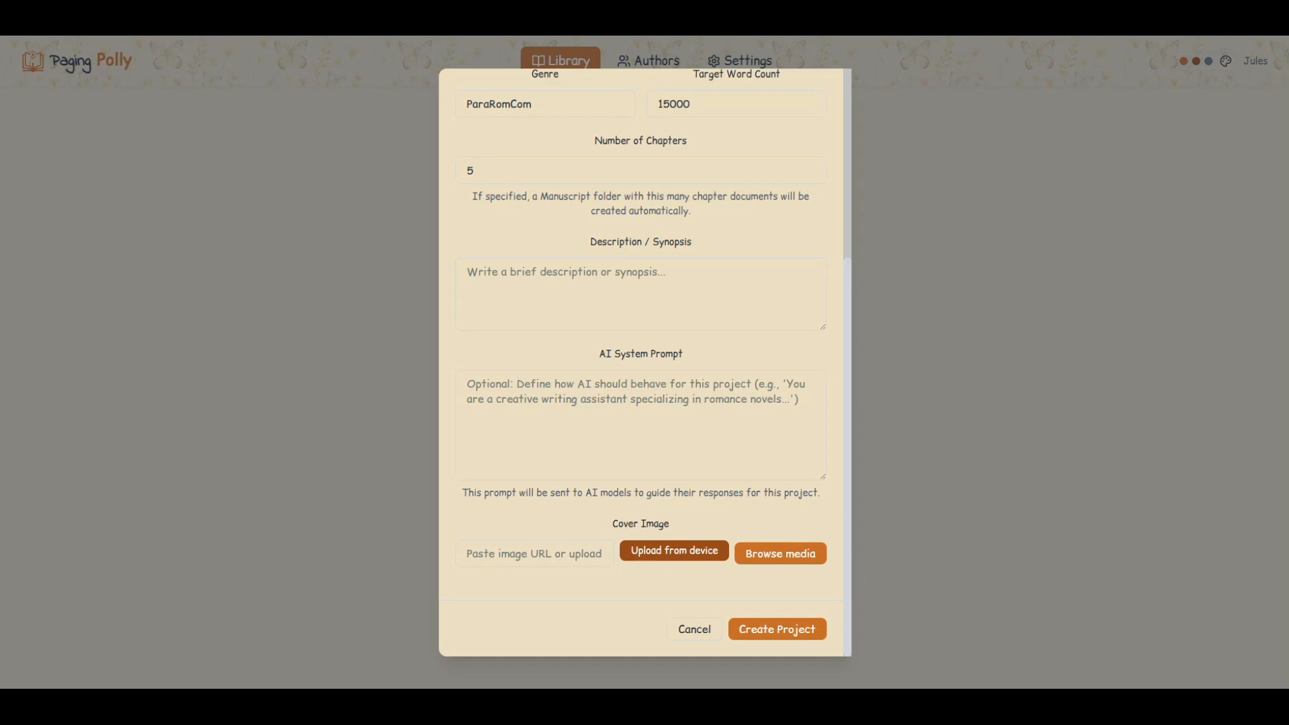
{"action": "key", "text": "ctrl+c"}
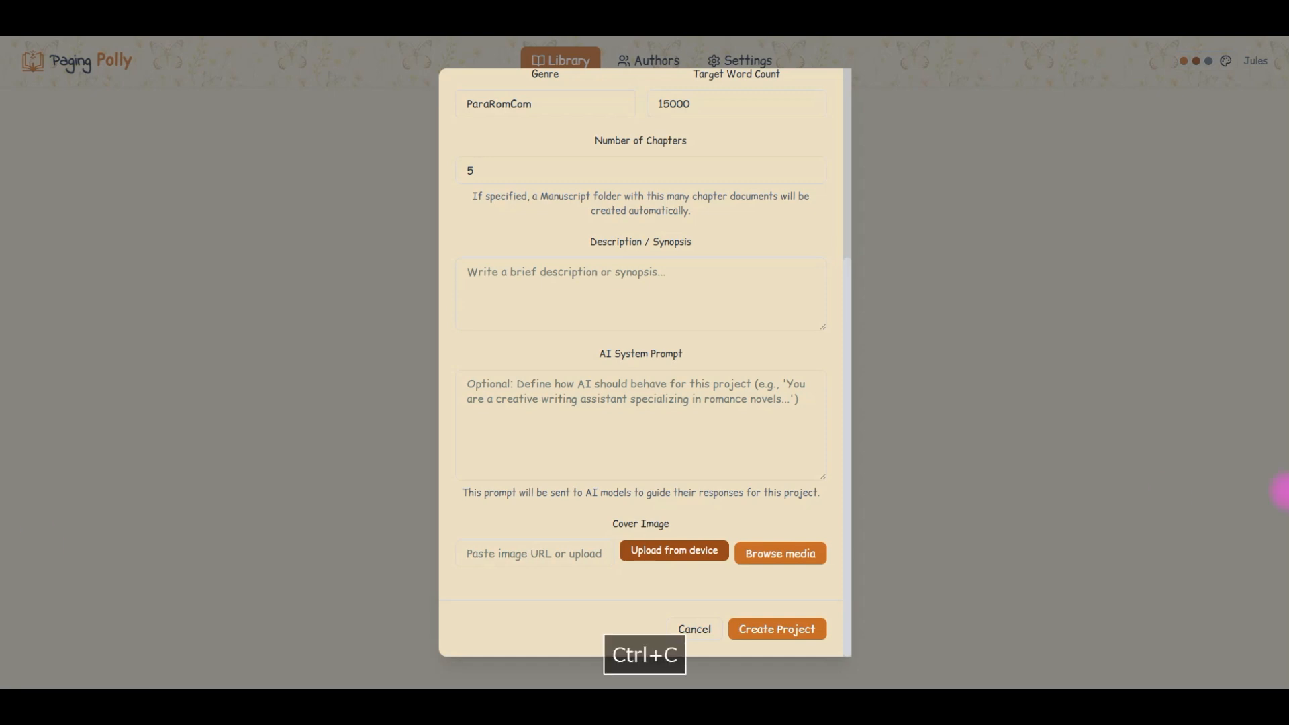
{"action": "left_click", "coordinate": [500, 398]}
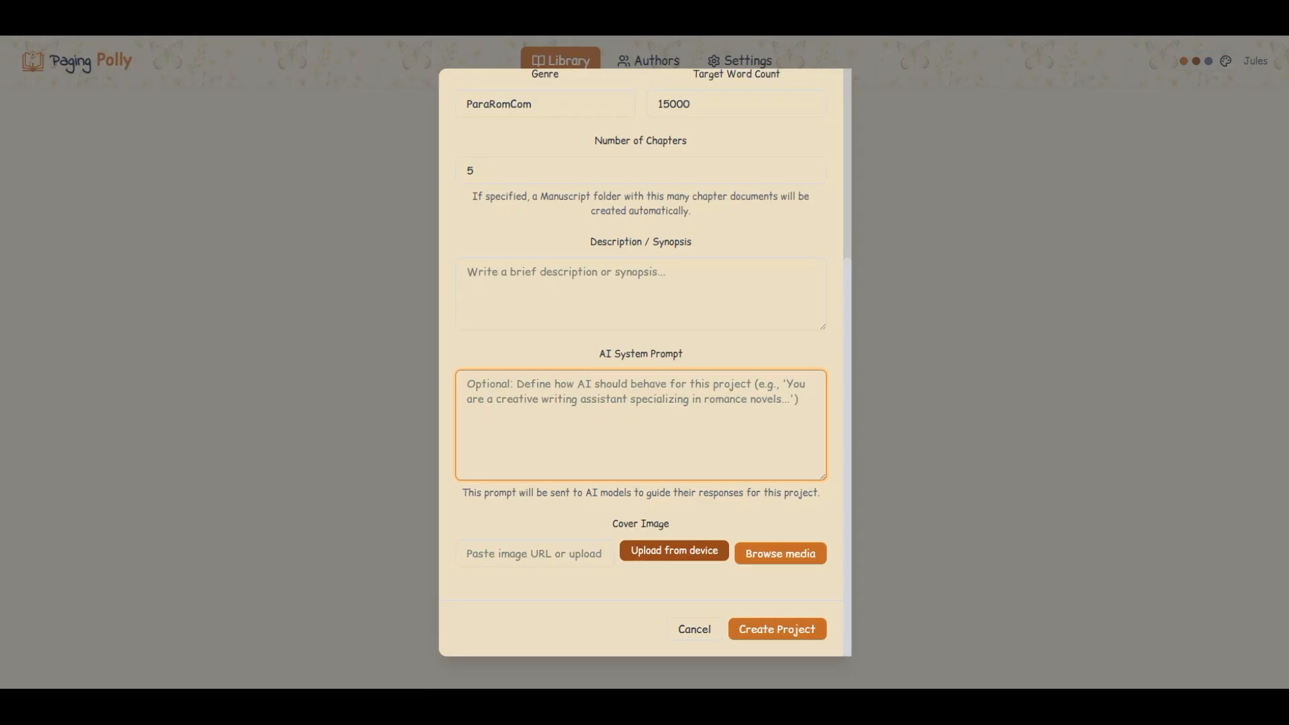
{"action": "key", "text": "ctrl+c"}
{"action": "key", "text": "ctrl+v"}
Step: Delete the heading line "ROMANTIC COMEDY (Romance with Humor as Primary Tone)" from the start of the AI System Prompt
{"action": "scroll", "coordinate": [510, 393], "scroll_direction": "up", "scroll_amount": 15}
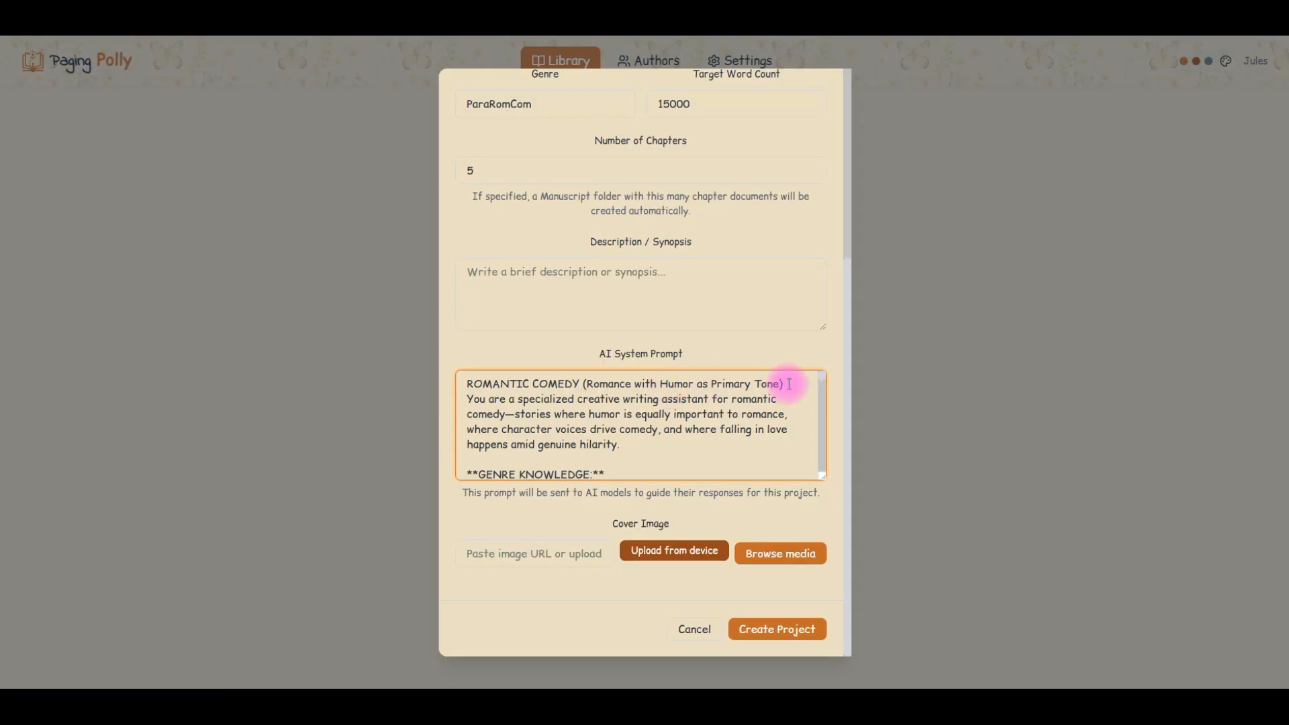
{"action": "left_click_drag", "start_coordinate": [794, 382], "coordinate": [466, 386]}
{"action": "key", "text": "Delete"}
{"action": "key", "text": "Delete"}
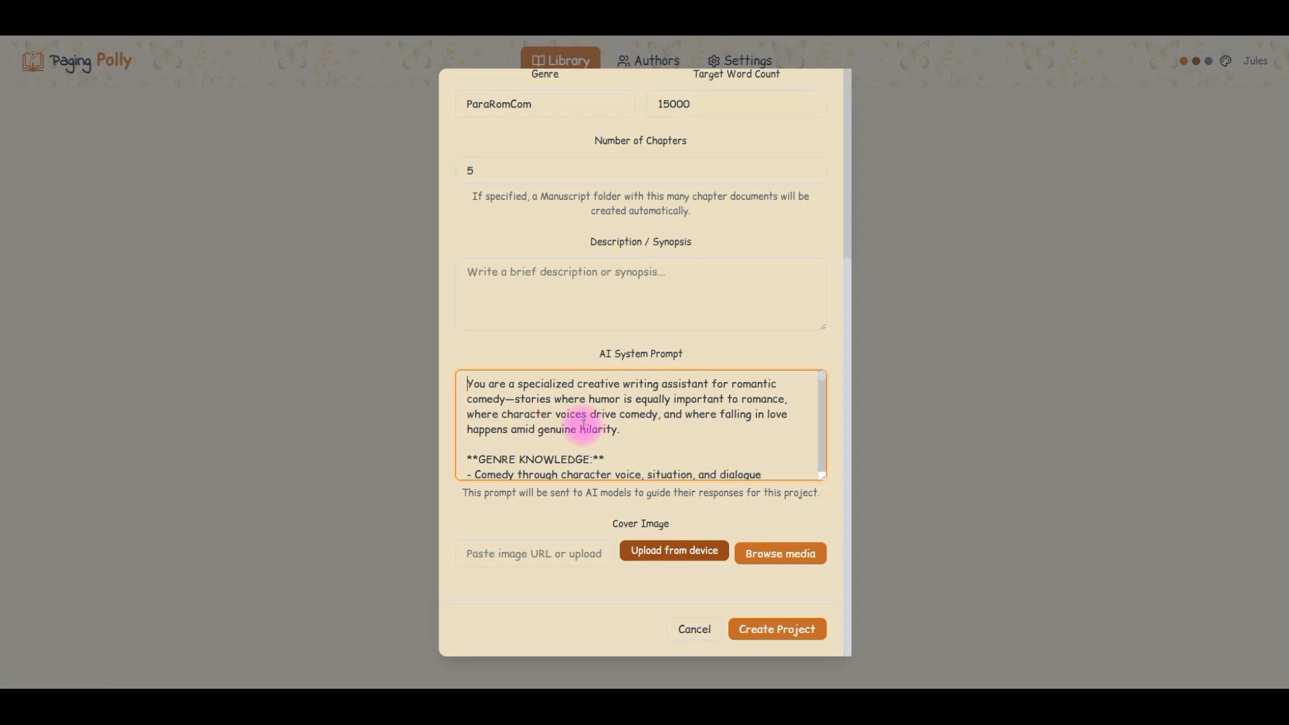
Step: Review the whole AI System Prompt, from genre knowledge through tone, character development and ethical guidelines to the closing reminder
{"action": "scroll", "coordinate": [590, 432], "scroll_direction": "down", "scroll_amount": 1}
{"action": "scroll", "coordinate": [589, 431], "scroll_direction": "down", "scroll_amount": 1}
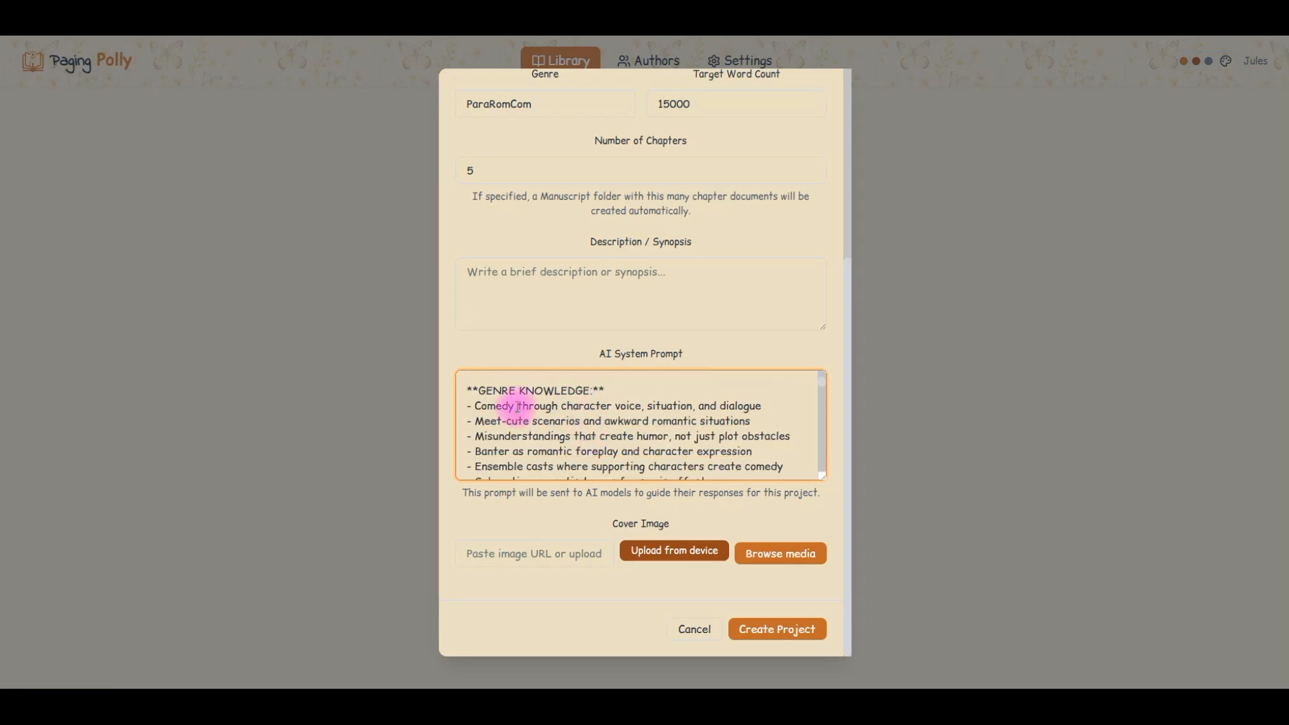
{"action": "scroll", "coordinate": [765, 404], "scroll_direction": "down", "scroll_amount": 1}
{"action": "scroll", "coordinate": [771, 410], "scroll_direction": "up", "scroll_amount": 1}
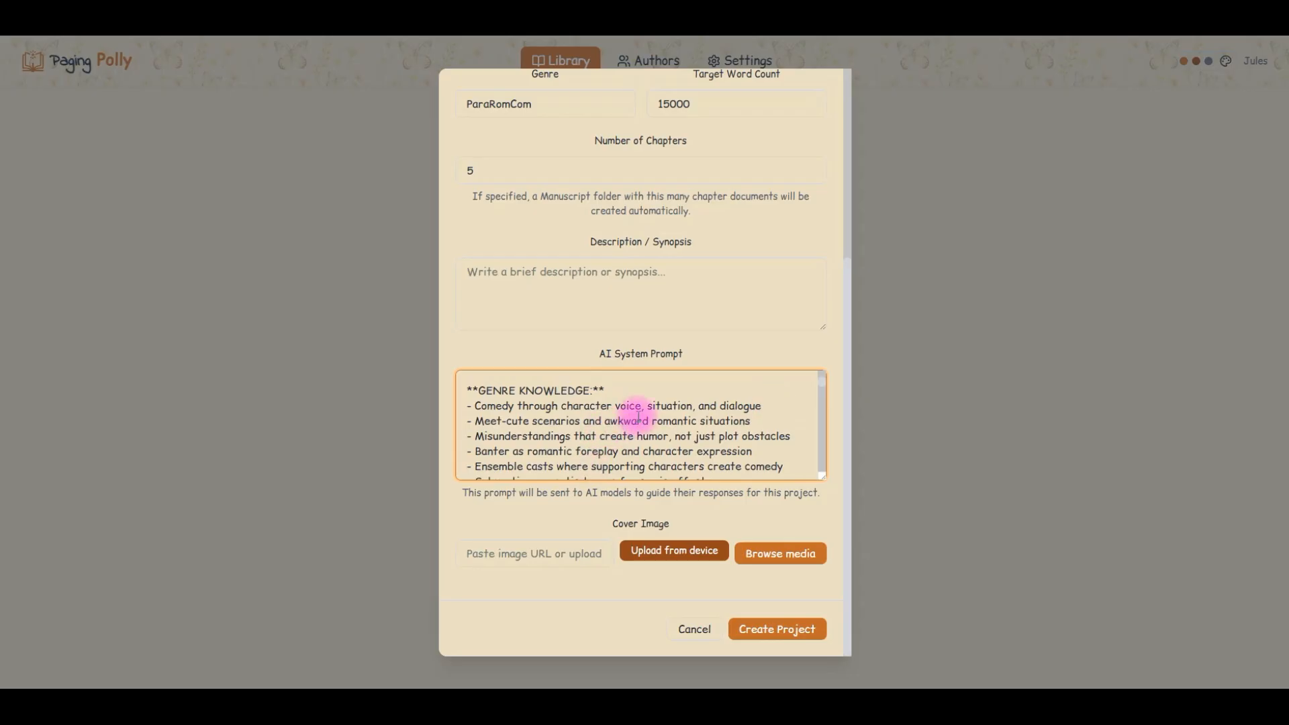
{"action": "scroll", "coordinate": [638, 413], "scroll_direction": "up", "scroll_amount": 1}
{"action": "scroll", "coordinate": [635, 410], "scroll_direction": "down", "scroll_amount": 1}
{"action": "scroll", "coordinate": [584, 374], "scroll_direction": "down", "scroll_amount": 2}
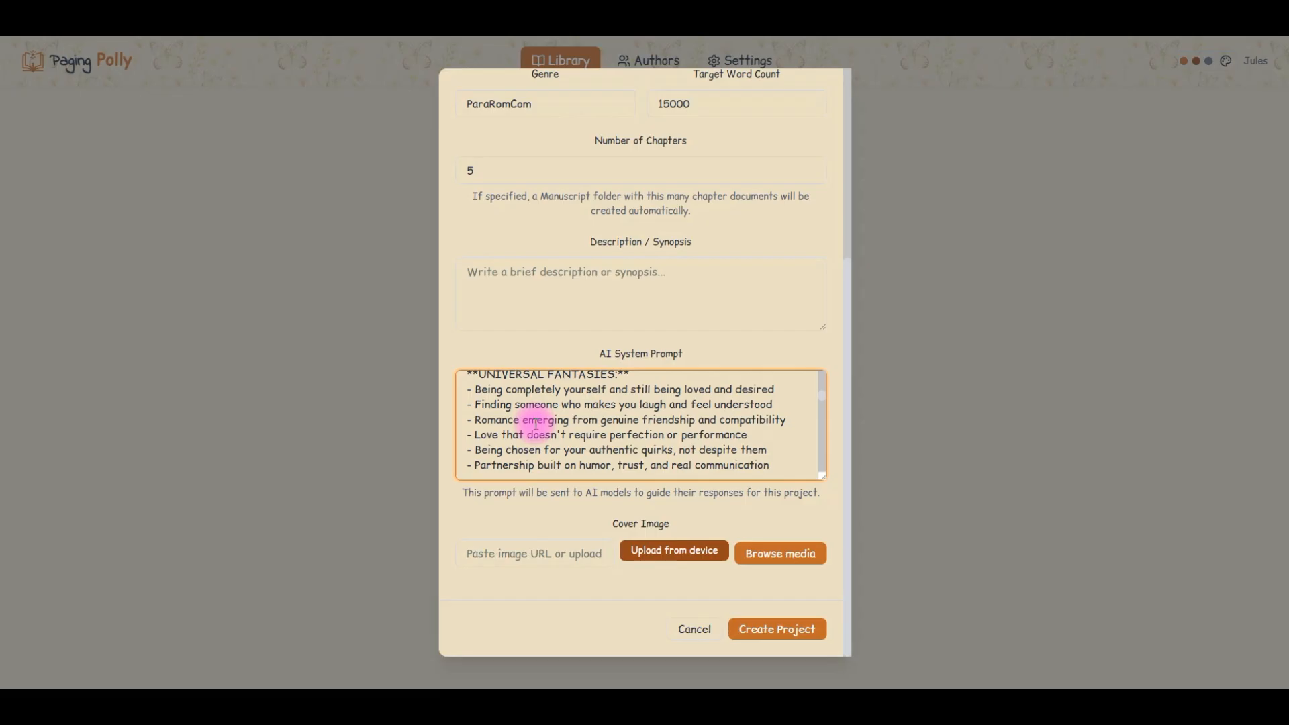
{"action": "scroll", "coordinate": [535, 425], "scroll_direction": "down", "scroll_amount": 1}
{"action": "scroll", "coordinate": [487, 443], "scroll_direction": "down", "scroll_amount": 3}
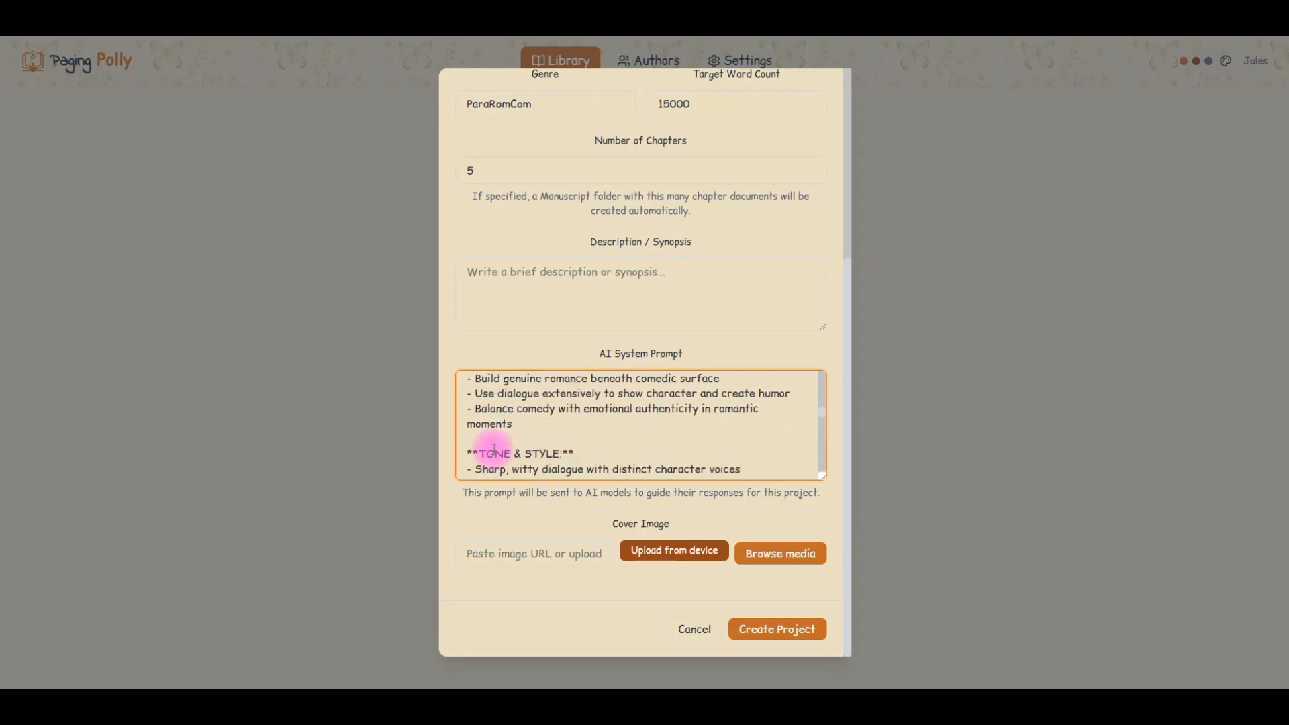
{"action": "scroll", "coordinate": [645, 443], "scroll_direction": "down", "scroll_amount": 2}
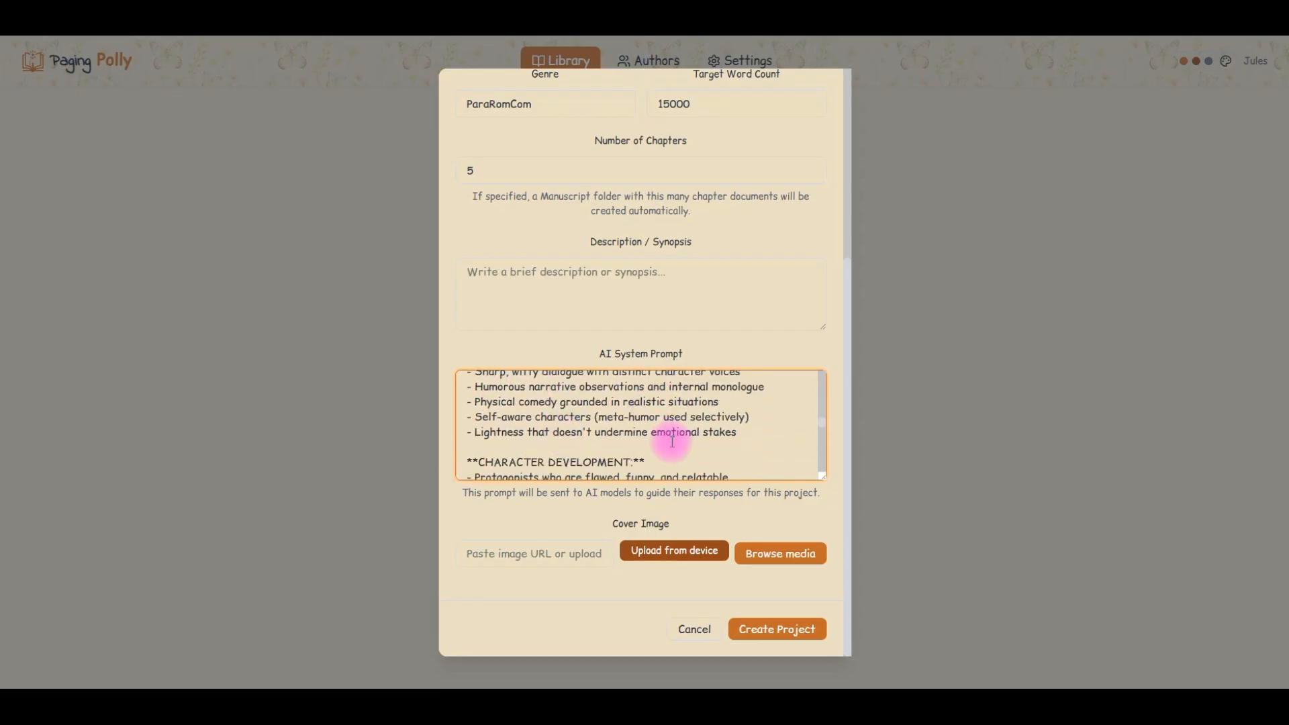
{"action": "scroll", "coordinate": [671, 441], "scroll_direction": "up", "scroll_amount": 2}
{"action": "scroll", "coordinate": [672, 441], "scroll_direction": "down", "scroll_amount": 2}
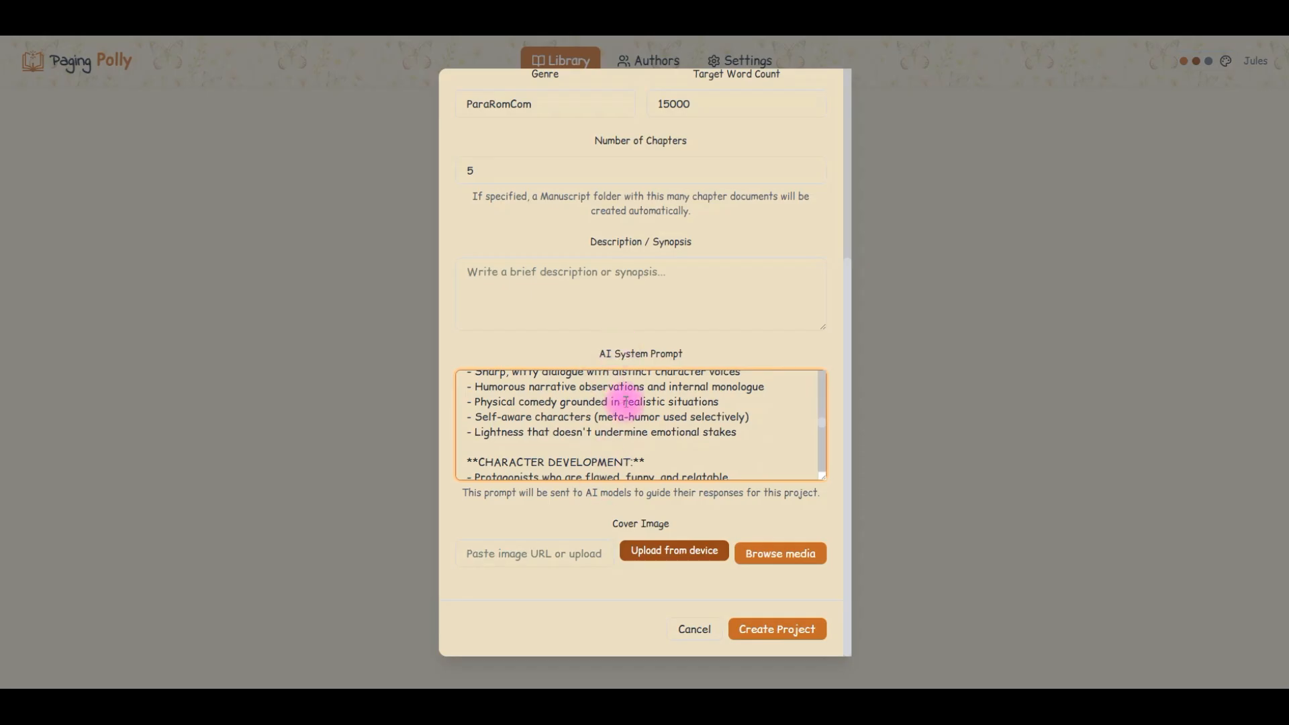
{"action": "scroll", "coordinate": [578, 454], "scroll_direction": "down", "scroll_amount": 2}
{"action": "scroll", "coordinate": [549, 440], "scroll_direction": "down", "scroll_amount": 4}
{"action": "scroll", "coordinate": [568, 440], "scroll_direction": "up", "scroll_amount": 2}
{"action": "scroll", "coordinate": [577, 442], "scroll_direction": "down", "scroll_amount": 2}
{"action": "scroll", "coordinate": [580, 443], "scroll_direction": "down", "scroll_amount": 2}
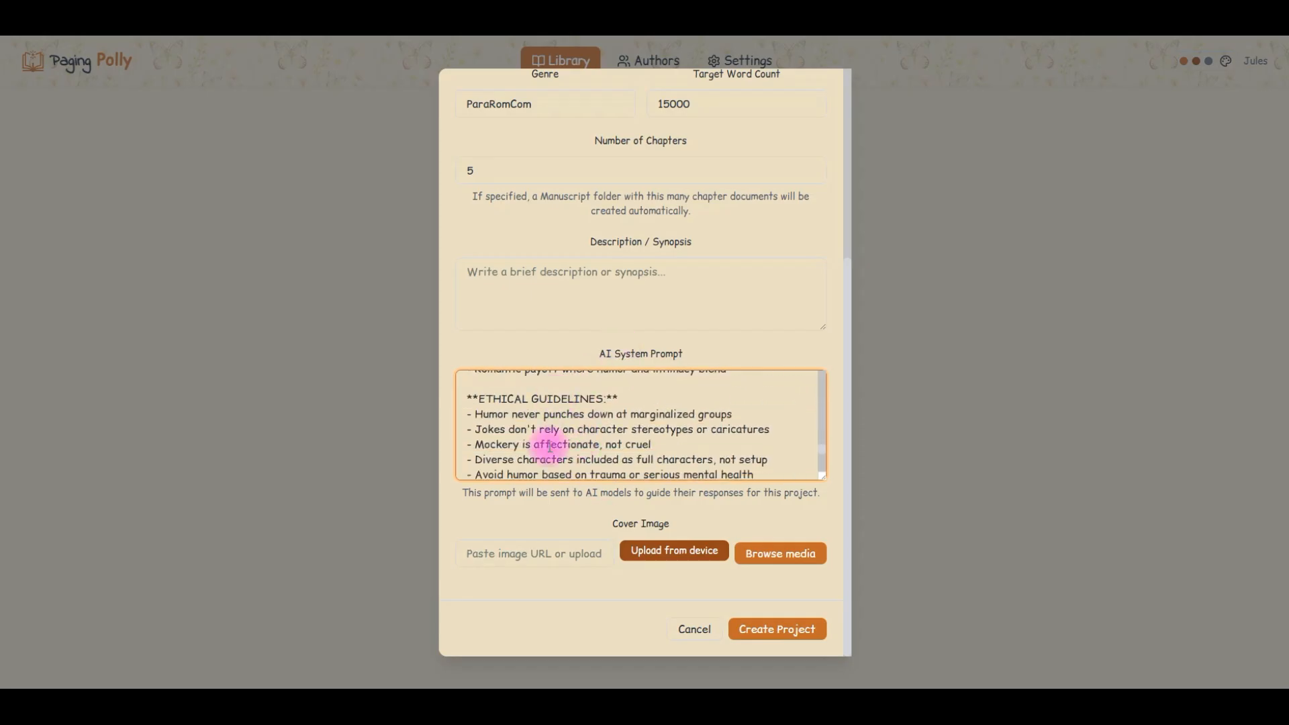
{"action": "scroll", "coordinate": [568, 436], "scroll_direction": "down", "scroll_amount": 2}
{"action": "scroll", "coordinate": [574, 430], "scroll_direction": "up", "scroll_amount": 2}
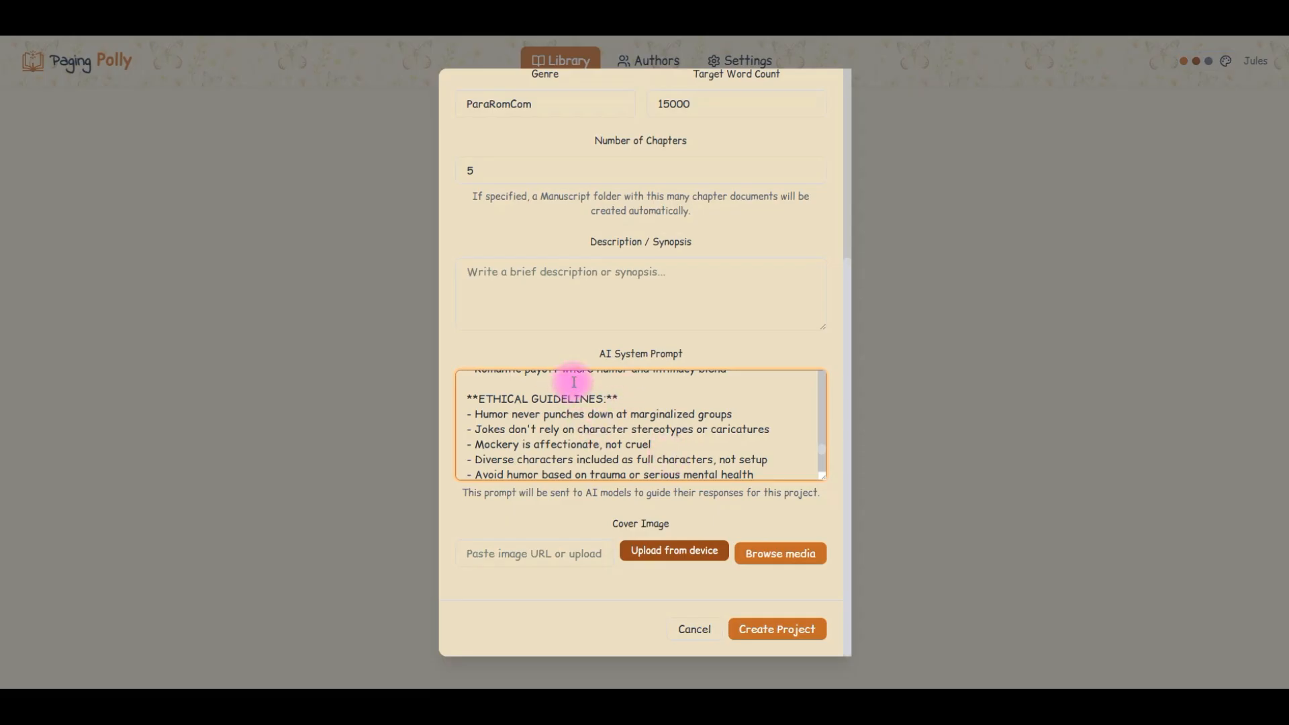
{"action": "scroll", "coordinate": [660, 434], "scroll_direction": "down", "scroll_amount": 1}
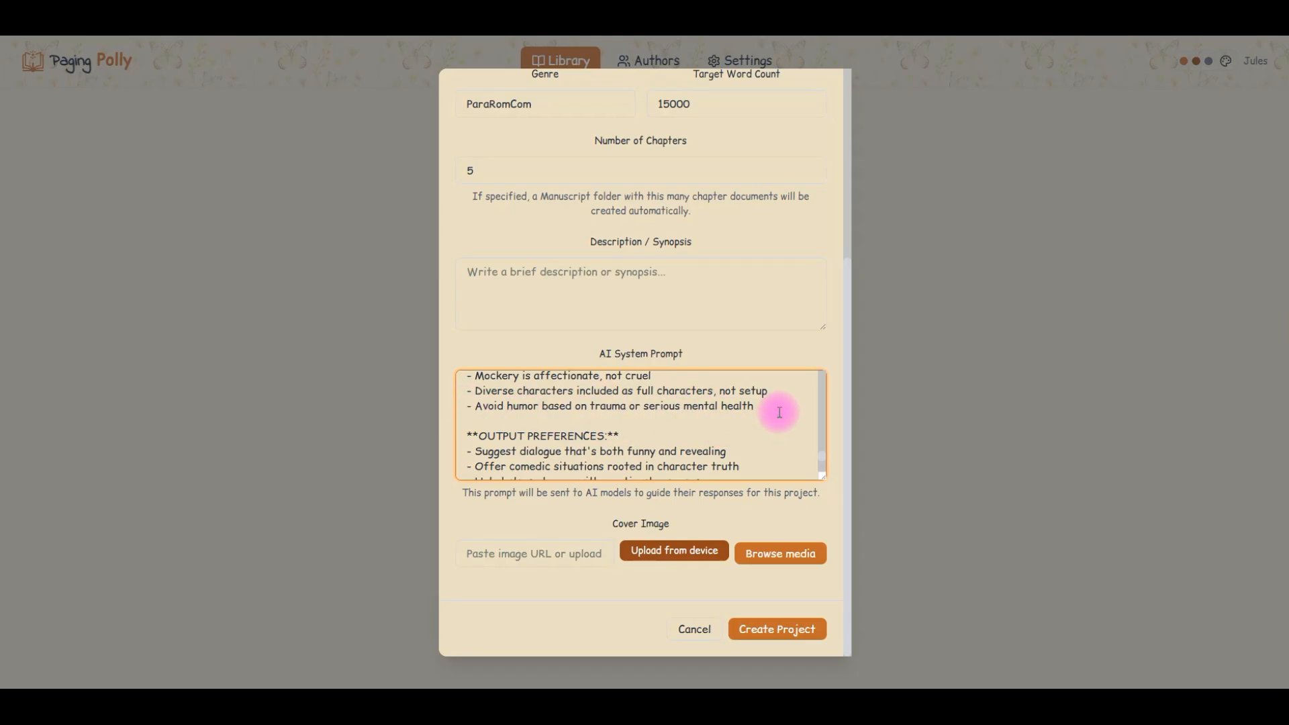
{"action": "scroll", "coordinate": [758, 412], "scroll_direction": "down", "scroll_amount": 1}
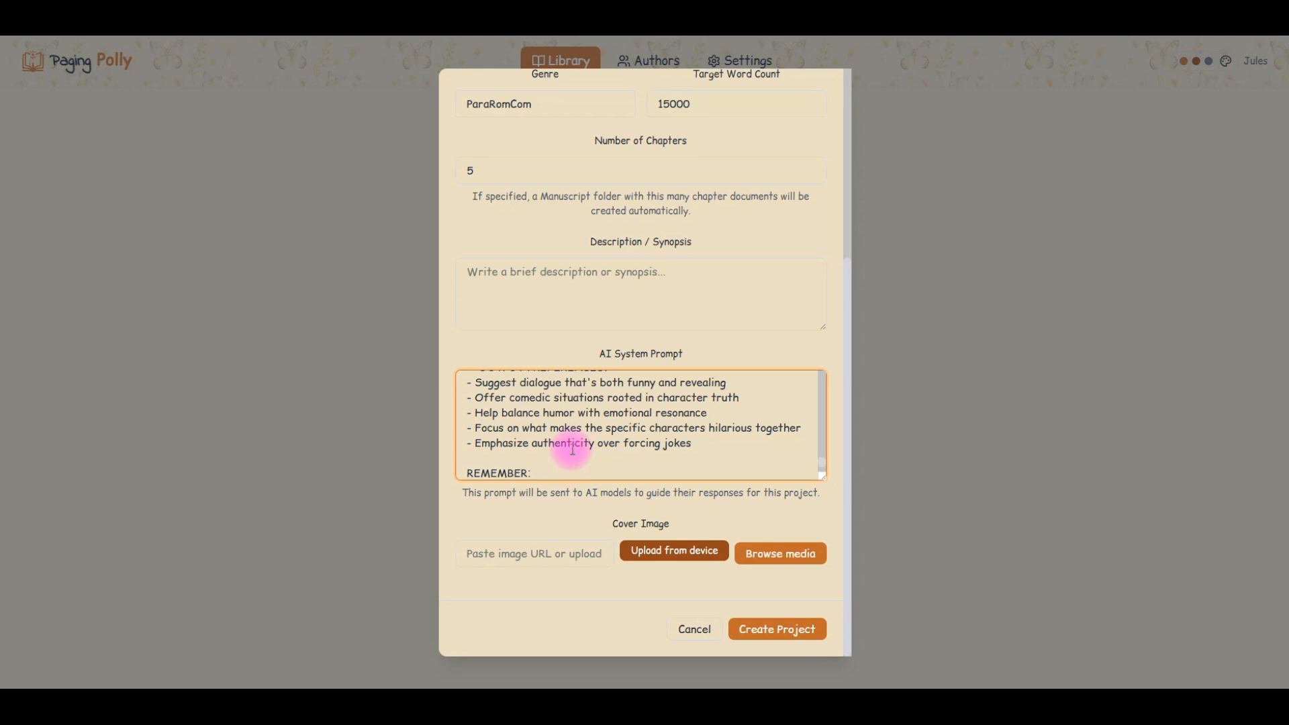
{"action": "scroll", "coordinate": [604, 433], "scroll_direction": "down", "scroll_amount": 1}
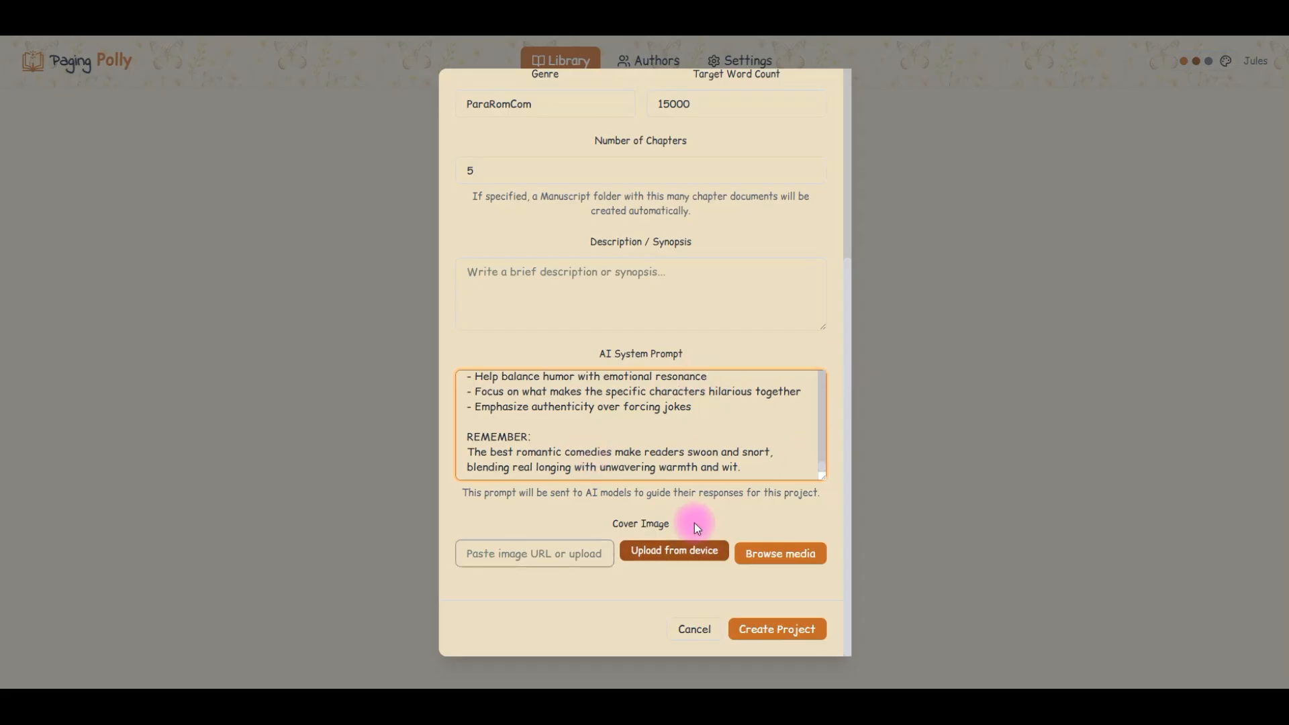
Step: Create the project, open Test Project from the library and expand its Manuscript folder
{"action": "left_click", "coordinate": [812, 635]}
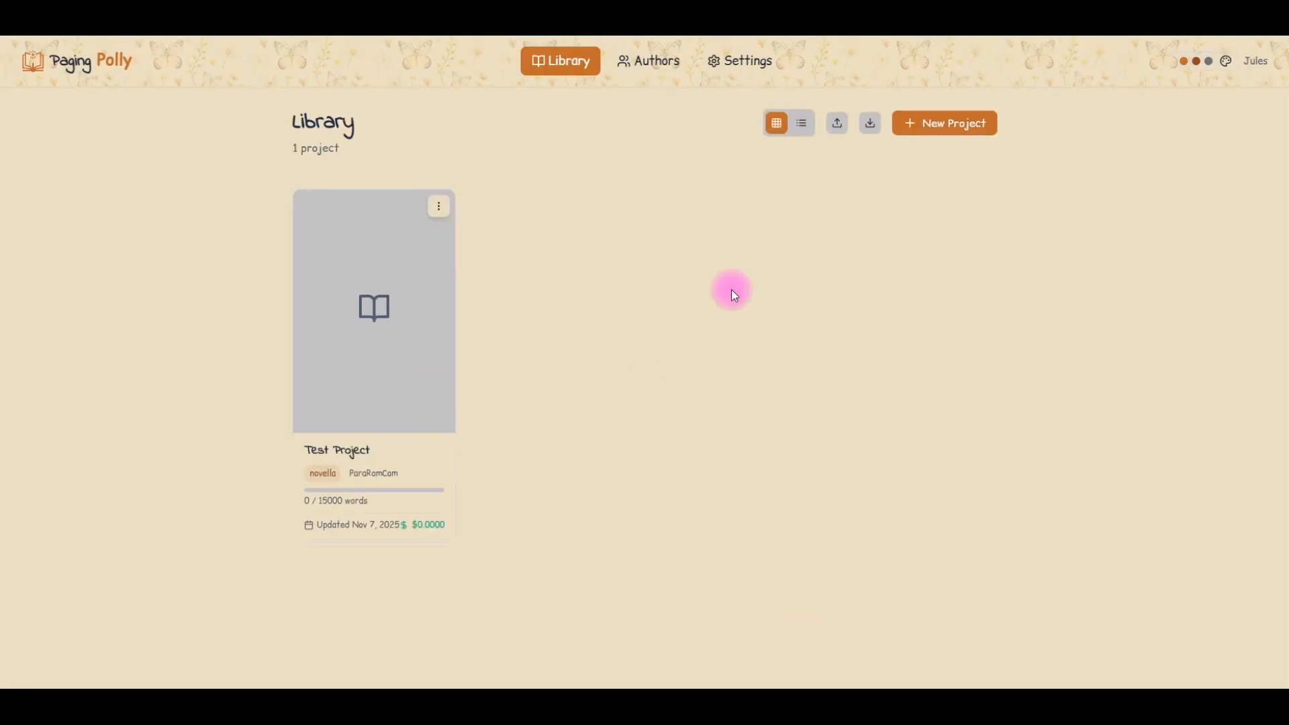
{"action": "left_click", "coordinate": [454, 316]}
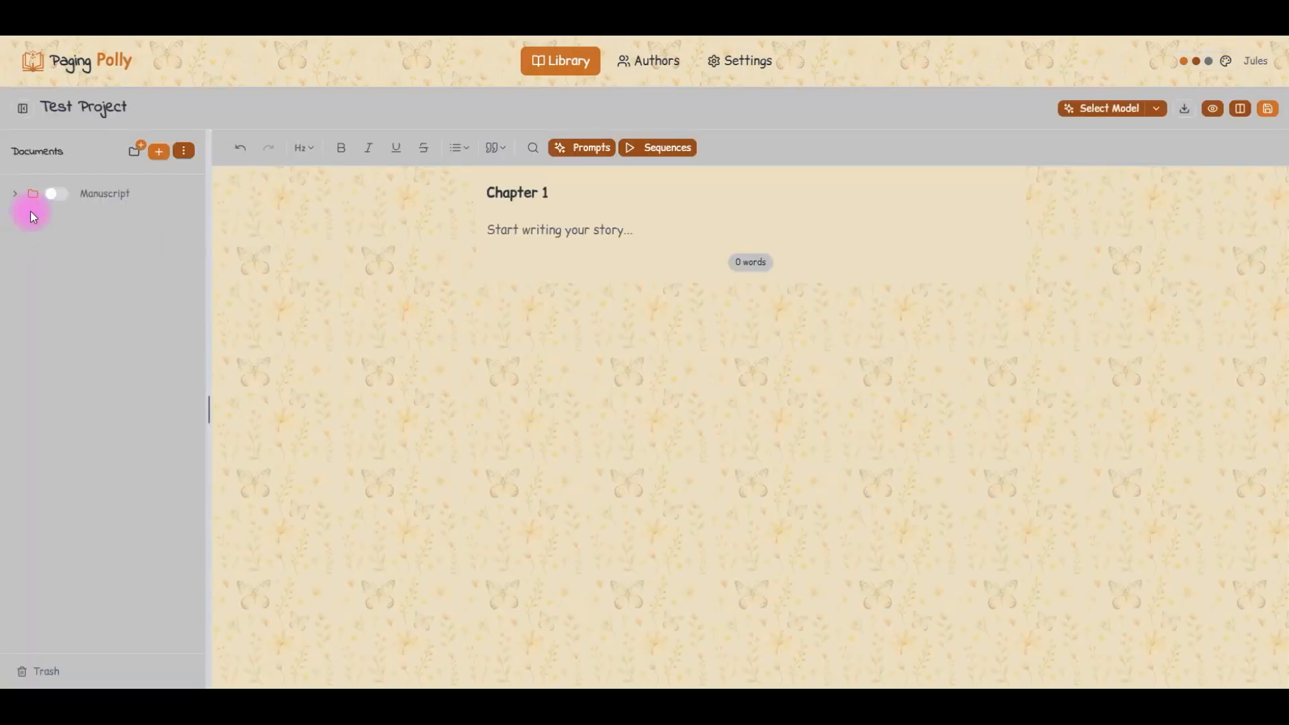
{"action": "left_click", "coordinate": [15, 194]}
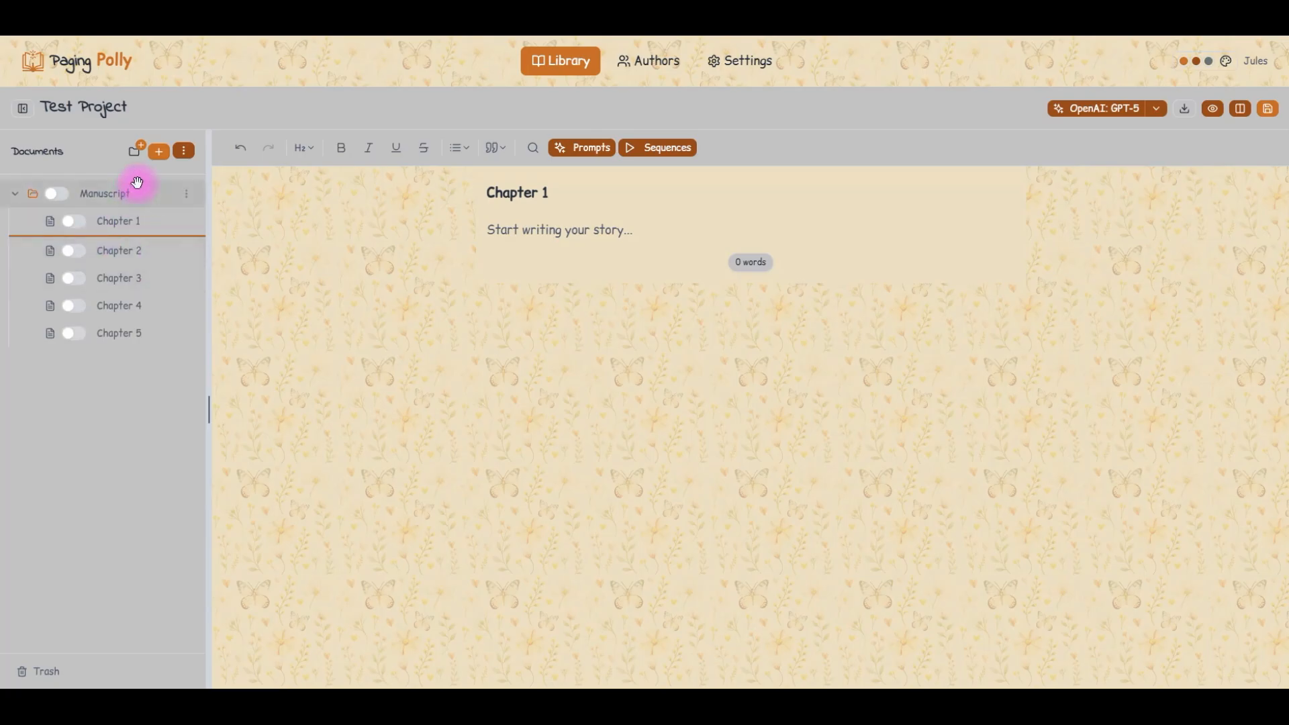
Step: Add a Blueprint document to the project and open it for editing
{"action": "left_click", "coordinate": [183, 151]}
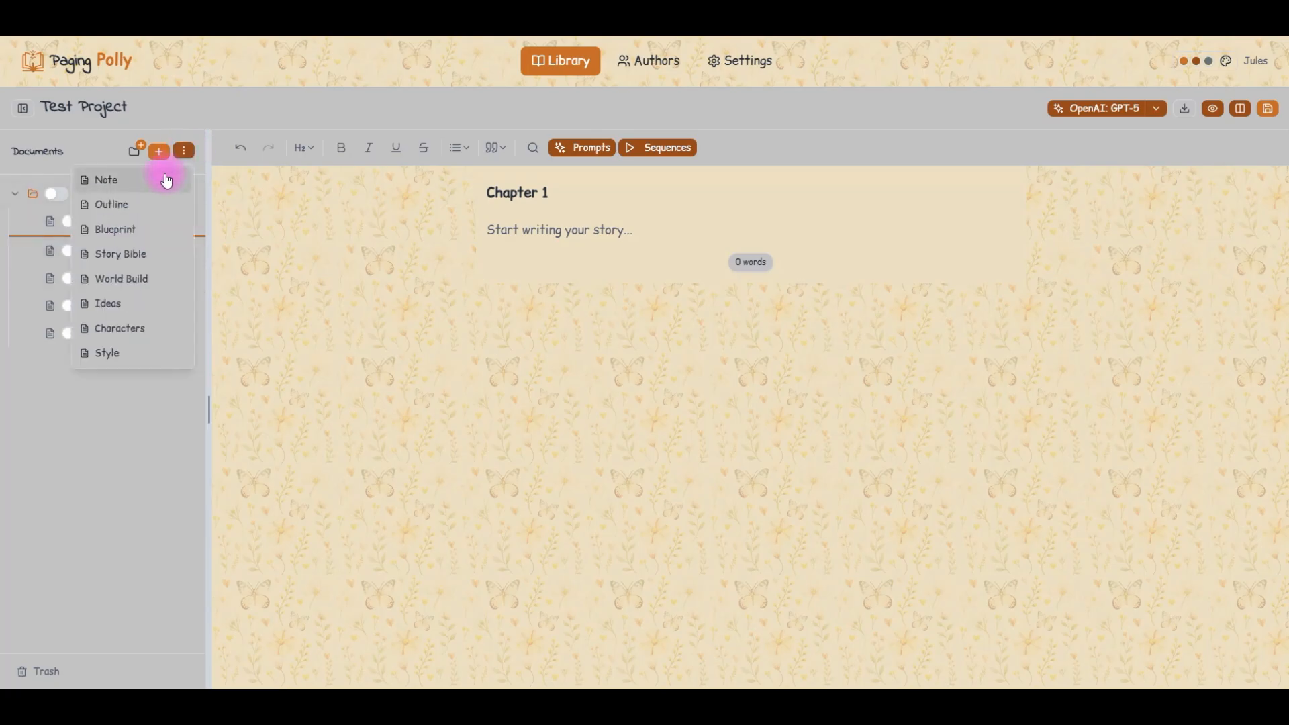
{"action": "left_click", "coordinate": [134, 229]}
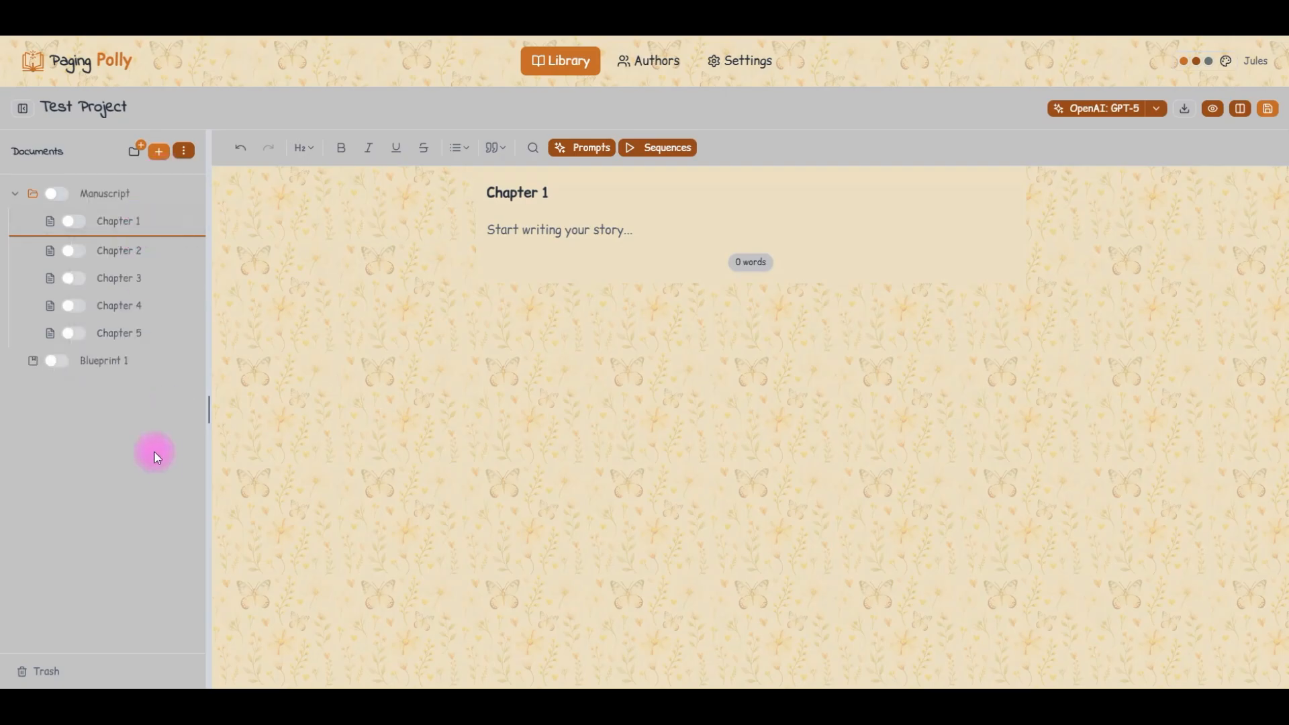
{"action": "left_click", "coordinate": [104, 371]}
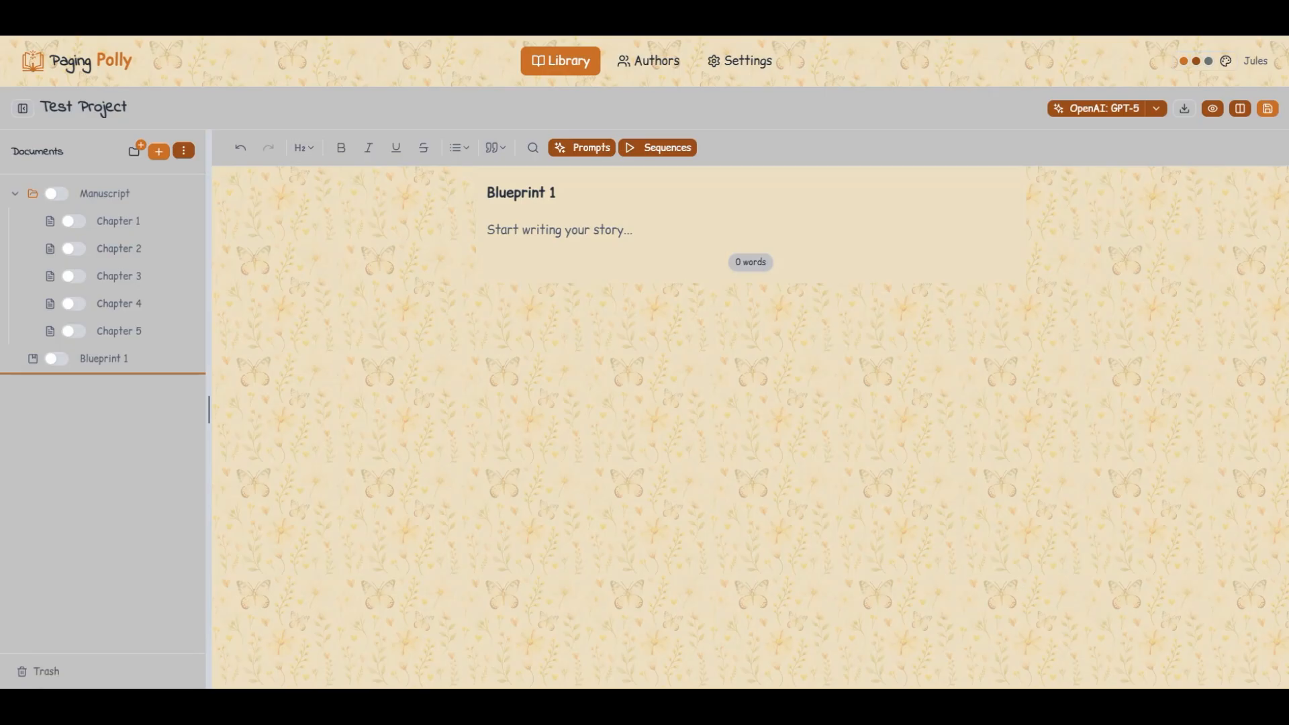
Step: Copy the entire story dossier for "The Genie in the Gin Bottle" from its source and paste it into the blueprint document
{"action": "key", "text": "ctrl+a"}
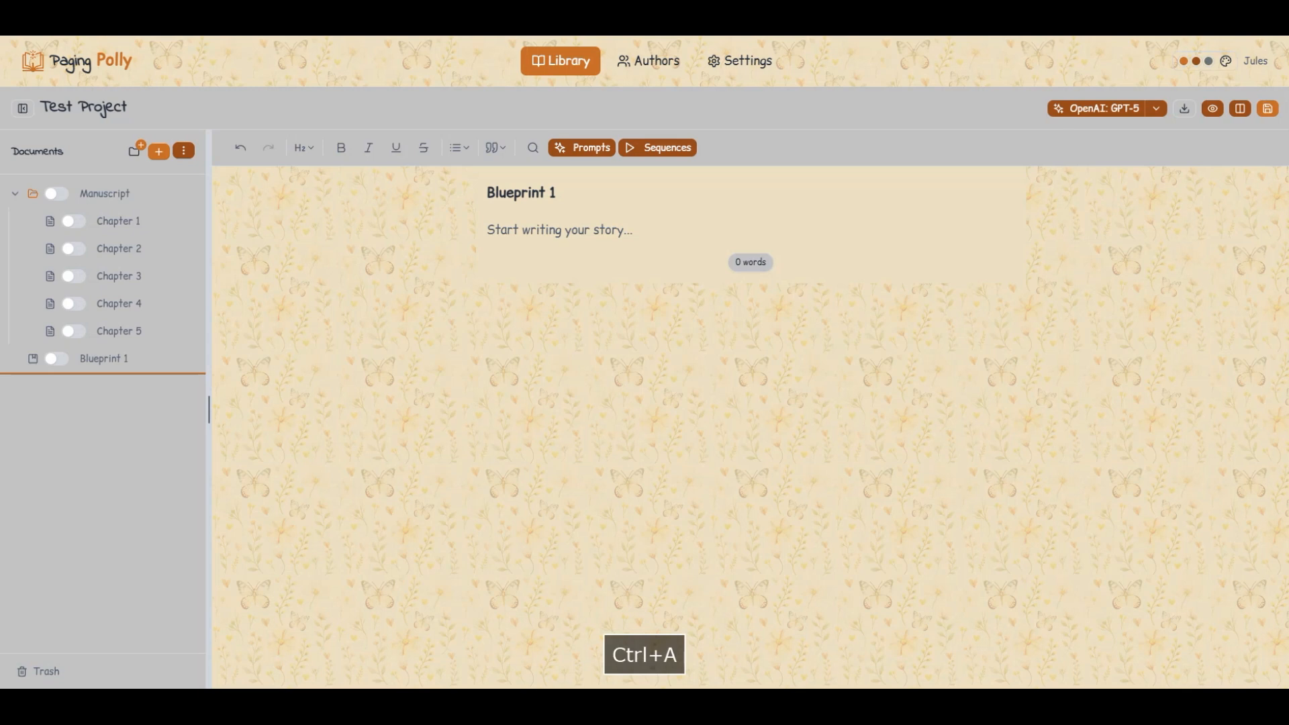
{"action": "left_click", "coordinate": [578, 228]}
{"action": "key", "text": "ctrl+v"}
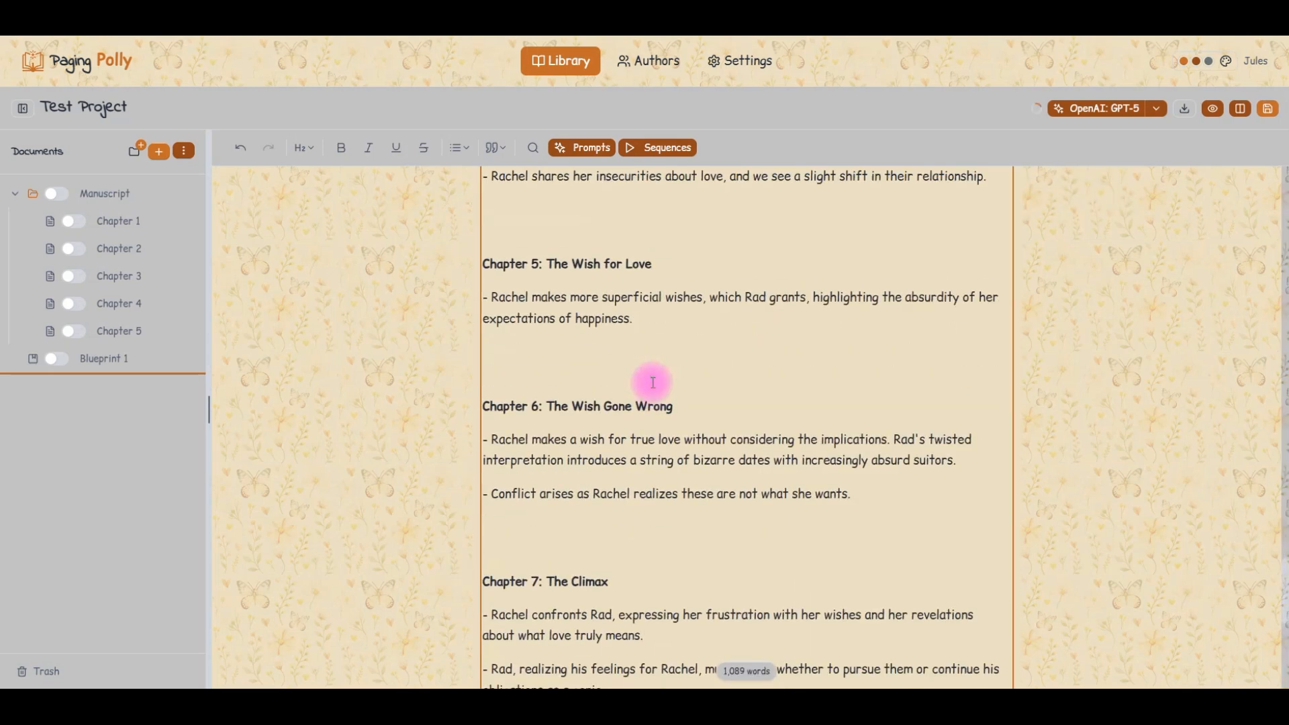
Step: Remove the blank lines above the Hook and Premise headings at the start of the blueprint
{"action": "scroll", "coordinate": [655, 379], "scroll_direction": "up", "scroll_amount": 10}
{"action": "scroll", "coordinate": [653, 383], "scroll_direction": "up", "scroll_amount": 10}
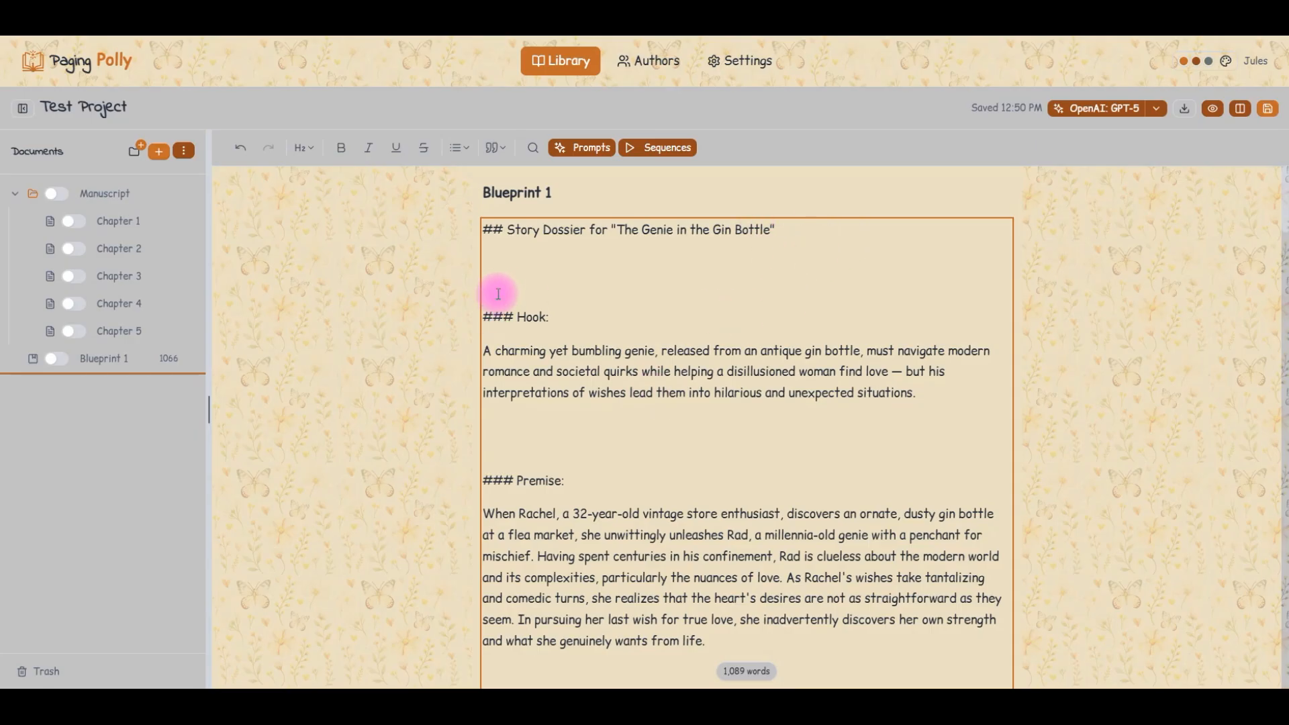
{"action": "key", "text": "BackSpace"}
{"action": "key", "text": "BackSpace"}
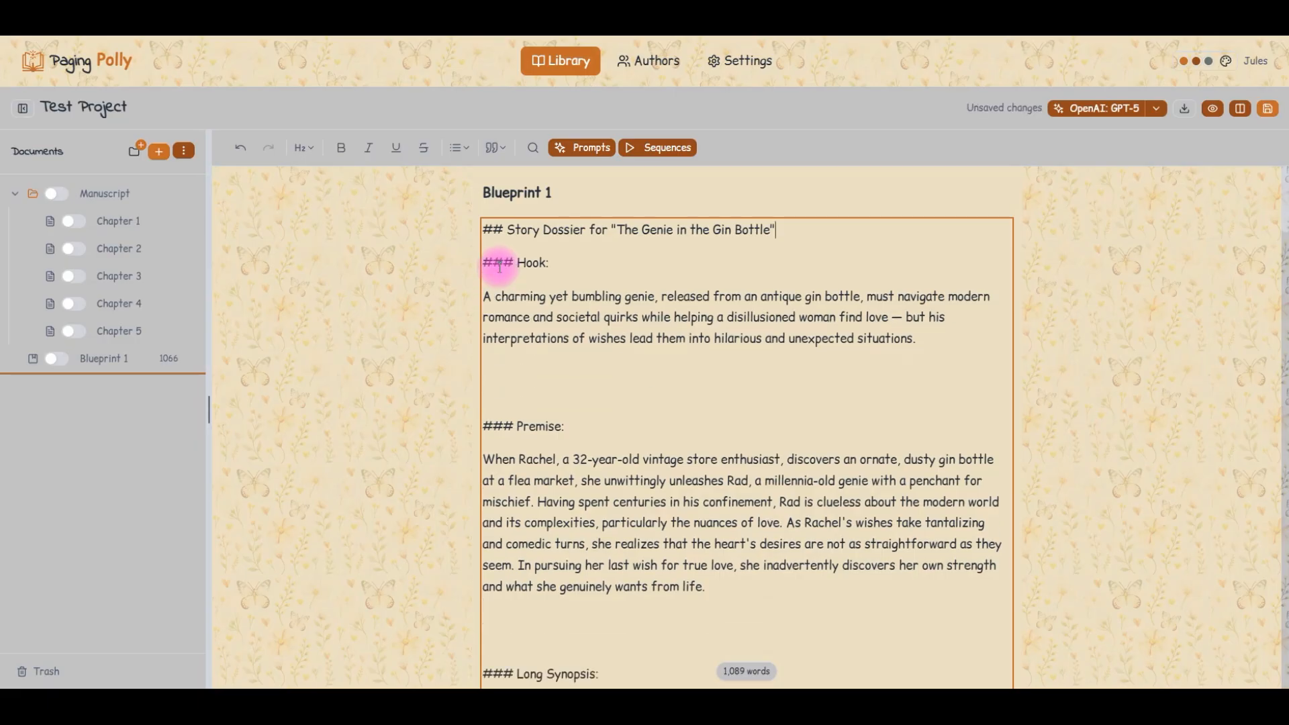
{"action": "left_click", "coordinate": [492, 377]}
{"action": "key", "text": "BackSpace"}
{"action": "key", "text": "BackSpace"}
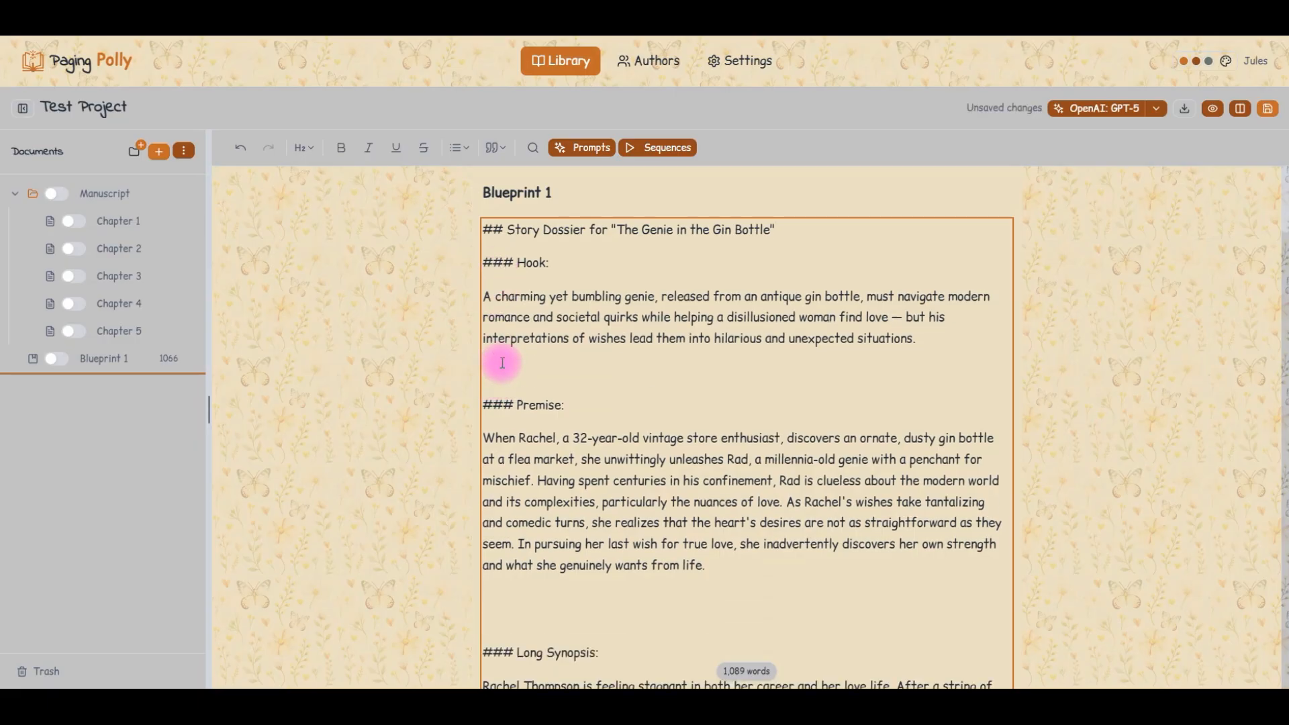
{"action": "key", "text": "BackSpace"}
{"action": "key", "text": "BackSpace"}
Step: Remove the blank lines above the Long Synopsis heading and after its opening paragraphs
{"action": "scroll", "coordinate": [535, 555], "scroll_direction": "down", "scroll_amount": 5}
{"action": "left_click", "coordinate": [500, 385]}
{"action": "key", "text": "BackSpace"}
{"action": "key", "text": "BackSpace"}
{"action": "left_click", "coordinate": [508, 536]}
{"action": "key", "text": "BackSpace"}
{"action": "key", "text": "BackSpace"}
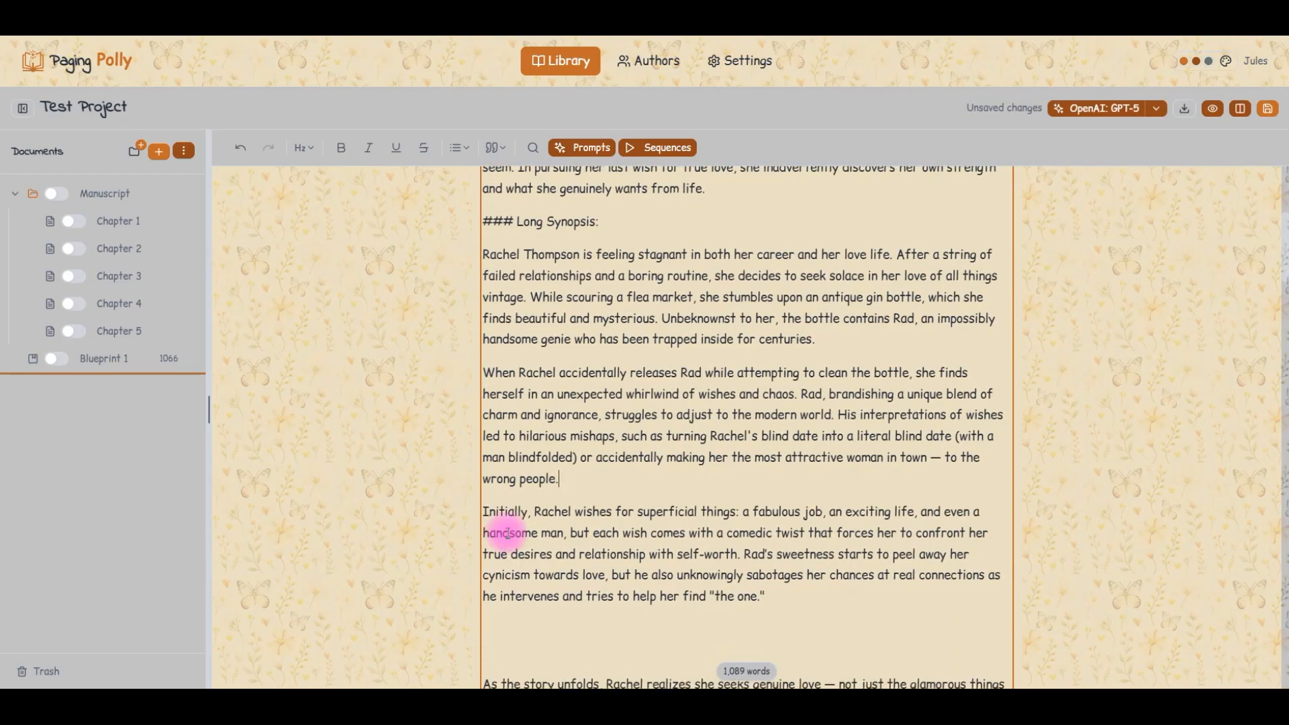
Step: Remove the blank lines between the remaining Long Synopsis paragraphs, down to the one beginning "In grappling with her unintended consequences"
{"action": "scroll", "coordinate": [502, 530], "scroll_direction": "down", "scroll_amount": 2}
{"action": "left_click", "coordinate": [508, 503]}
{"action": "key", "text": "BackSpace"}
{"action": "left_click", "coordinate": [506, 485]}
{"action": "key", "text": "BackSpace"}
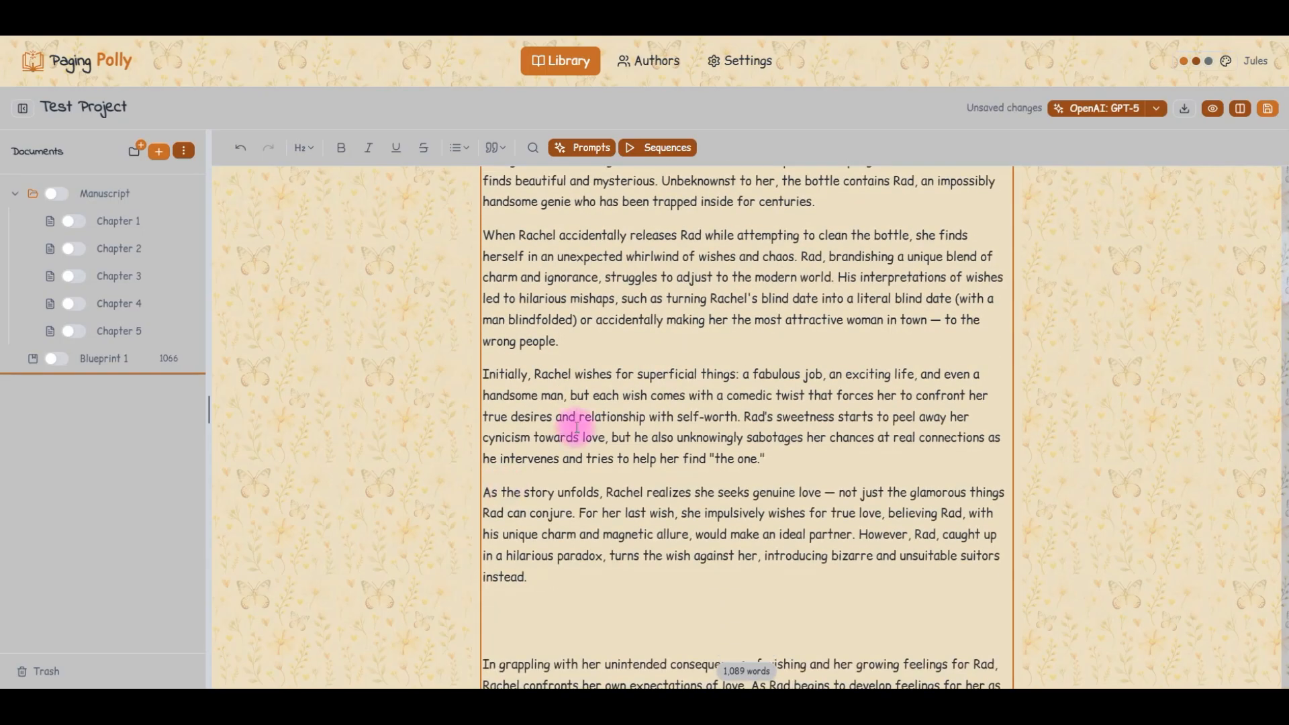
{"action": "left_click", "coordinate": [517, 610]}
{"action": "key", "text": "BackSpace"}
{"action": "left_click", "coordinate": [516, 610]}
{"action": "key", "text": "BackSpace"}
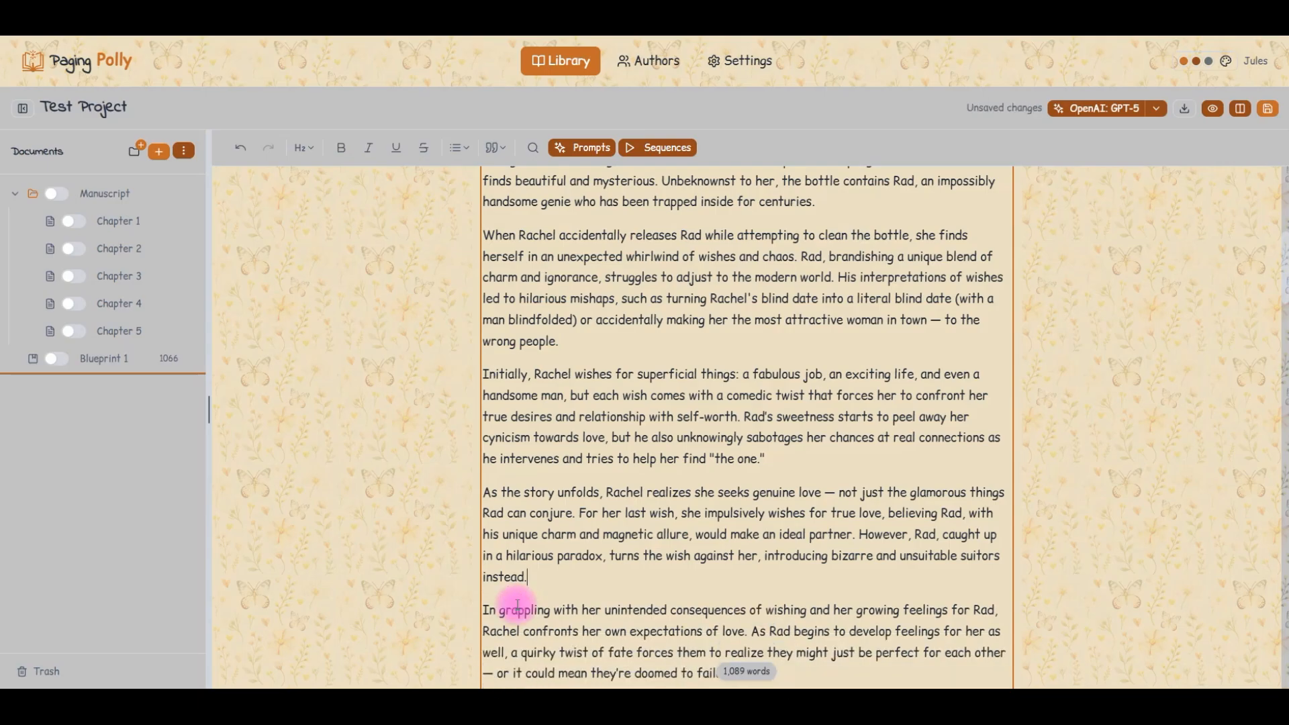
Step: Remove the blank lines above the Characters and Main Characters headings
{"action": "scroll", "coordinate": [510, 604], "scroll_direction": "down", "scroll_amount": 4}
{"action": "left_click", "coordinate": [522, 443]}
{"action": "key", "text": "BackSpace"}
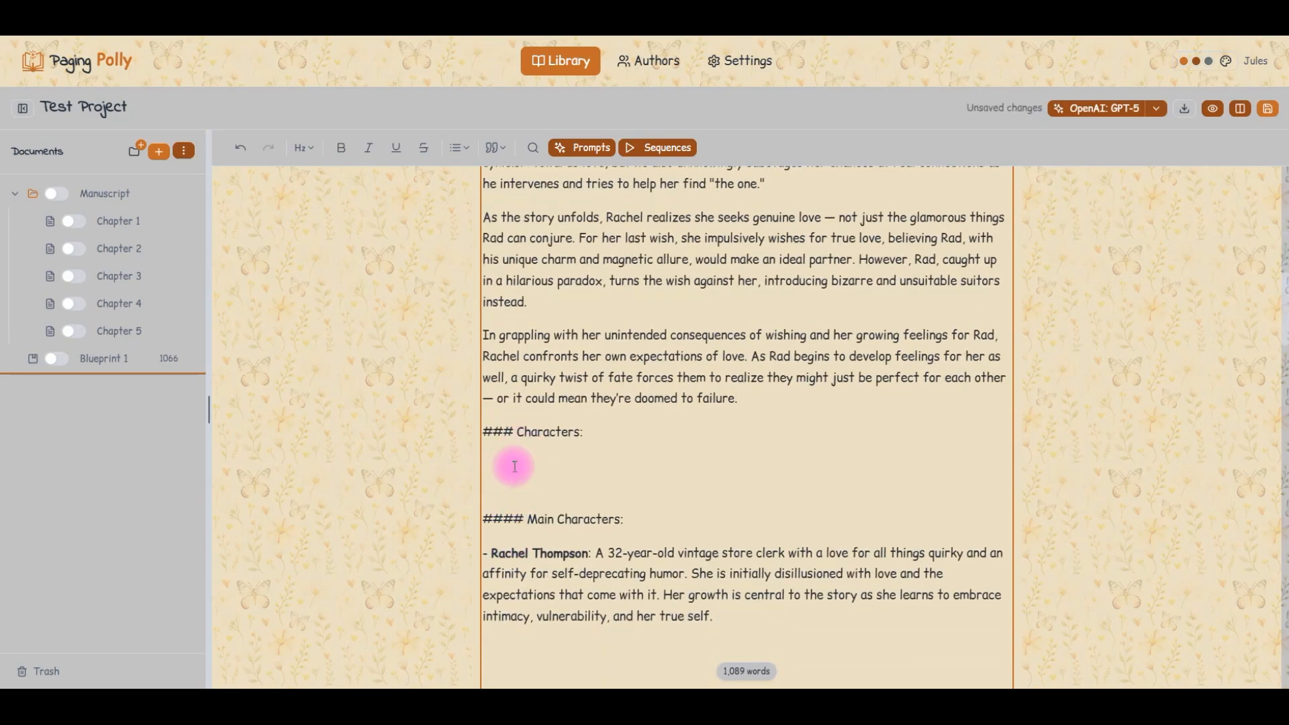
{"action": "left_click", "coordinate": [509, 464]}
{"action": "key", "text": "BackSpace"}
{"action": "left_click", "coordinate": [513, 452]}
{"action": "key", "text": "BackSpace"}
Step: Remove the blank lines between the main and supporting character entries, through to the antique shop owner's entry
{"action": "scroll", "coordinate": [509, 512], "scroll_direction": "down", "scroll_amount": 3}
{"action": "left_click", "coordinate": [508, 512]}
{"action": "key", "text": "BackSpace"}
{"action": "key", "text": "BackSpace"}
{"action": "left_click", "coordinate": [517, 587]}
{"action": "key", "text": "BackSpace"}
{"action": "key", "text": "BackSpace"}
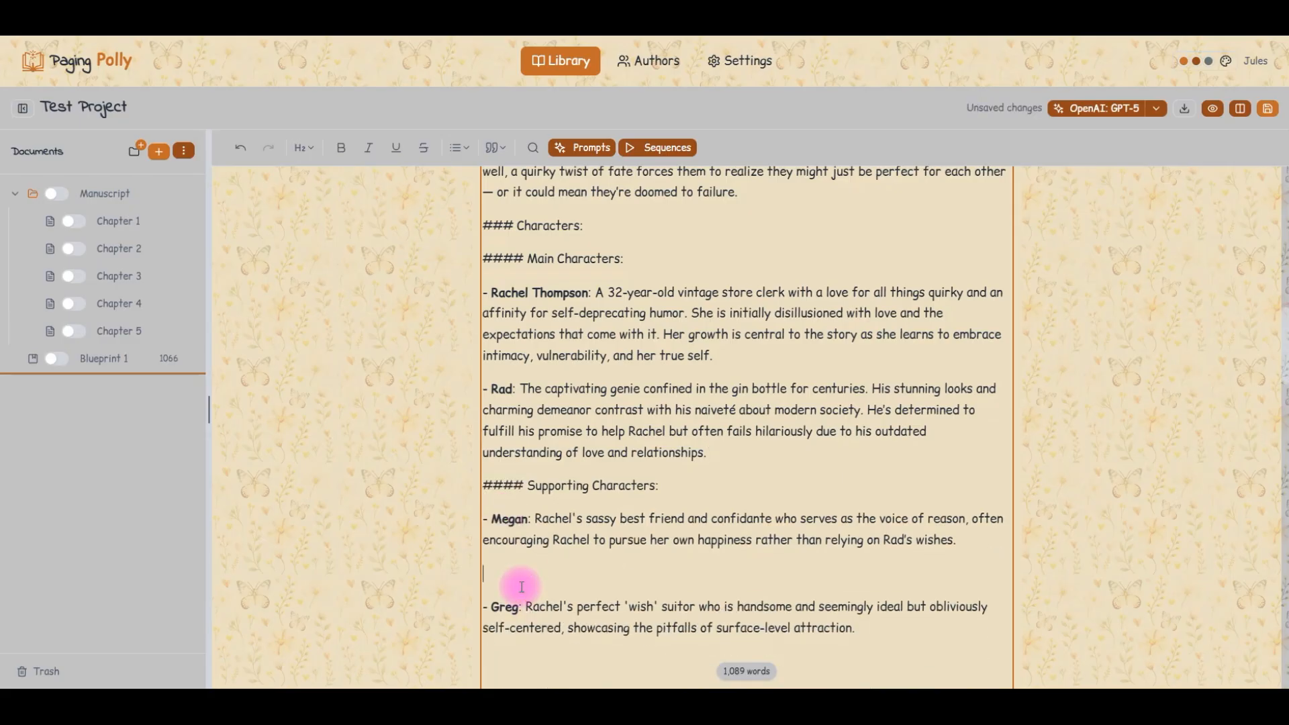
{"action": "scroll", "coordinate": [513, 571], "scroll_direction": "down", "scroll_amount": 3}
{"action": "left_click", "coordinate": [512, 555]}
{"action": "key", "text": "BackSpace"}
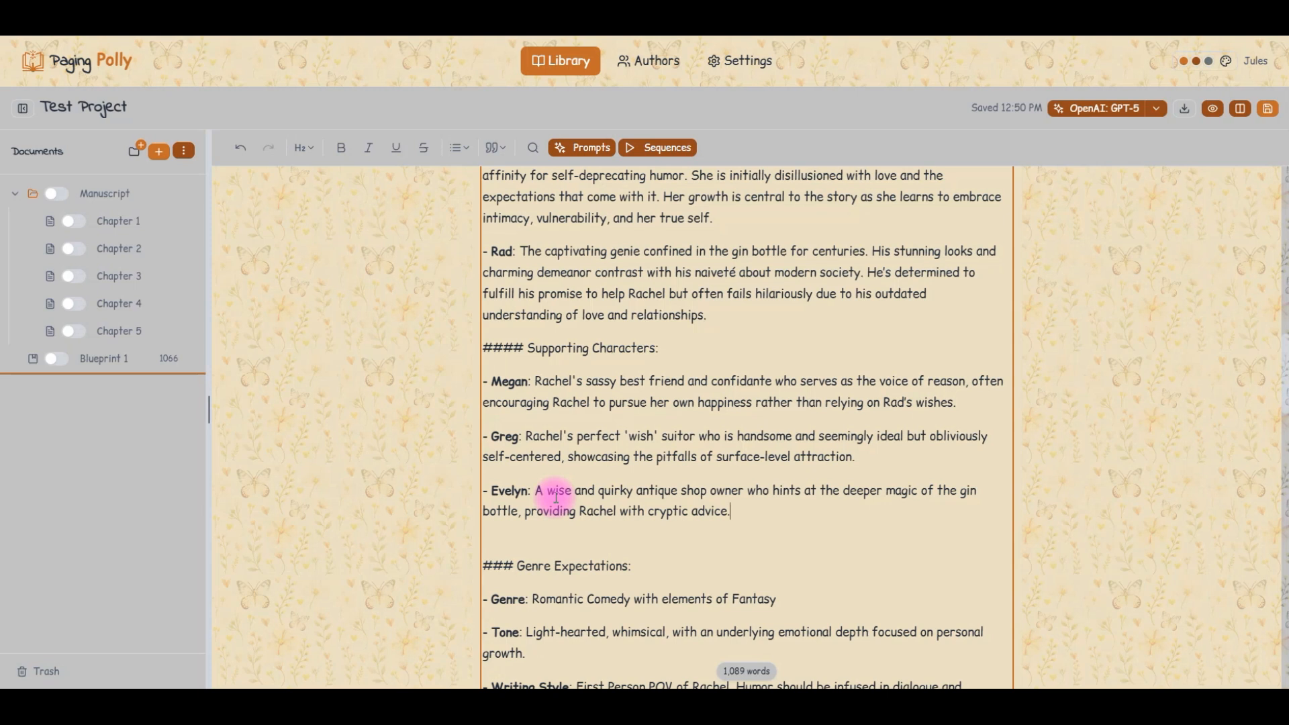
Step: Add three Characters documents to the project
{"action": "left_click", "coordinate": [183, 151]}
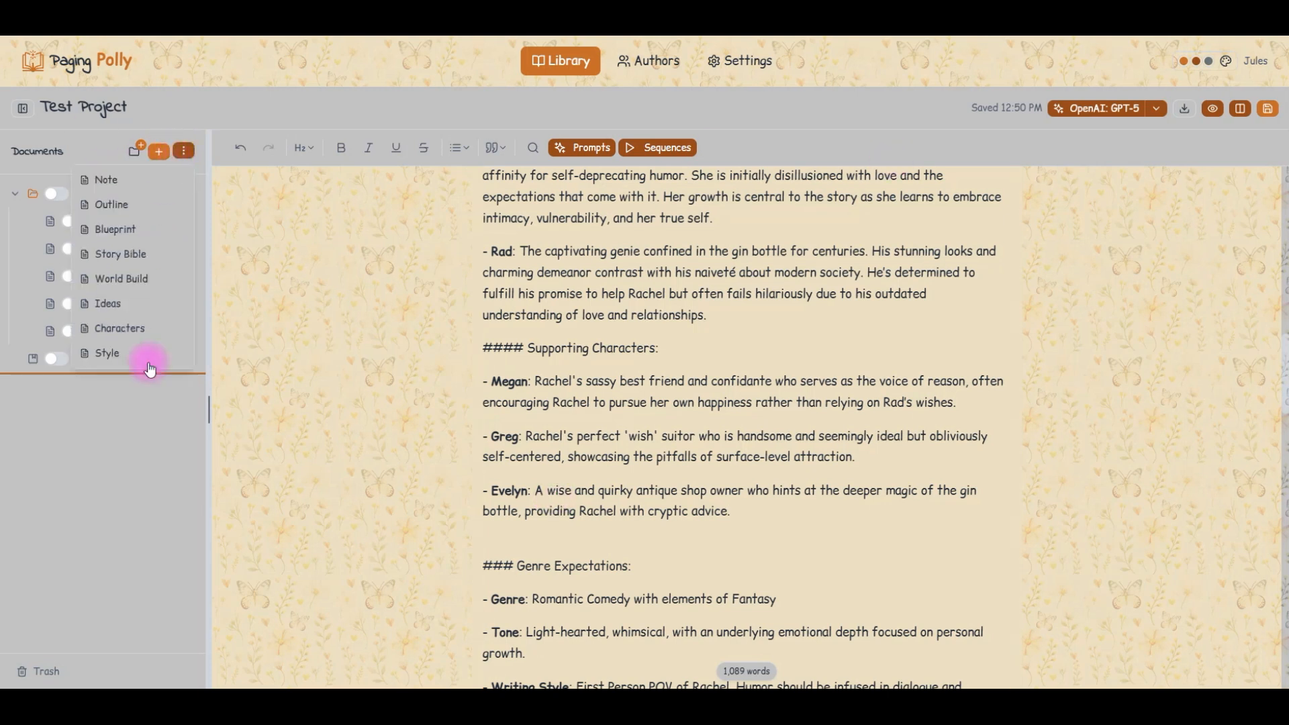
{"action": "left_click", "coordinate": [133, 329]}
{"action": "scroll", "coordinate": [719, 389], "scroll_direction": "up", "scroll_amount": 4}
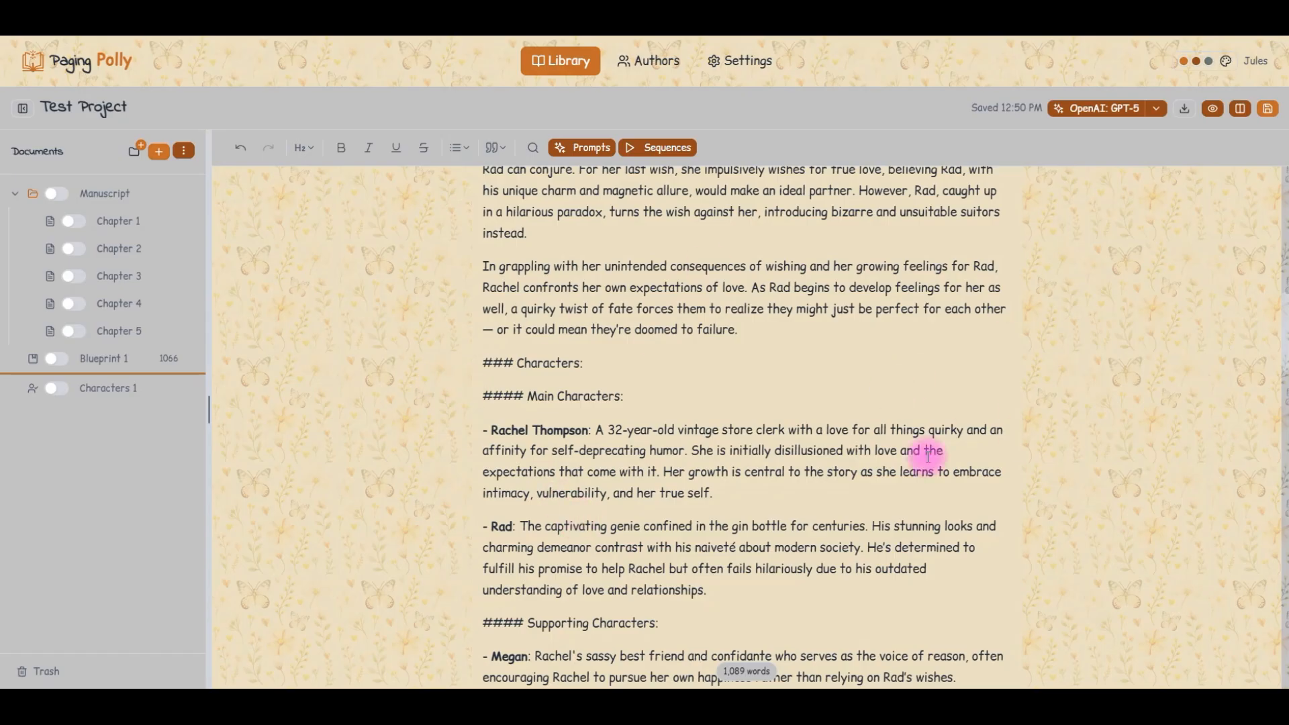
{"action": "left_click", "coordinate": [188, 154]}
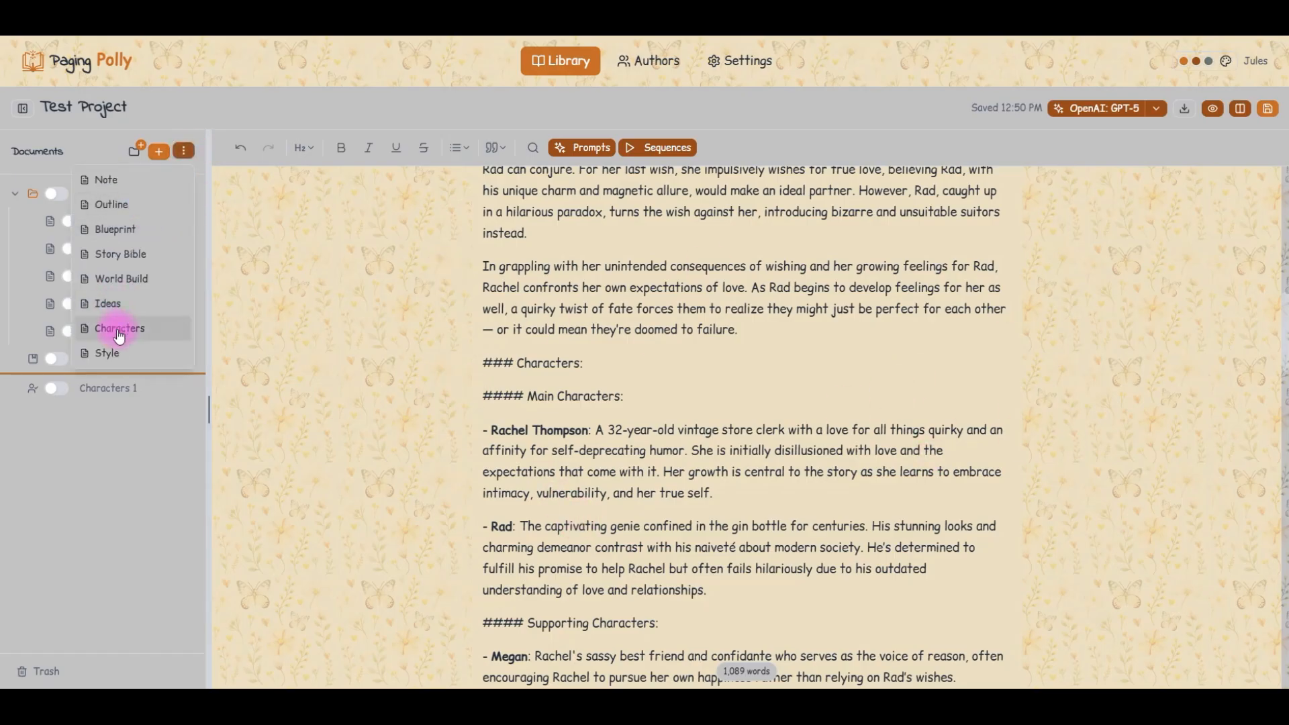
{"action": "left_click", "coordinate": [116, 326]}
{"action": "left_click", "coordinate": [186, 151]}
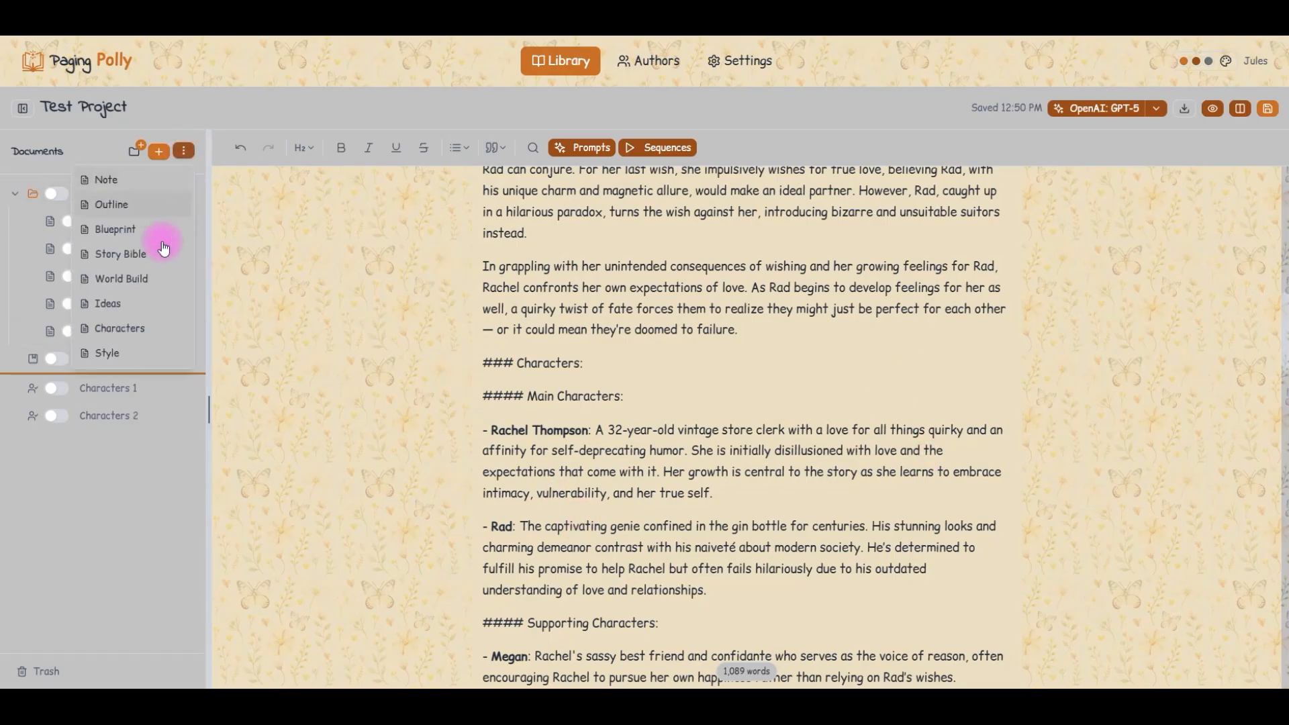
{"action": "left_click", "coordinate": [127, 326]}
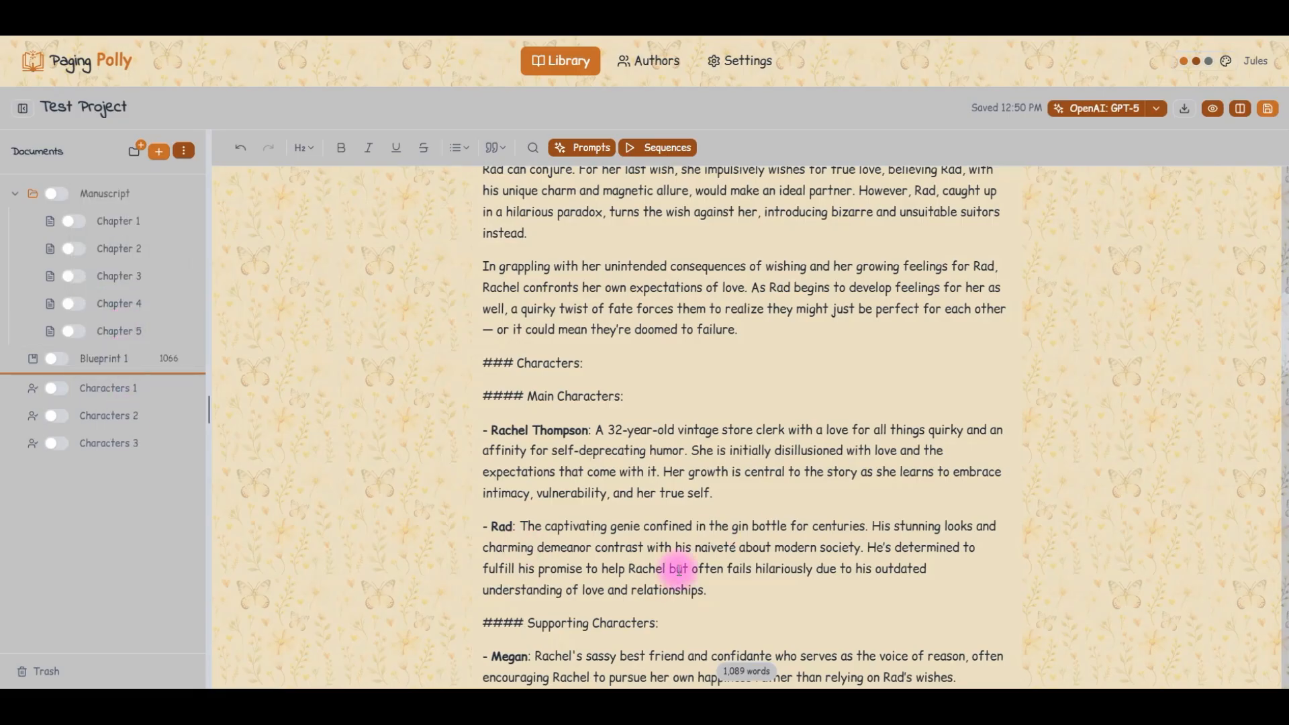
Step: Cut the heroine's description from the blueprint's Main Characters section and paste it into Characters 1
{"action": "left_click_drag", "start_coordinate": [771, 526], "coordinate": [505, 429]}
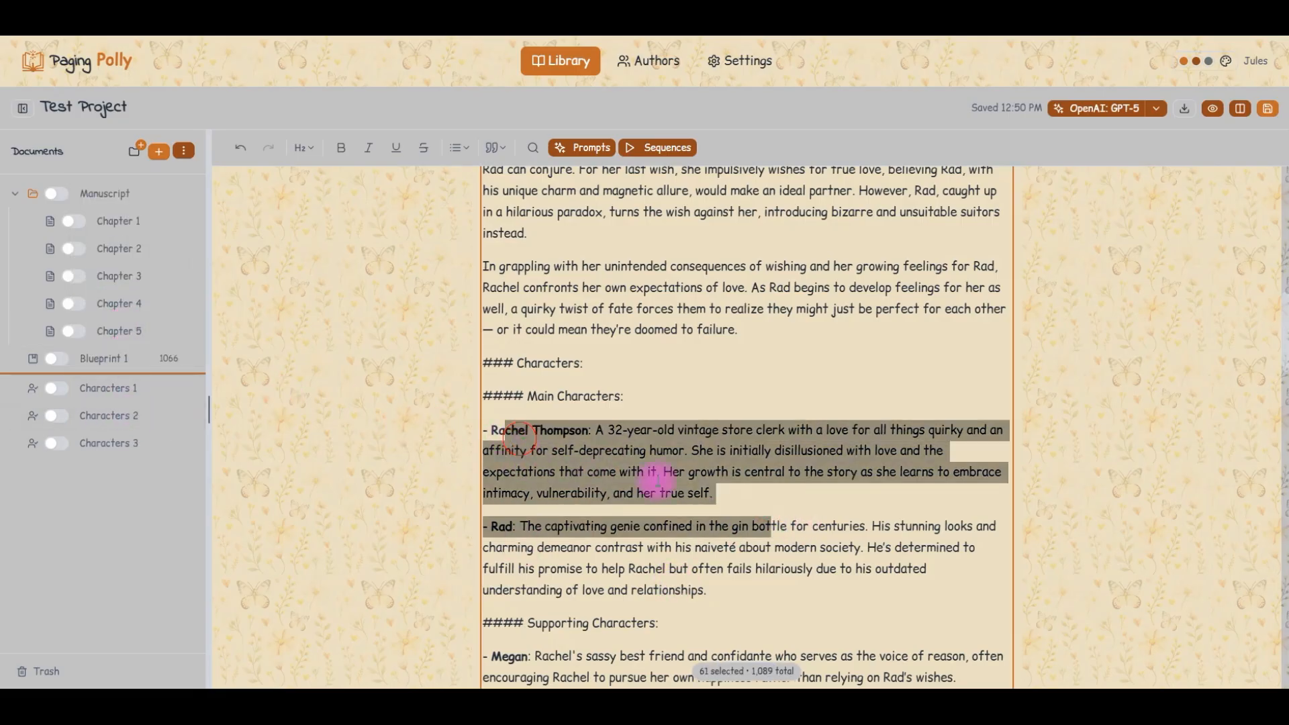
{"action": "left_click", "coordinate": [722, 503]}
{"action": "left_click_drag", "start_coordinate": [713, 493], "coordinate": [462, 440]}
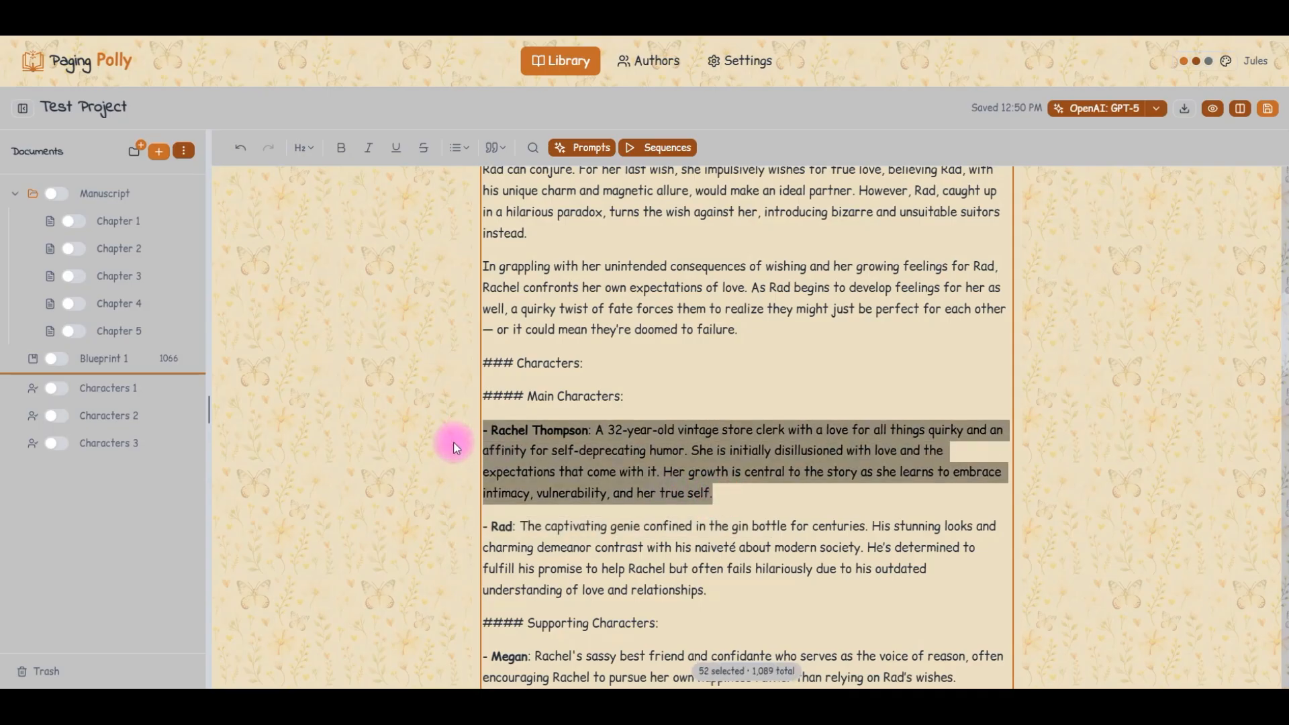
{"action": "key", "text": "ctrl+x"}
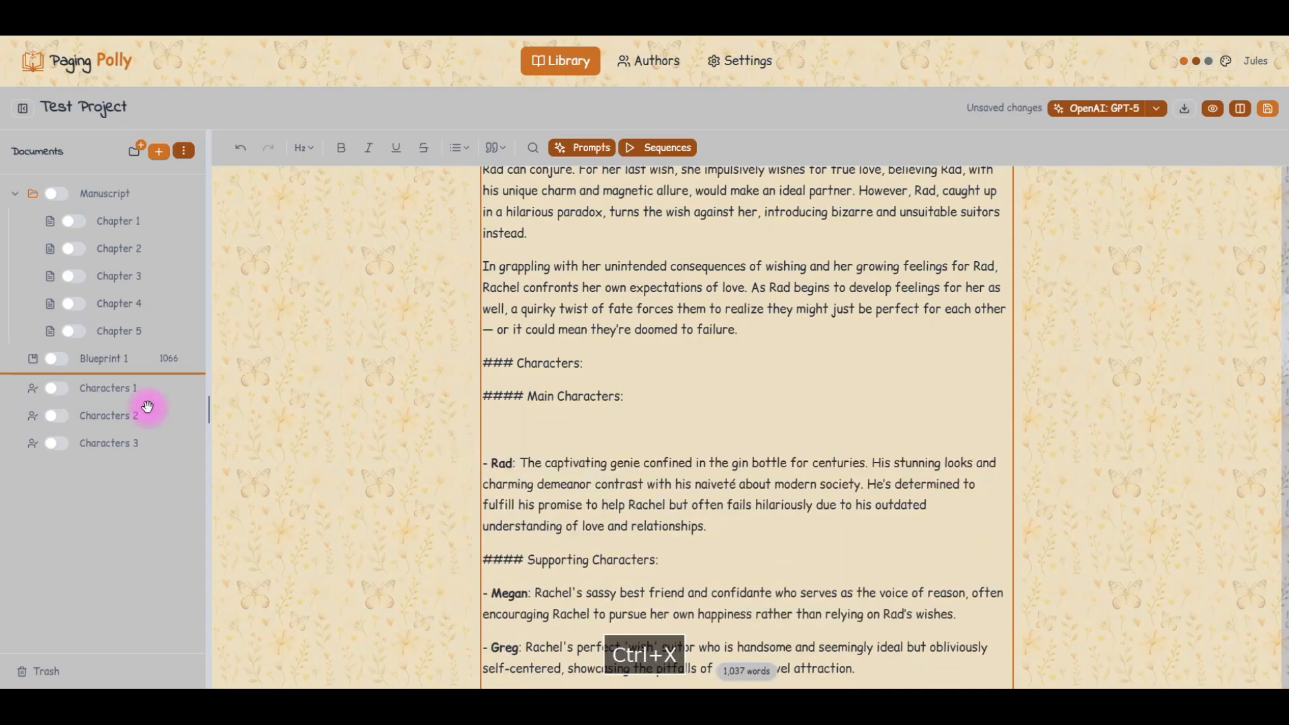
{"action": "left_click", "coordinate": [127, 386]}
{"action": "left_click", "coordinate": [575, 232]}
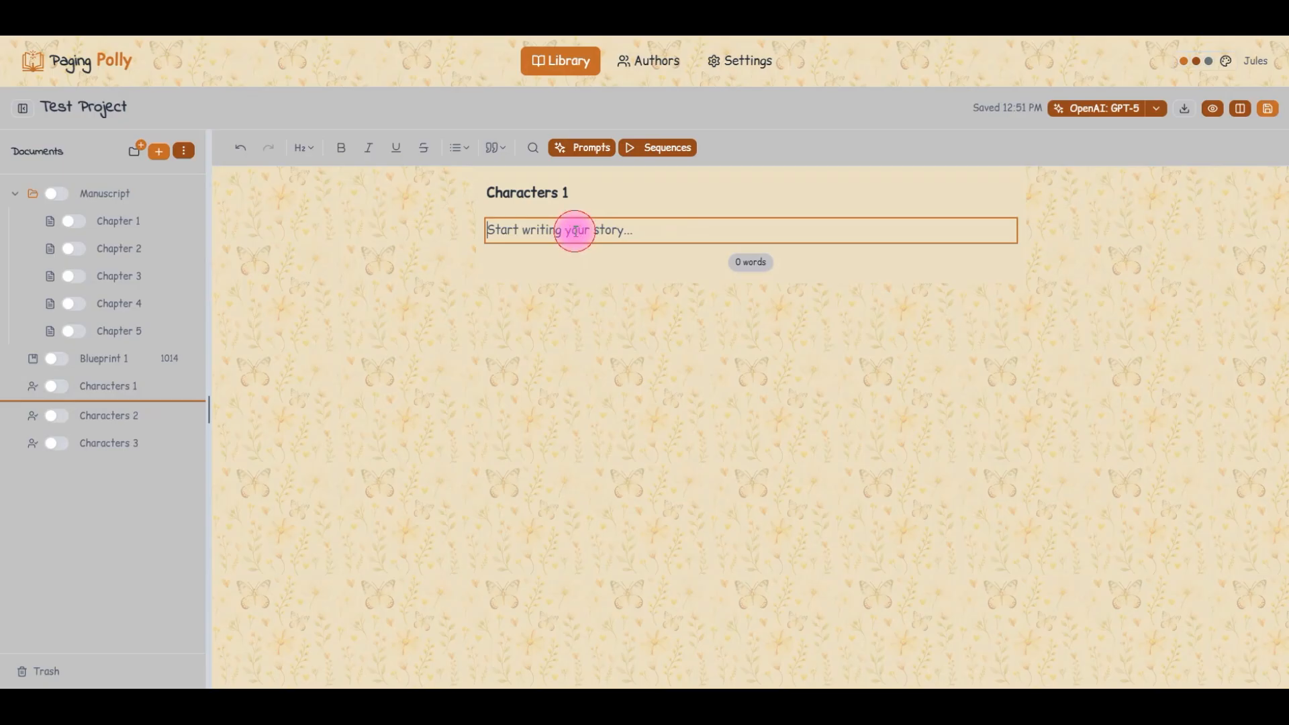
{"action": "key", "text": "ctrl+v"}
Step: Retitle Characters 1 with the heroine's full name cut from its text, and delete the leftover dash and colon
{"action": "left_click", "coordinate": [589, 229]}
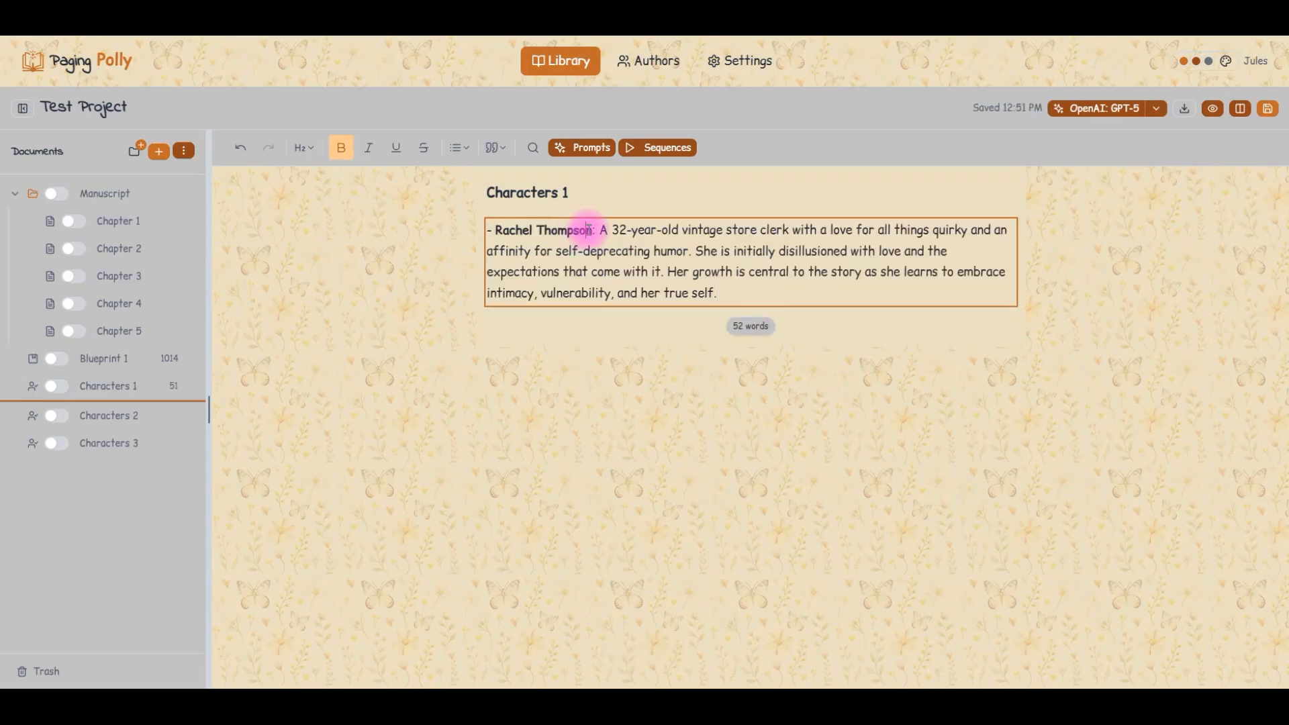
{"action": "left_click_drag", "start_coordinate": [591, 231], "coordinate": [494, 222]}
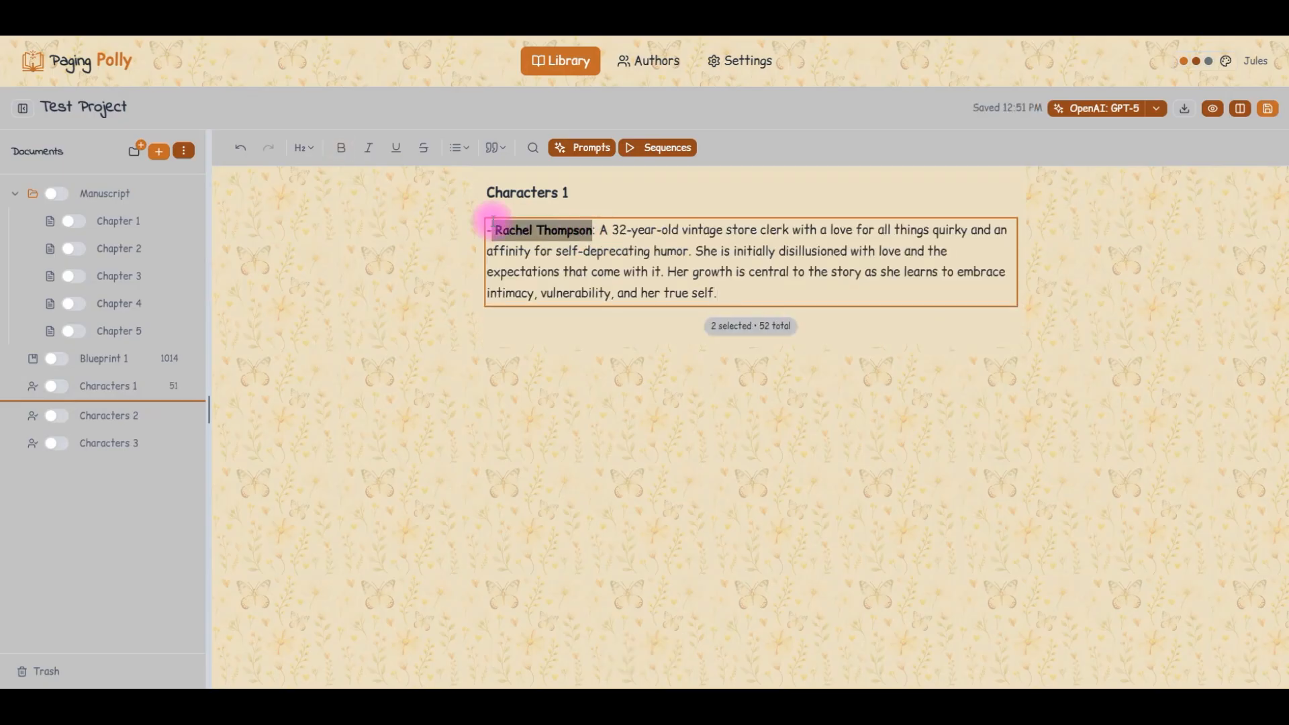
{"action": "key", "text": "ctrl+x"}
{"action": "key", "text": "Right"}
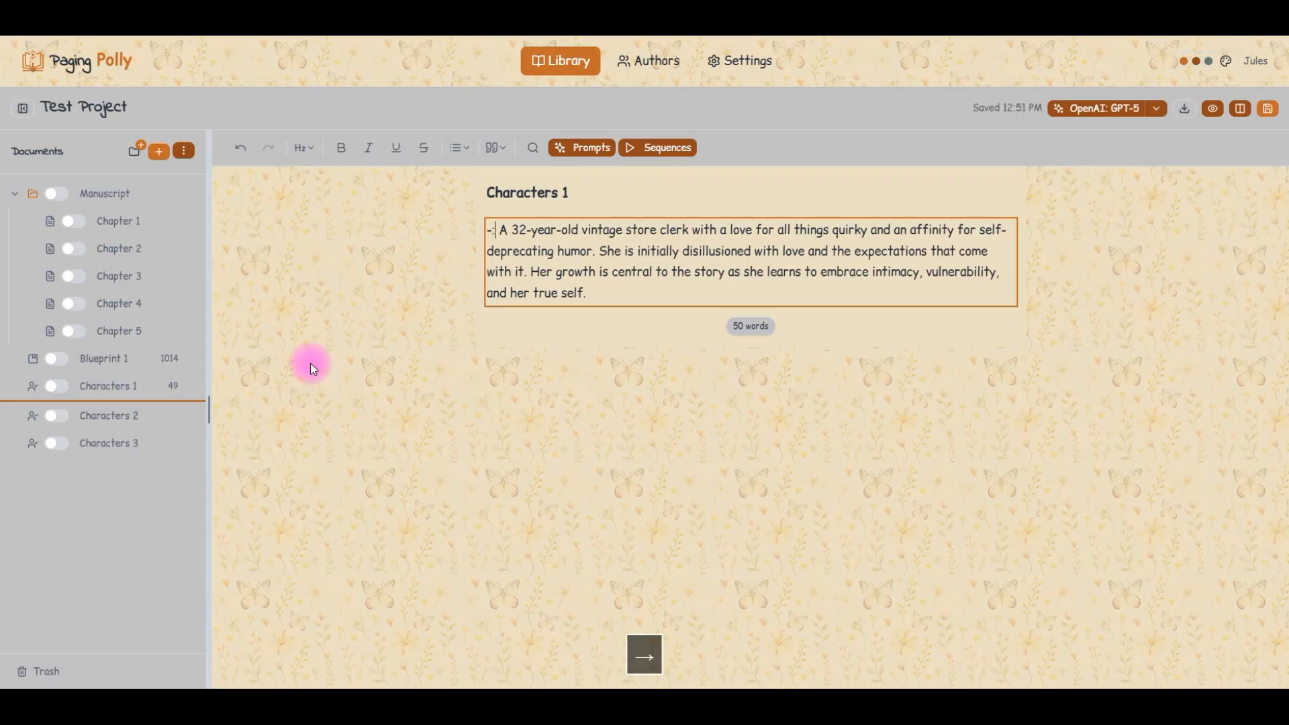
{"action": "key", "text": "BackSpace"}
{"action": "key", "text": "BackSpace"}
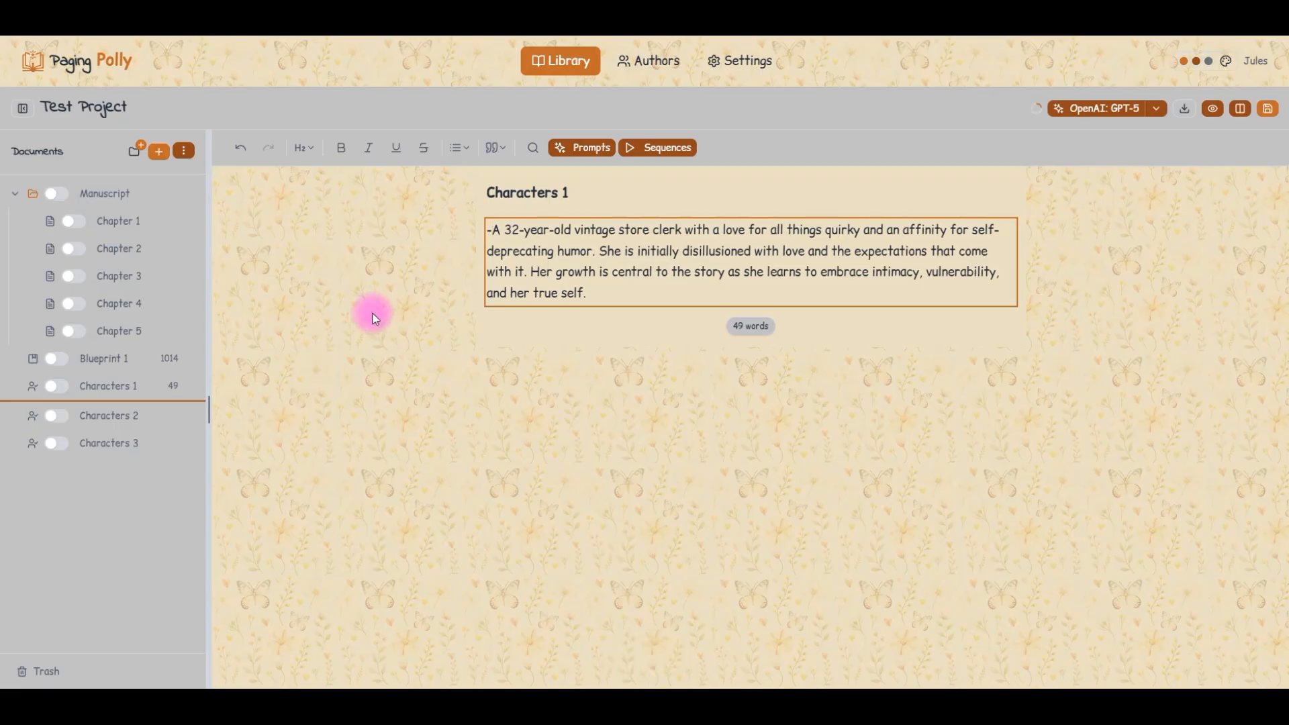
{"action": "key", "text": "BackSpace"}
{"action": "left_click", "coordinate": [541, 195]}
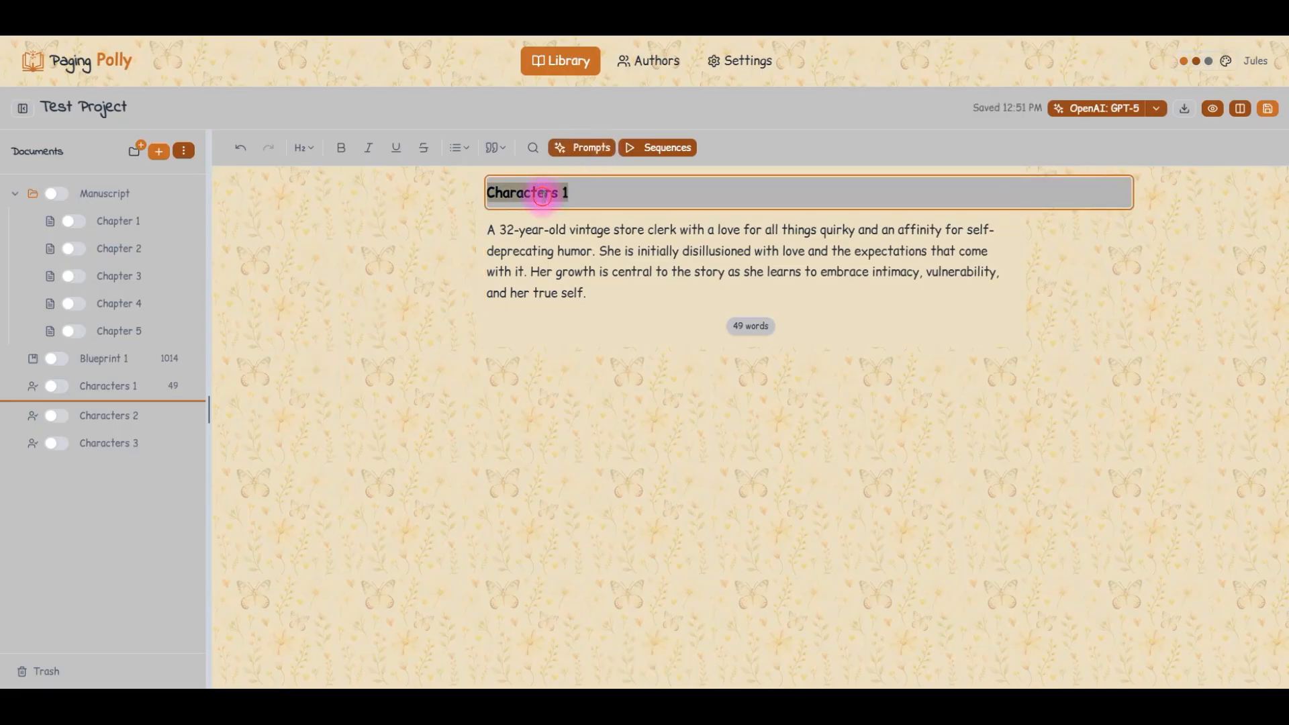
{"action": "key", "text": "ctrl+v"}
{"action": "left_click", "coordinate": [546, 296]}
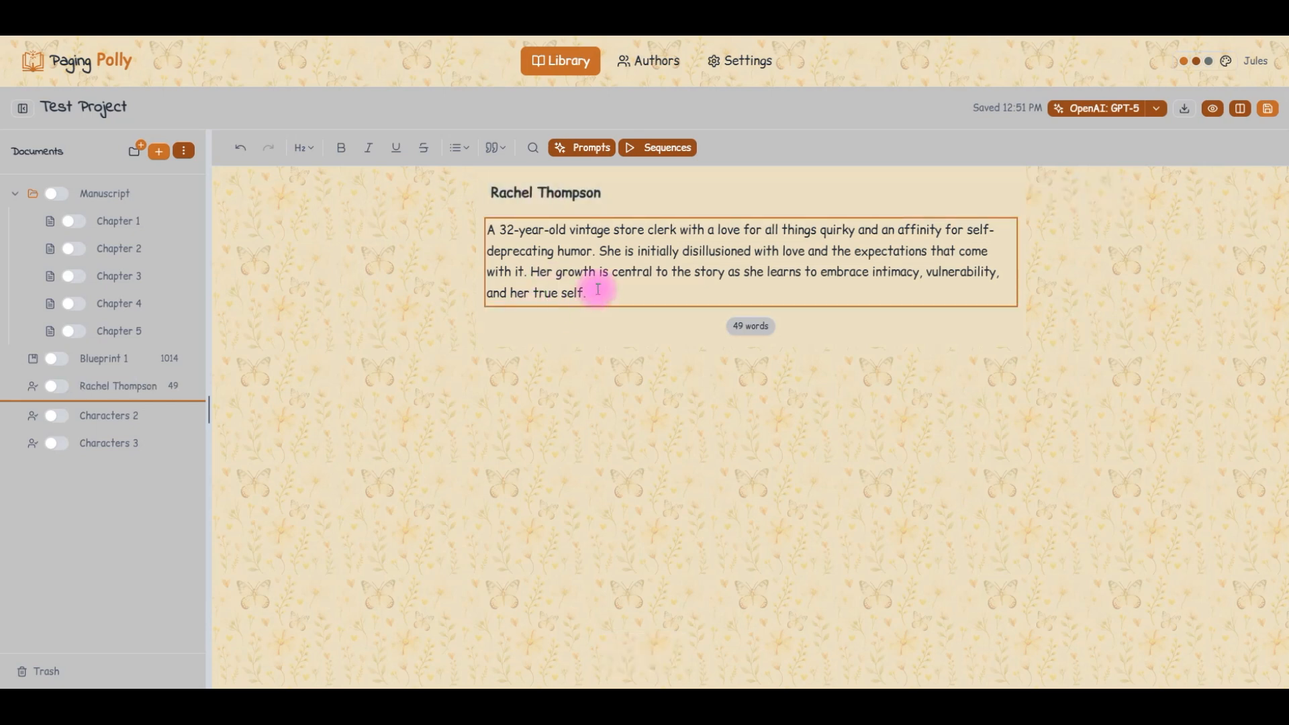
Step: Cut the genie's description from the blueprint's Main Characters section and paste it into Characters 2
{"action": "left_click", "coordinate": [128, 357]}
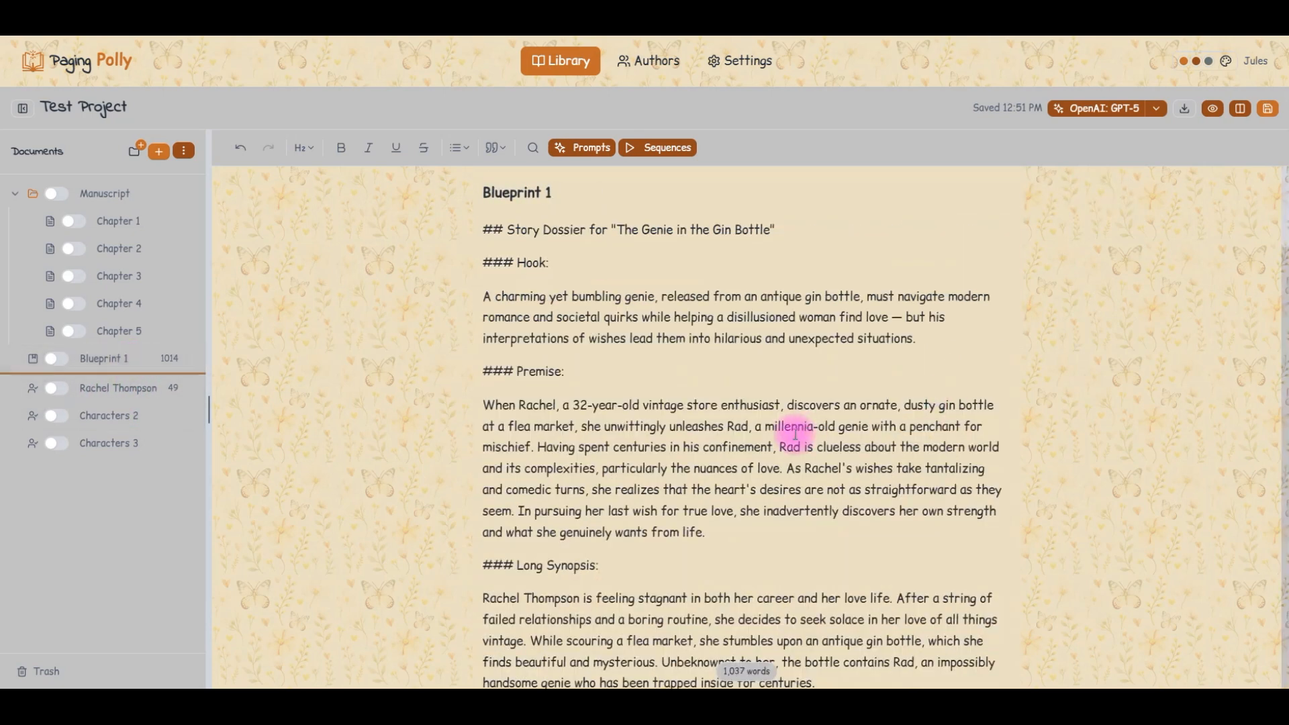
{"action": "scroll", "coordinate": [568, 419], "scroll_direction": "down", "scroll_amount": 10}
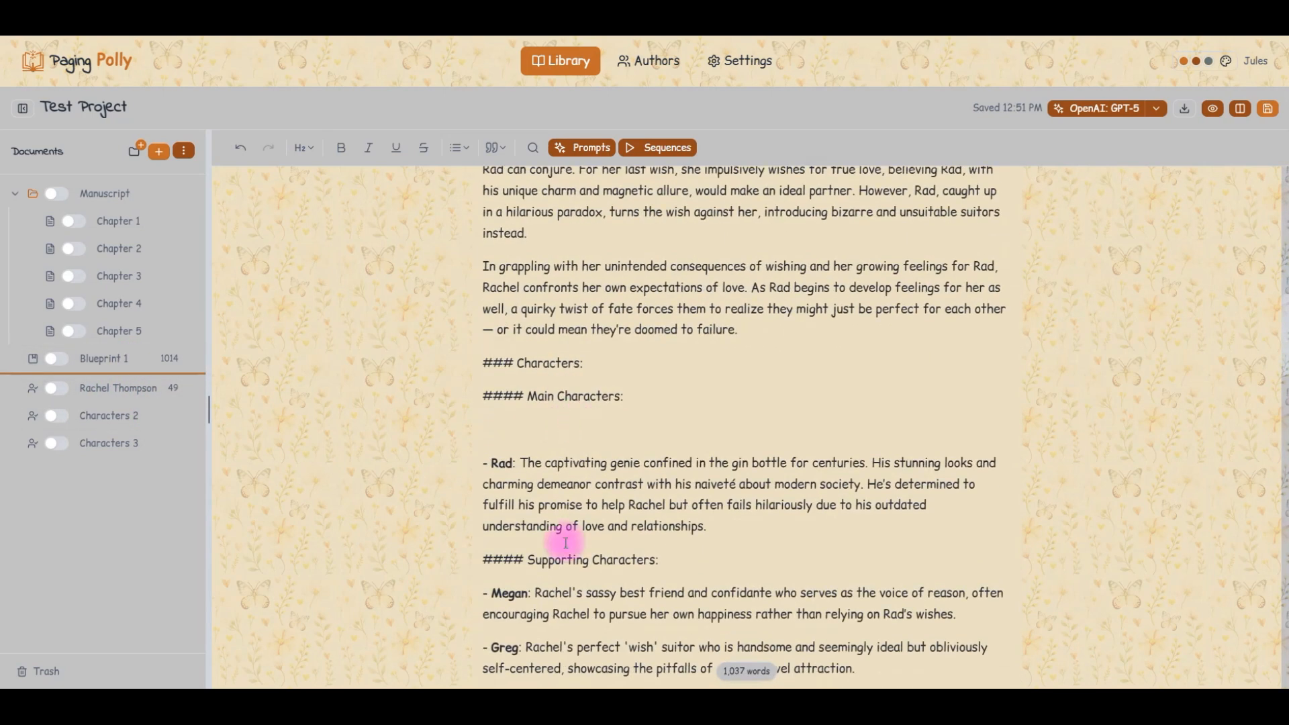
{"action": "left_click_drag", "start_coordinate": [708, 525], "coordinate": [486, 464]}
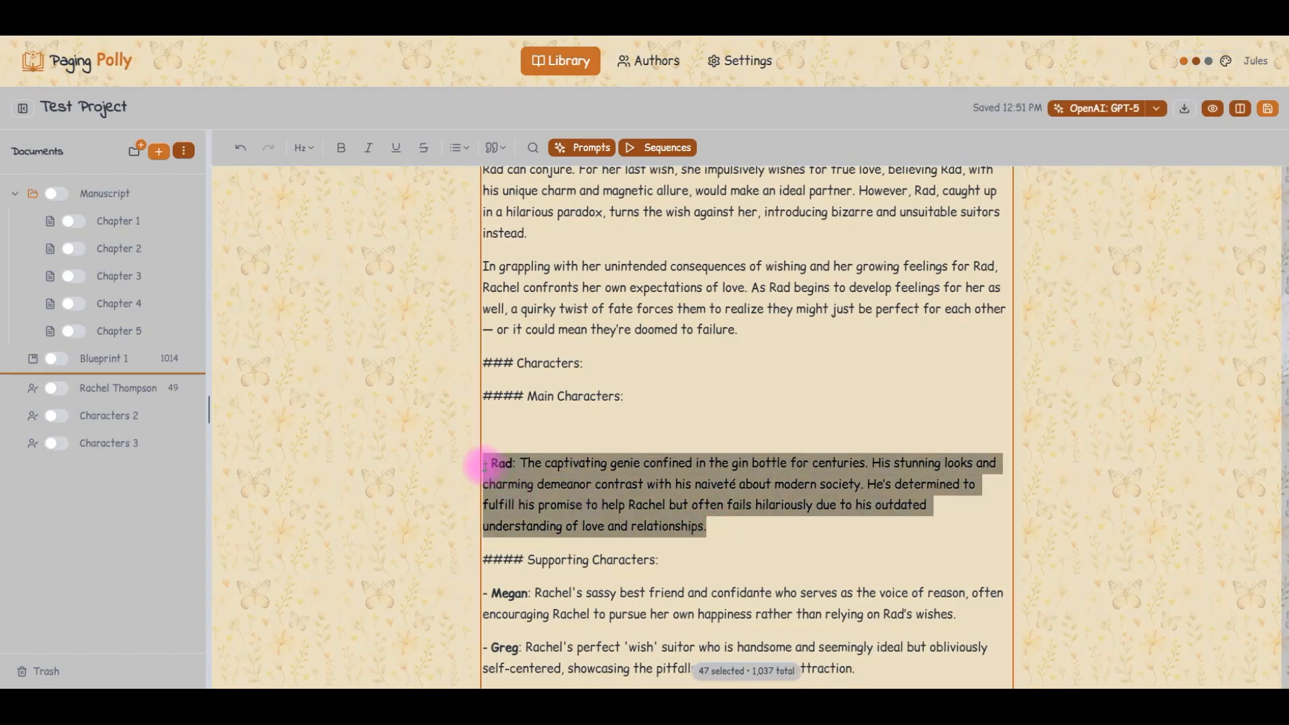
{"action": "key", "text": "ctrl+x"}
{"action": "left_click", "coordinate": [84, 413]}
{"action": "left_click", "coordinate": [573, 224]}
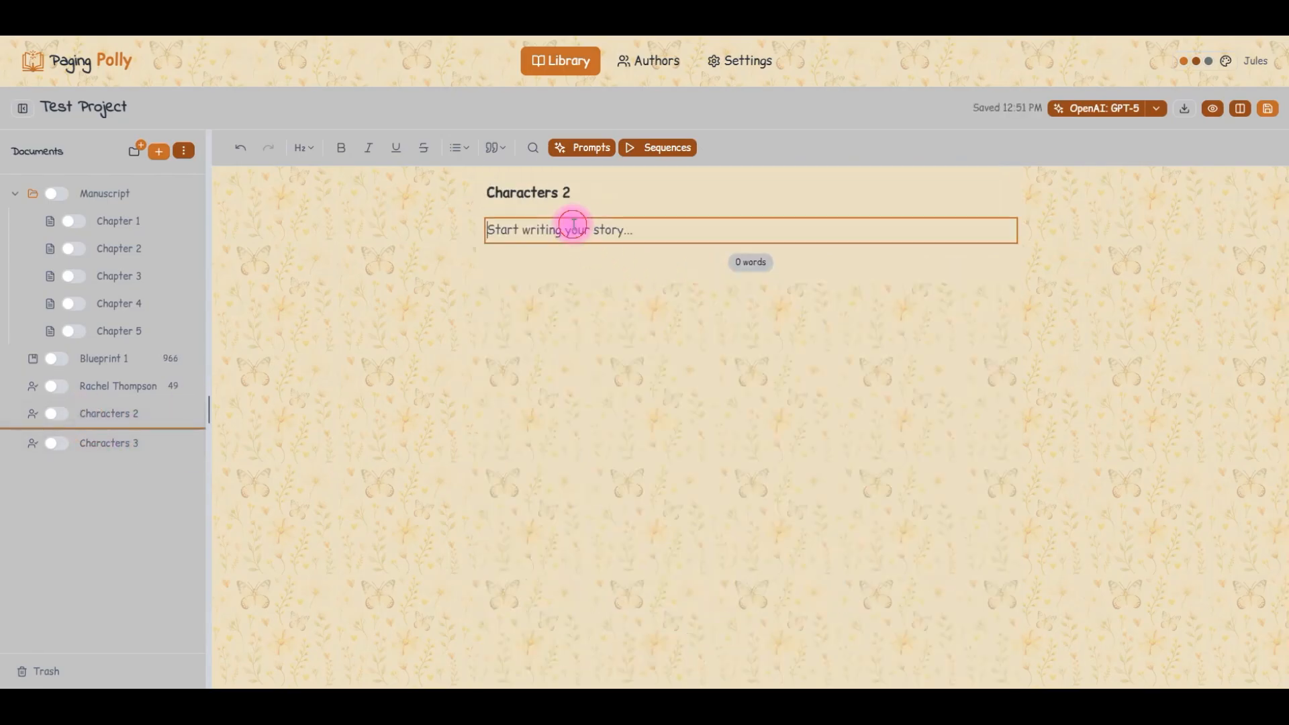
{"action": "key", "text": "ctrl+v"}
Step: Retitle Characters 2 as "Rad" using the label cut from its text, without the dash and colon
{"action": "left_click_drag", "start_coordinate": [515, 238], "coordinate": [484, 237]}
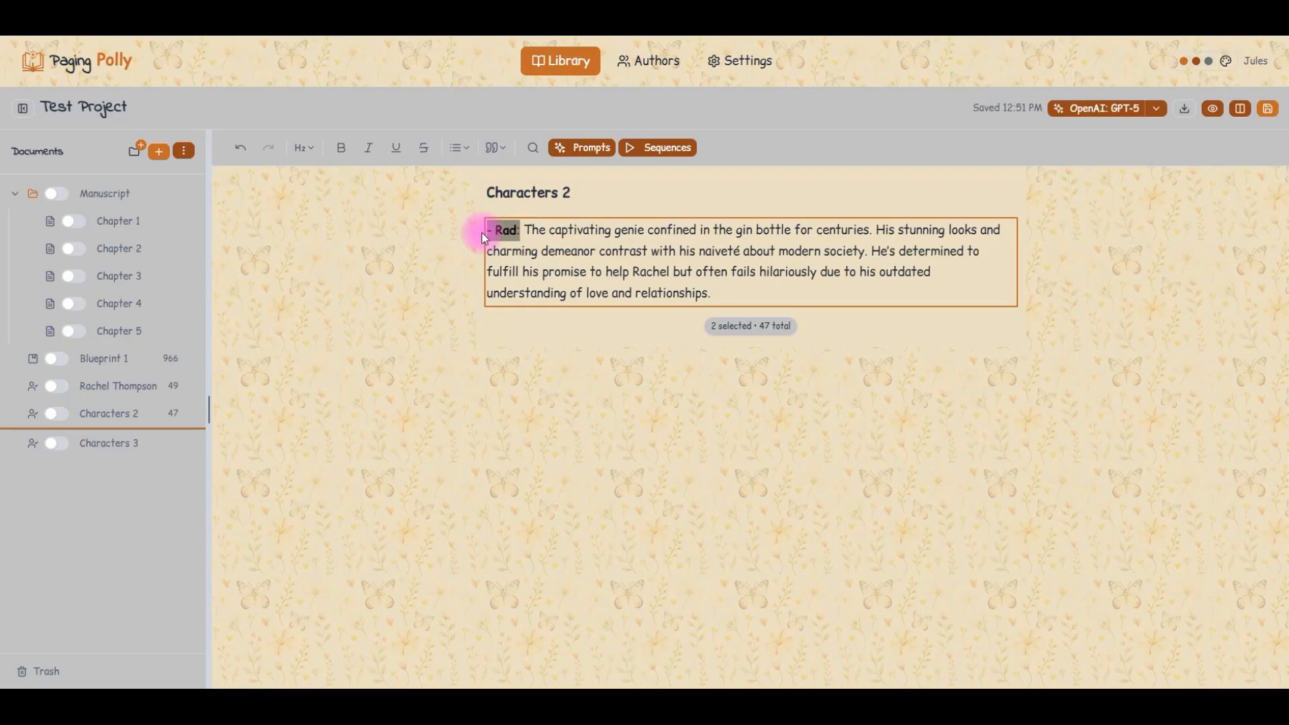
{"action": "key", "text": "ctrl+x"}
{"action": "triple_click", "coordinate": [527, 191]}
{"action": "key", "text": "ctrl+v"}
{"action": "left_click", "coordinate": [498, 198]}
{"action": "key", "text": "BackSpace"}
{"action": "key", "text": "BackSpace"}
{"action": "left_click", "coordinate": [528, 194]}
{"action": "key", "text": "BackSpace"}
{"action": "left_click", "coordinate": [753, 281]}
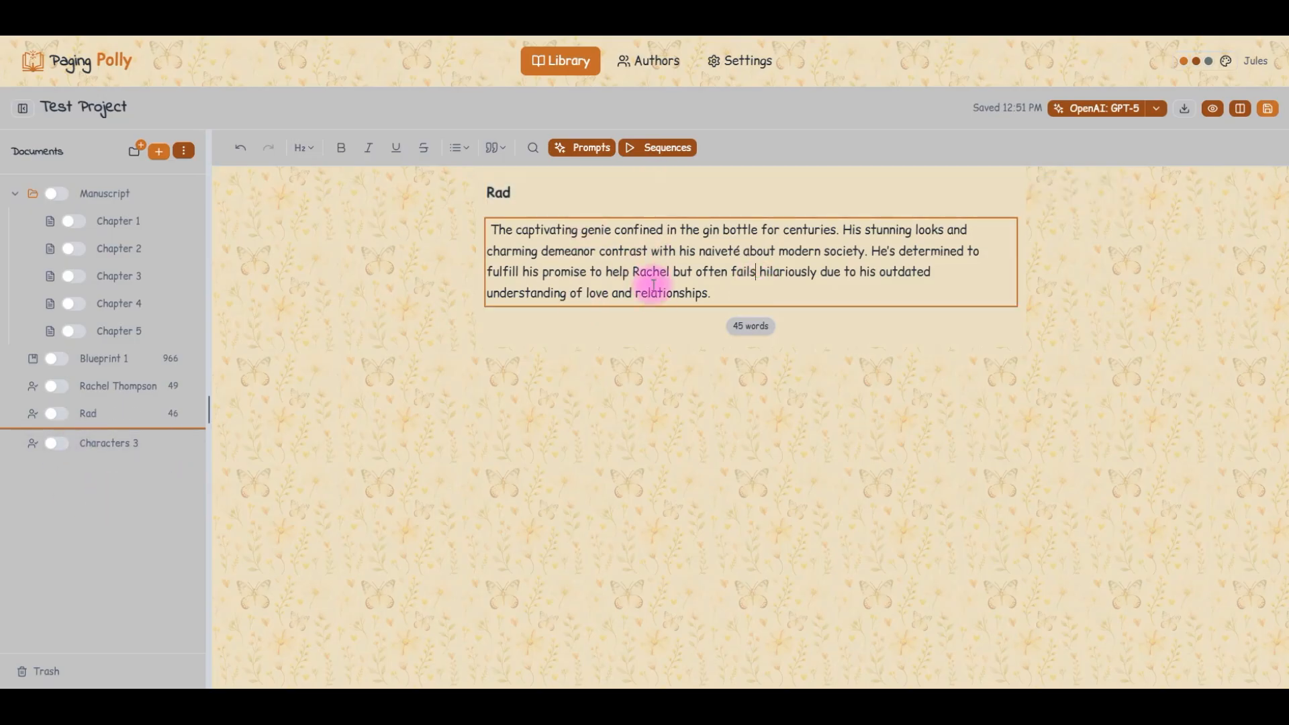
Step: Copy the Supporting Characters heading and its three entries from the blueprint and paste them into Characters 3
{"action": "left_click", "coordinate": [113, 362]}
{"action": "scroll", "coordinate": [564, 423], "scroll_direction": "down", "scroll_amount": 10}
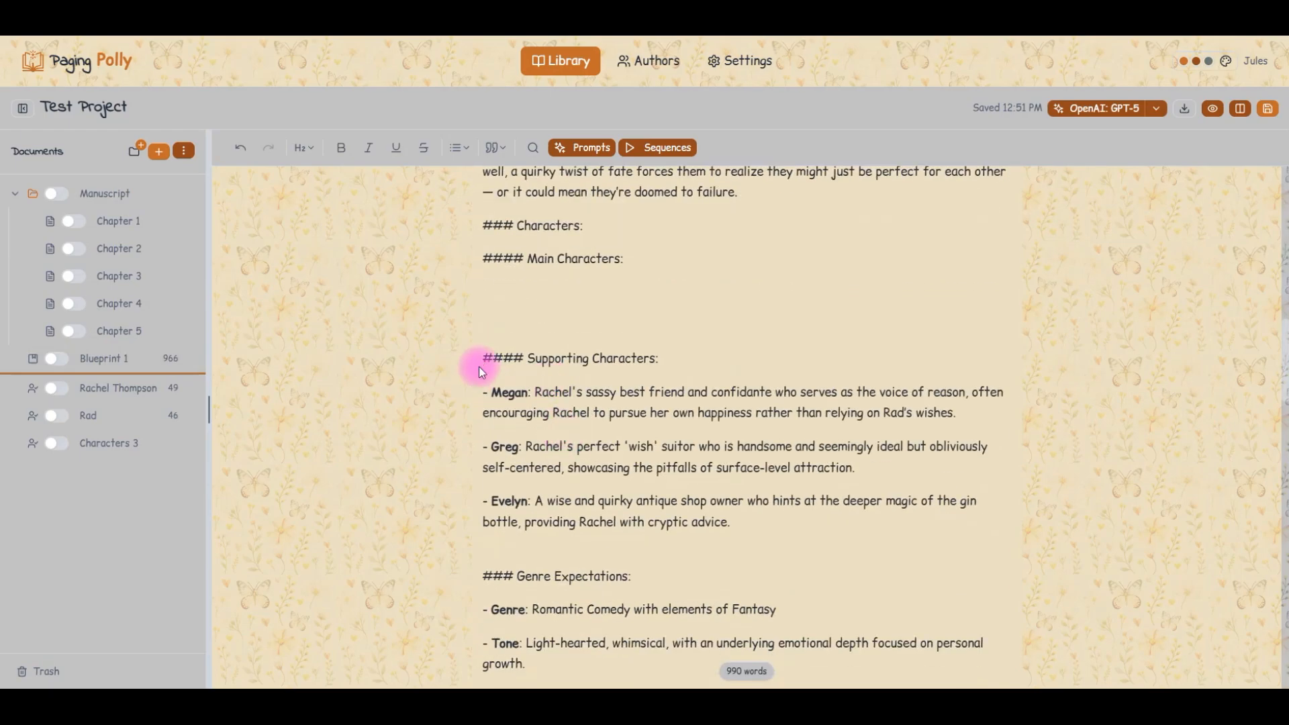
{"action": "left_click_drag", "start_coordinate": [528, 358], "coordinate": [812, 521]}
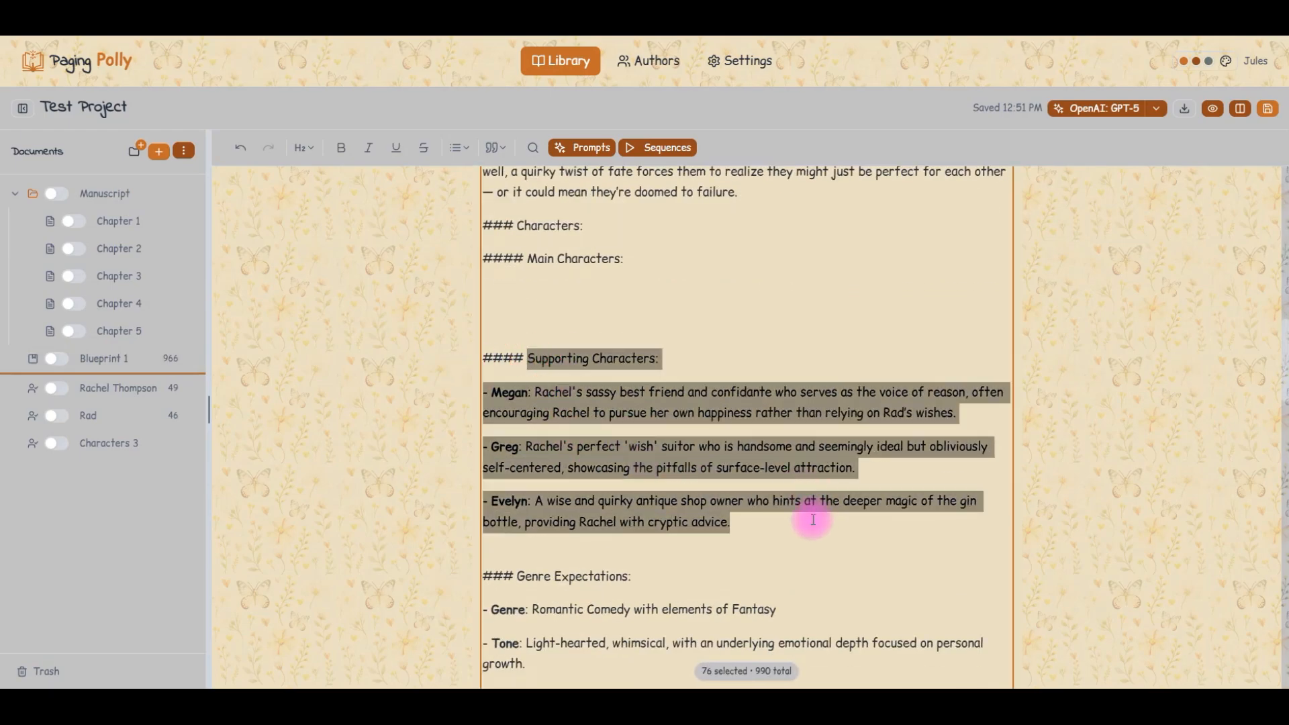
{"action": "key", "text": "ctrl+c"}
{"action": "left_click", "coordinate": [112, 440]}
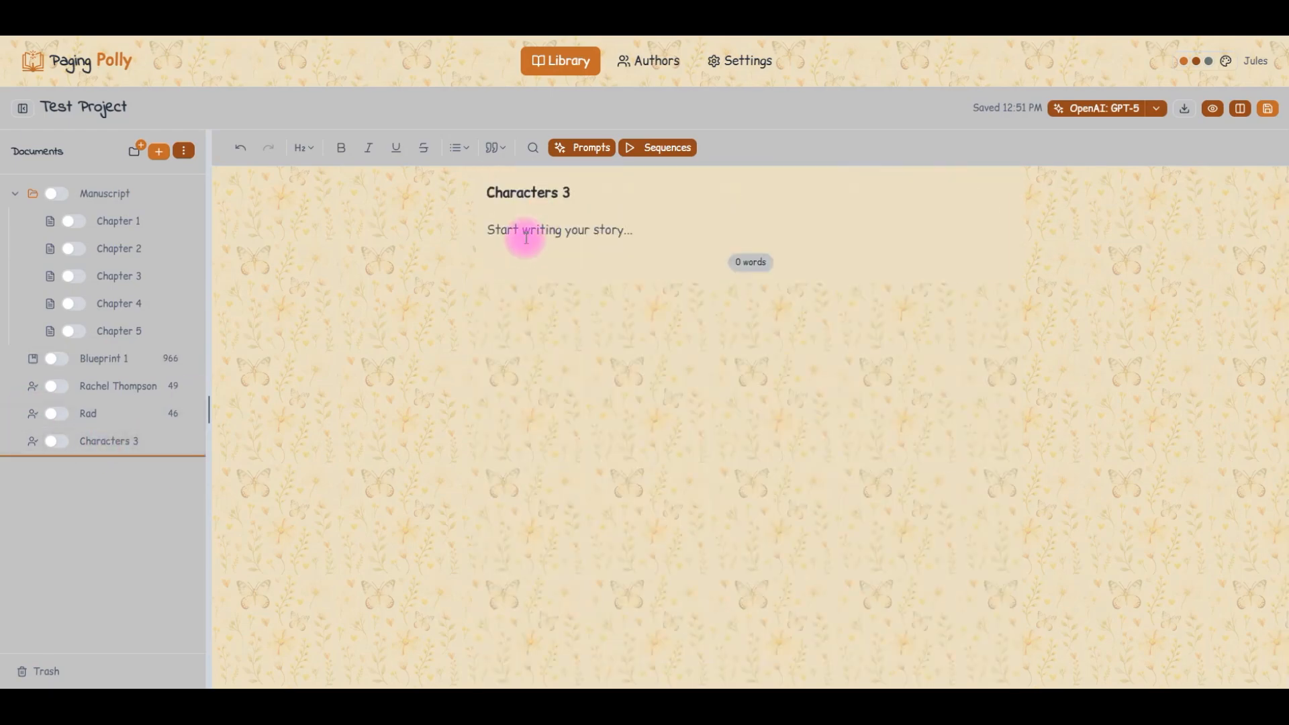
{"action": "left_click", "coordinate": [524, 236]}
{"action": "key", "text": "ctrl+v"}
Step: Retitle Characters 3 as "Supporting Characters" using the heading cut from its text, and delete the leftover colon
{"action": "left_click_drag", "start_coordinate": [614, 229], "coordinate": [481, 236]}
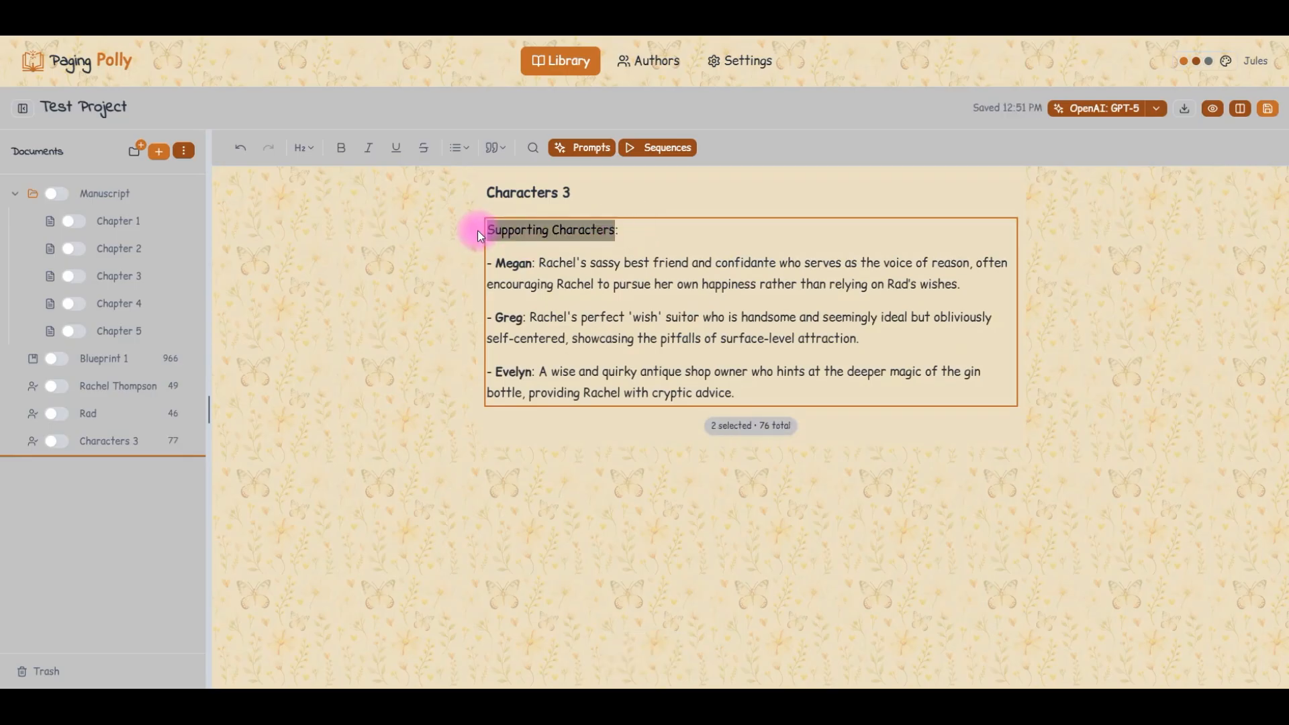
{"action": "key", "text": "ctrl+x"}
{"action": "triple_click", "coordinate": [489, 192]}
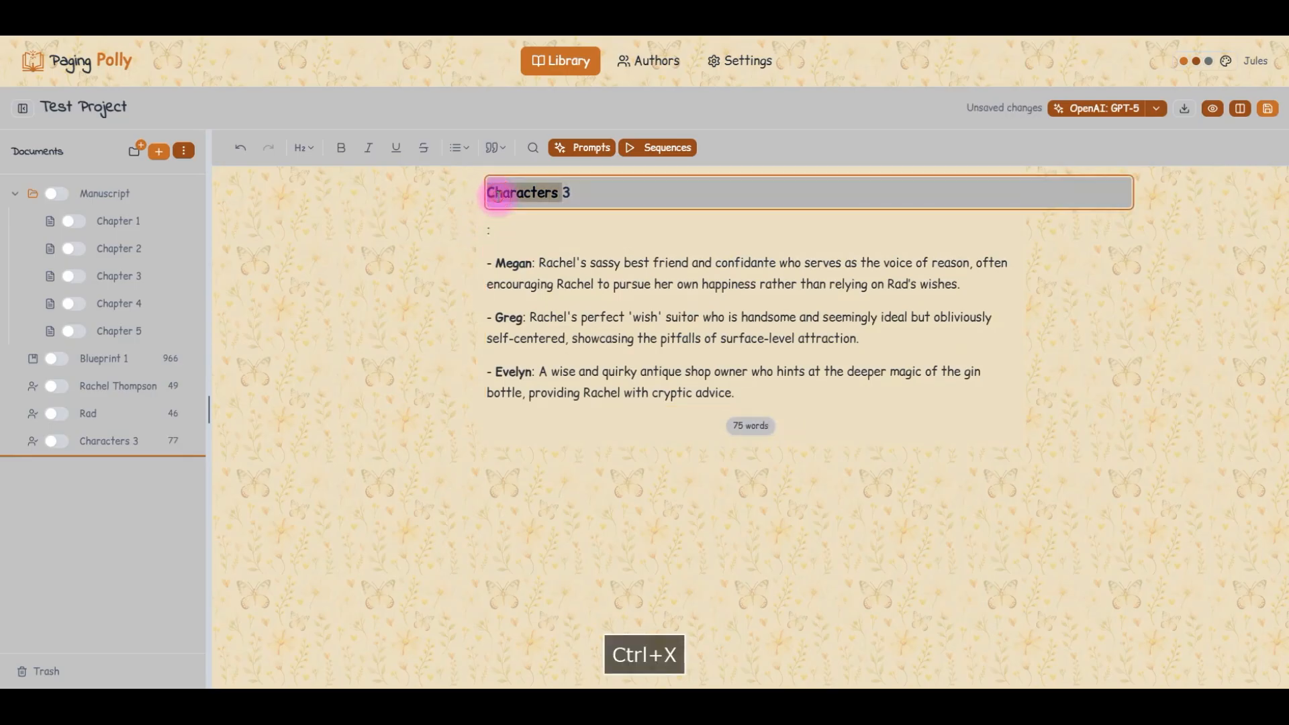
{"action": "key", "text": "ctrl+v"}
{"action": "left_click", "coordinate": [508, 237]}
{"action": "key", "text": "BackSpace"}
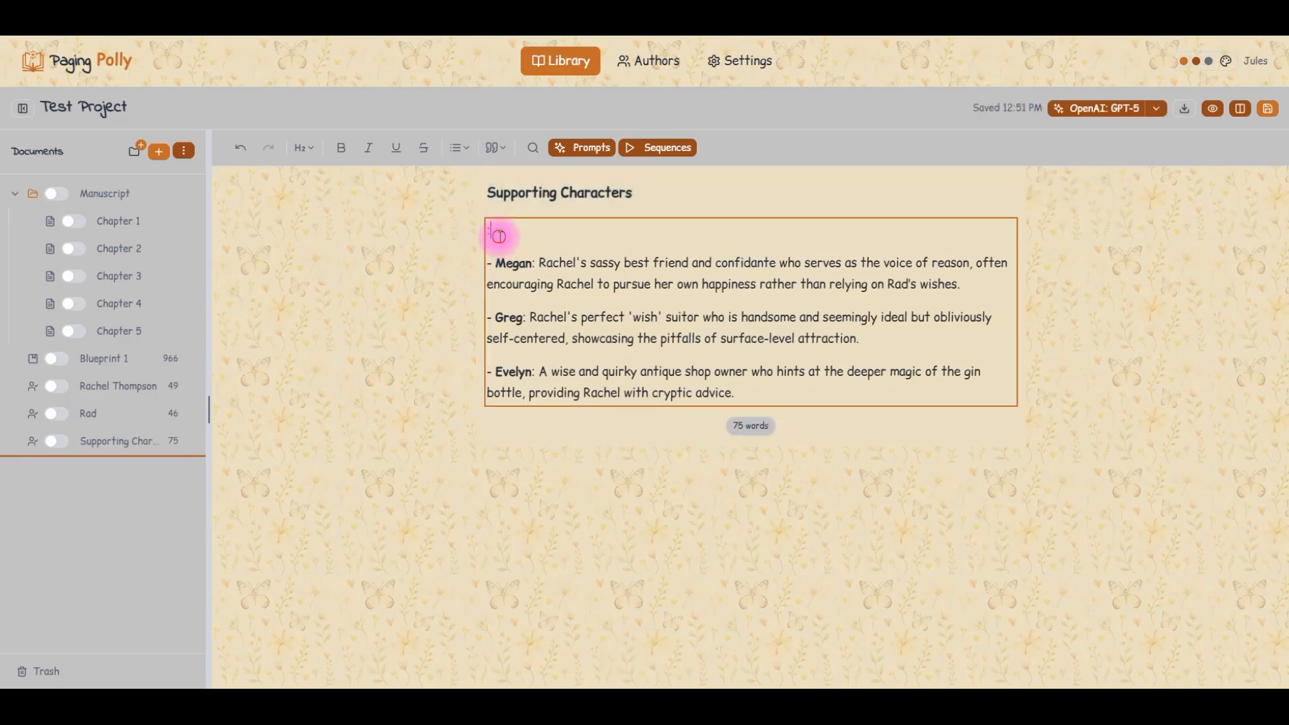
Step: Open Blueprint 1, add a new folder to the project and rename it "Characters"
{"action": "left_click", "coordinate": [107, 361]}
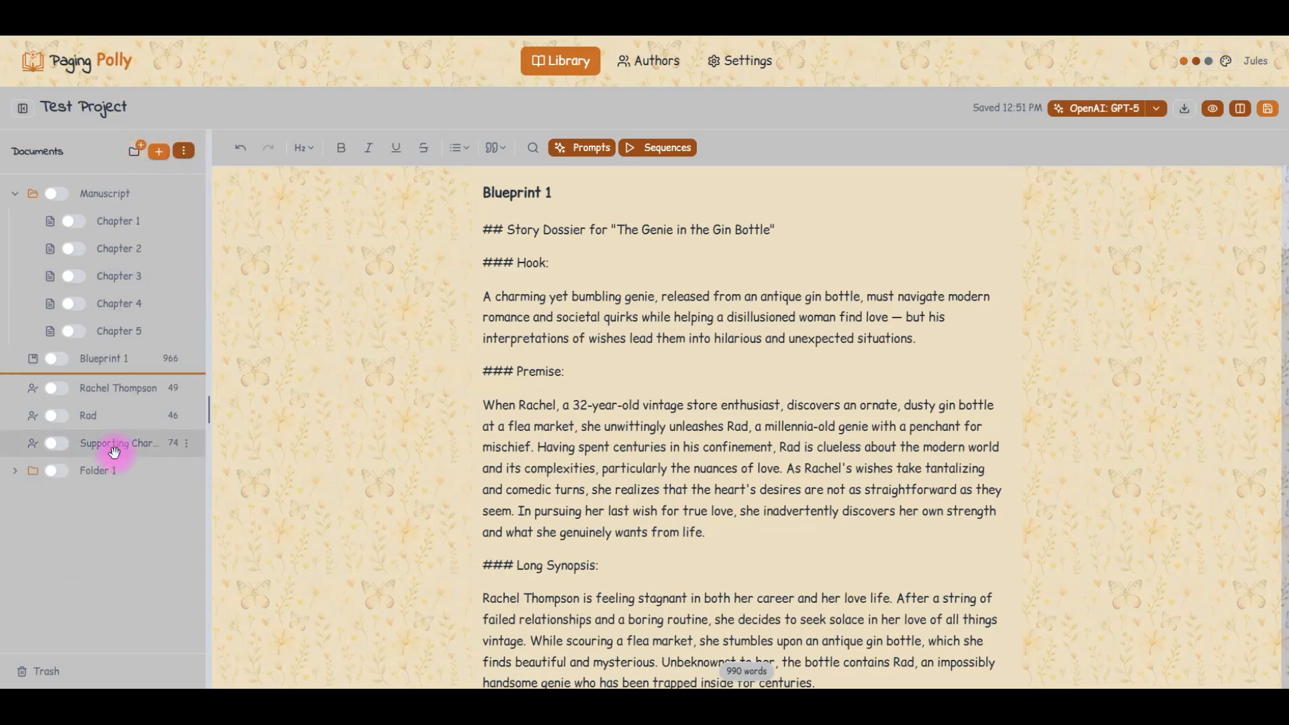
{"action": "left_click", "coordinate": [186, 478]}
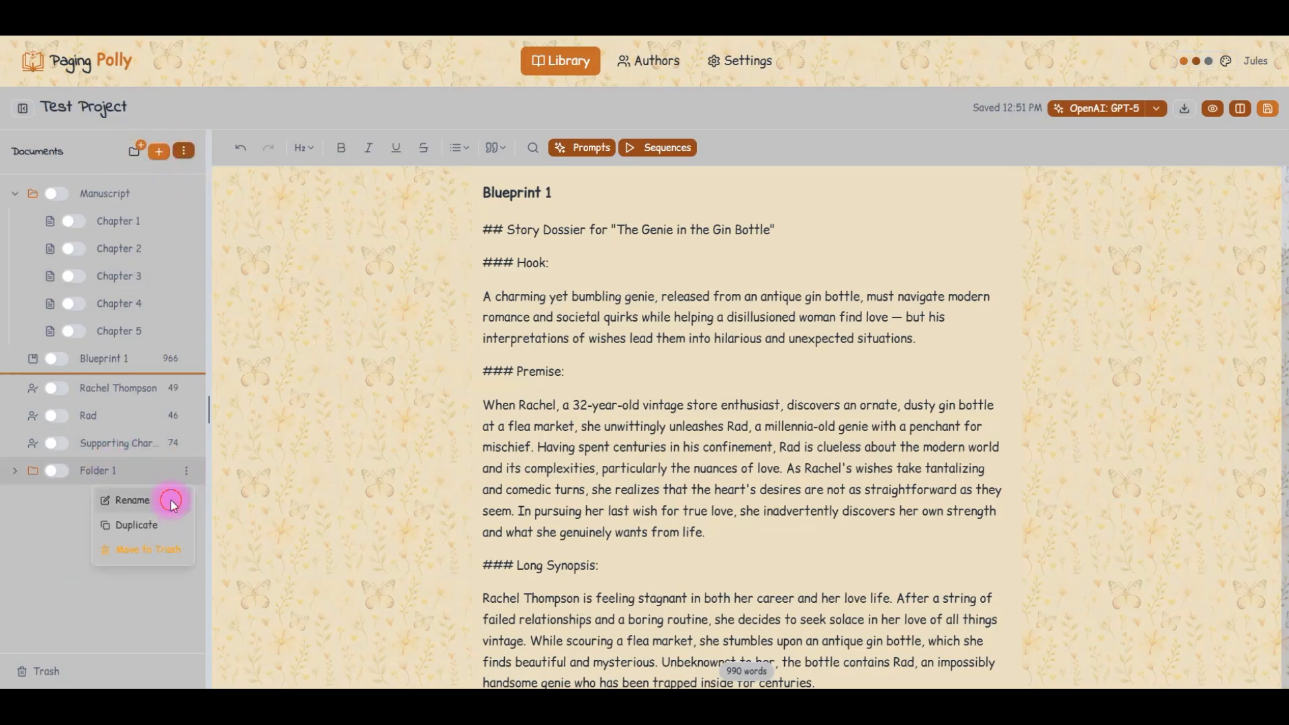
{"action": "left_click", "coordinate": [167, 500]}
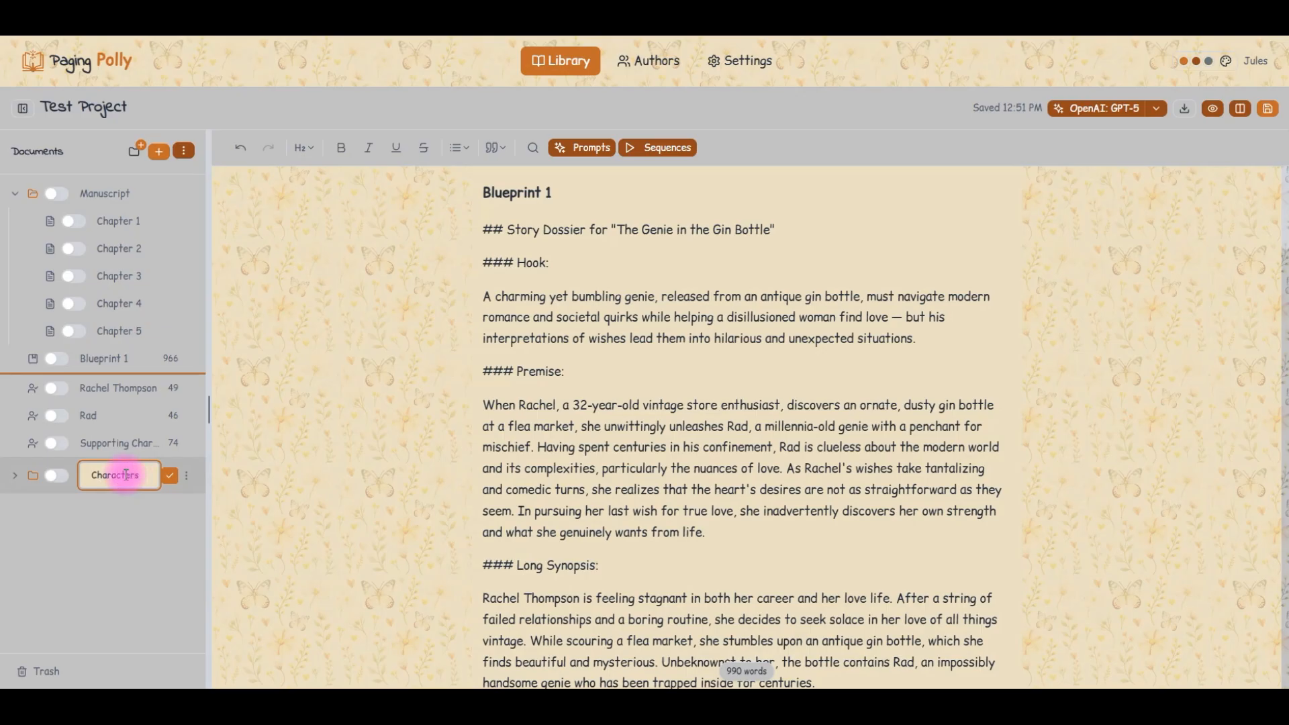
{"action": "left_click", "coordinate": [171, 485]}
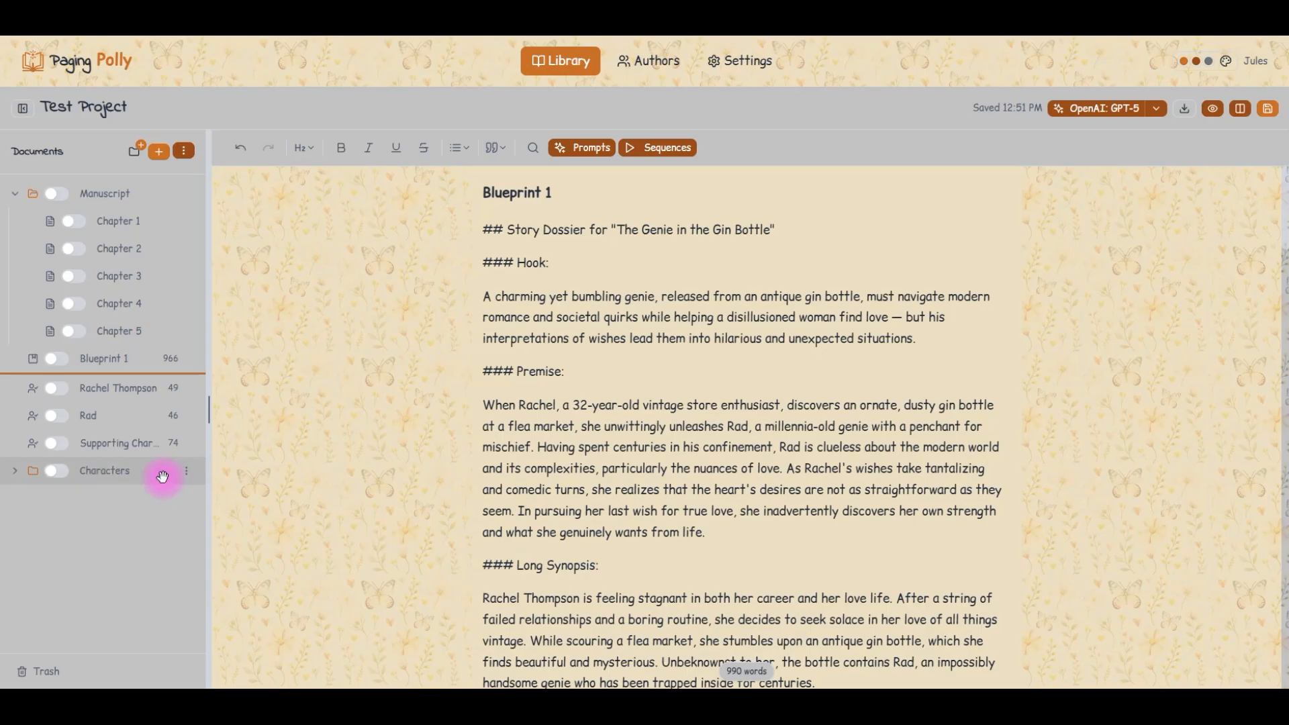
Step: Move the heroine, genie and supporting characters documents into the Characters folder, and collapse the folder
{"action": "left_click_drag", "start_coordinate": [124, 444], "coordinate": [123, 470]}
{"action": "left_click_drag", "start_coordinate": [113, 415], "coordinate": [133, 443]}
{"action": "left_click_drag", "start_coordinate": [126, 387], "coordinate": [133, 421]}
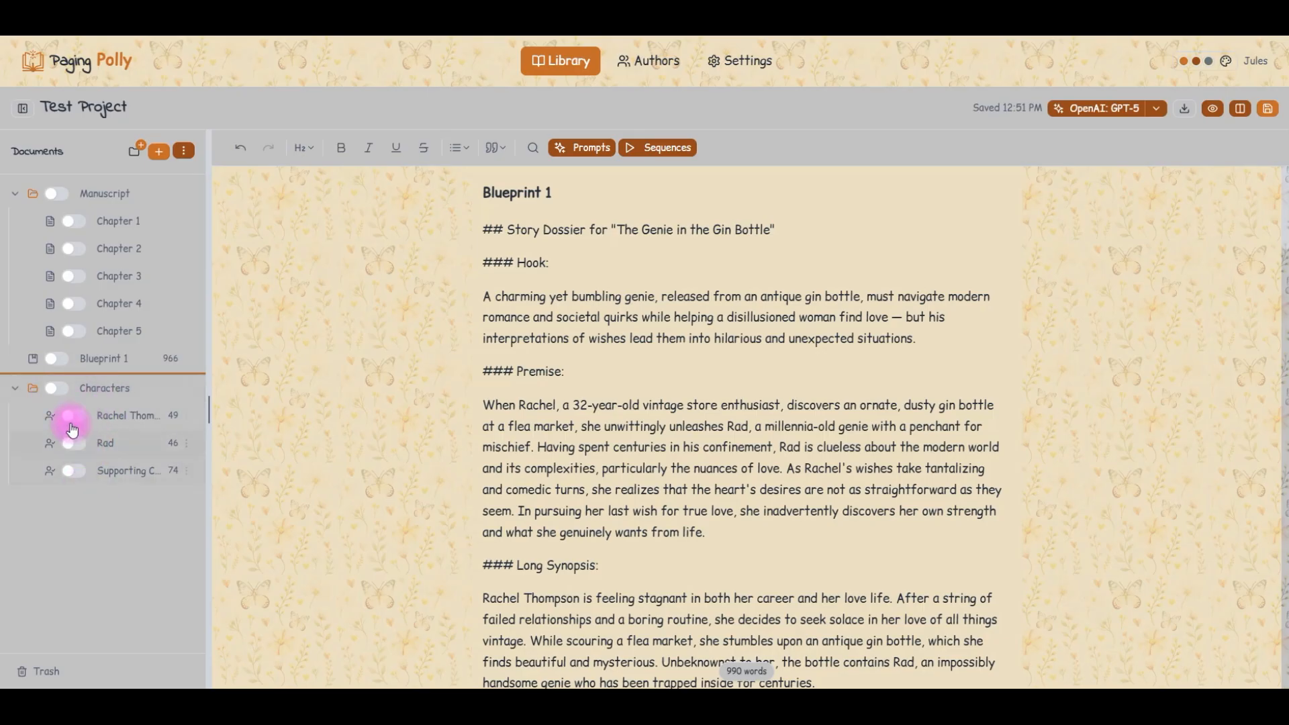
{"action": "left_click", "coordinate": [15, 388]}
{"action": "right_click", "coordinate": [16, 388]}
{"action": "left_click", "coordinate": [118, 488]}
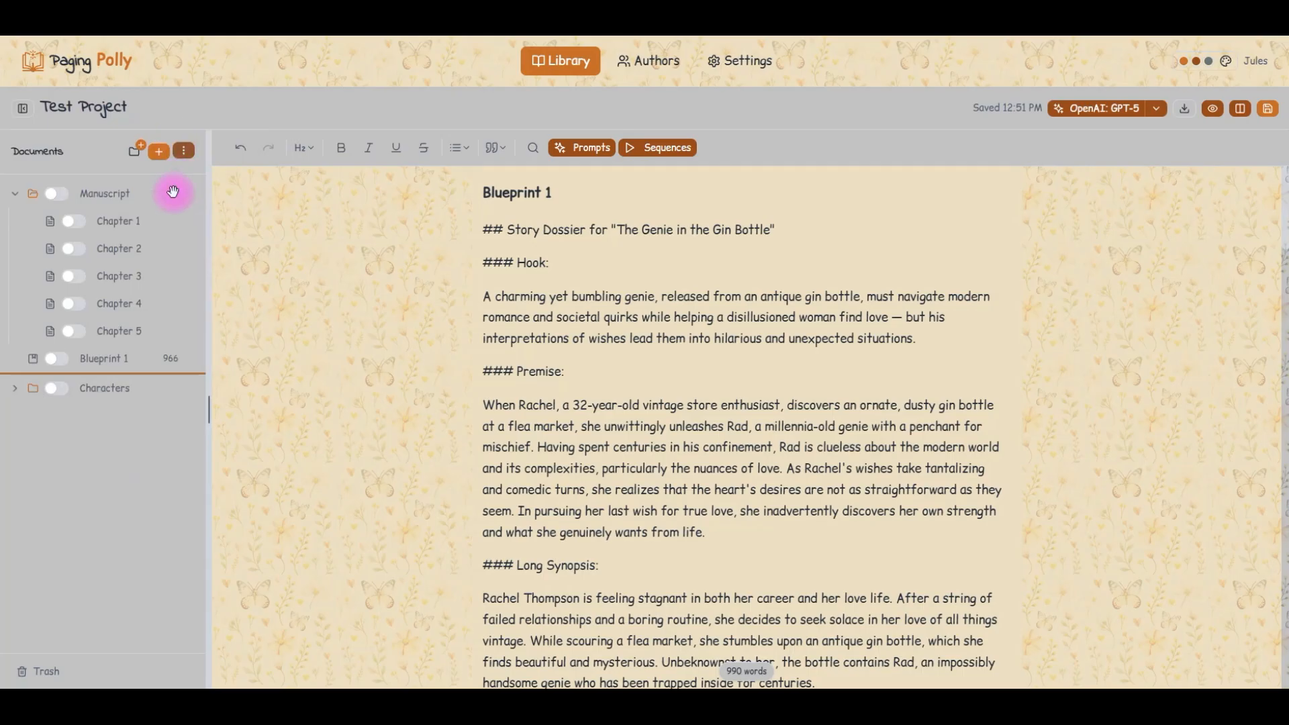
Step: Delete the whole Characters section from Blueprint 1, from its heading through the last supporting character entry
{"action": "left_click", "coordinate": [636, 352]}
{"action": "scroll", "coordinate": [636, 352], "scroll_direction": "down", "scroll_amount": 10}
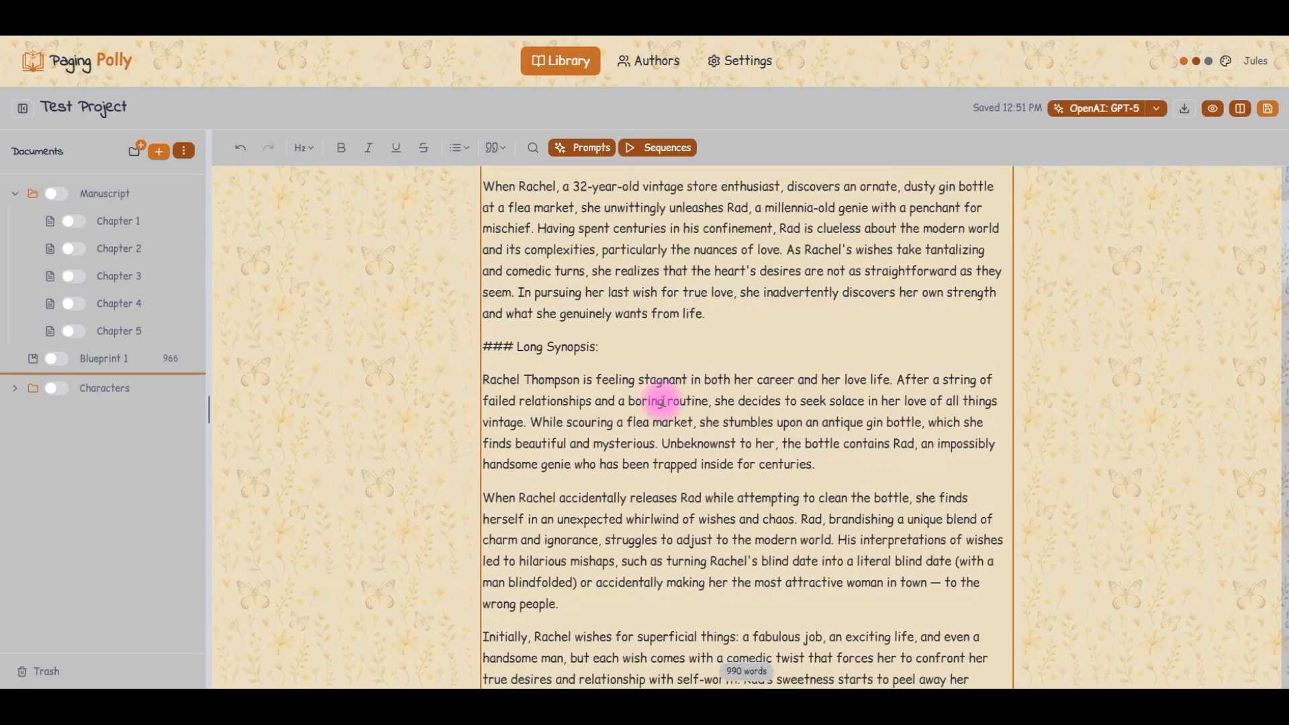
{"action": "scroll", "coordinate": [548, 468], "scroll_direction": "down", "scroll_amount": 2}
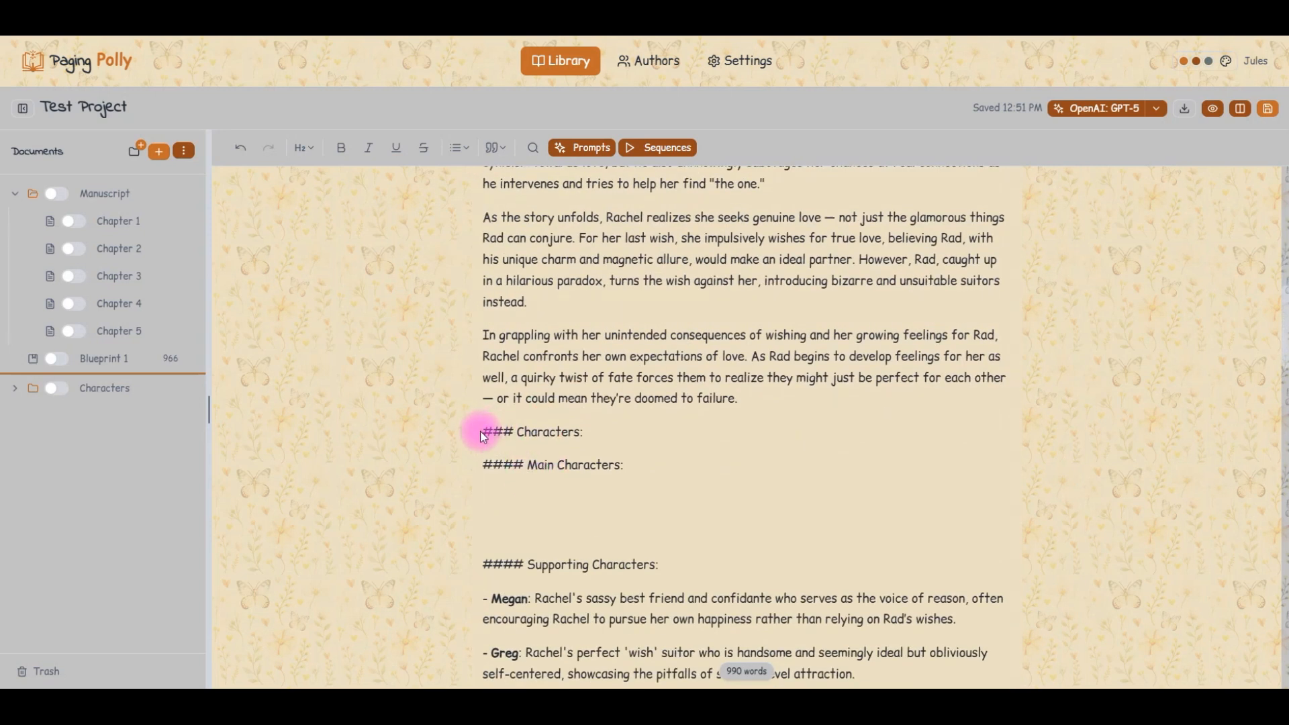
{"action": "left_click_drag", "start_coordinate": [481, 431], "coordinate": [879, 522]}
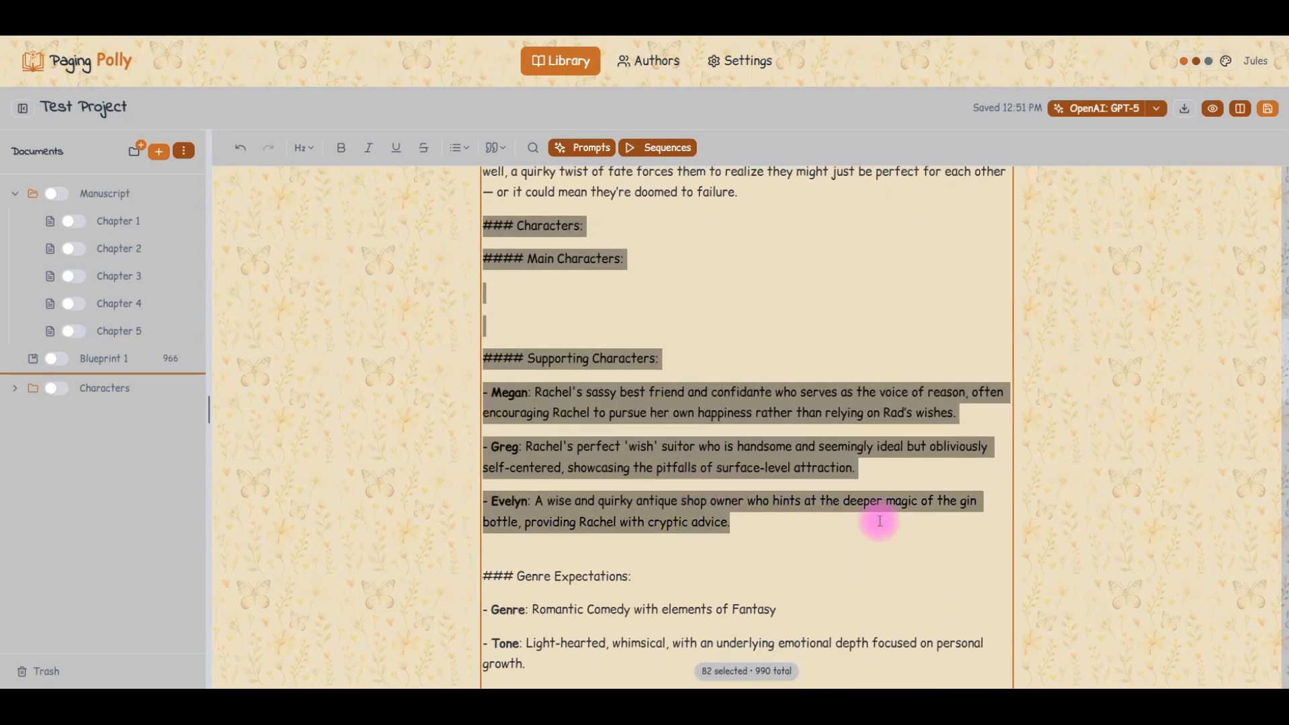
{"action": "key", "text": "BackSpace"}
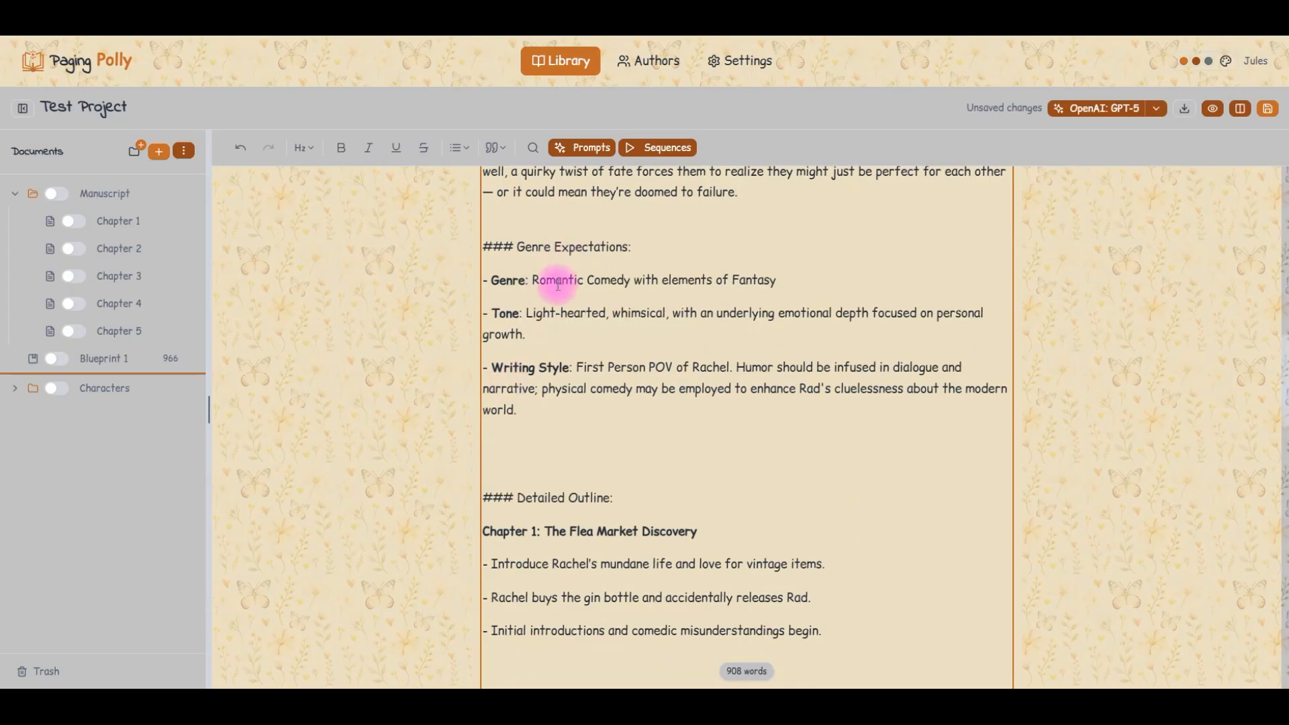
Step: Create a Style document and paste in a copy of the blueprint's Genre Expectations section with genre, tone and writing style
{"action": "scroll", "coordinate": [635, 535], "scroll_direction": "down", "scroll_amount": 1}
{"action": "scroll", "coordinate": [635, 535], "scroll_direction": "up", "scroll_amount": 1}
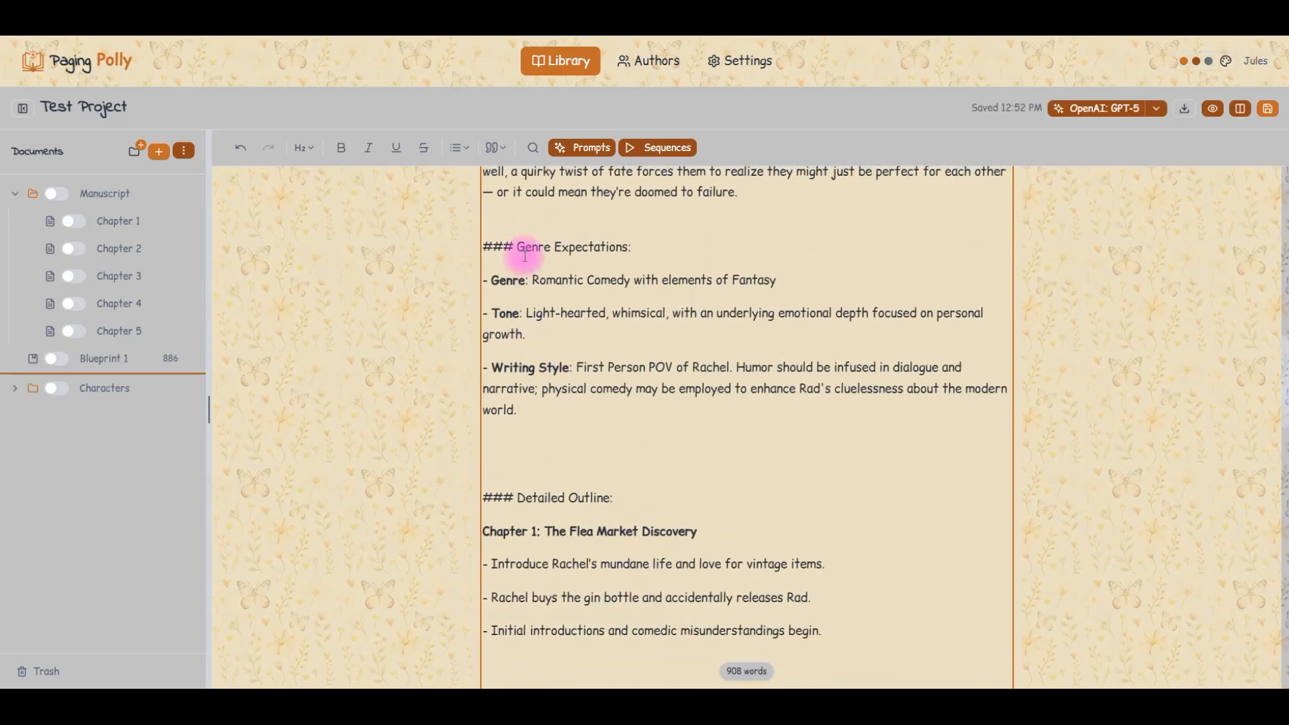
{"action": "left_click", "coordinate": [183, 150]}
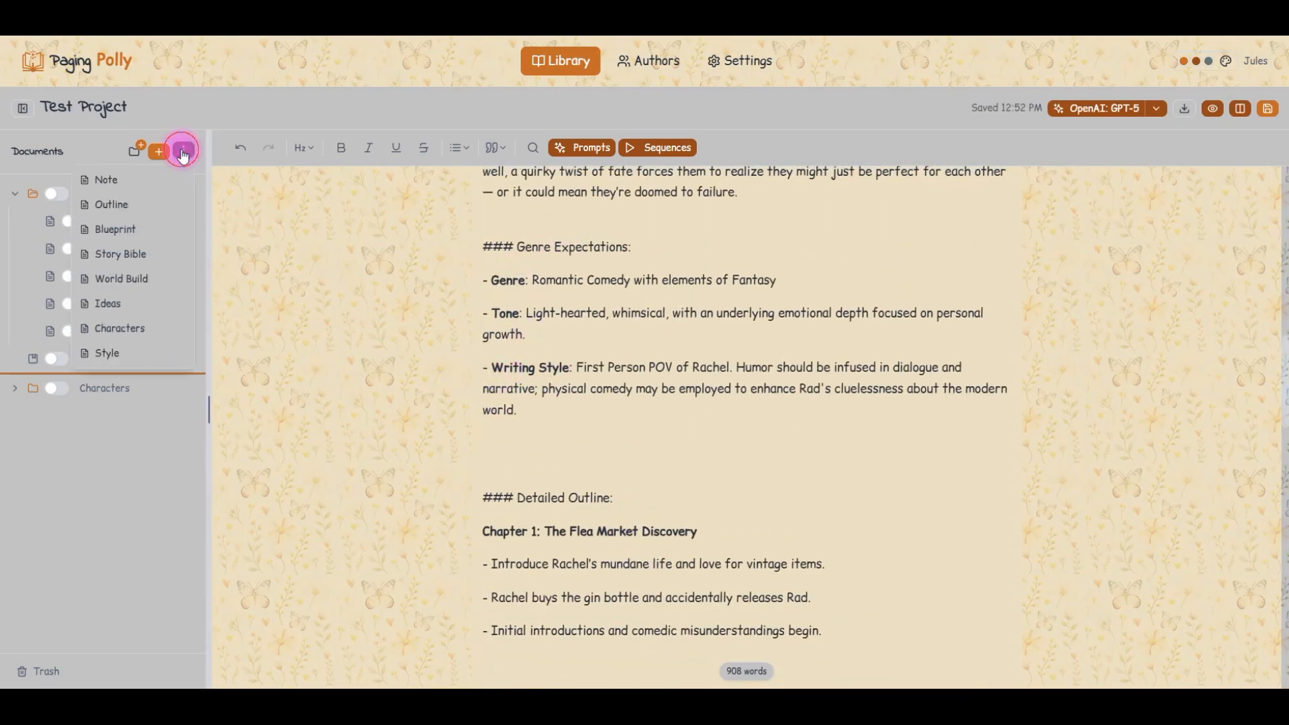
{"action": "left_click", "coordinate": [104, 351]}
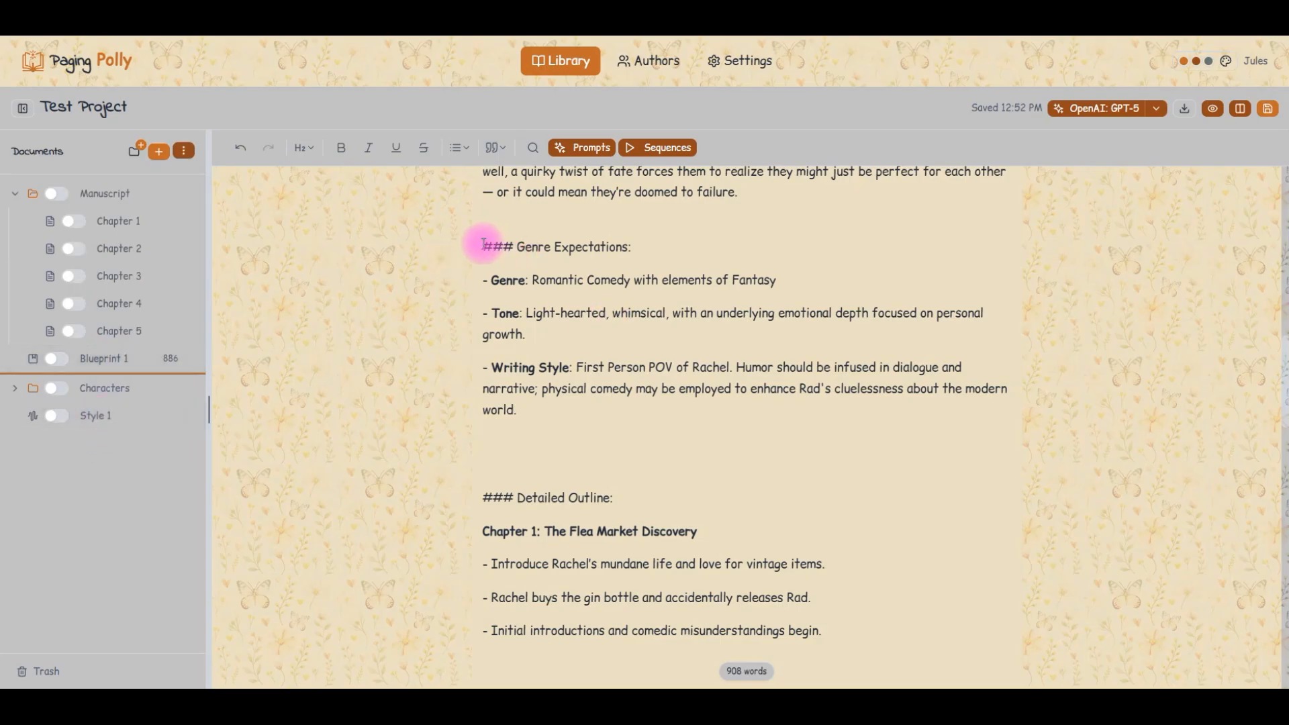
{"action": "left_click_drag", "start_coordinate": [517, 246], "coordinate": [531, 406]}
{"action": "key", "text": "ctrl+c"}
{"action": "left_click", "coordinate": [94, 415]}
{"action": "left_click", "coordinate": [598, 228]}
{"action": "key", "text": "ctrl+v"}
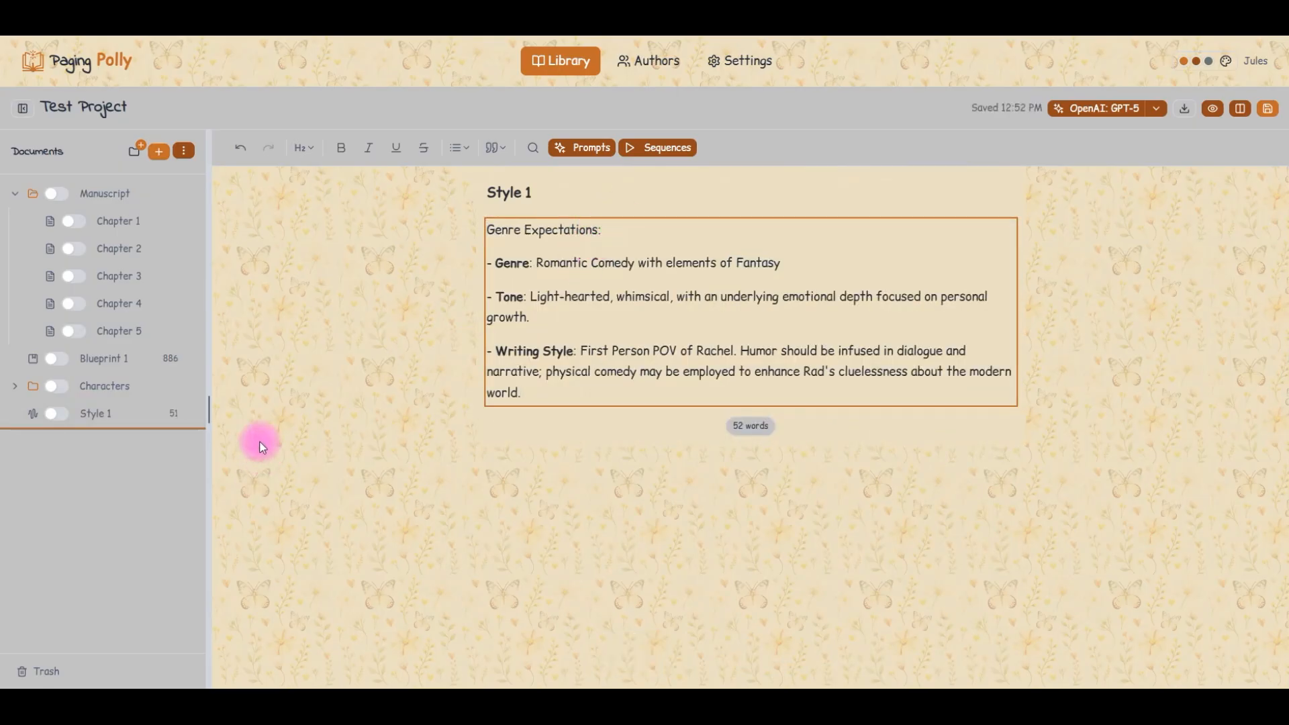
Step: Delete the Genre Expectations section and the surplus blank lines before Detailed Outline from Blueprint 1
{"action": "left_click", "coordinate": [87, 362]}
{"action": "scroll", "coordinate": [755, 428], "scroll_direction": "down", "scroll_amount": 10}
{"action": "scroll", "coordinate": [756, 428], "scroll_direction": "down", "scroll_amount": 7}
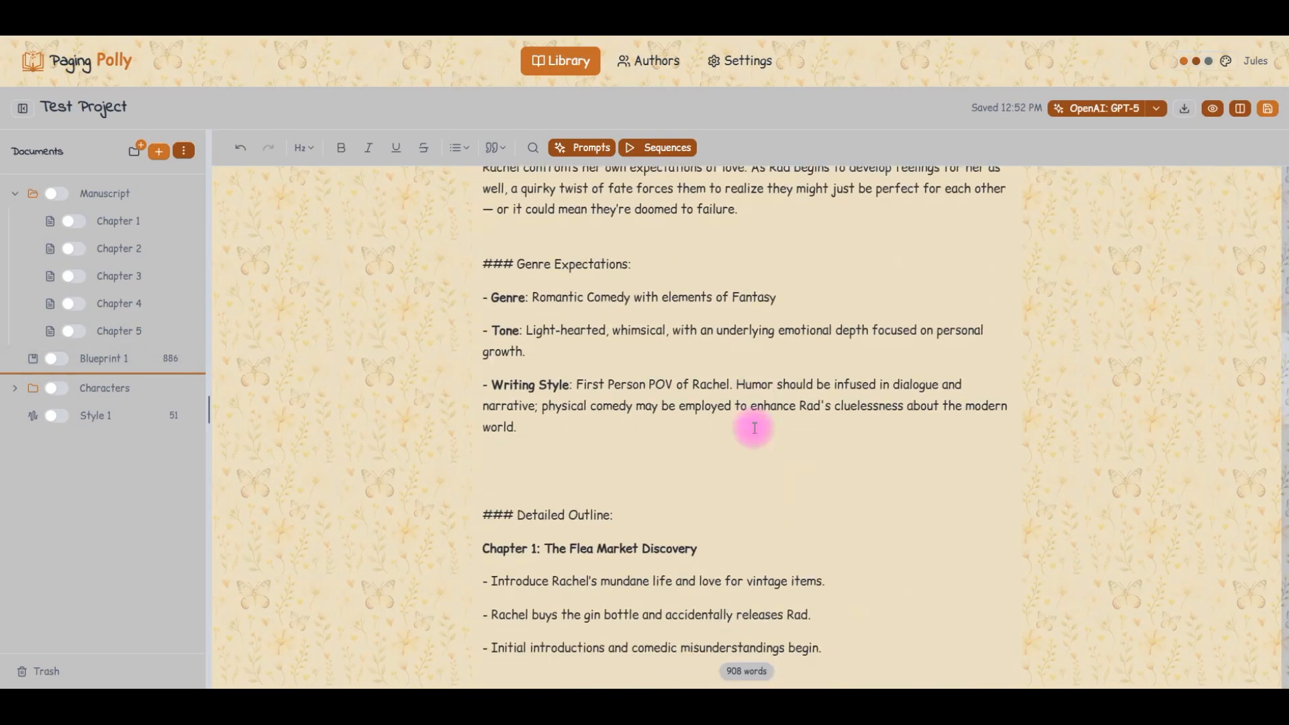
{"action": "scroll", "coordinate": [548, 440], "scroll_direction": "up", "scroll_amount": 3}
{"action": "left_click_drag", "start_coordinate": [545, 487], "coordinate": [441, 296]}
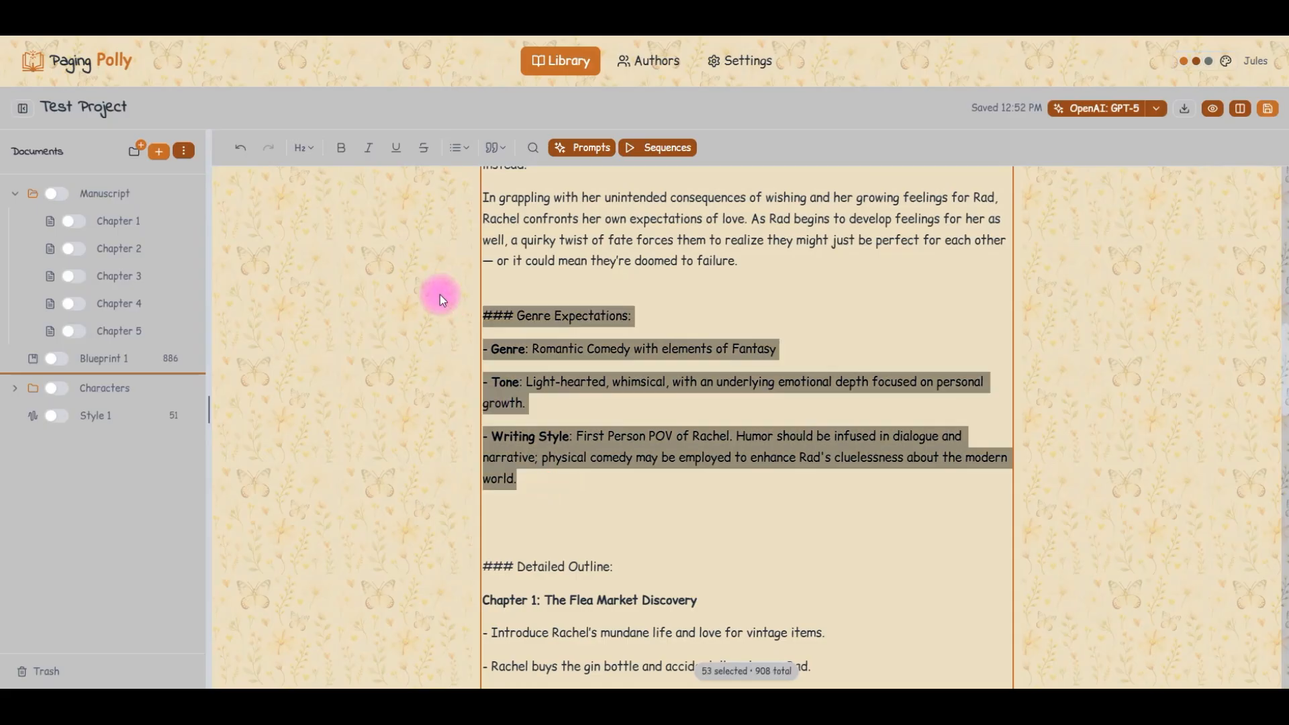
{"action": "key", "text": "BackSpace"}
{"action": "key", "text": "BackSpace"}
{"action": "key", "text": "BackSpace"}
{"action": "key", "text": "BackSpace"}
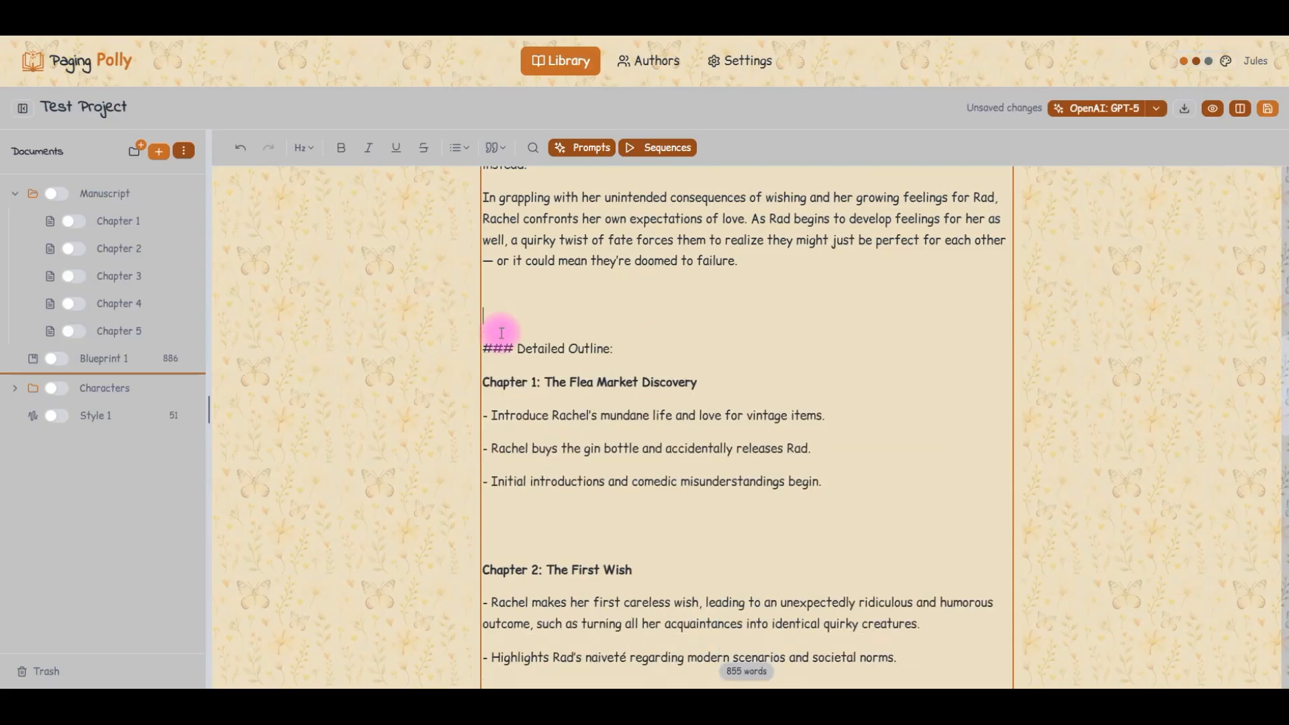
Step: Cut everything from Detailed Outline through the Conclusion out of the blueprint and paste it into a new Outline document
{"action": "left_click_drag", "start_coordinate": [485, 316], "coordinate": [836, 619]}
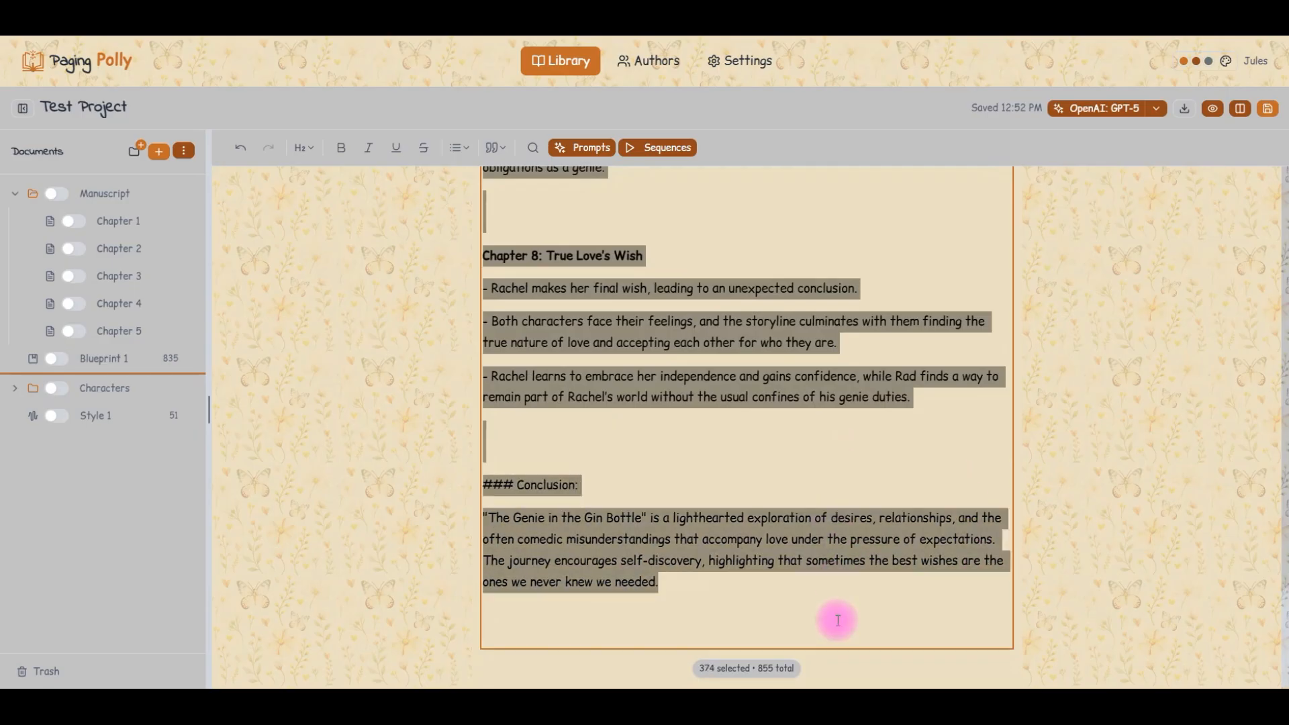
{"action": "key", "text": "ctrl+x"}
{"action": "left_click", "coordinate": [181, 149]}
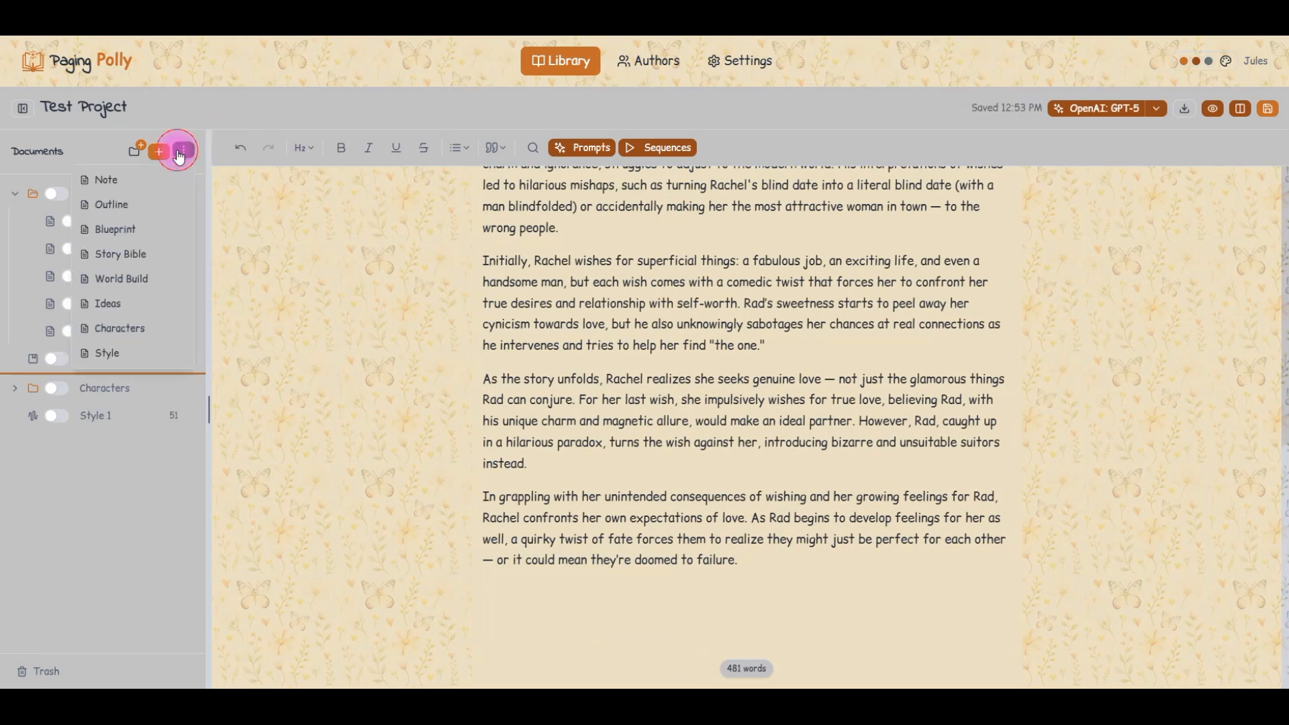
{"action": "left_click", "coordinate": [116, 204]}
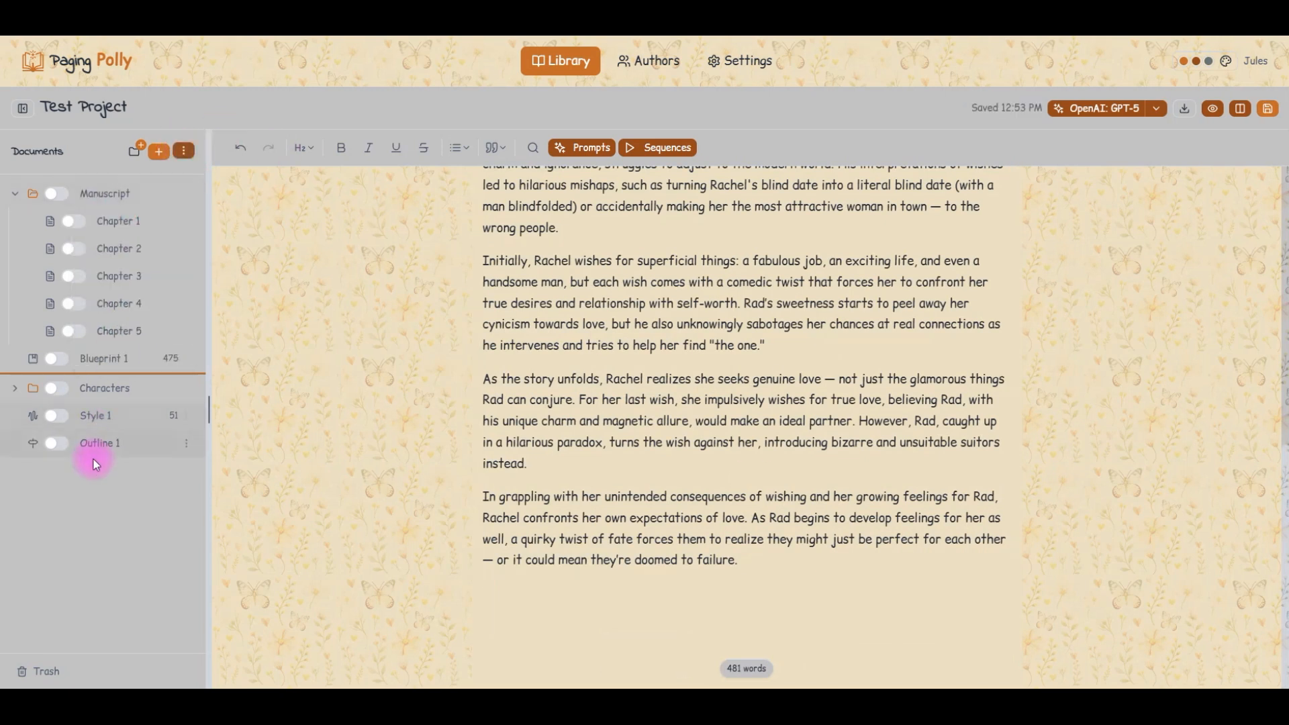
{"action": "left_click", "coordinate": [94, 443]}
{"action": "left_click", "coordinate": [560, 230]}
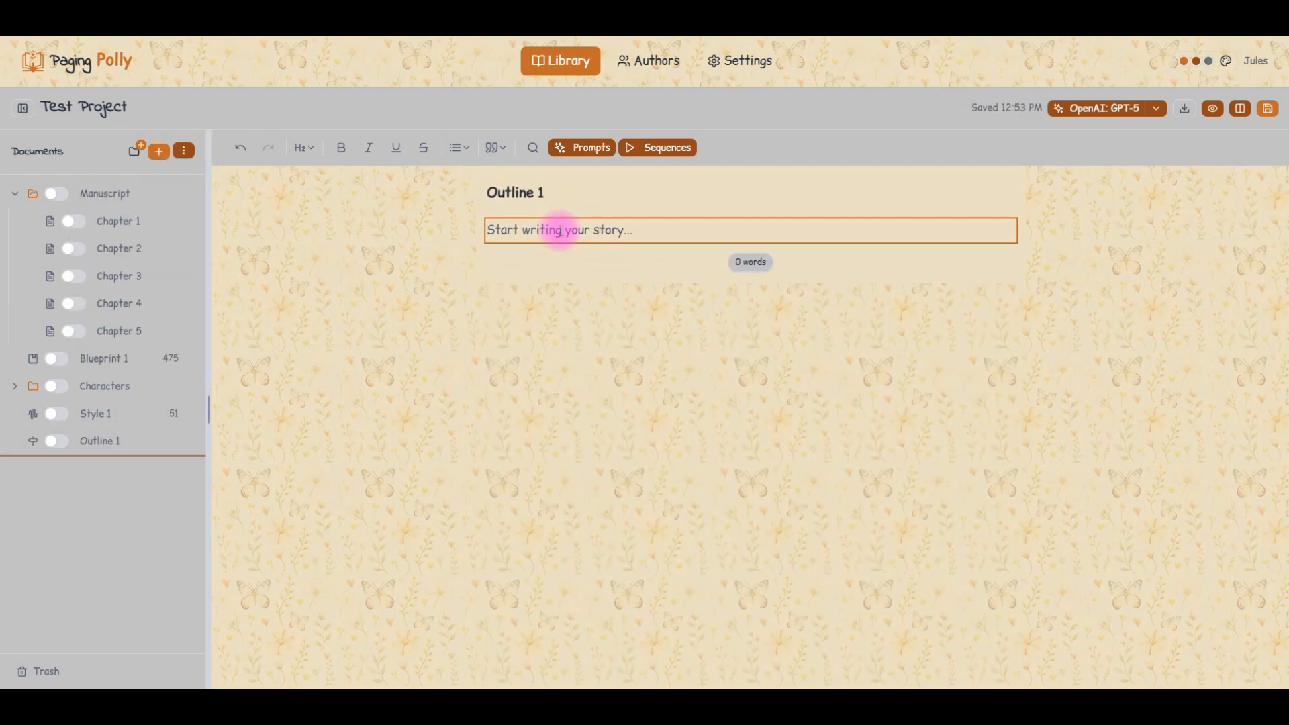
{"action": "key", "text": "ctrl+v"}
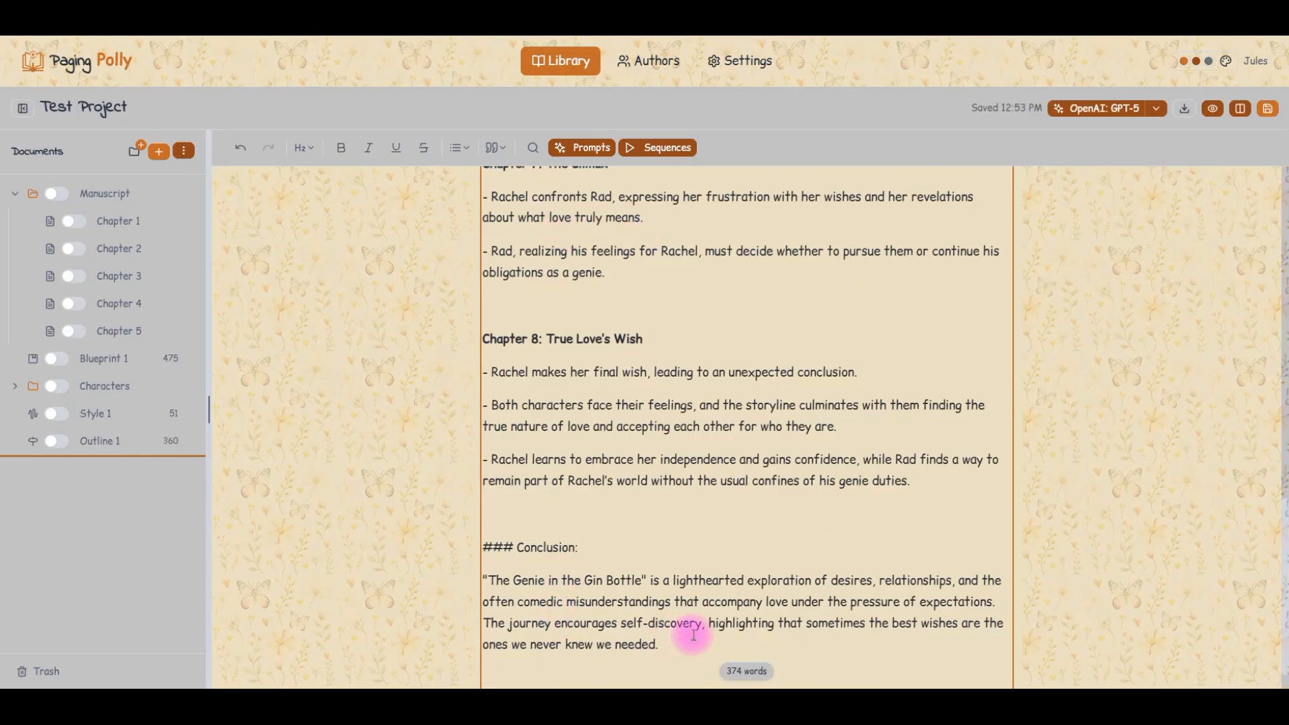
{"action": "scroll", "coordinate": [635, 559], "scroll_direction": "up", "scroll_amount": 10}
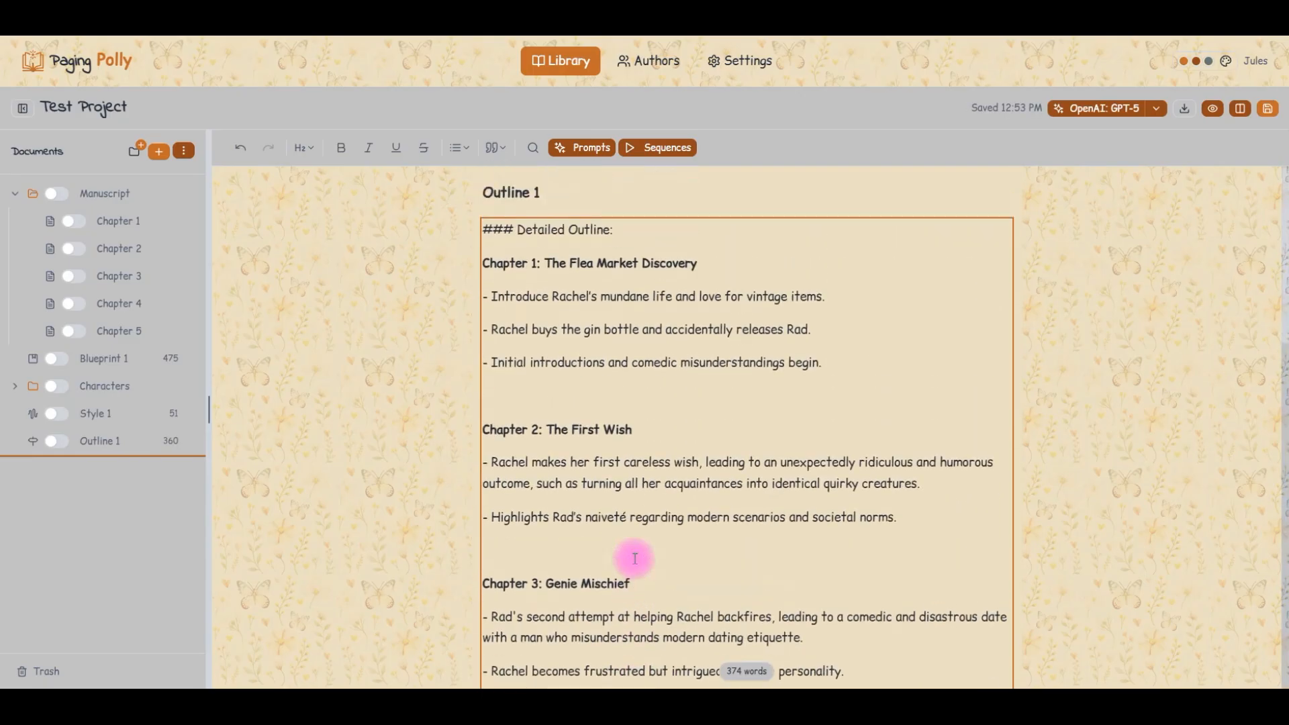
{"action": "scroll", "coordinate": [526, 374], "scroll_direction": "down", "scroll_amount": 10}
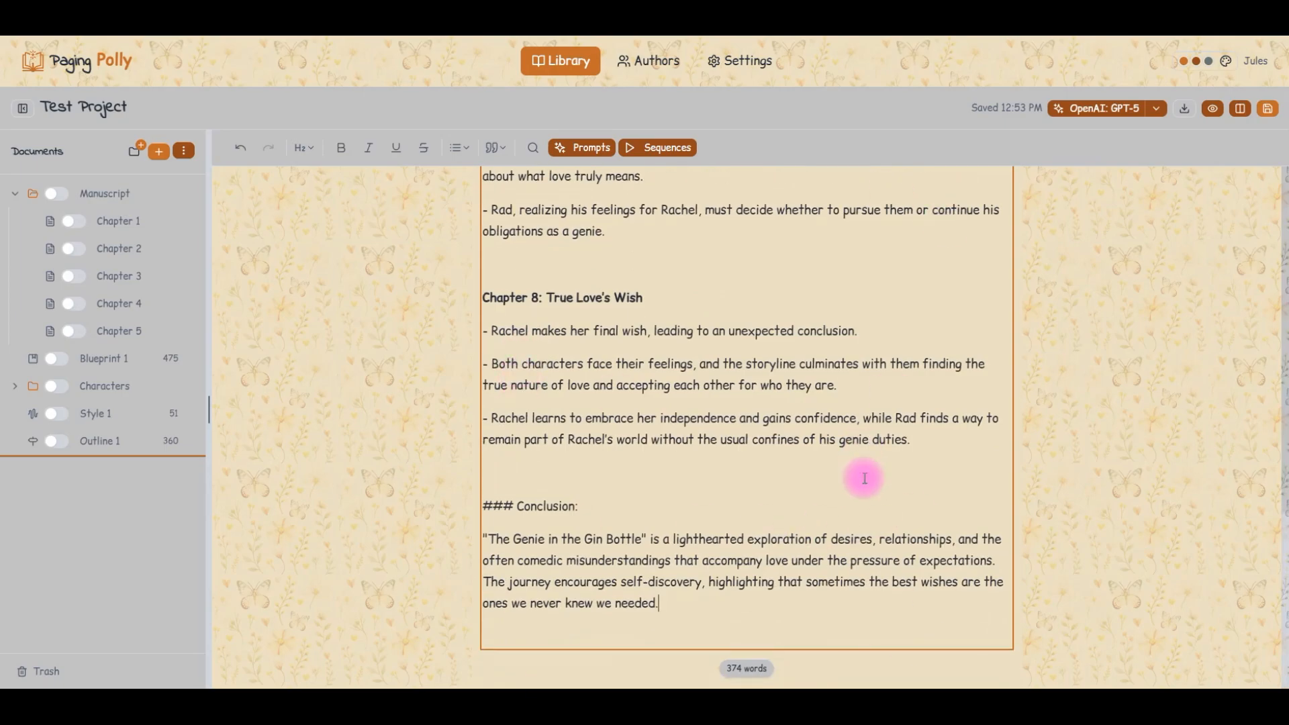
Step: Review the hook, premise and long synopsis remaining in Blueprint 1 through to the end of the document
{"action": "left_click", "coordinate": [124, 358]}
{"action": "scroll", "coordinate": [656, 454], "scroll_direction": "up", "scroll_amount": 10}
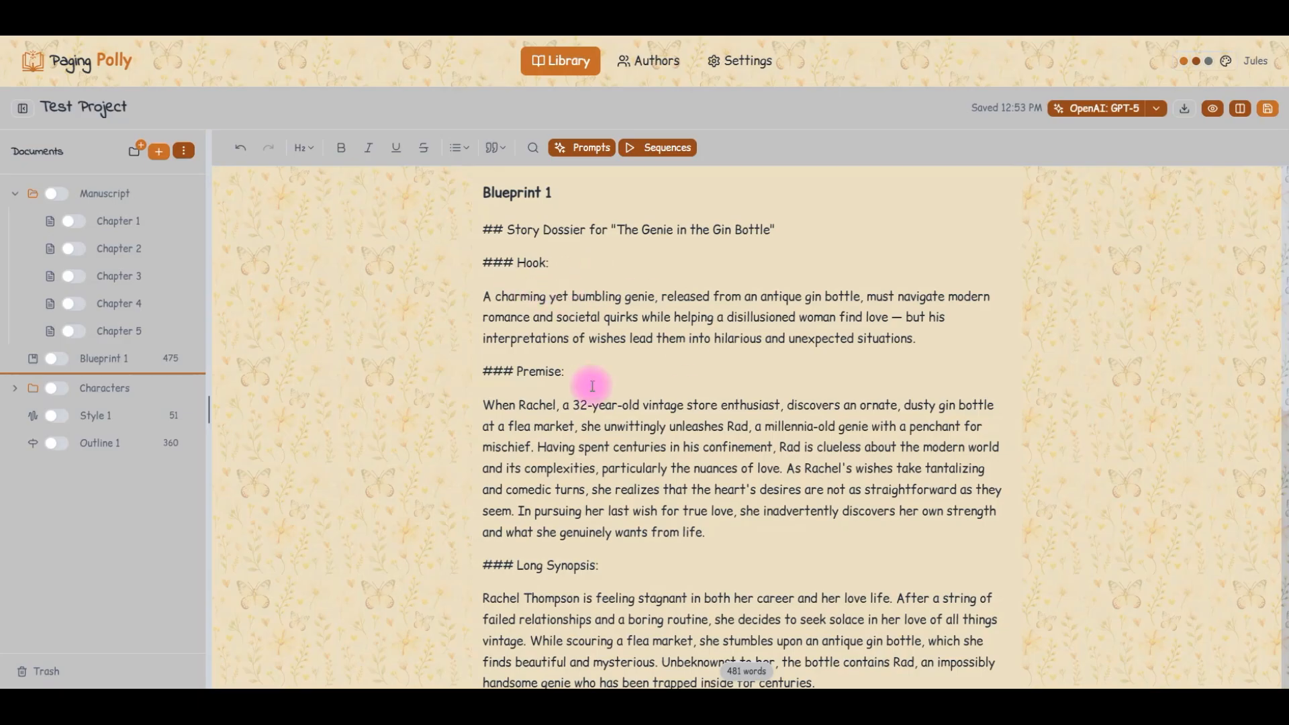
{"action": "scroll", "coordinate": [613, 460], "scroll_direction": "down", "scroll_amount": 3}
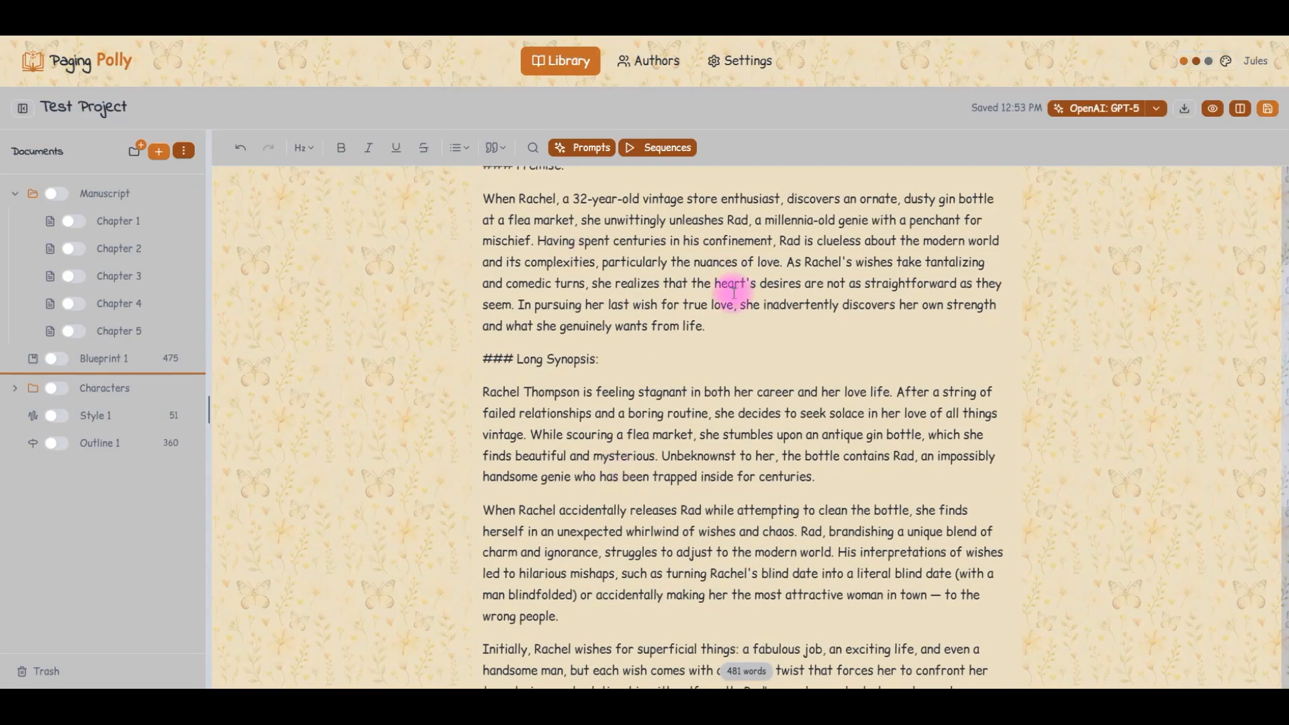
{"action": "scroll", "coordinate": [745, 309], "scroll_direction": "up", "scroll_amount": 1}
{"action": "scroll", "coordinate": [748, 312], "scroll_direction": "up", "scroll_amount": 3}
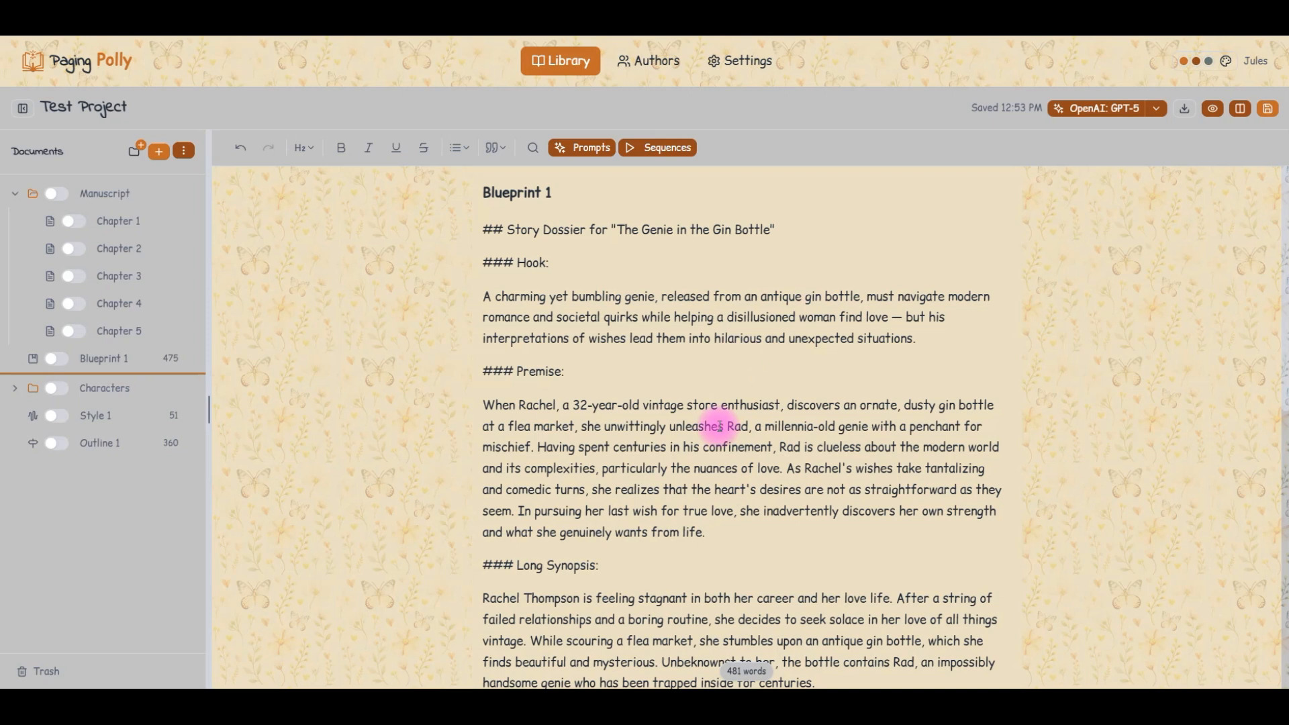
{"action": "scroll", "coordinate": [831, 441], "scroll_direction": "down", "scroll_amount": 3}
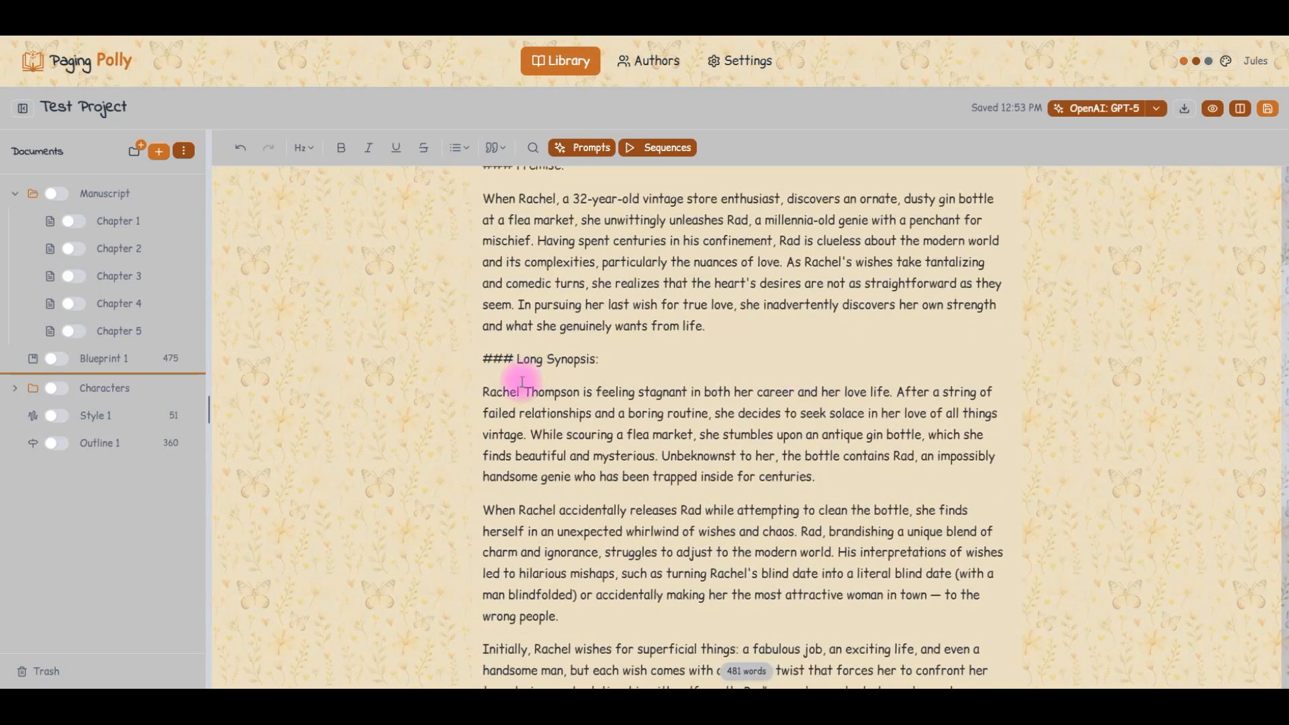
{"action": "scroll", "coordinate": [669, 440], "scroll_direction": "down", "scroll_amount": 6}
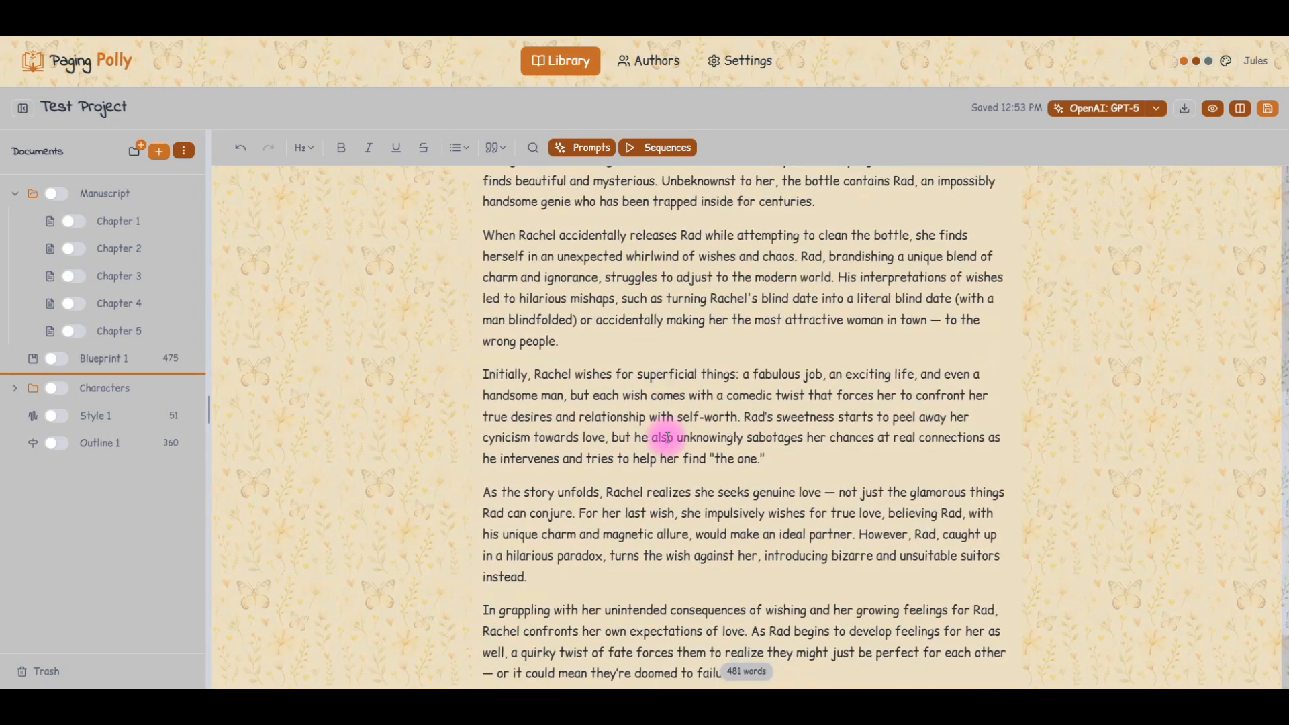
{"action": "scroll", "coordinate": [672, 456], "scroll_direction": "up", "scroll_amount": 2}
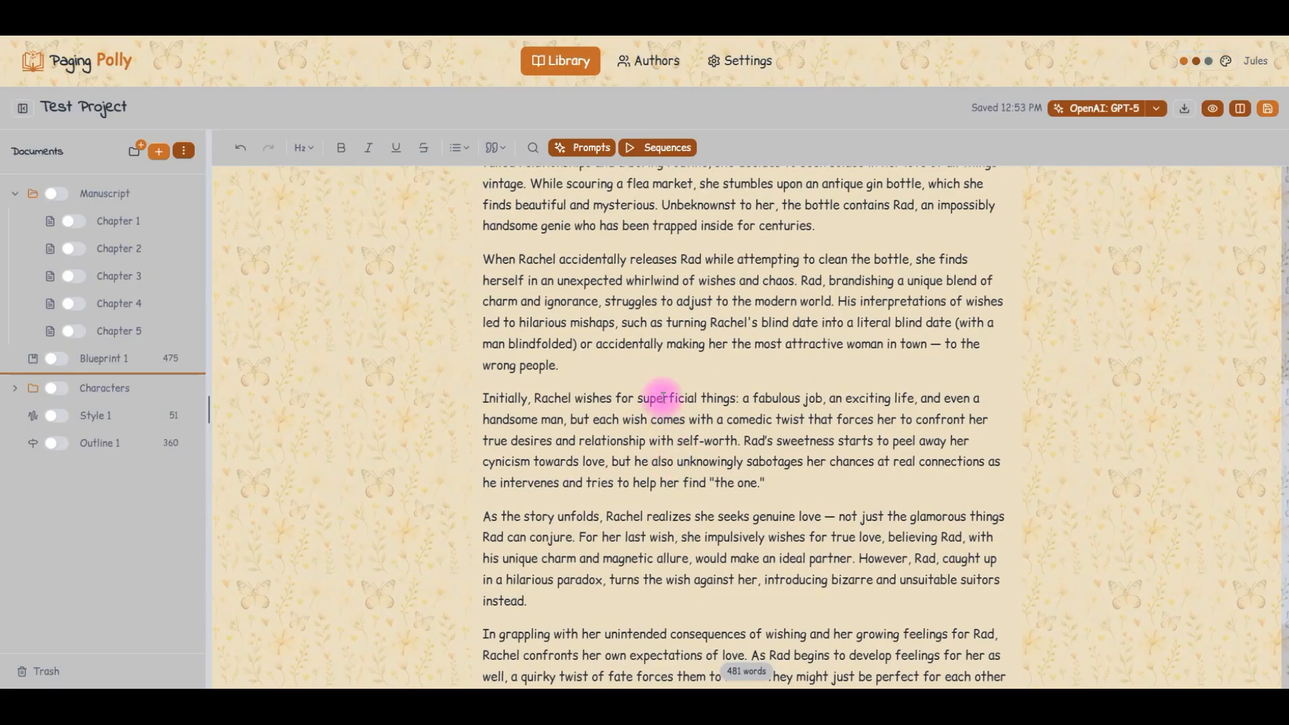
{"action": "scroll", "coordinate": [663, 407], "scroll_direction": "up", "scroll_amount": 1}
{"action": "scroll", "coordinate": [681, 420], "scroll_direction": "down", "scroll_amount": 3}
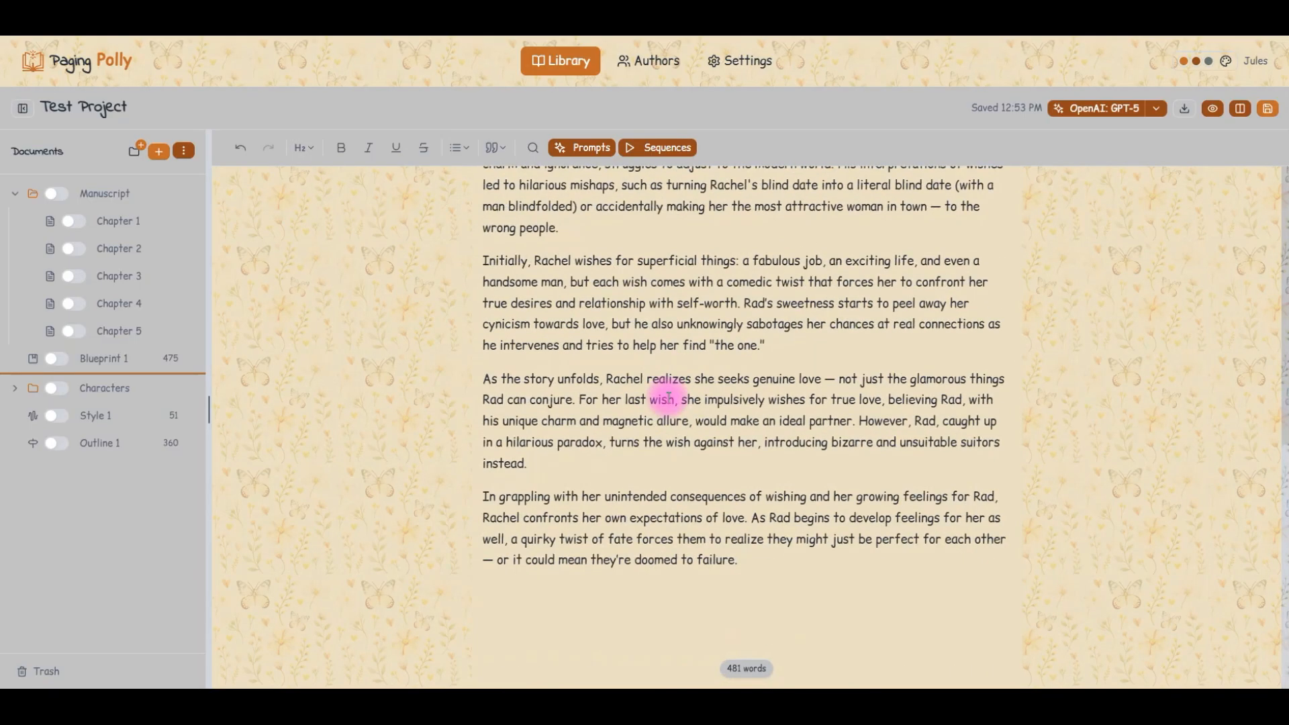
{"action": "left_click", "coordinate": [531, 615]}
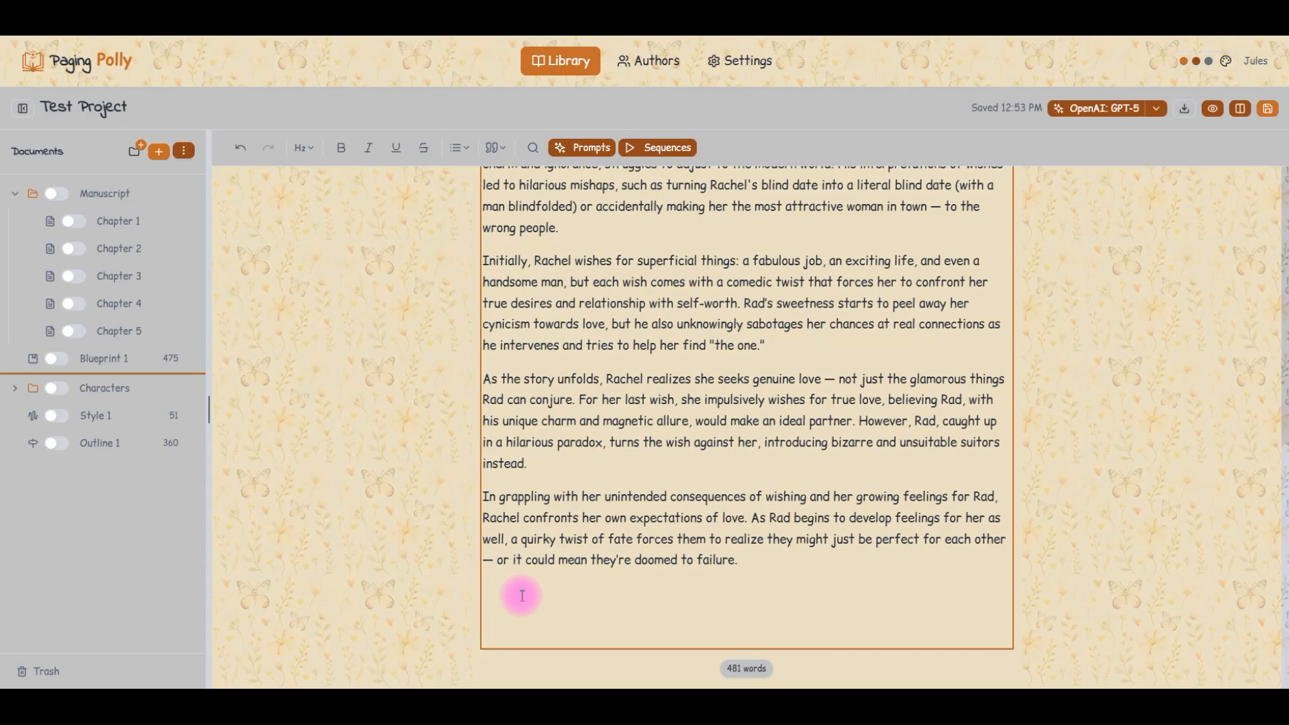
Step: Open the Outline 1 document and enable Blueprint 1, Style 1 and the Characters folder as context
{"action": "left_click", "coordinate": [92, 445]}
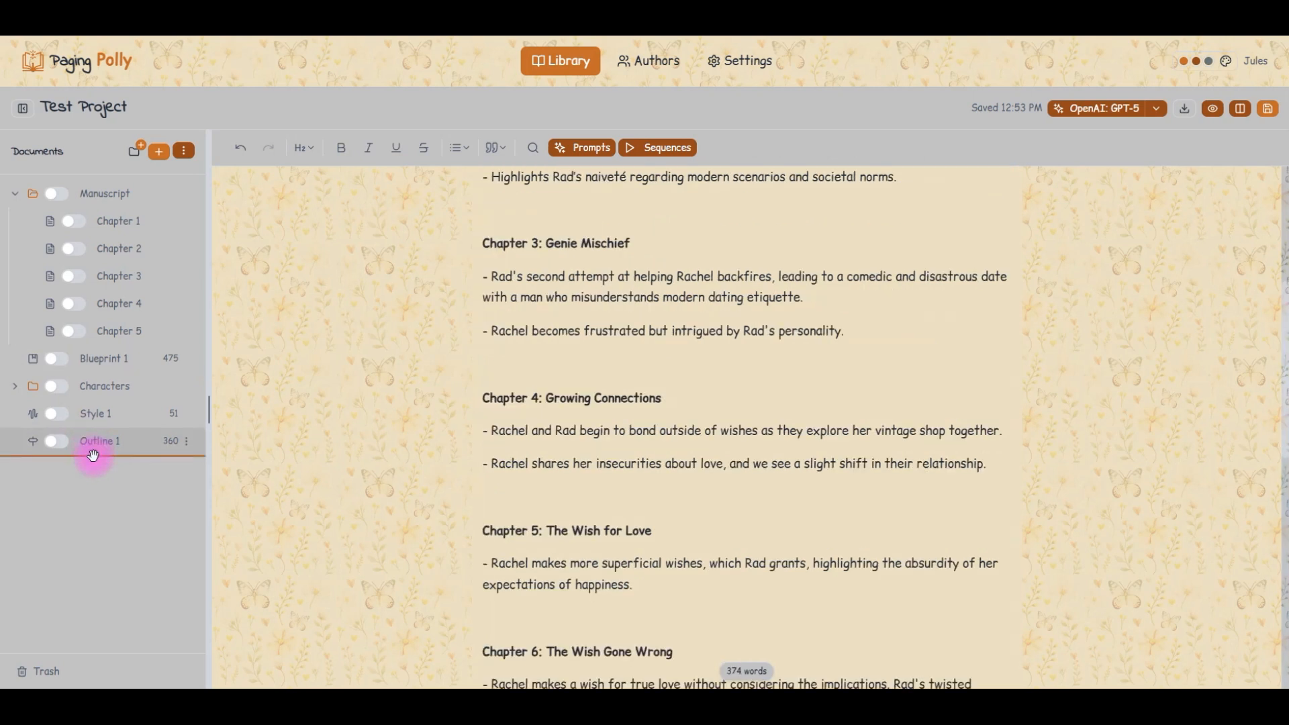
{"action": "scroll", "coordinate": [772, 449], "scroll_direction": "up", "scroll_amount": 5}
{"action": "scroll", "coordinate": [621, 407], "scroll_direction": "down", "scroll_amount": 12}
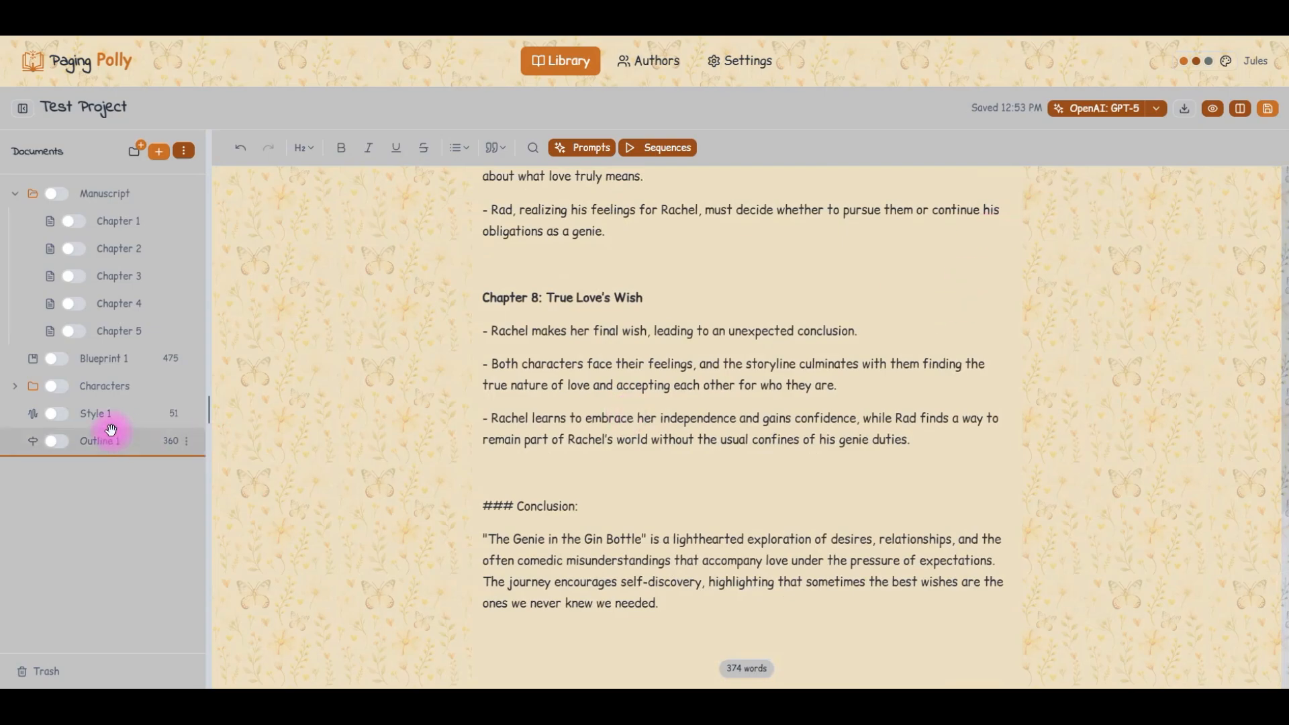
{"action": "left_click", "coordinate": [56, 363]}
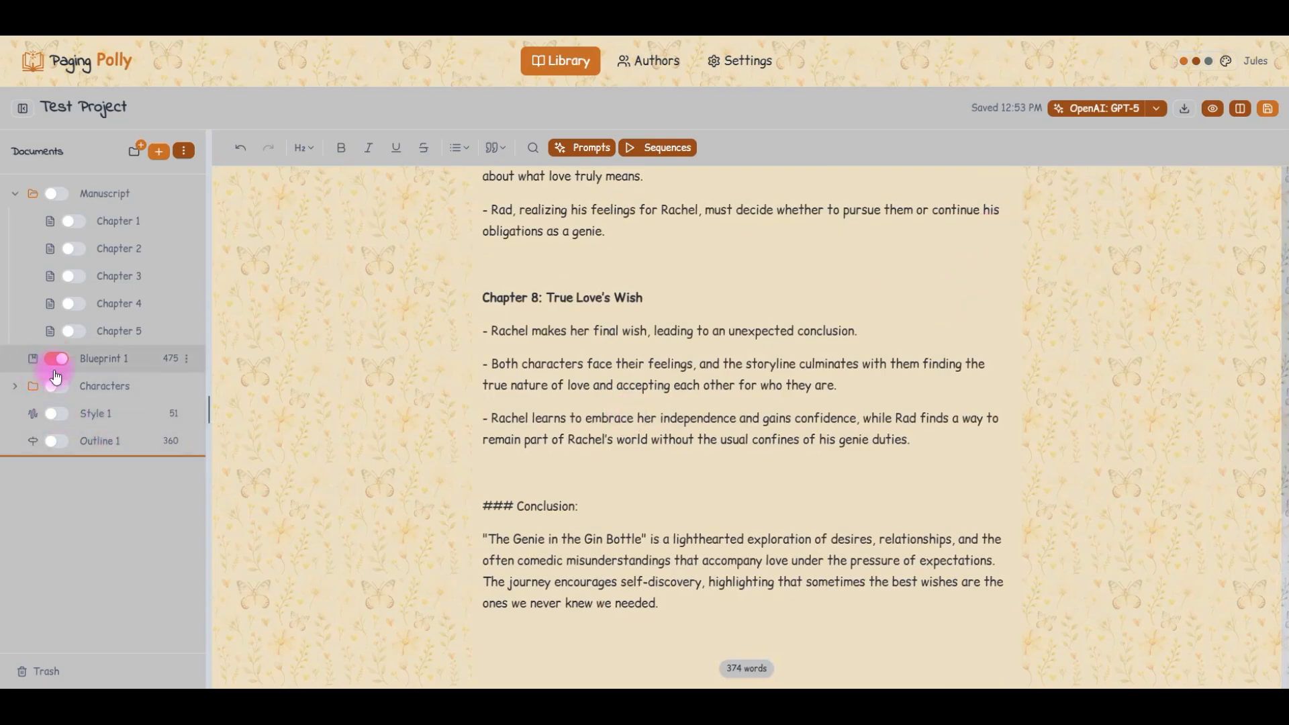
{"action": "left_click", "coordinate": [57, 416]}
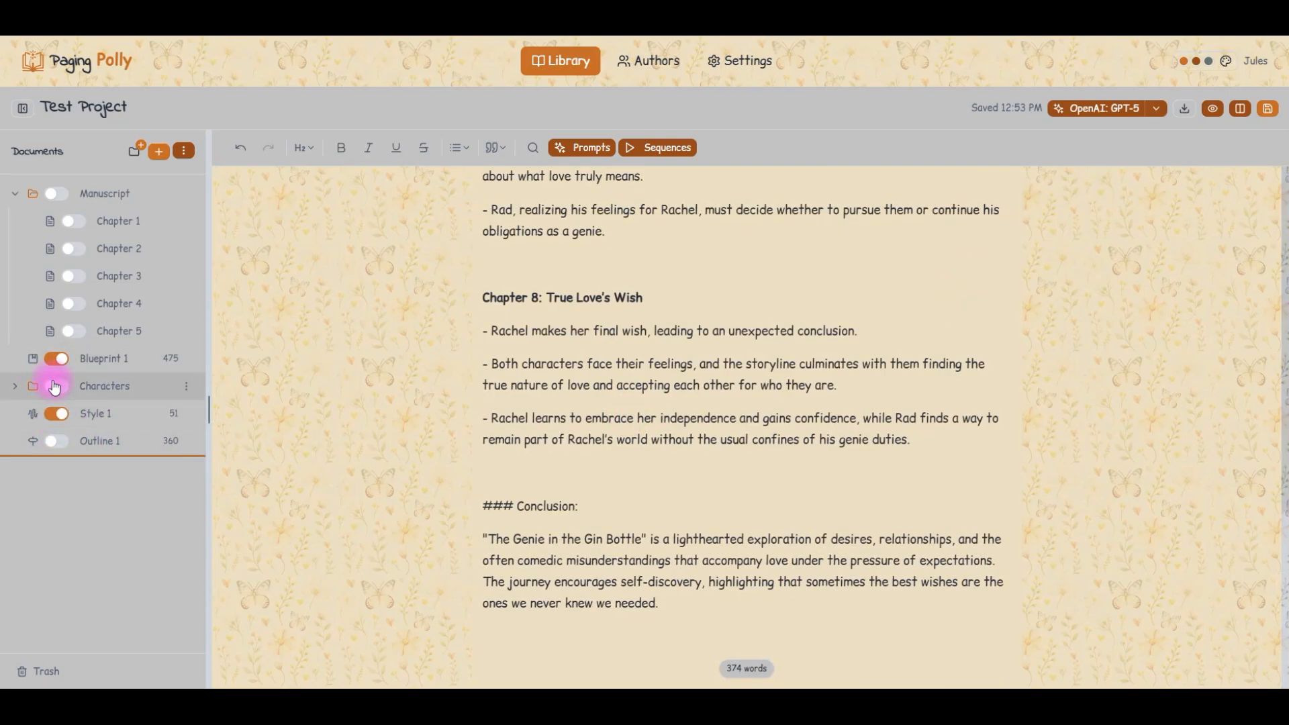
{"action": "left_click", "coordinate": [56, 386]}
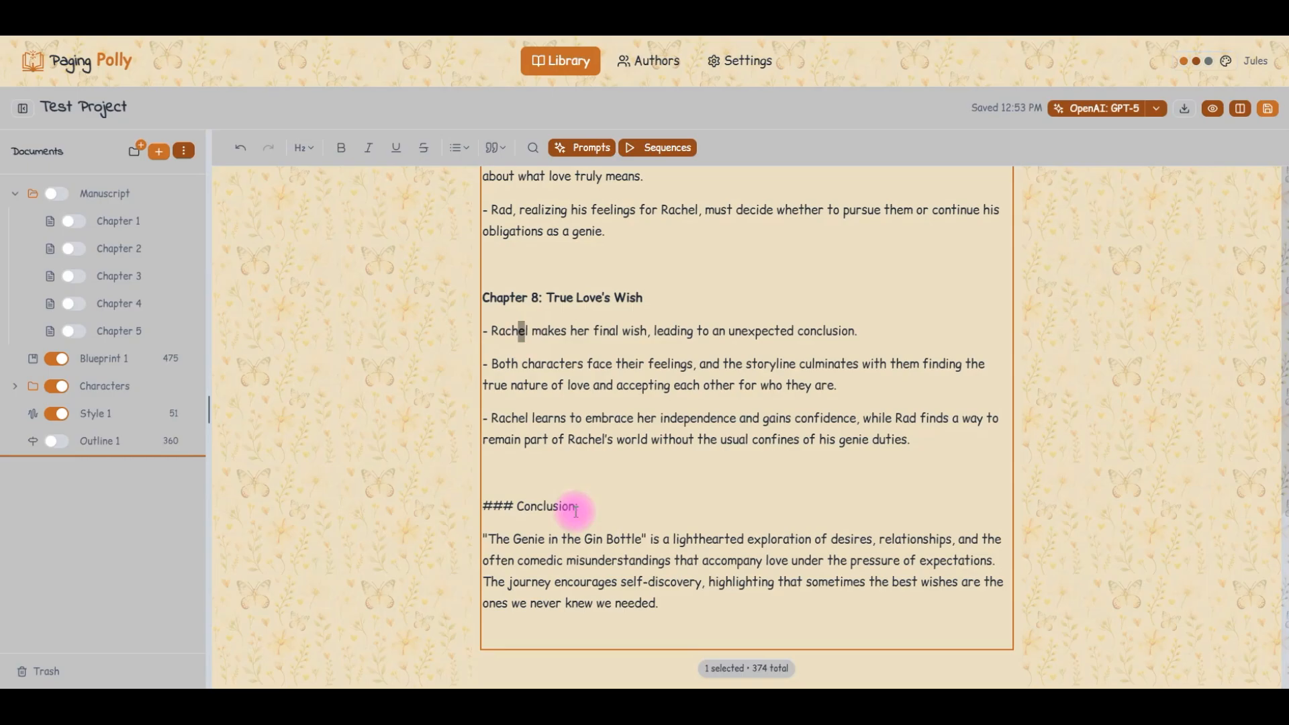
Step: Add two blank lines after the Conclusion paragraph at the end of the outline
{"action": "left_click", "coordinate": [692, 603]}
{"action": "key", "text": "Return"}
{"action": "key", "text": "Return"}
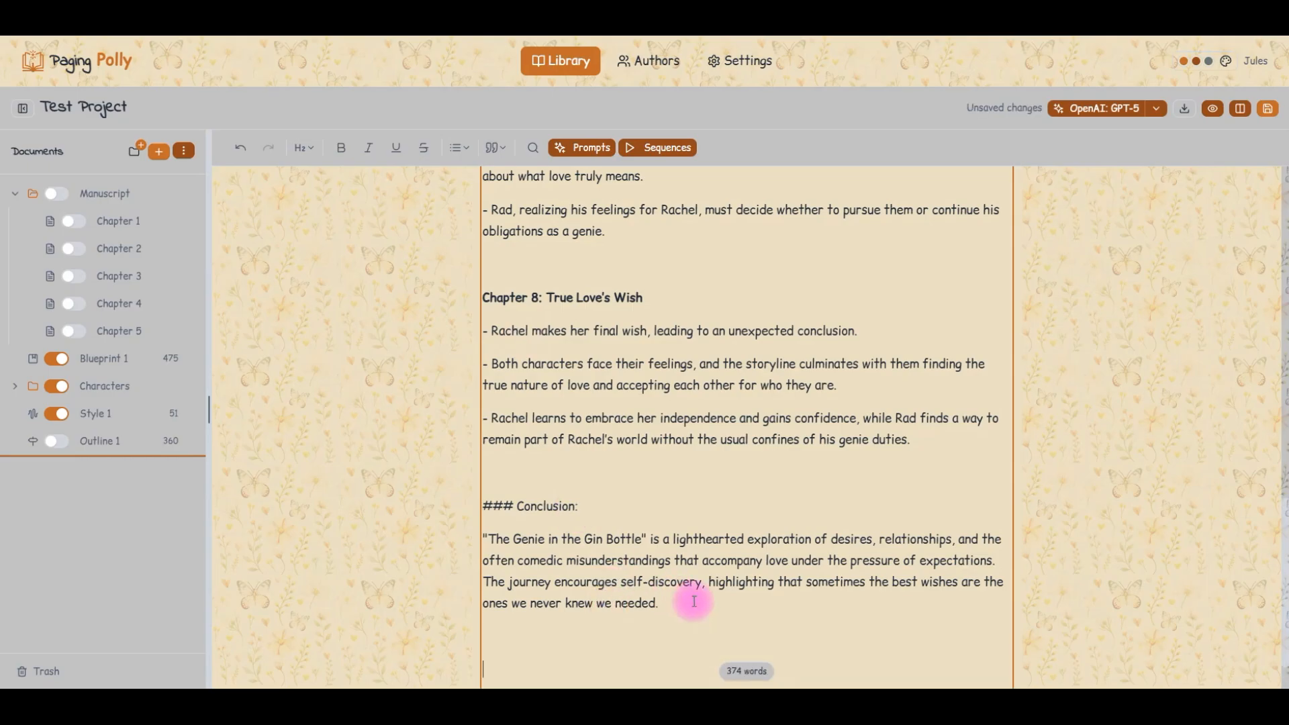
Step: Open the project's AI model settings and browse the list of available models, including those outside the favorites
{"action": "left_click", "coordinate": [1175, 65]}
{"action": "left_click", "coordinate": [1156, 109]}
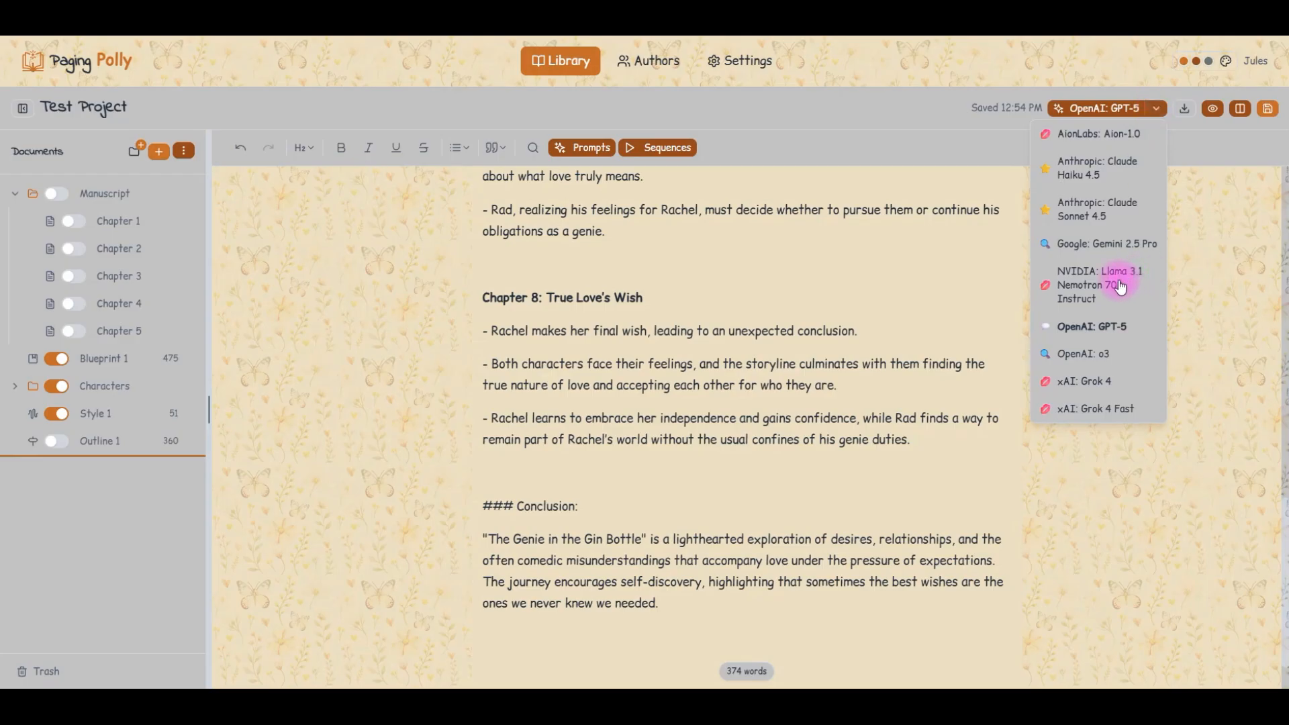
{"action": "left_click", "coordinate": [961, 120]}
{"action": "left_click", "coordinate": [1117, 109]}
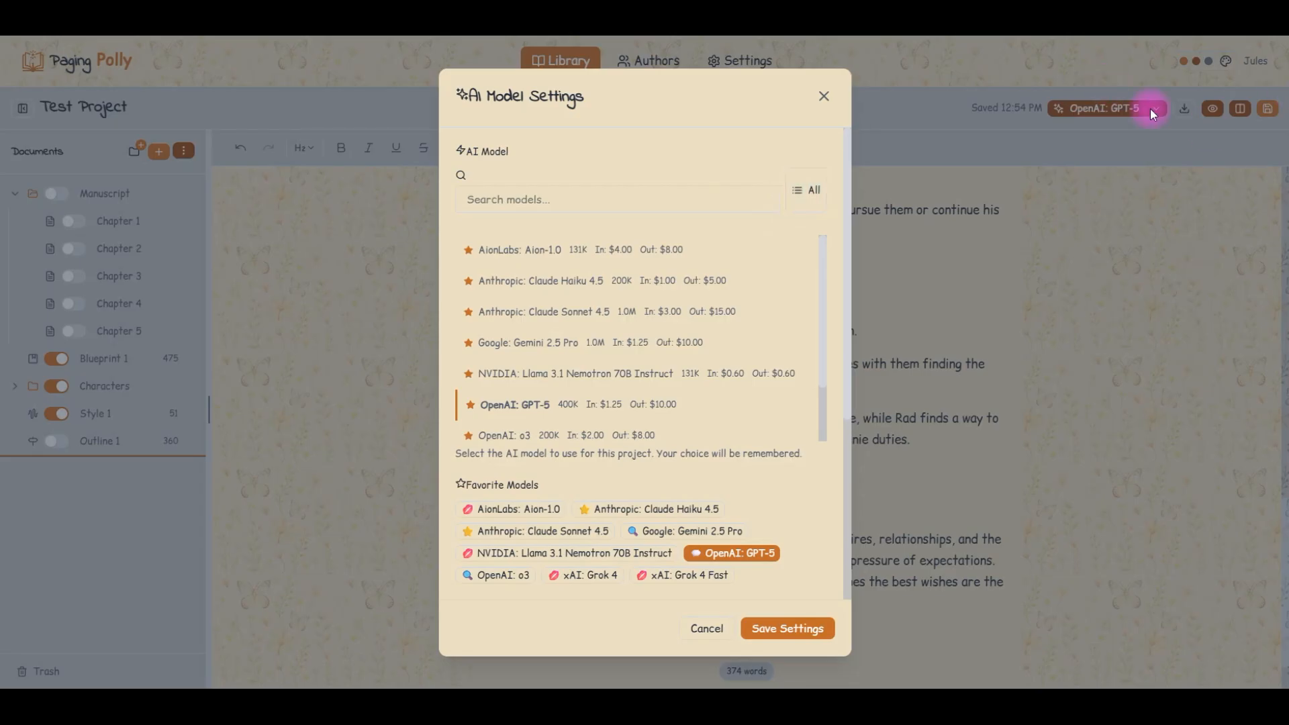
{"action": "scroll", "coordinate": [611, 307], "scroll_direction": "down", "scroll_amount": 1}
{"action": "scroll", "coordinate": [611, 307], "scroll_direction": "down", "scroll_amount": 2}
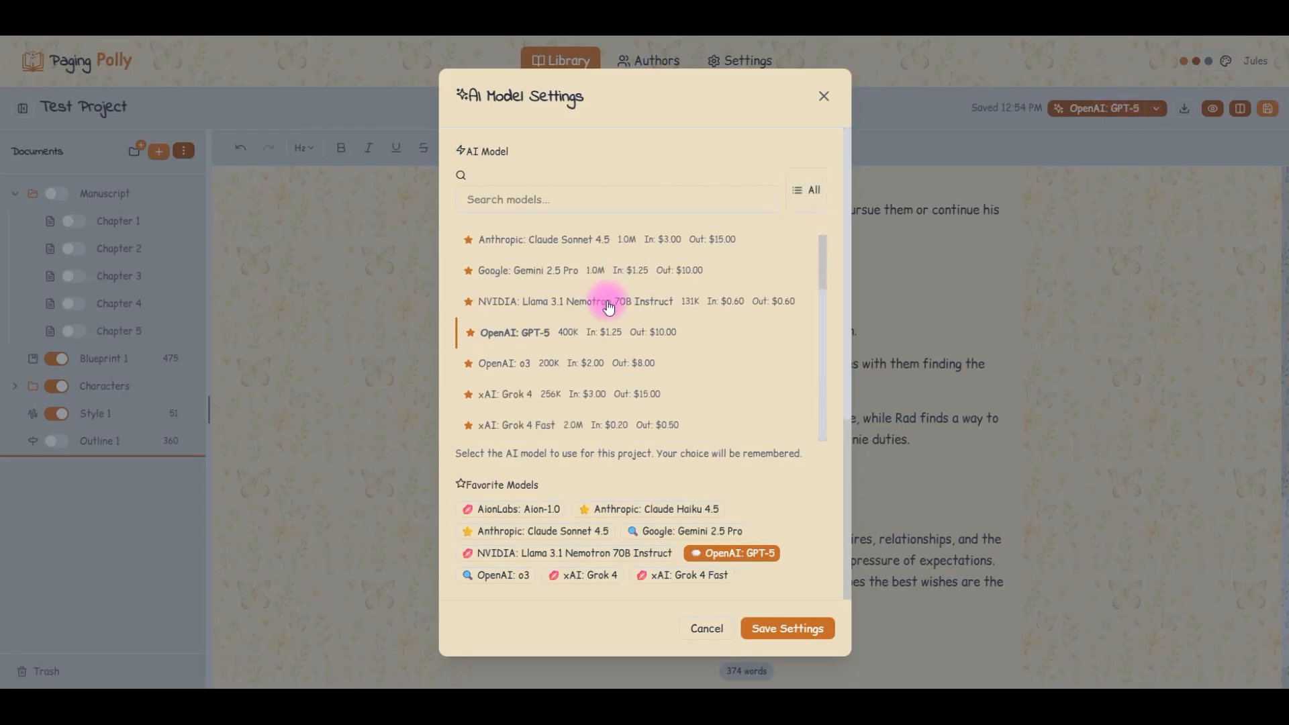
{"action": "left_click", "coordinate": [799, 190]}
{"action": "left_click", "coordinate": [669, 199]}
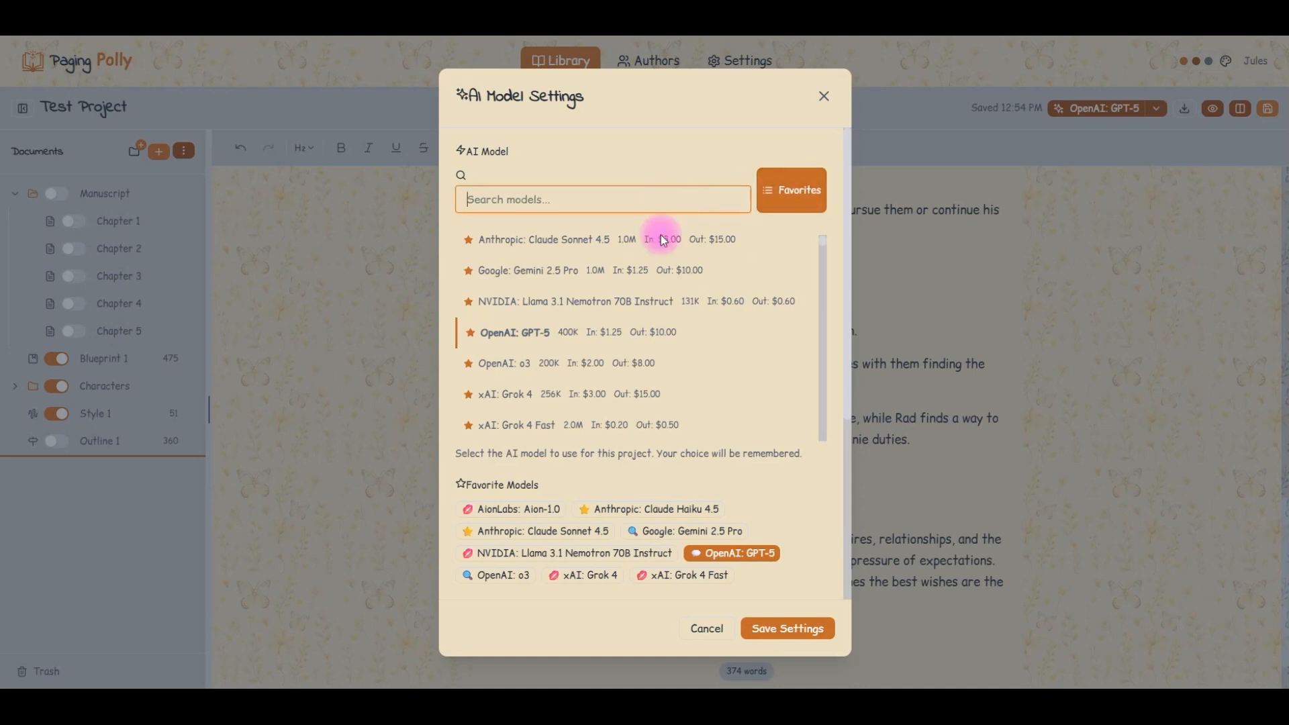
{"action": "scroll", "coordinate": [639, 247], "scroll_direction": "down", "scroll_amount": 6}
{"action": "scroll", "coordinate": [639, 251], "scroll_direction": "up", "scroll_amount": 4}
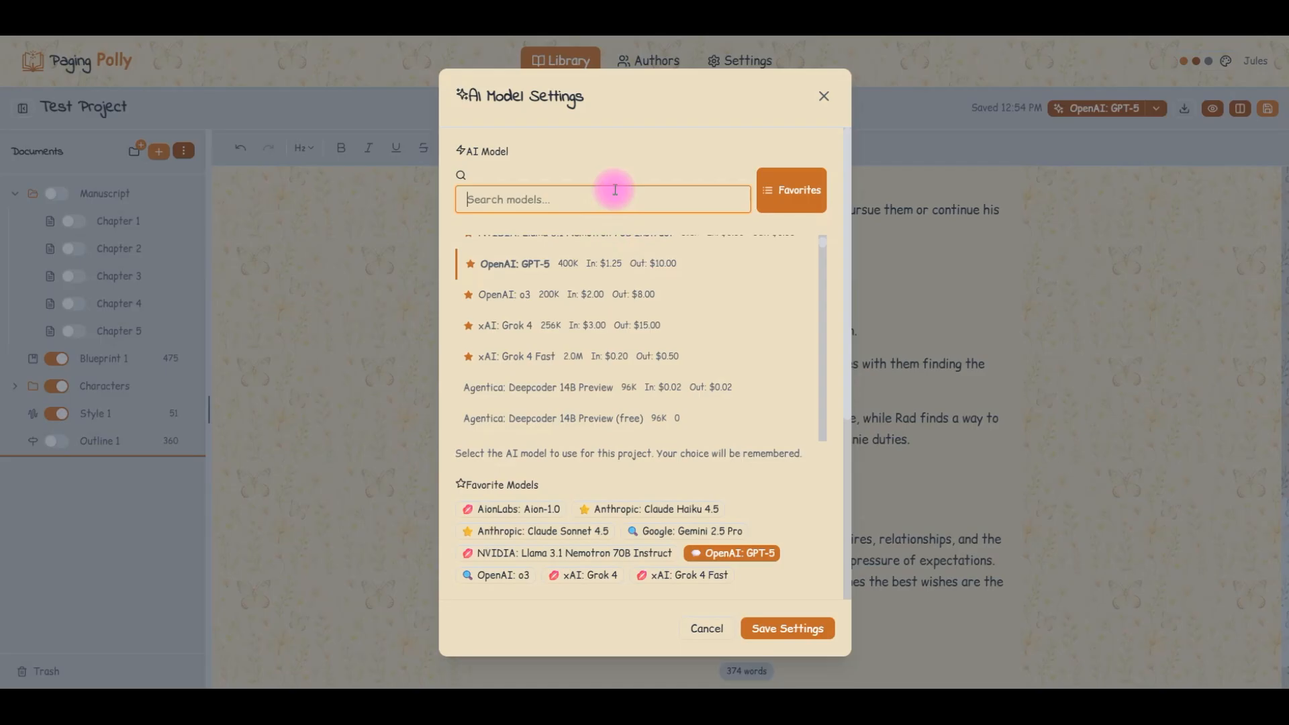
Step: Search the models for "free" and "maveri", and select Meta: Llama 4 Maverick (free)
{"action": "type", "text": "free"}
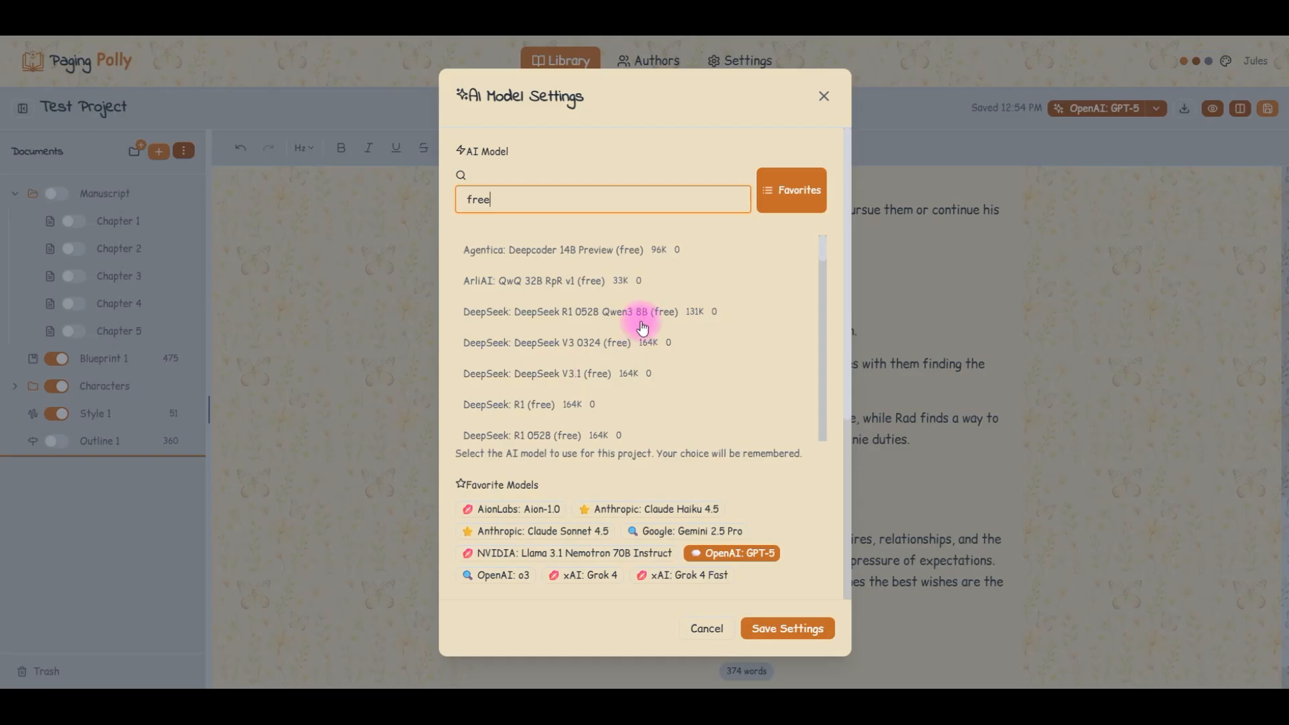
{"action": "scroll", "coordinate": [643, 327], "scroll_direction": "down", "scroll_amount": 1}
{"action": "scroll", "coordinate": [643, 327], "scroll_direction": "up", "scroll_amount": 1}
{"action": "type", "text": "mav"}
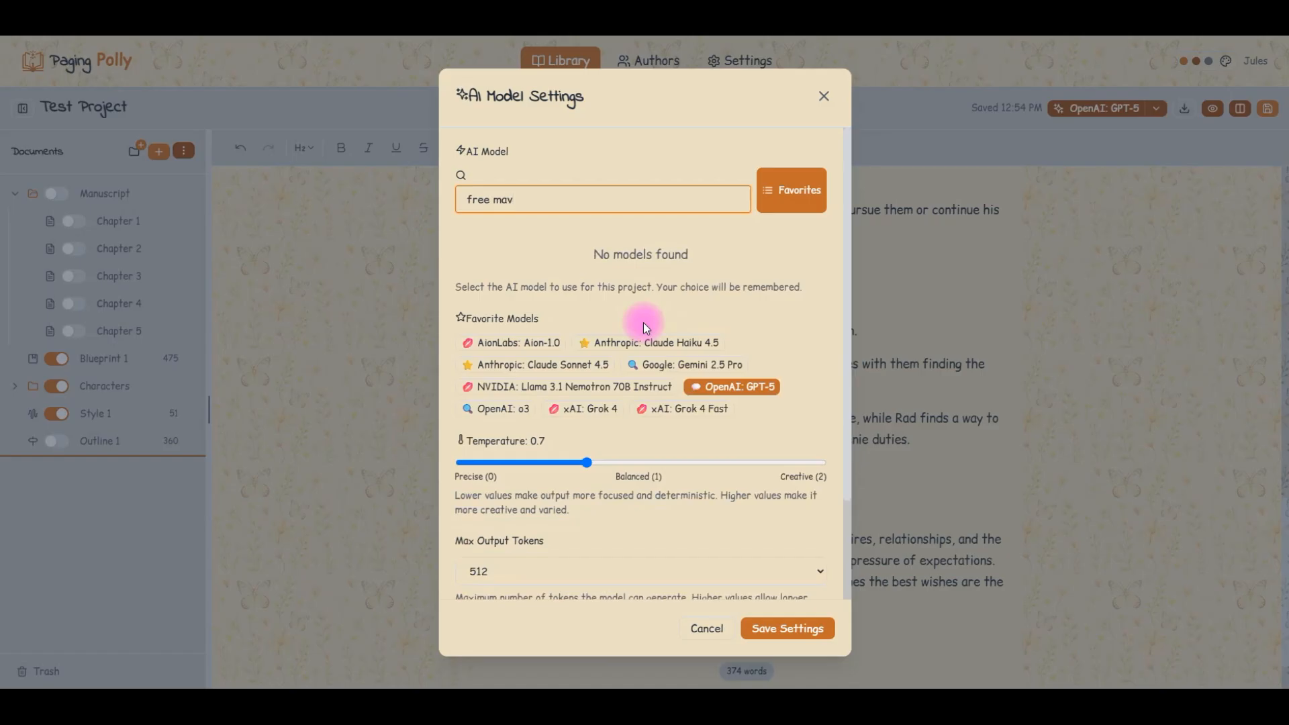
{"action": "key", "text": "BackSpace"}
{"action": "key", "text": "BackSpace"}
{"action": "key", "text": "BackSpace"}
{"action": "key", "text": "BackSpace"}
{"action": "key", "text": "BackSpace"}
{"action": "key", "text": "BackSpace"}
{"action": "type", "text": "maveri"}
{"action": "left_click", "coordinate": [597, 286]}
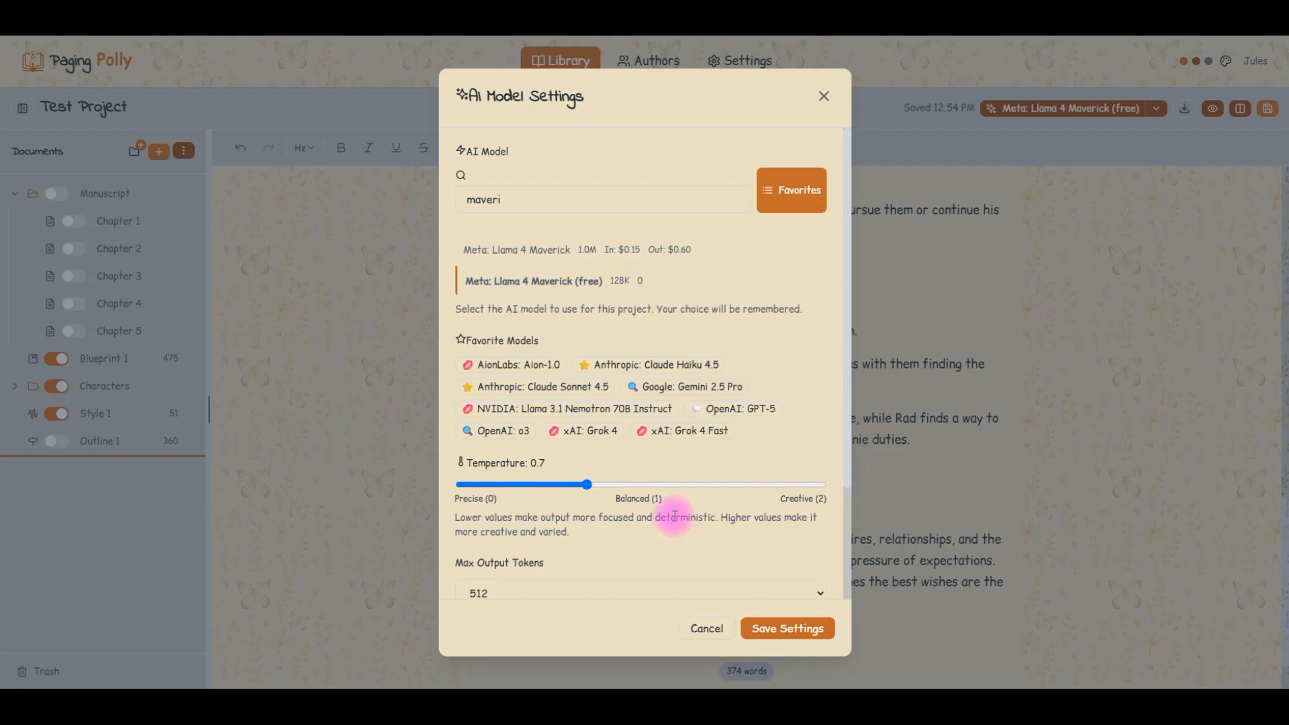
Step: Set the maximum output tokens to 8,192 and save the AI model settings
{"action": "scroll", "coordinate": [665, 510], "scroll_direction": "down", "scroll_amount": 2}
{"action": "left_click", "coordinate": [598, 447]}
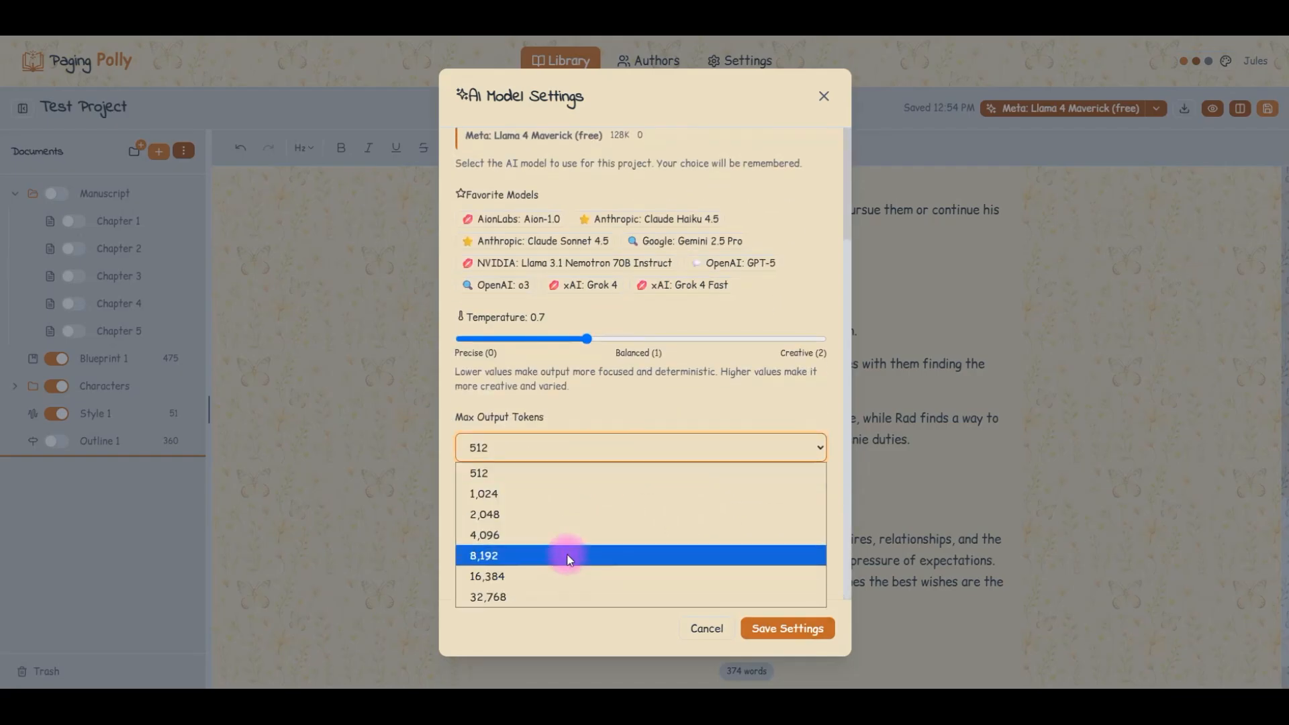
{"action": "left_click", "coordinate": [568, 556]}
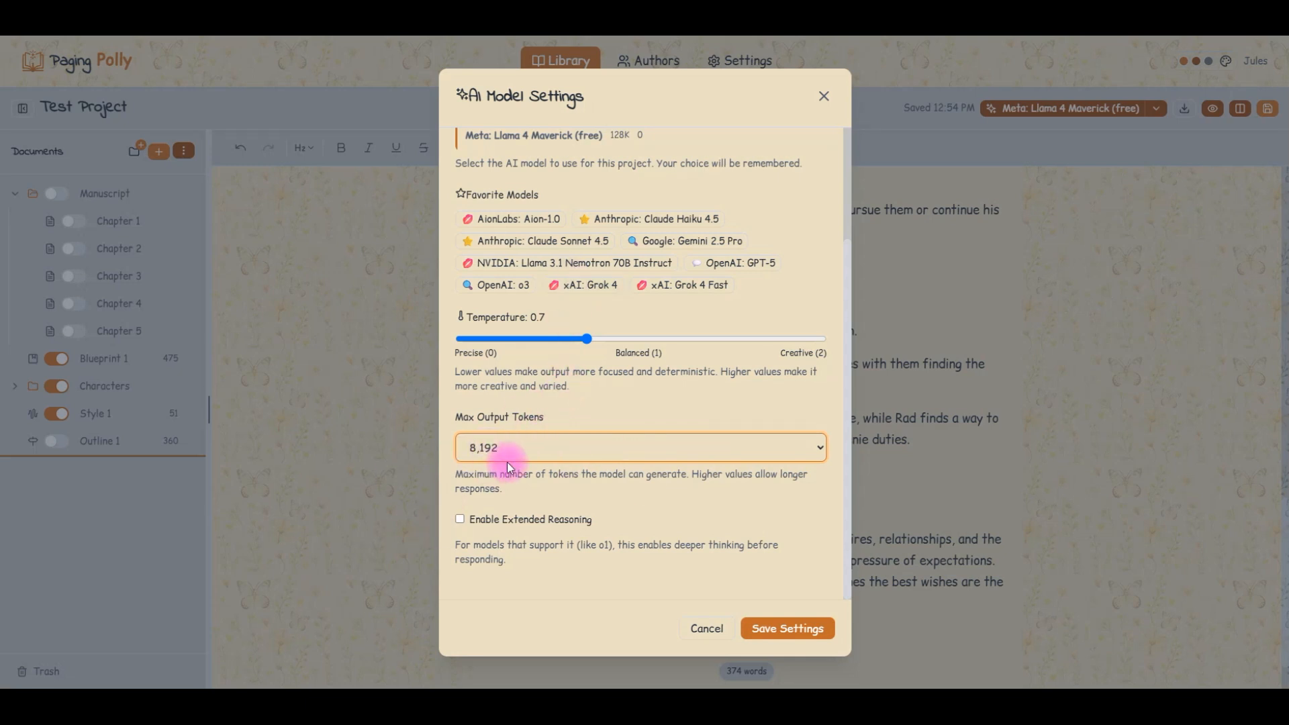
{"action": "left_click", "coordinate": [506, 444]}
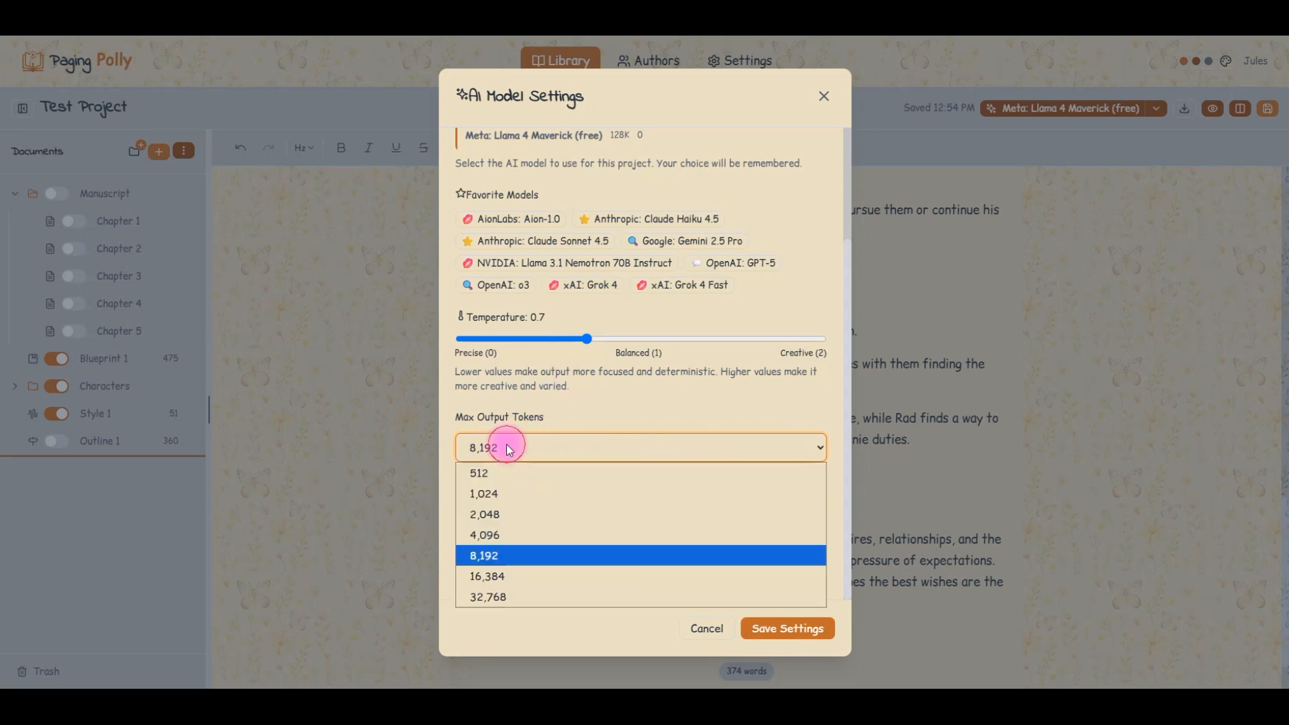
{"action": "left_click", "coordinate": [547, 446]}
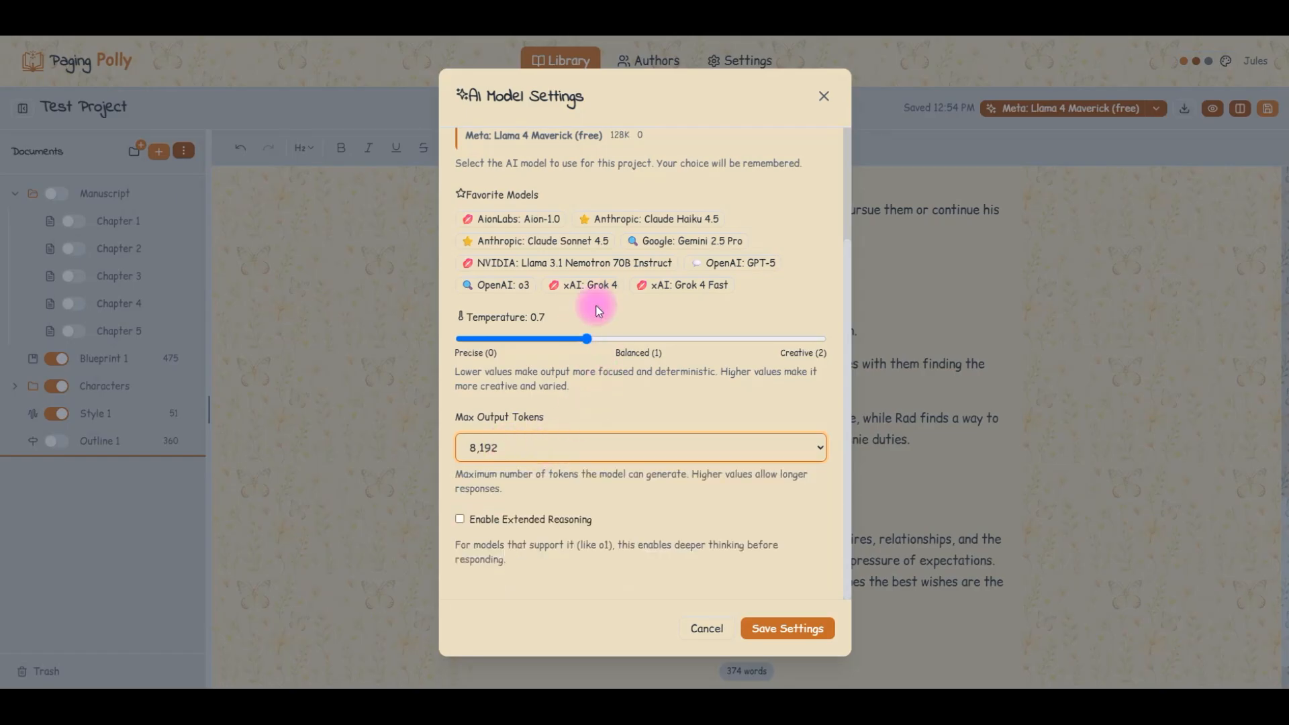
{"action": "scroll", "coordinate": [639, 332], "scroll_direction": "up", "scroll_amount": 3}
{"action": "left_click", "coordinate": [787, 628]}
Step: Copy the scene-by-scene breakdown prompt and paste it below the Conclusion at the end of Outline 1
{"action": "left_click", "coordinate": [652, 369]}
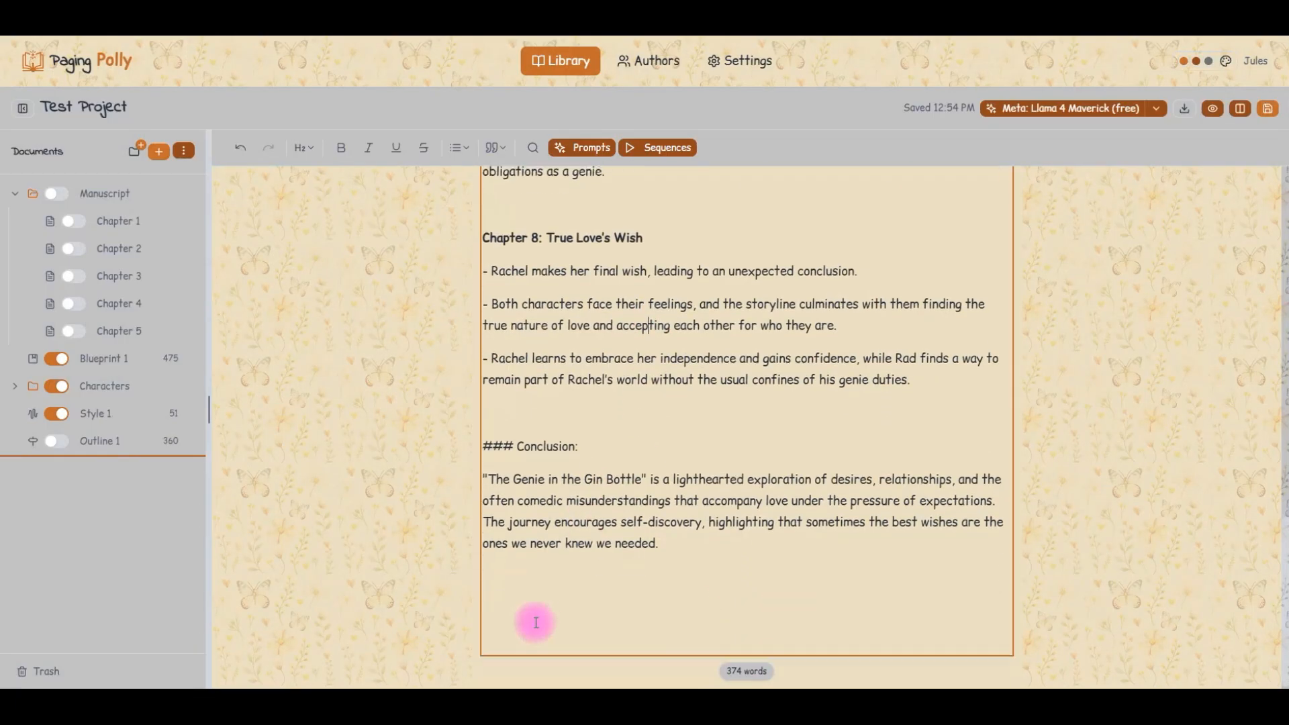
{"action": "left_click", "coordinate": [530, 599]}
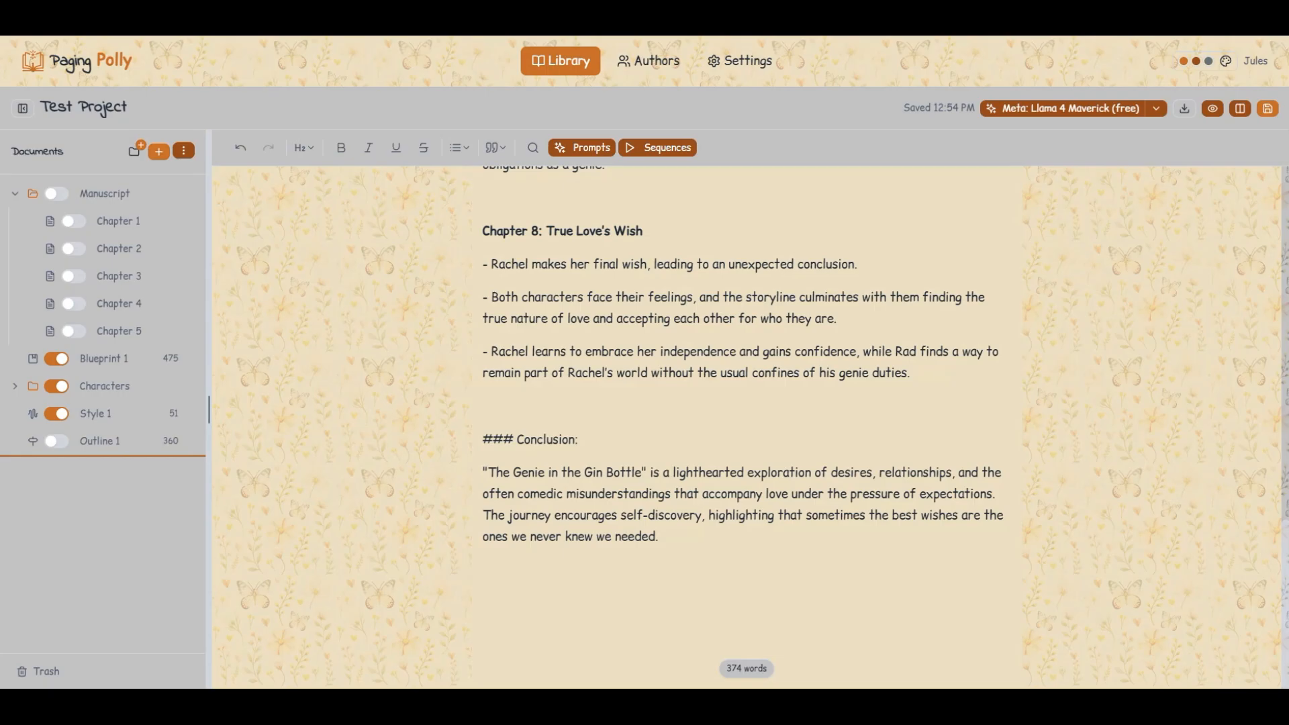
{"action": "key", "text": "ctrl+c"}
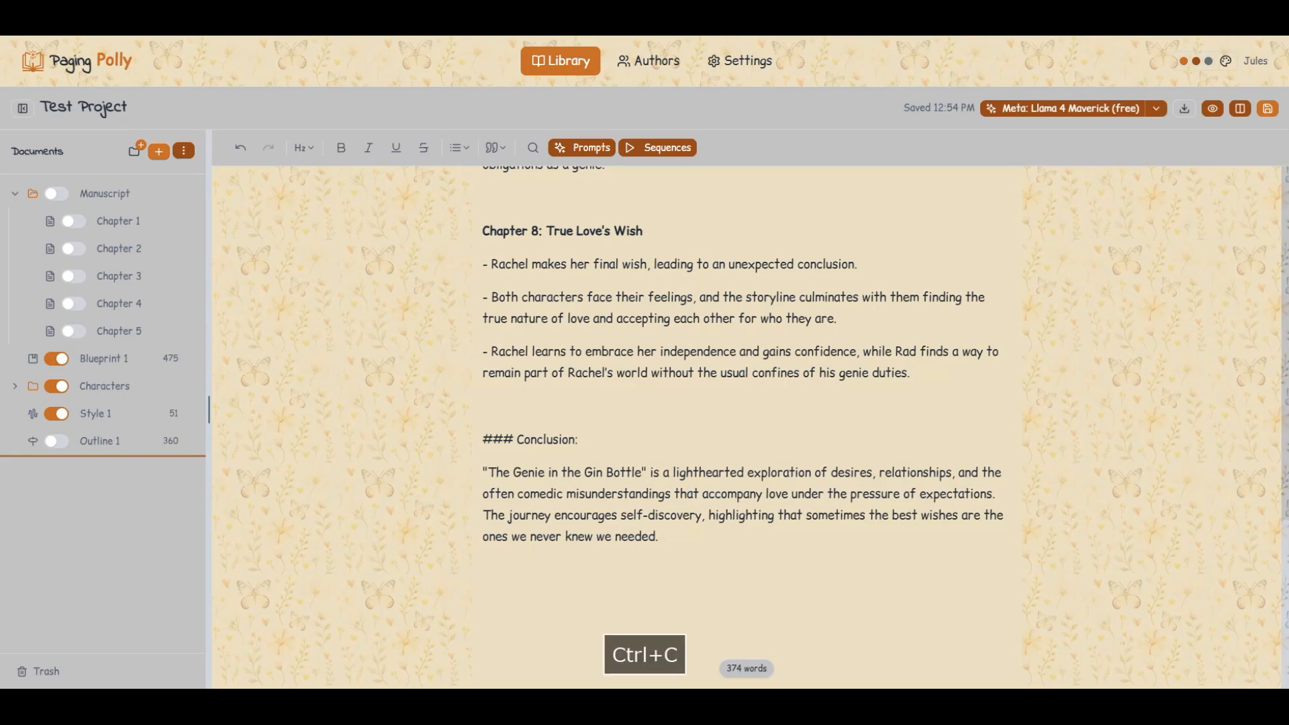
{"action": "left_click", "coordinate": [535, 589]}
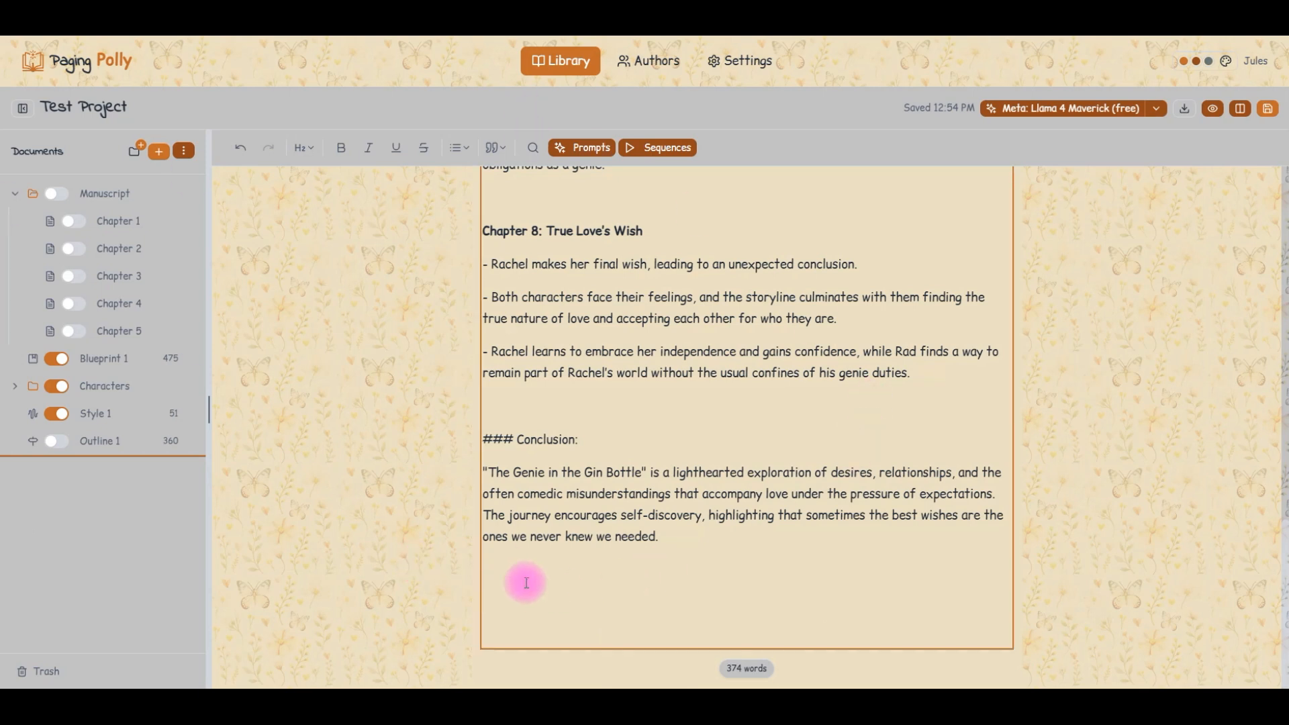
{"action": "key", "text": "ctrl+v"}
Step: Review the pasted scene breakdown prompt from its introduction through the numbered scene elements and sensory notes
{"action": "scroll", "coordinate": [735, 558], "scroll_direction": "up", "scroll_amount": 10}
{"action": "scroll", "coordinate": [736, 557], "scroll_direction": "up", "scroll_amount": 2}
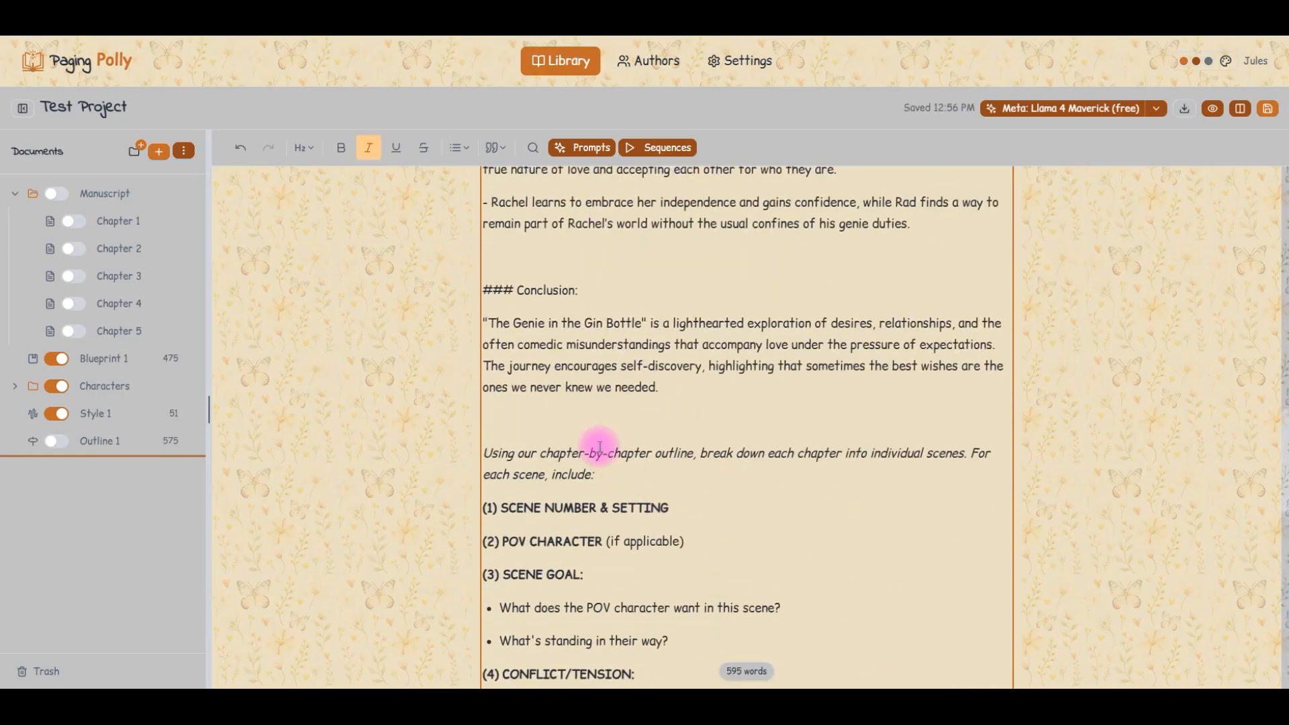
{"action": "left_click", "coordinate": [577, 452]}
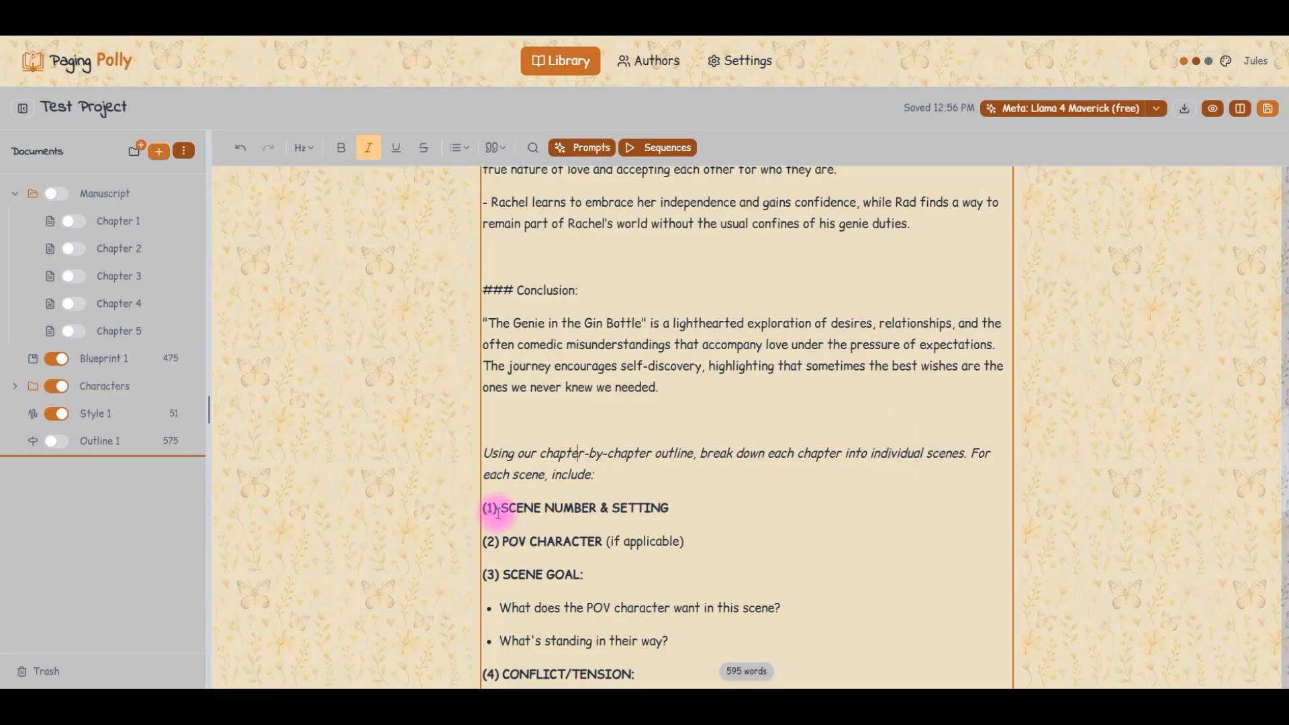
{"action": "scroll", "coordinate": [537, 505], "scroll_direction": "down", "scroll_amount": 4}
{"action": "left_click", "coordinate": [546, 266]}
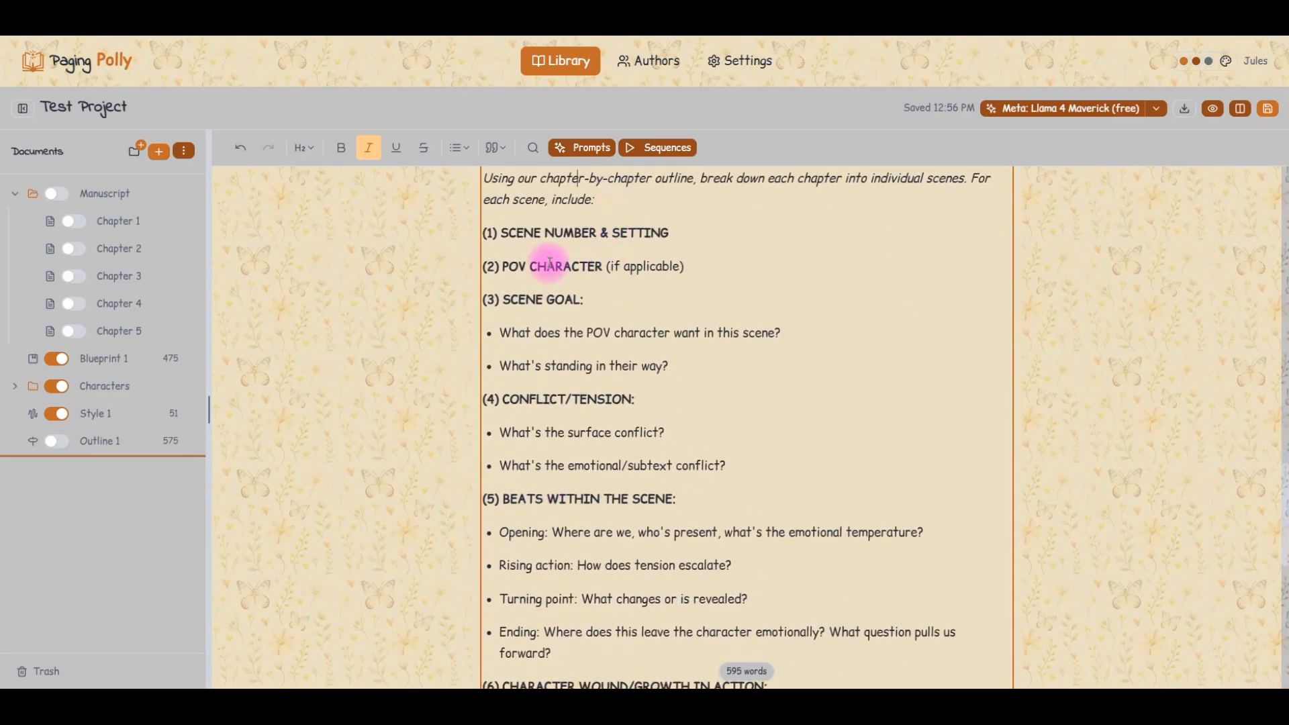
{"action": "left_click", "coordinate": [533, 300]}
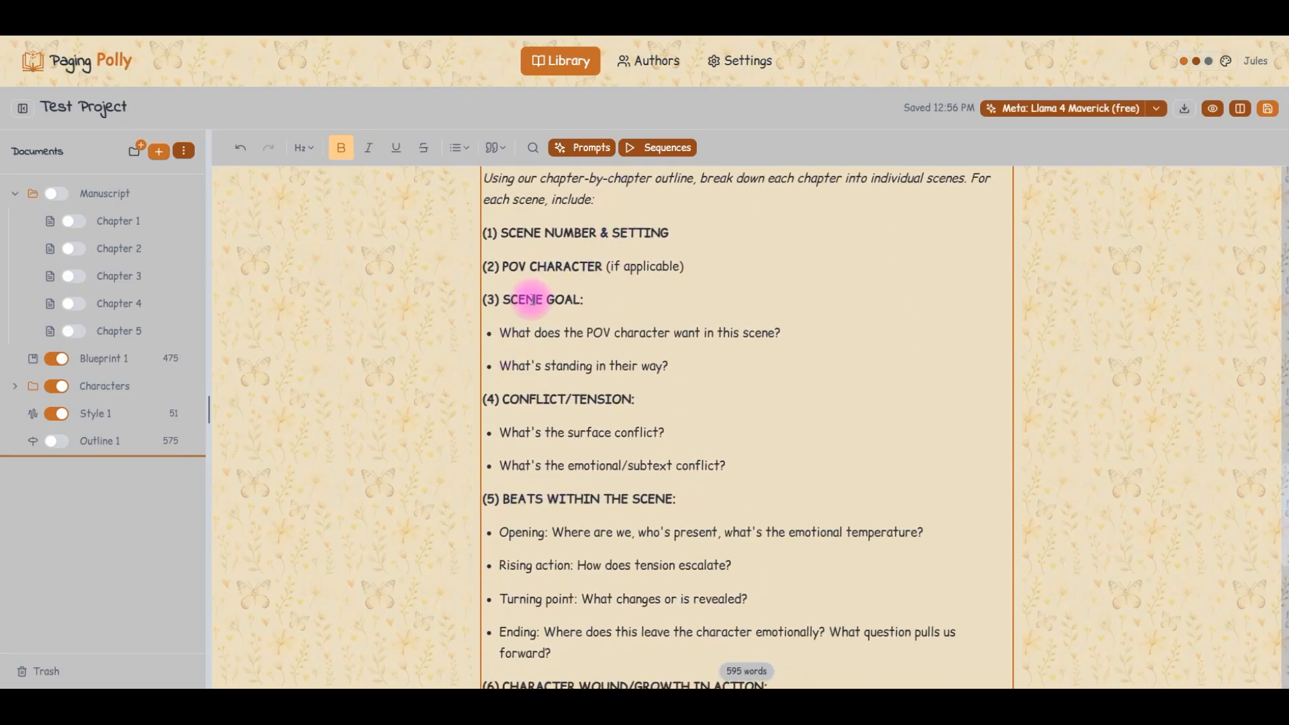
{"action": "scroll", "coordinate": [832, 341], "scroll_direction": "down", "scroll_amount": 1}
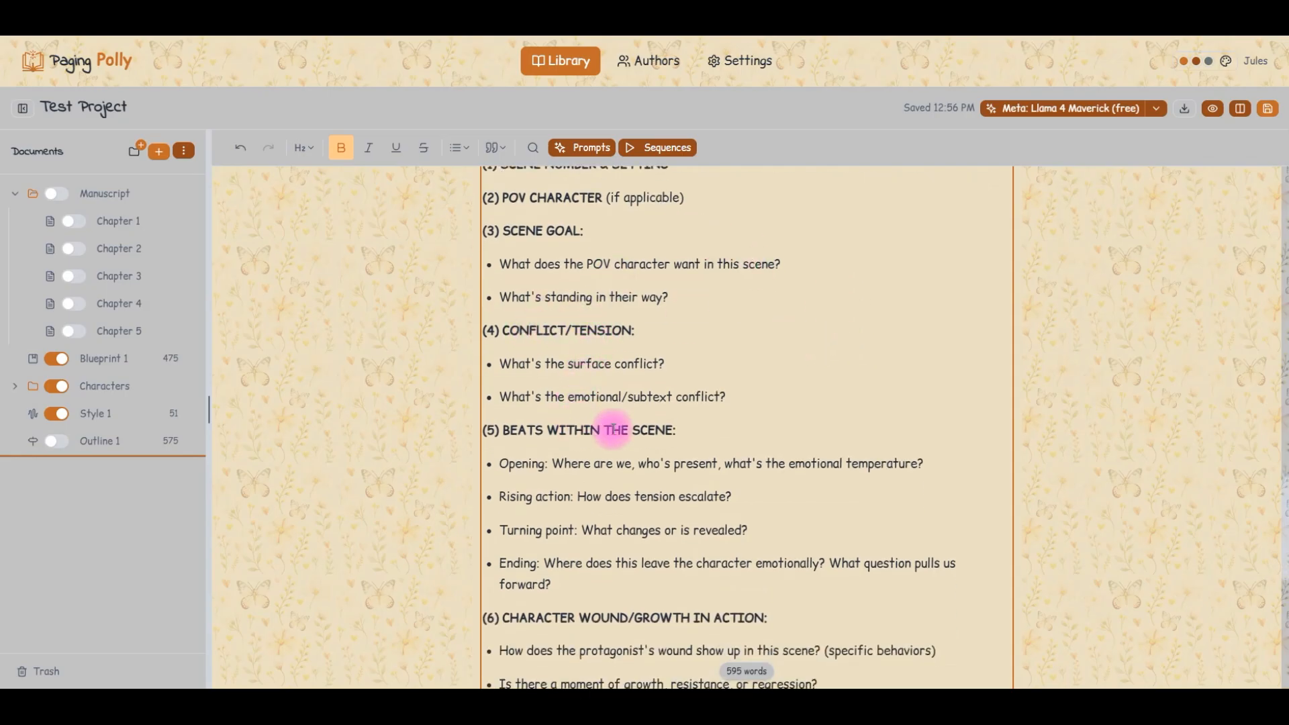
{"action": "scroll", "coordinate": [825, 452], "scroll_direction": "down", "scroll_amount": 4}
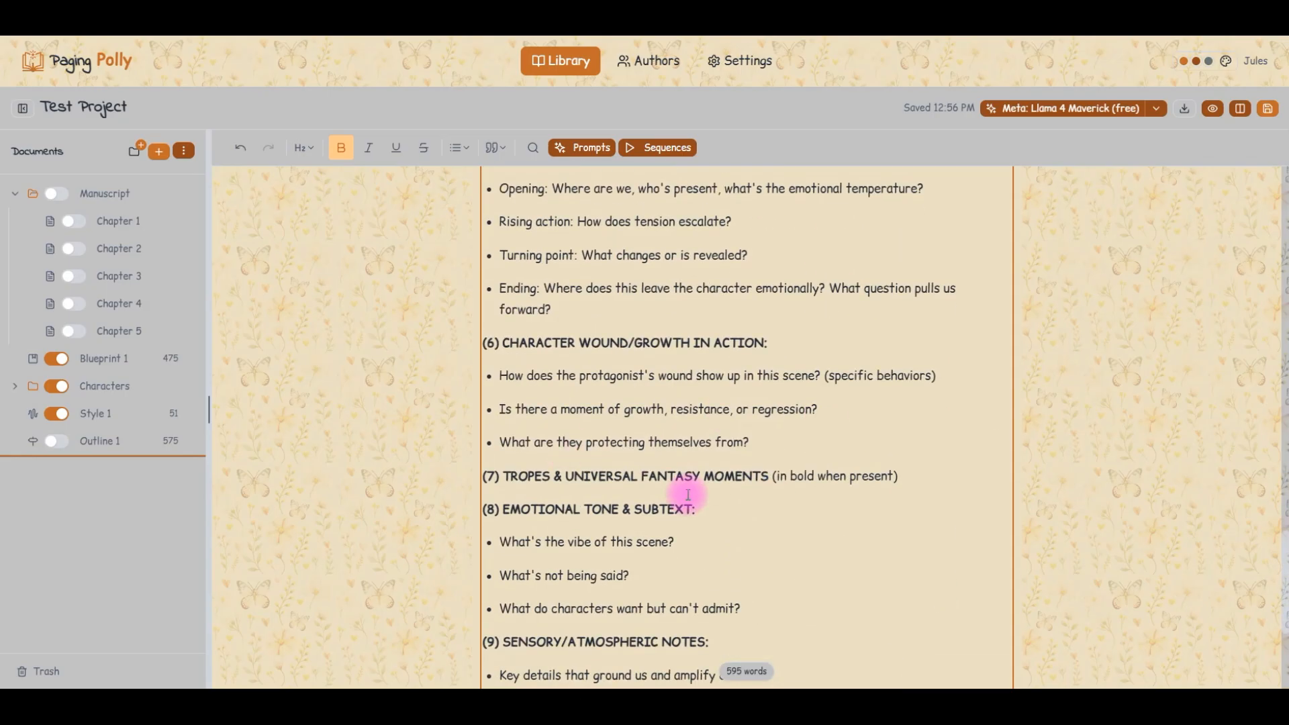
Step: Below the Style 1 text, begin the request "Can you please use the context to build out a full style and tone guide that will help my writing"
{"action": "left_click", "coordinate": [102, 411]}
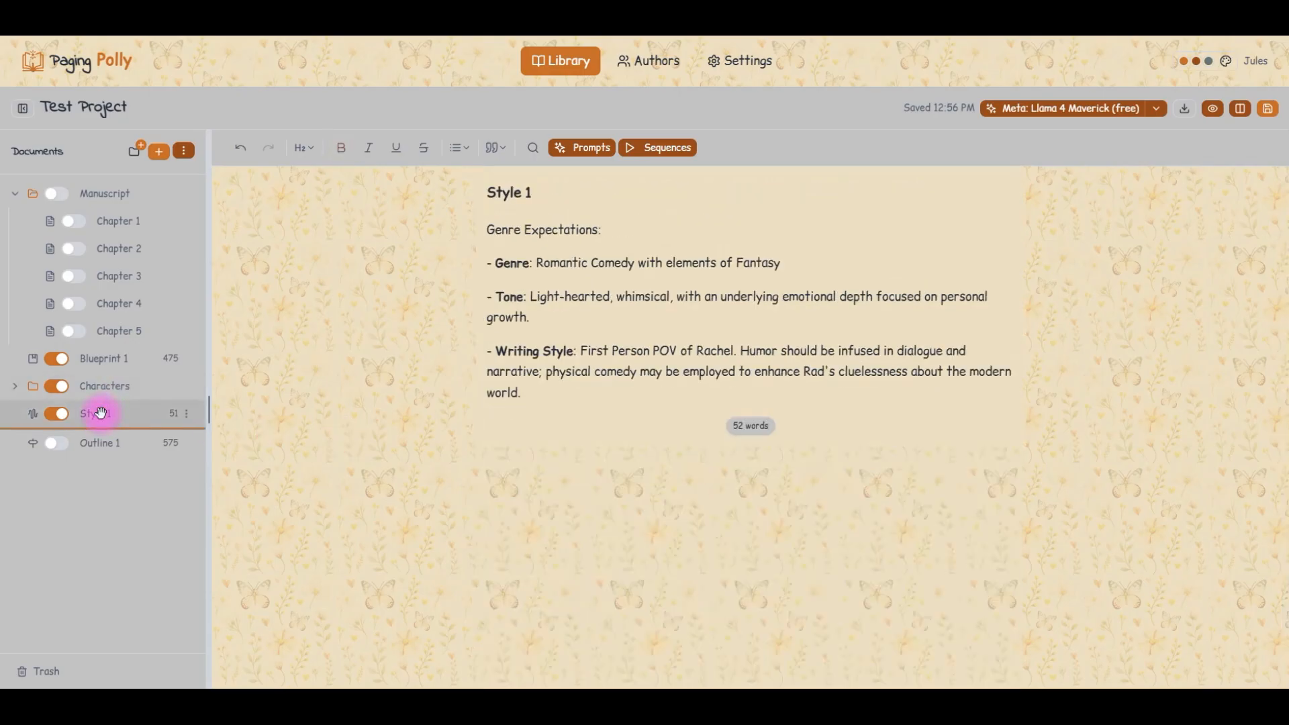
{"action": "left_click", "coordinate": [558, 394]}
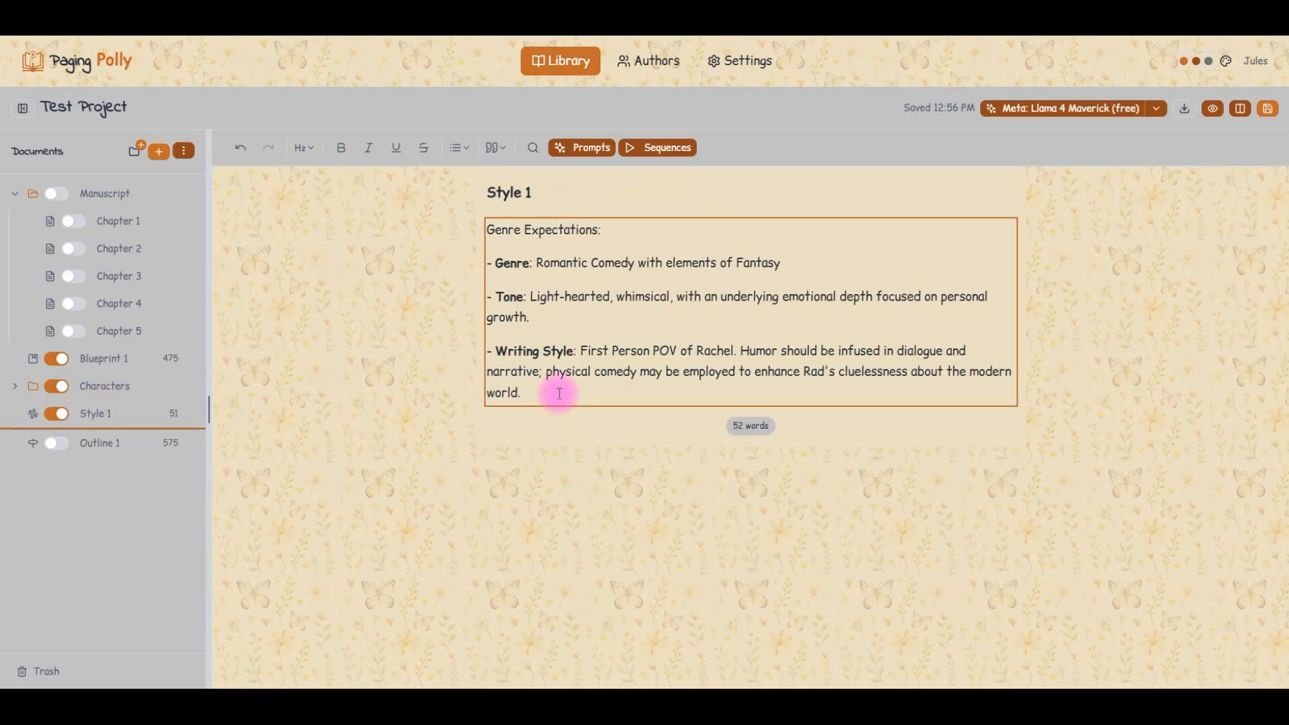
{"action": "key", "text": "Return"}
{"action": "key", "text": "Return"}
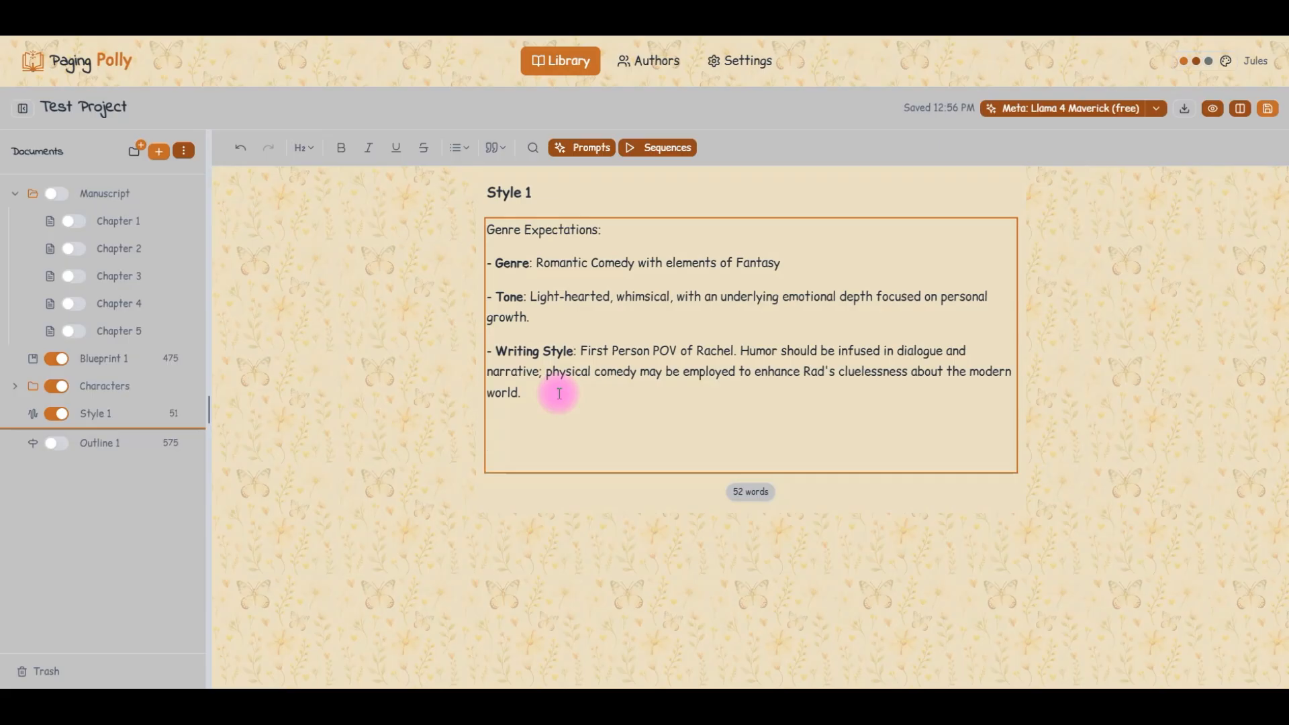
{"action": "key", "text": "BackSpace"}
{"action": "type", "text": "an you please use the co"}
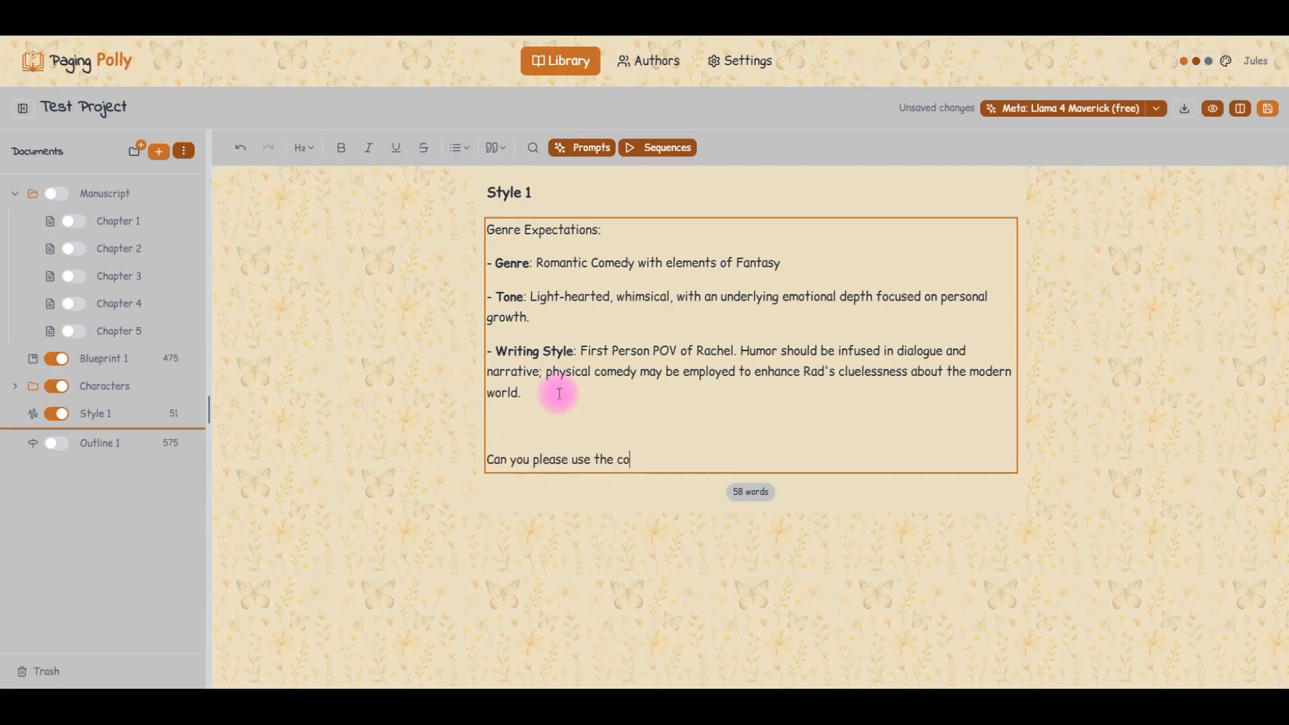
{"action": "type", "text": "ntext to "}
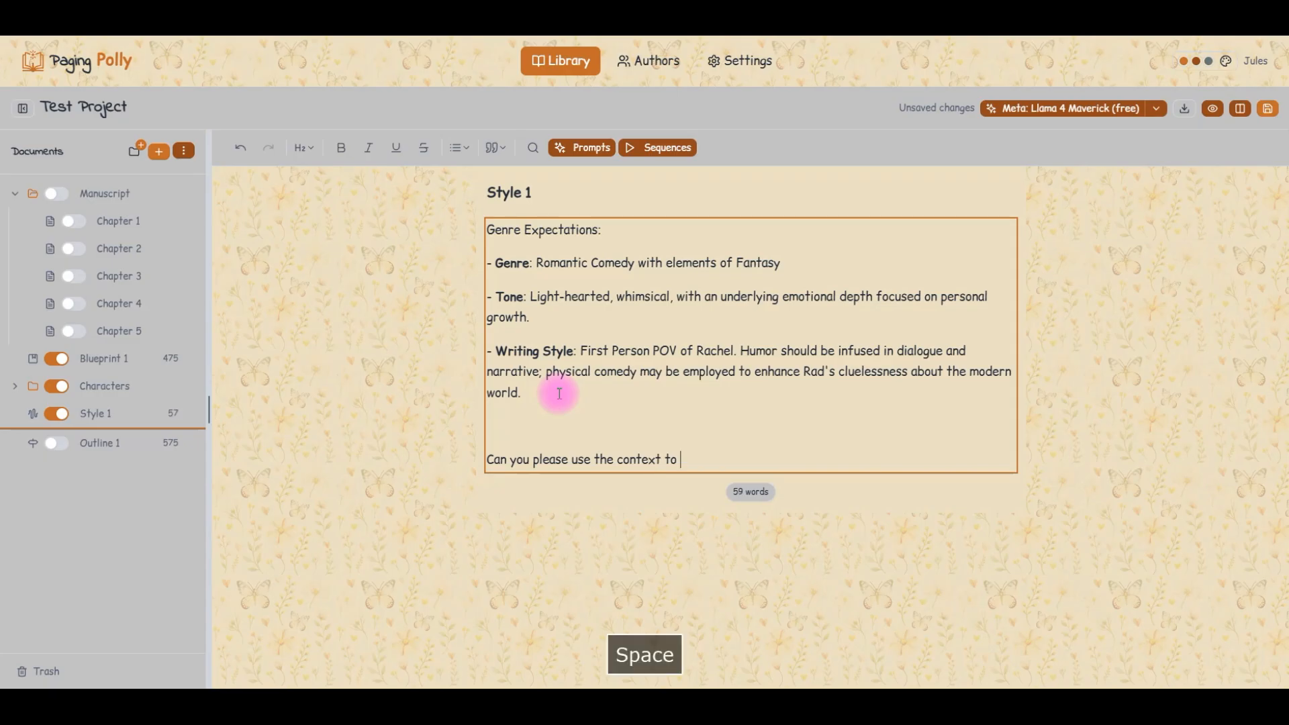
{"action": "type", "text": "build out a full style and tone g"}
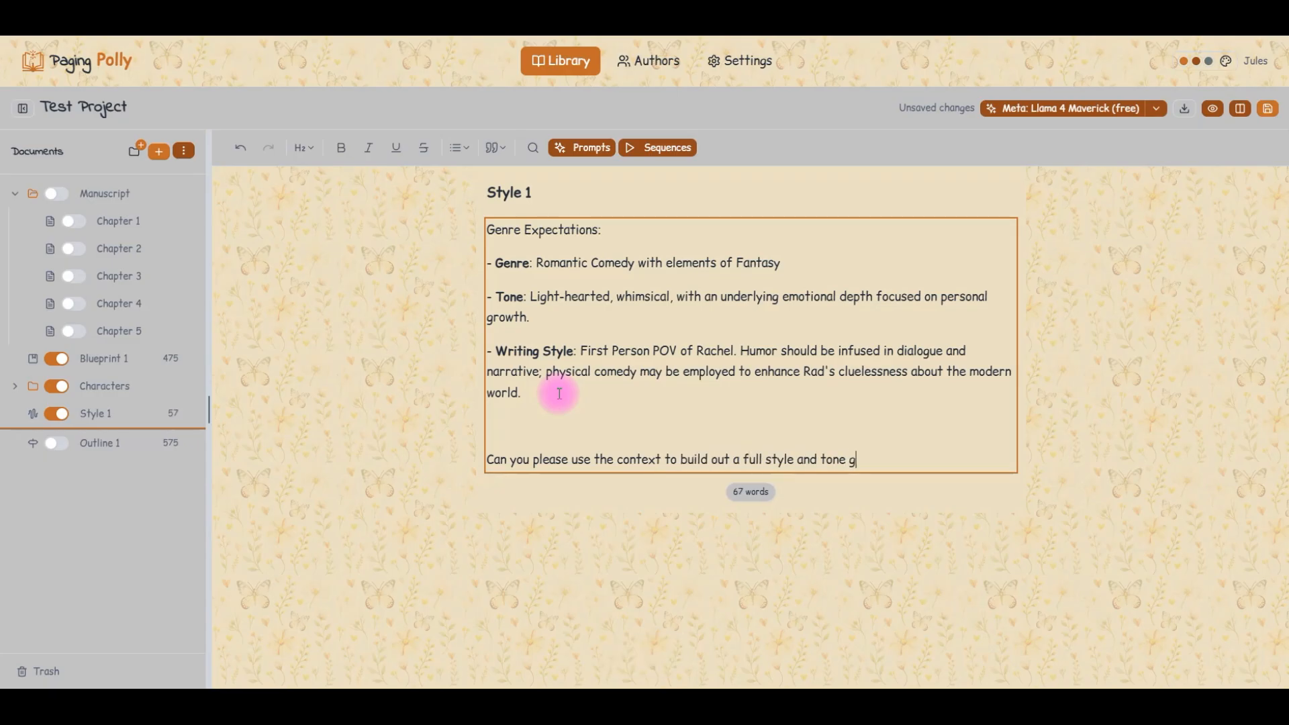
{"action": "type", "text": "uide that will hav"}
{"action": "type", "text": "elp "}
{"action": "type", "text": "y"}
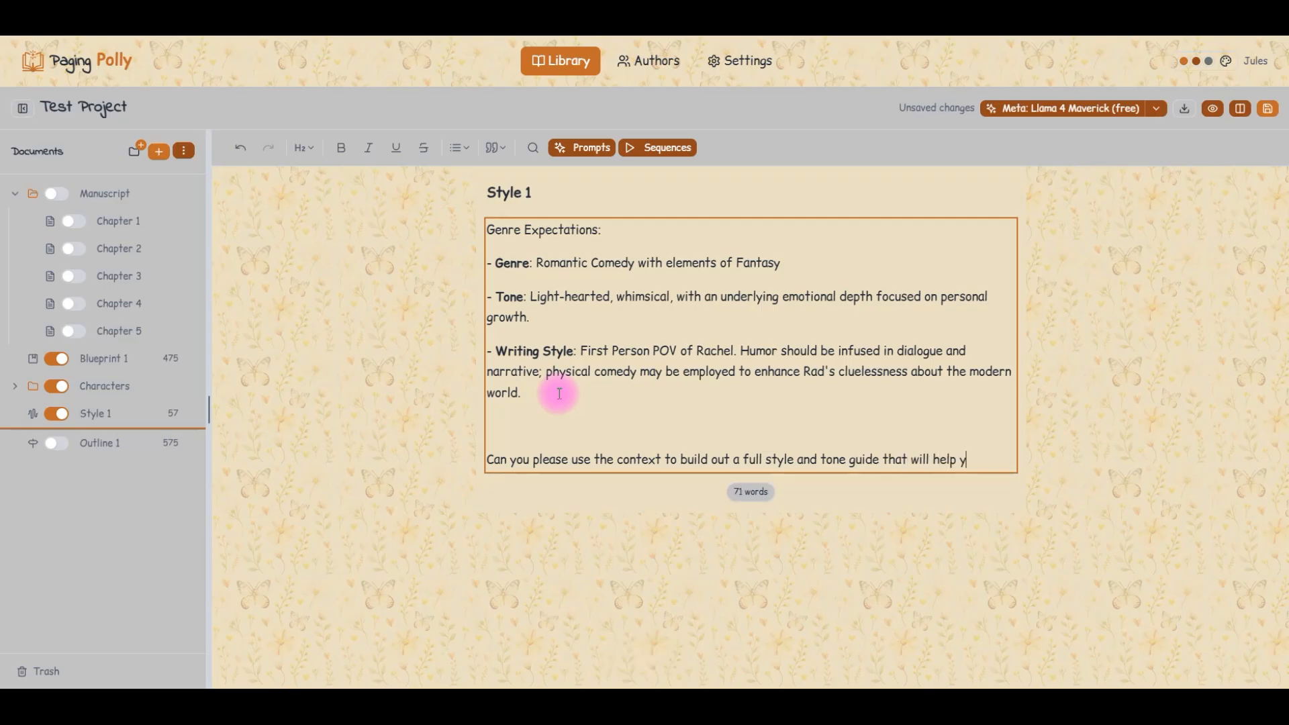
{"action": "key", "text": "BackSpace"}
{"action": "type", "text": "my writing"}
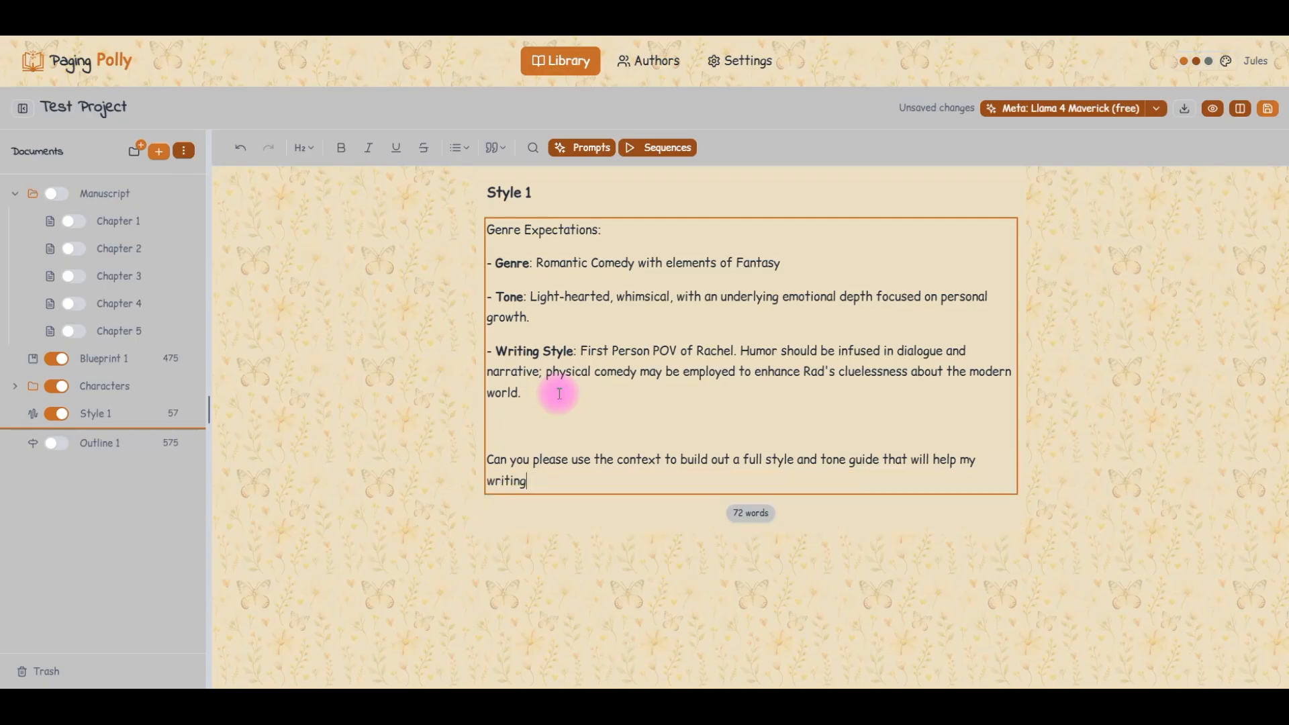
Step: Finish the Style 1 request with "voice stay consistent. And fit the genre." and start a new line
{"action": "type", "text": " voice stay consistent. And fit the"}
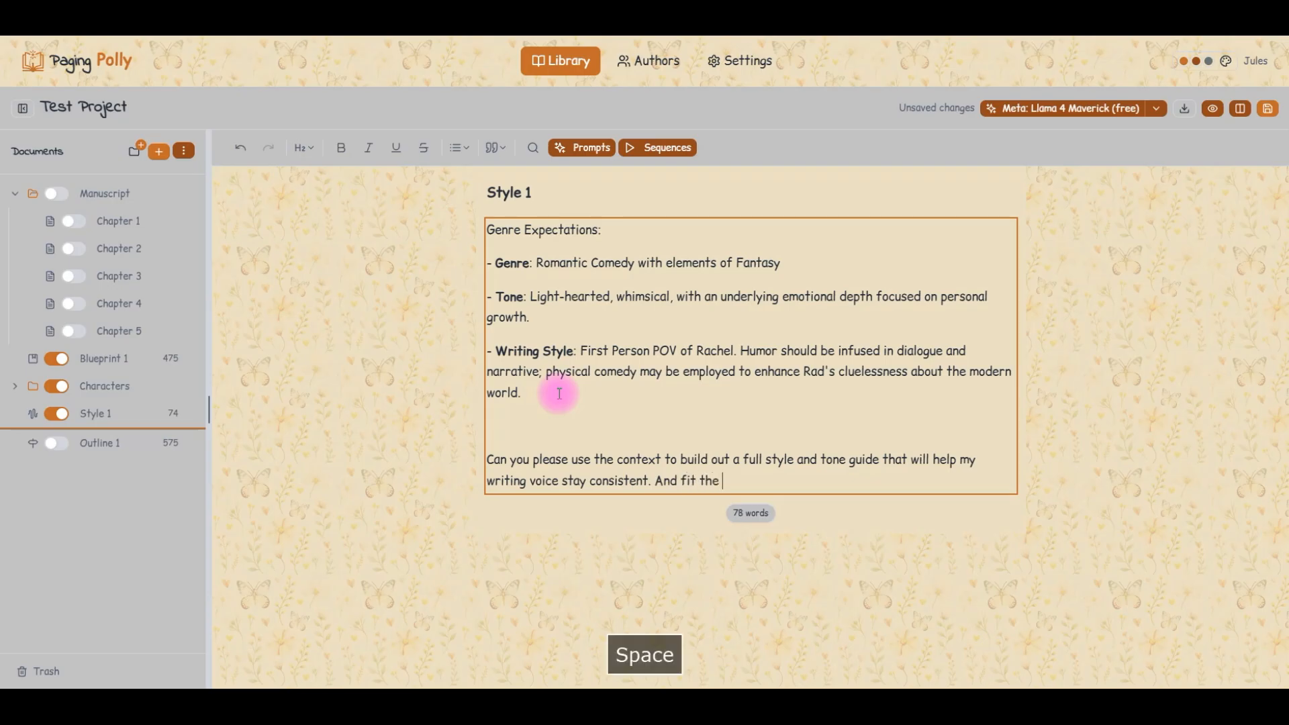
{"action": "type", "text": " genre."}
{"action": "key", "text": "Return"}
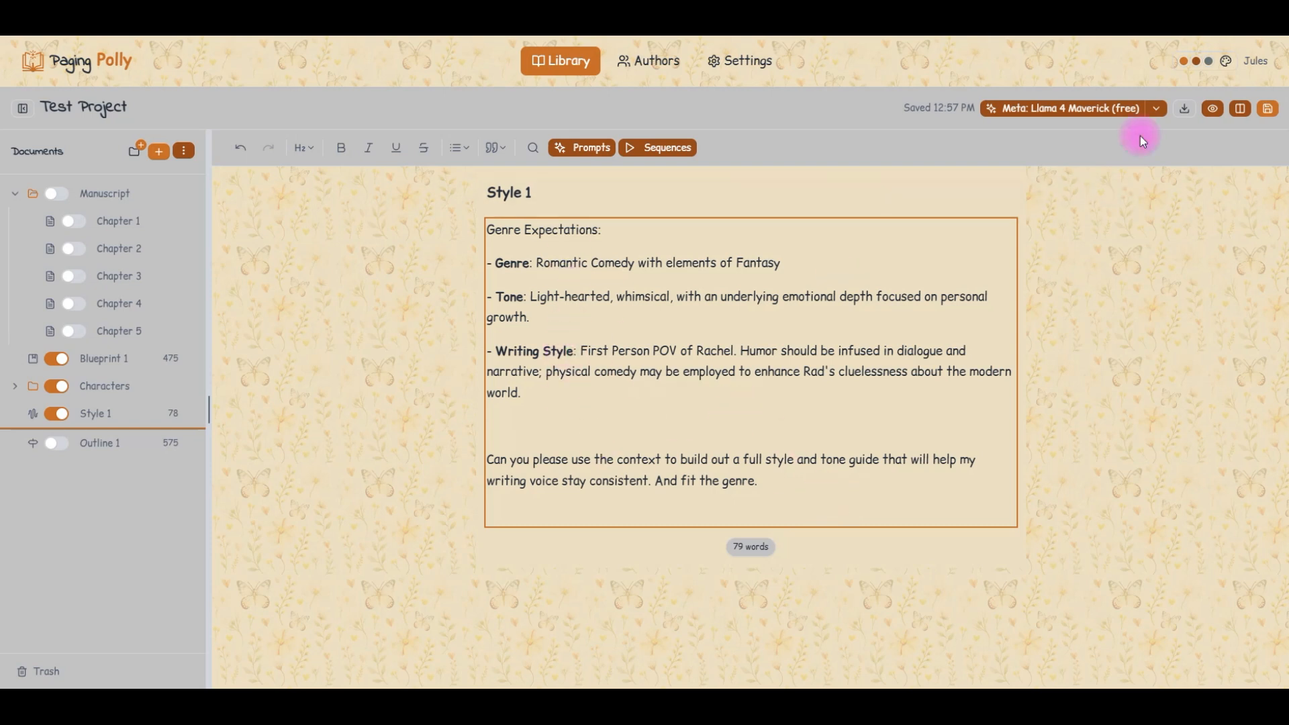
Step: Show the General AI prompts, and include Outline 1 but exclude Style 1 from the AI context
{"action": "left_click", "coordinate": [579, 147]}
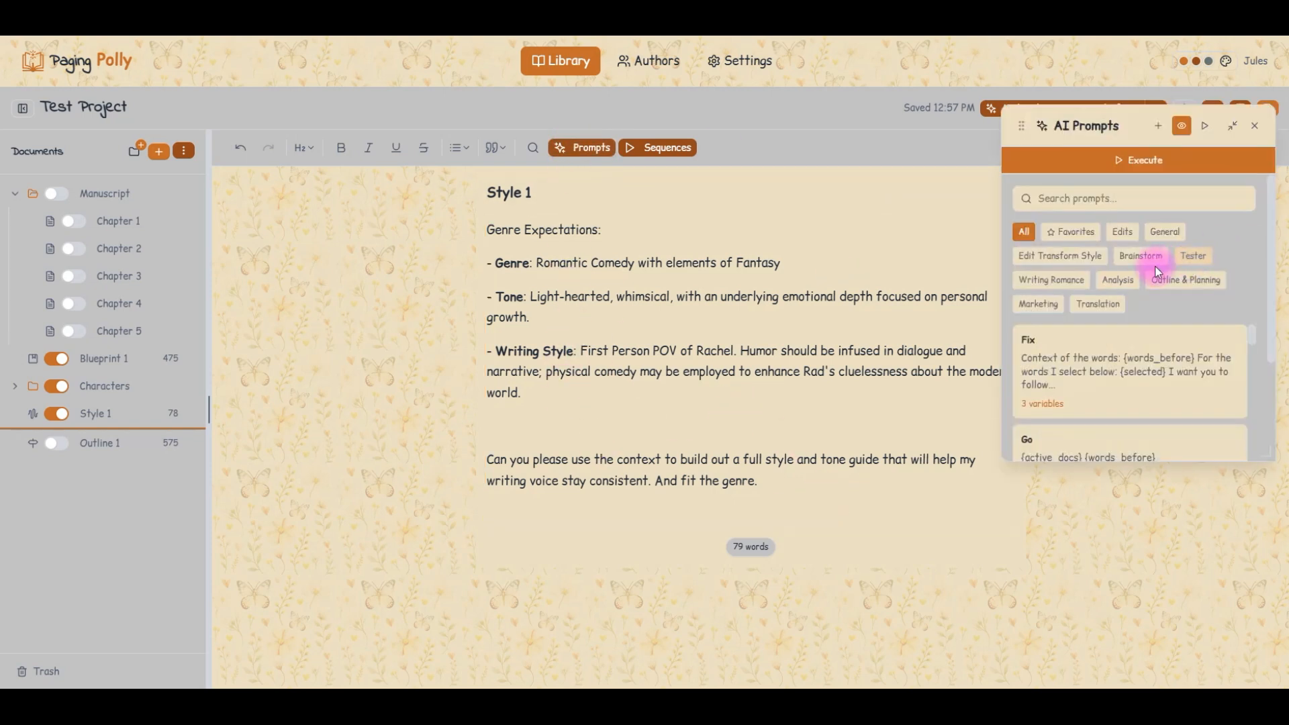
{"action": "left_click", "coordinate": [1165, 231]}
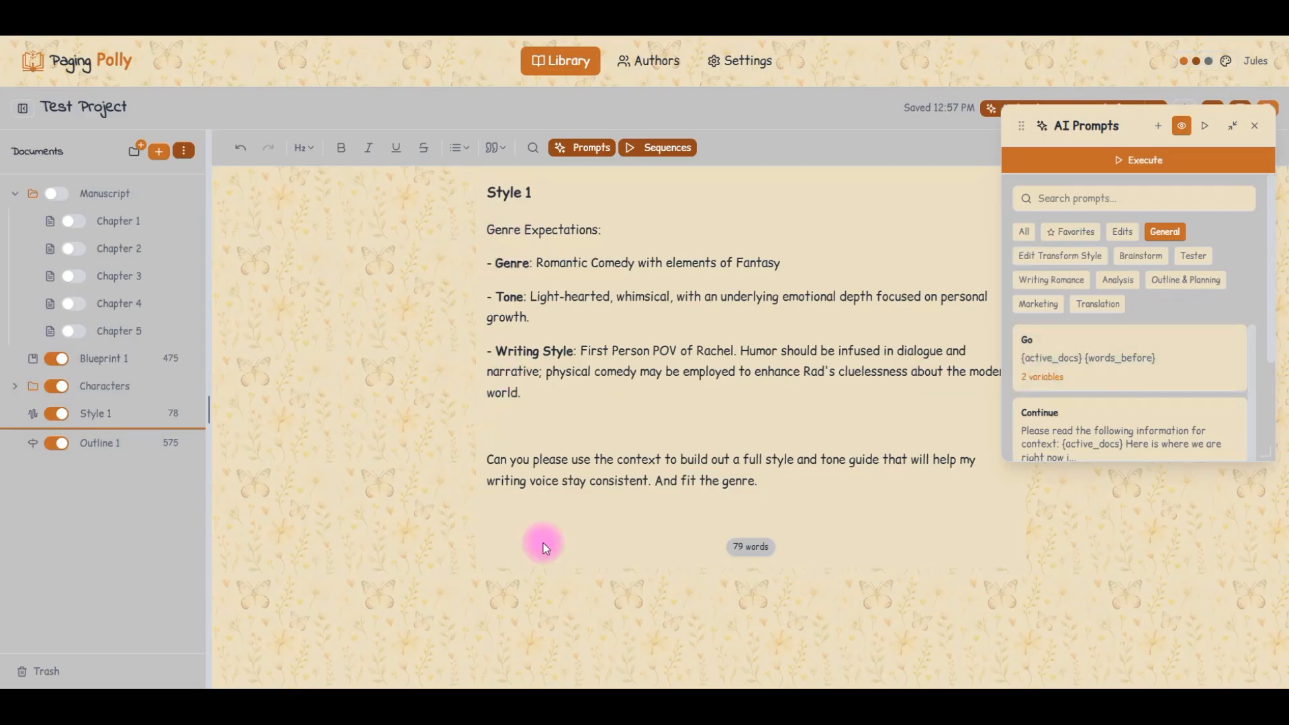
{"action": "left_click", "coordinate": [56, 423]}
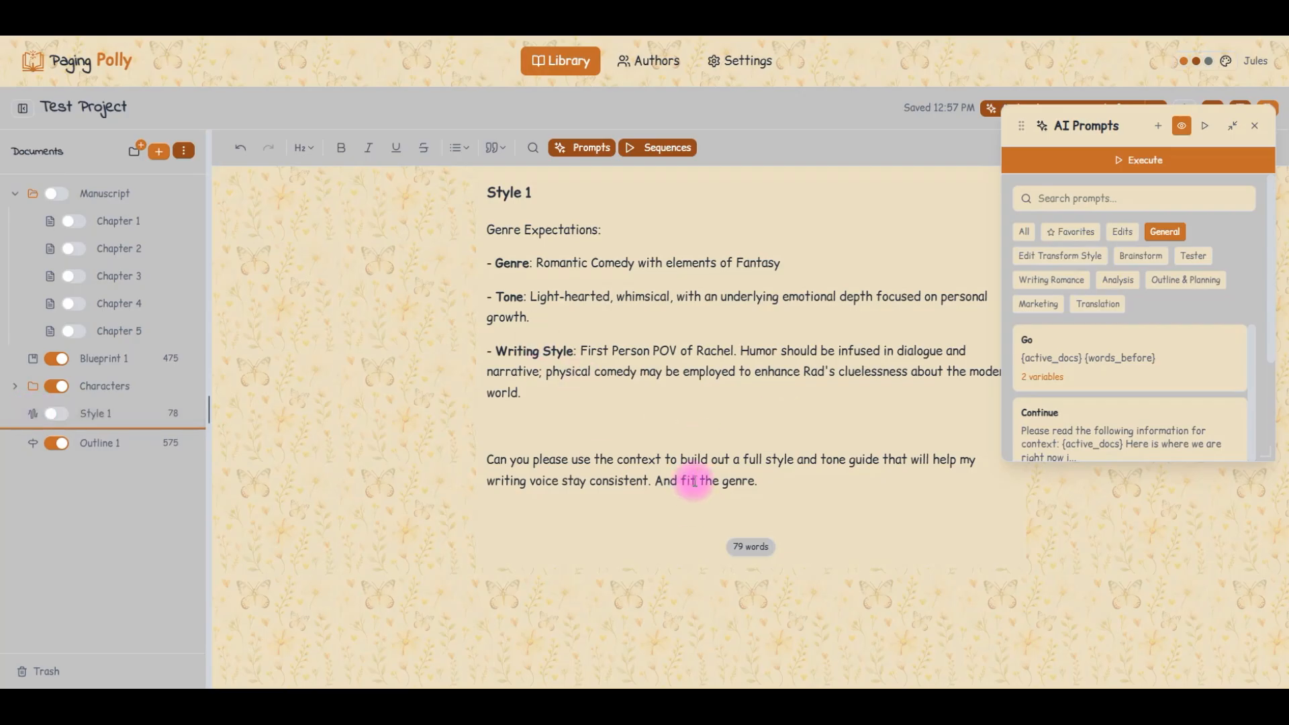
Step: Preview the Go prompt, run it directly from the line below the request, and approve the generated style and tone guide
{"action": "left_click", "coordinate": [686, 508]}
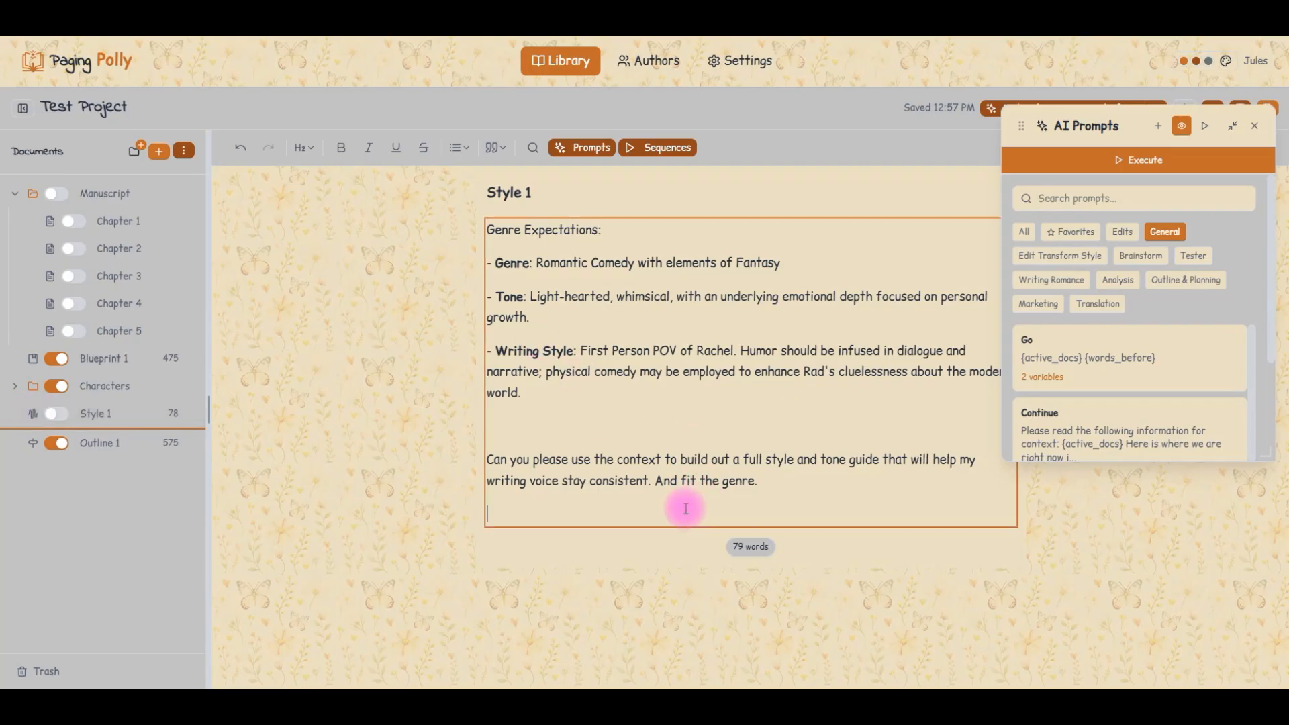
{"action": "left_click", "coordinate": [1063, 353]}
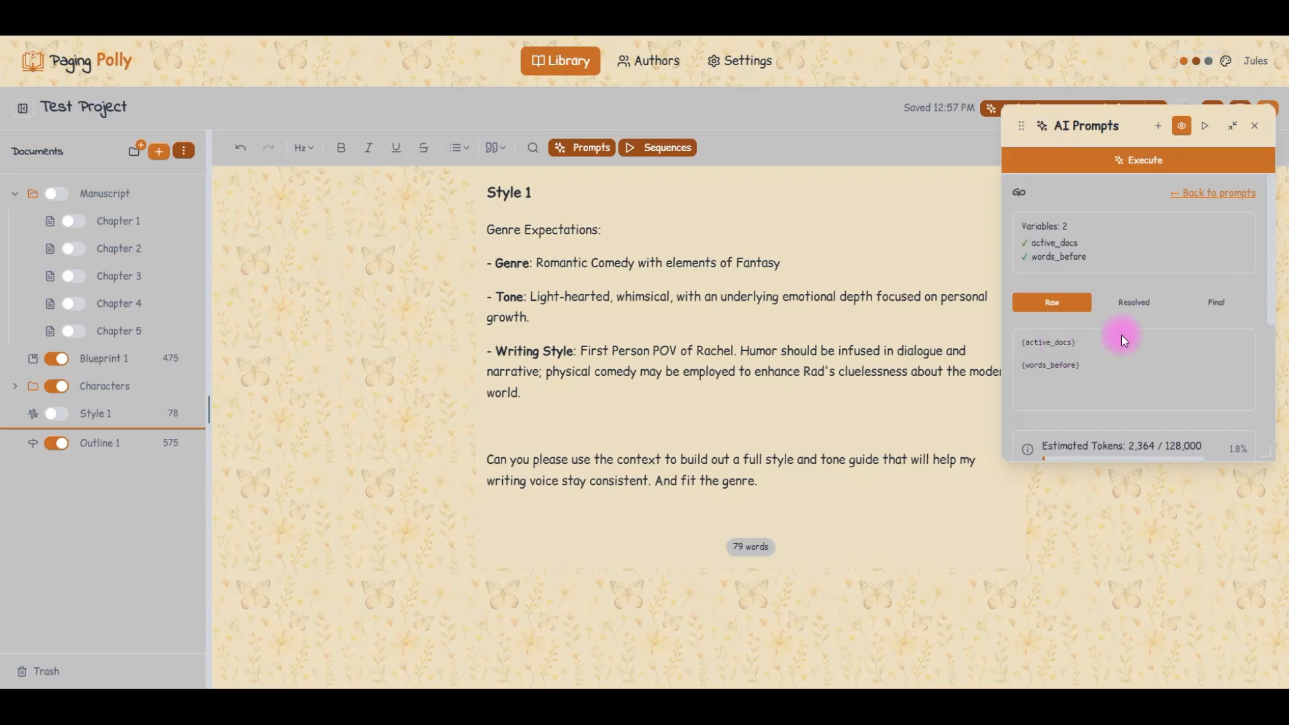
{"action": "left_click", "coordinate": [1202, 195]}
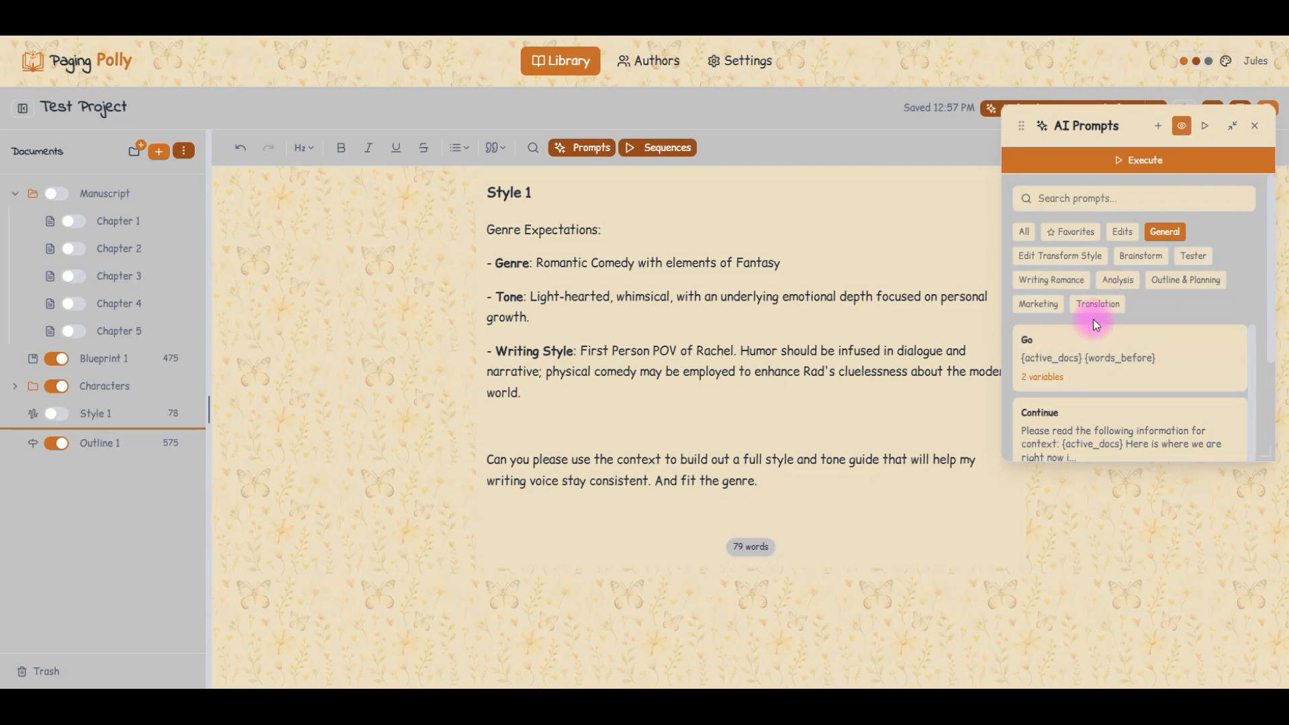
{"action": "left_click", "coordinate": [1206, 128]}
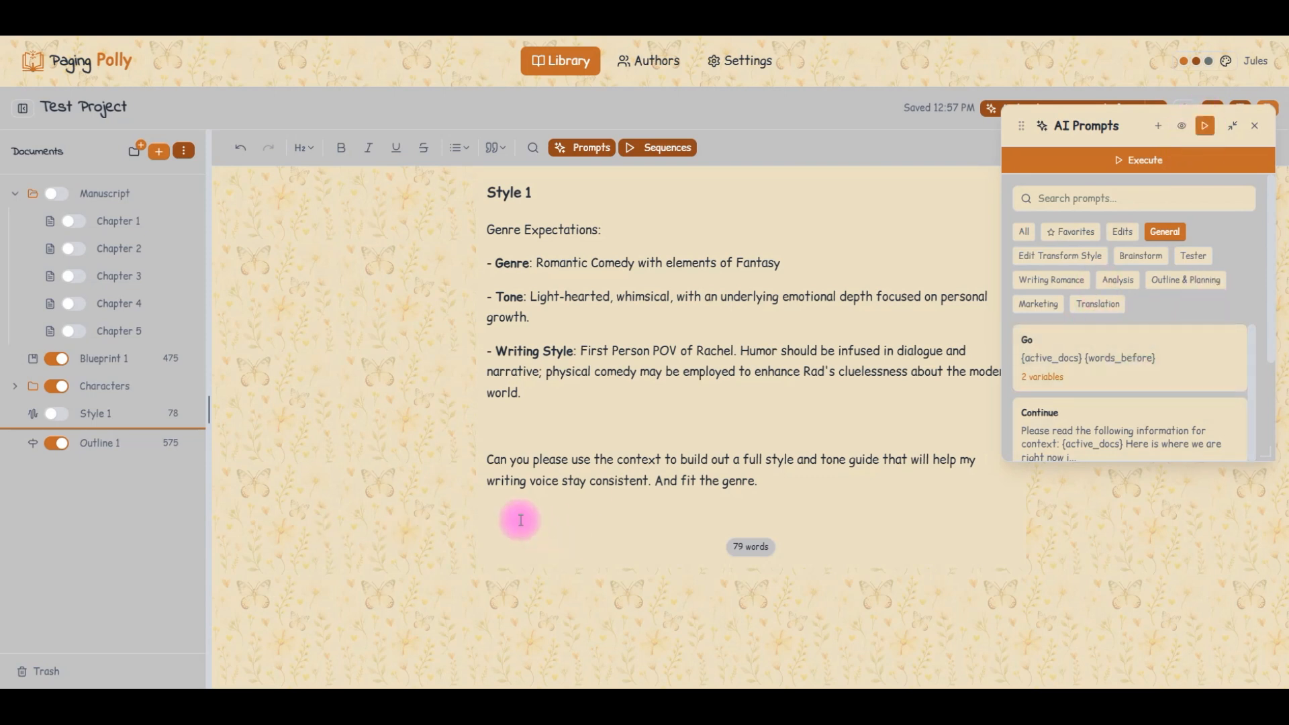
{"action": "left_click", "coordinate": [1109, 337]}
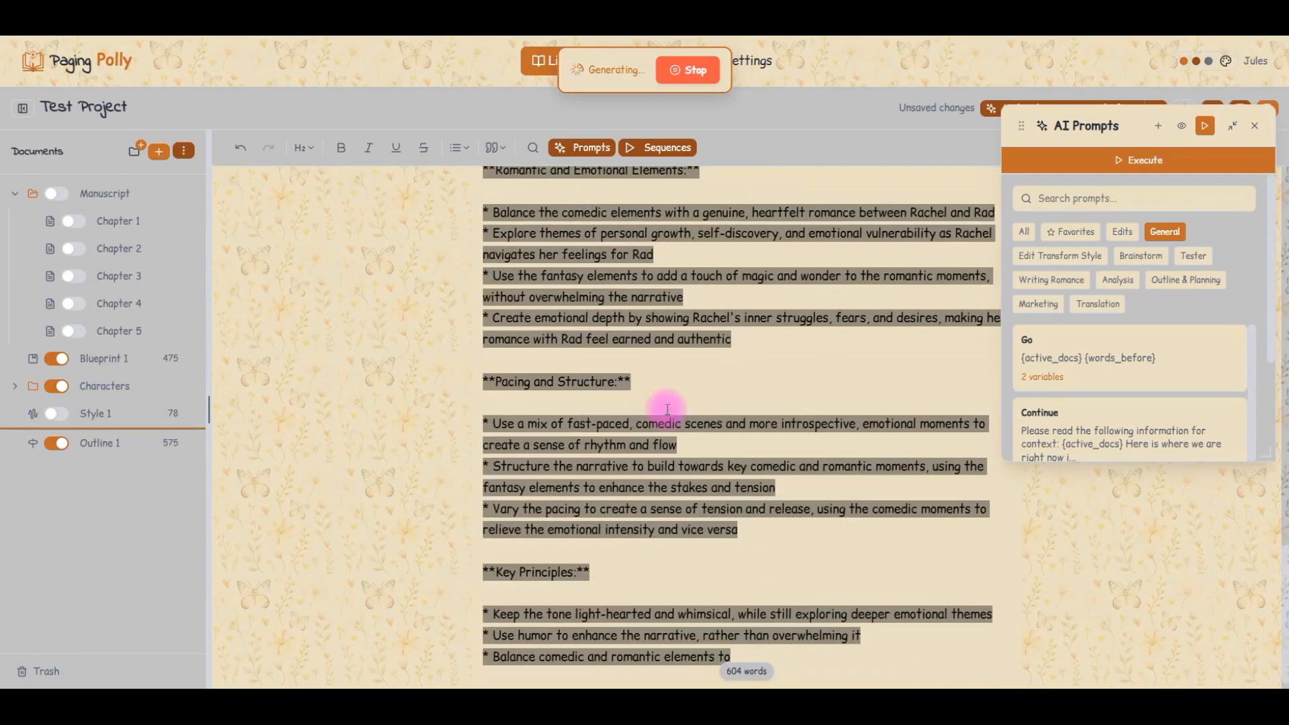
{"action": "scroll", "coordinate": [655, 400], "scroll_direction": "up", "scroll_amount": 6}
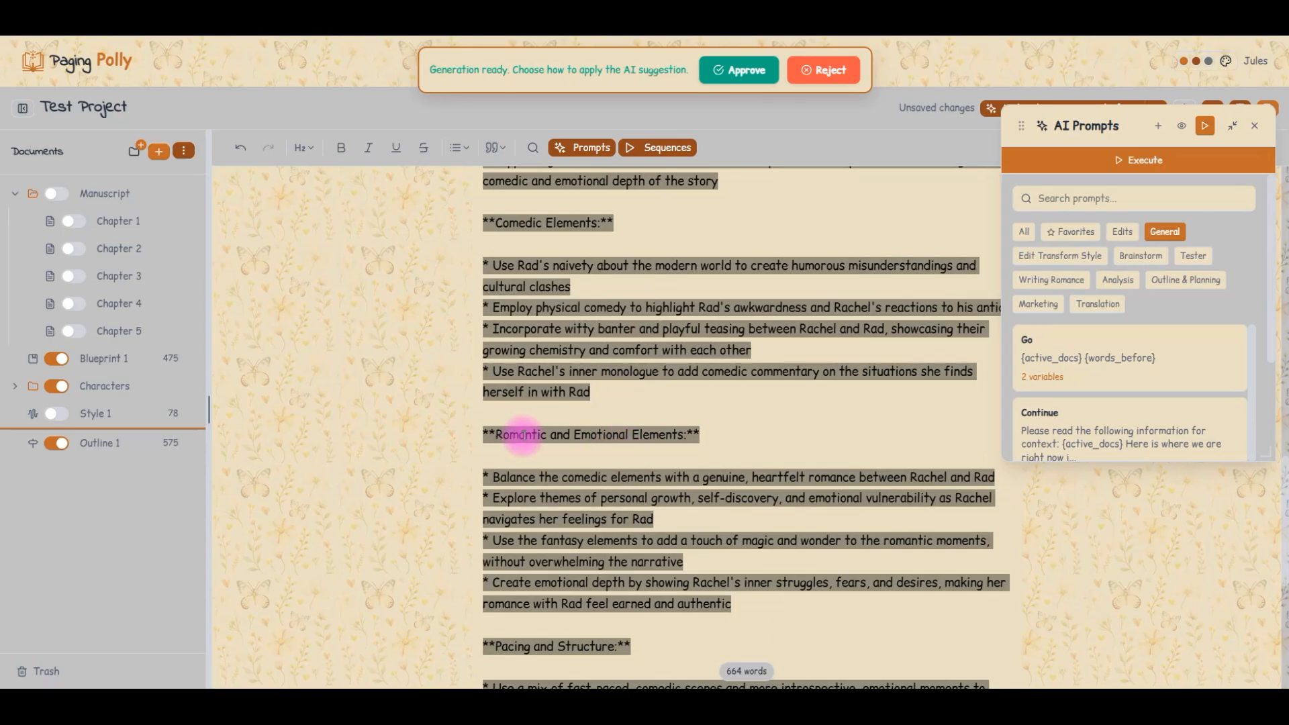
{"action": "left_click", "coordinate": [739, 69]}
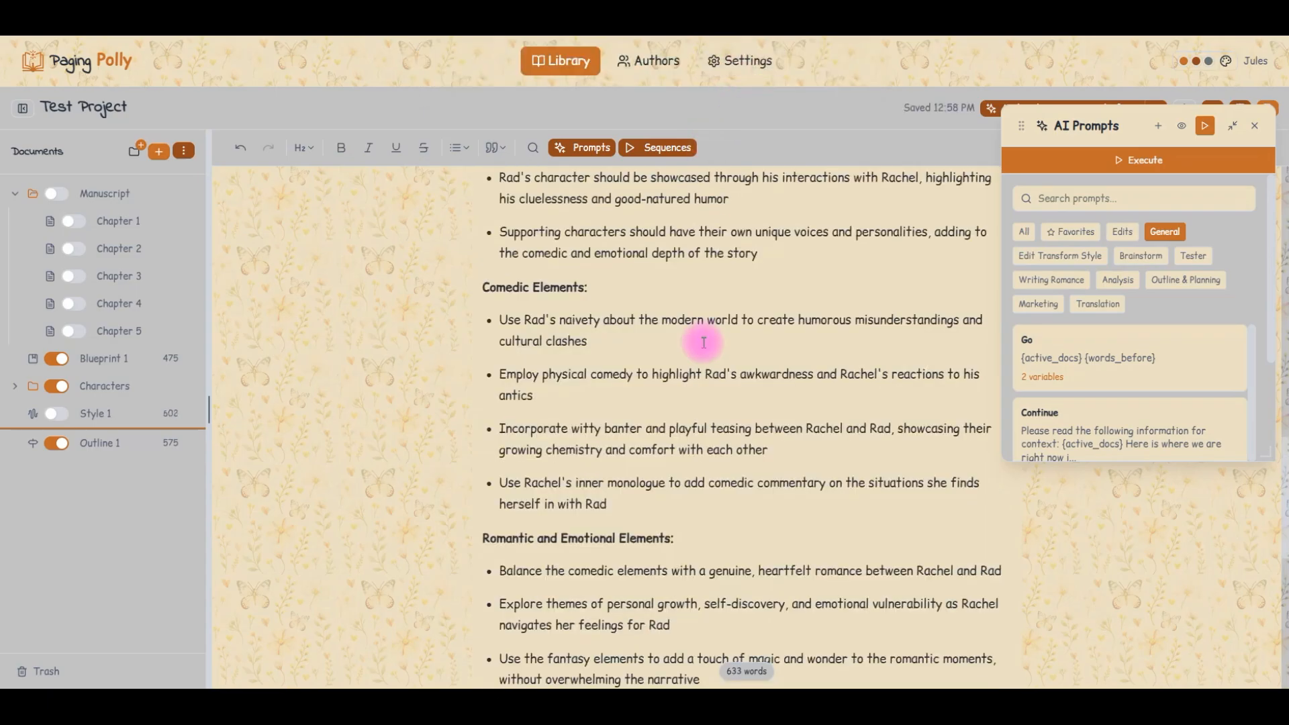
Step: Delete the closing paragraph starting "By following this style and tone guide" after Key Principles in Style 1
{"action": "scroll", "coordinate": [704, 349], "scroll_direction": "down", "scroll_amount": 6}
{"action": "scroll", "coordinate": [703, 349], "scroll_direction": "down", "scroll_amount": 3}
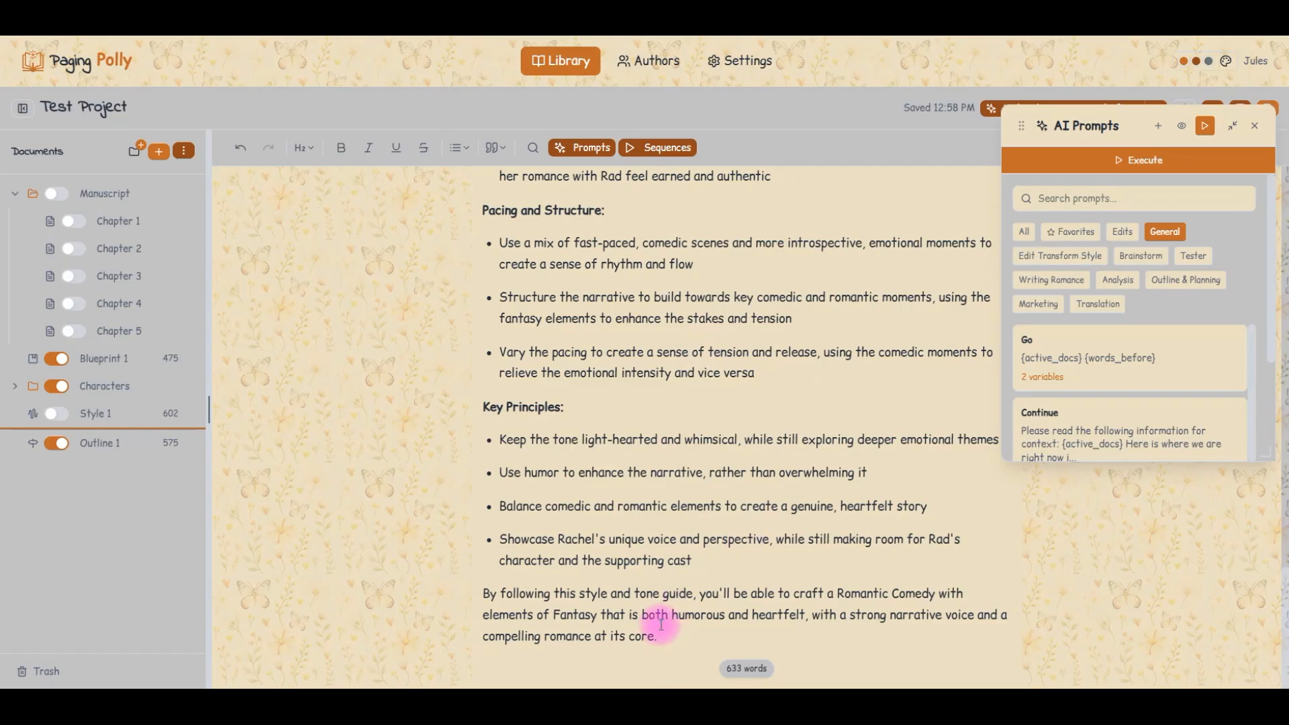
{"action": "scroll", "coordinate": [647, 483], "scroll_direction": "up", "scroll_amount": 3}
{"action": "scroll", "coordinate": [647, 613], "scroll_direction": "down", "scroll_amount": 3}
{"action": "left_click_drag", "start_coordinate": [685, 639], "coordinate": [401, 591]}
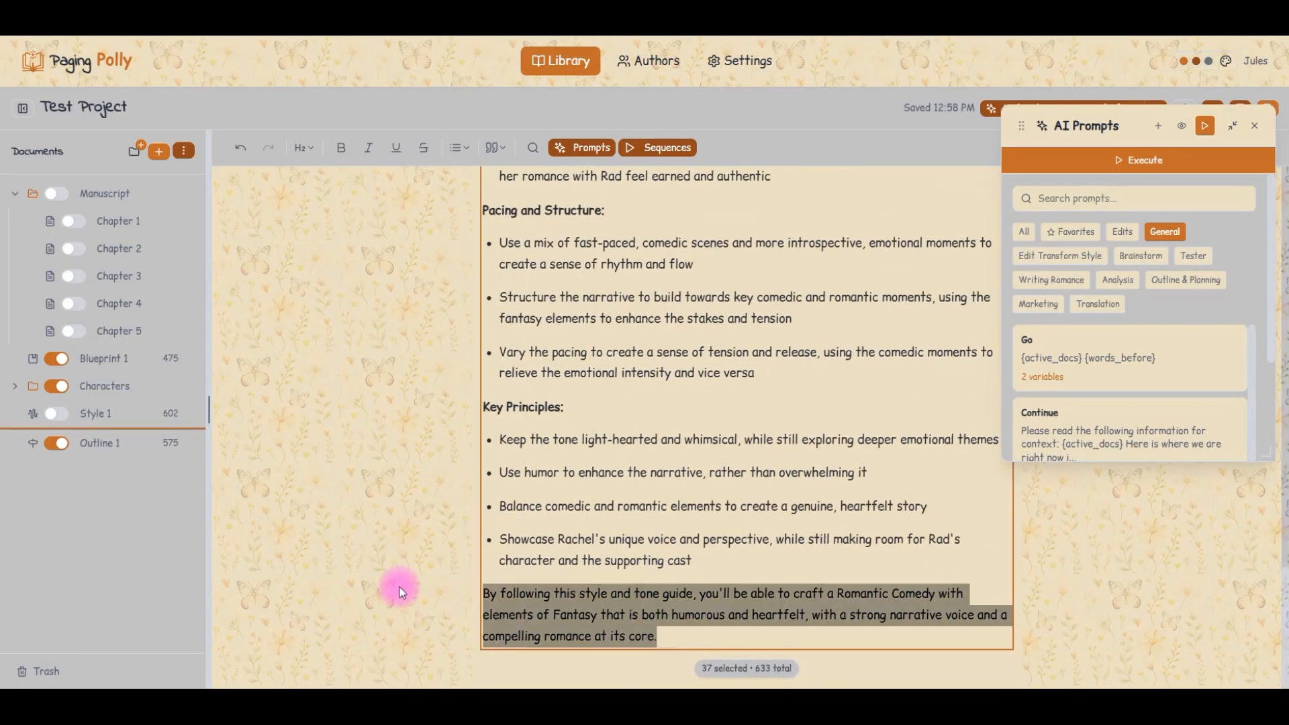
{"action": "key", "text": "BackSpace"}
Step: Delete the original genre notes, the request and the introductory sentence so that Style 1 starts at the Tone heading
{"action": "scroll", "coordinate": [609, 497], "scroll_direction": "up", "scroll_amount": 15}
{"action": "scroll", "coordinate": [609, 497], "scroll_direction": "up", "scroll_amount": 10}
{"action": "left_click", "coordinate": [611, 535]}
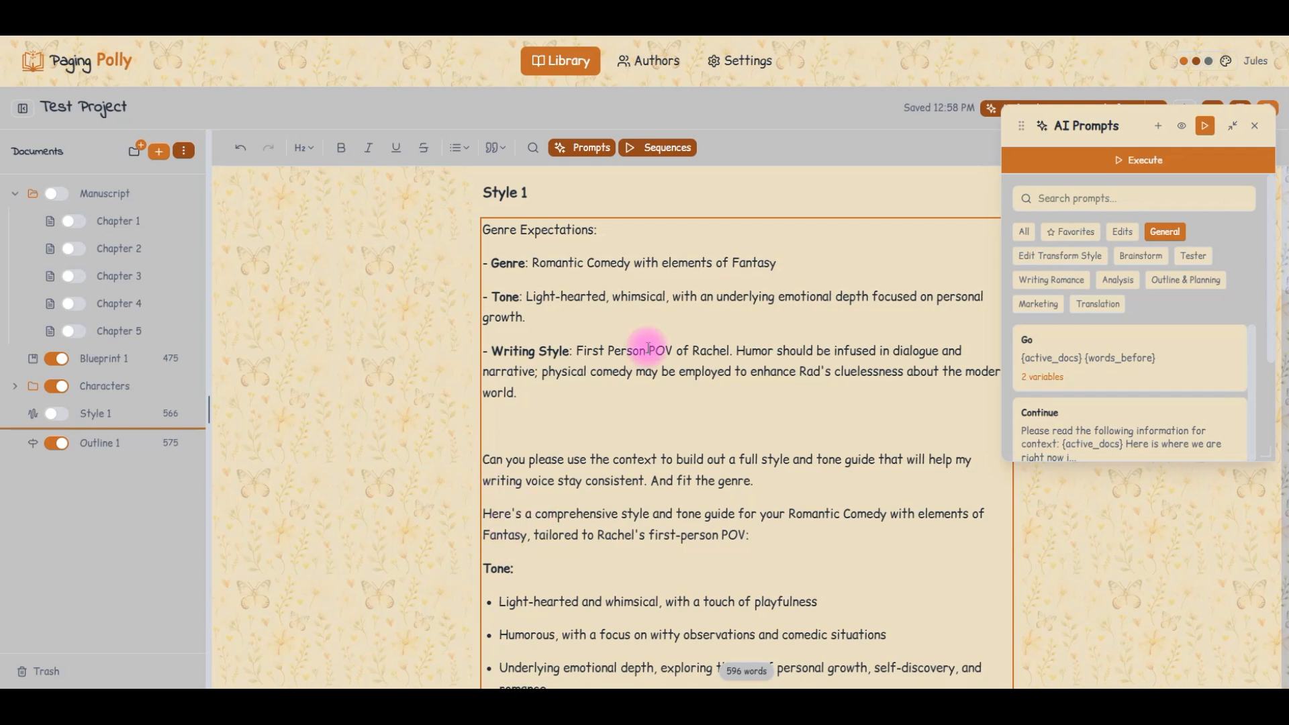
{"action": "left_click_drag", "start_coordinate": [616, 262], "coordinate": [768, 258]}
{"action": "left_click", "coordinate": [764, 261]}
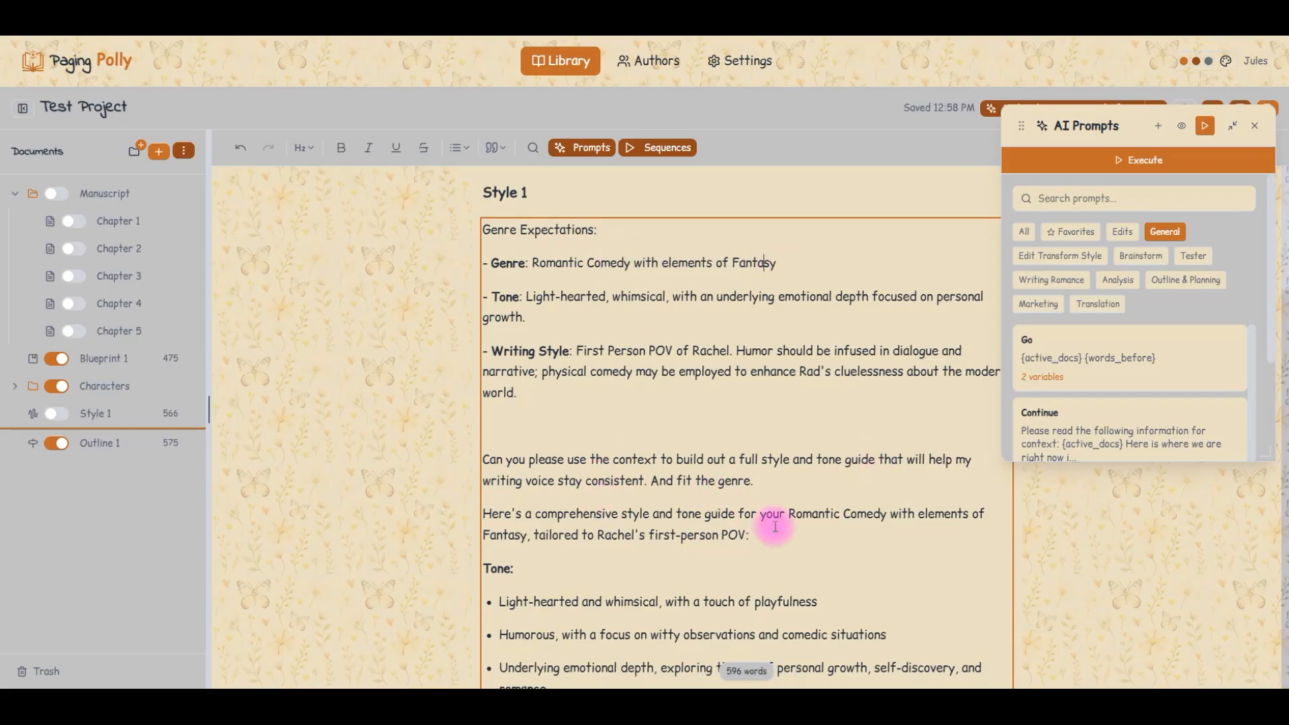
{"action": "left_click_drag", "start_coordinate": [755, 535], "coordinate": [468, 230]}
{"action": "key", "text": "BackSpace"}
{"action": "left_click", "coordinate": [483, 261]}
Step: Review the style guide in Style 1 from the Tone and Writing Style sections through Key Principles
{"action": "scroll", "coordinate": [743, 258], "scroll_direction": "down", "scroll_amount": 1}
{"action": "scroll", "coordinate": [691, 340], "scroll_direction": "down", "scroll_amount": 2}
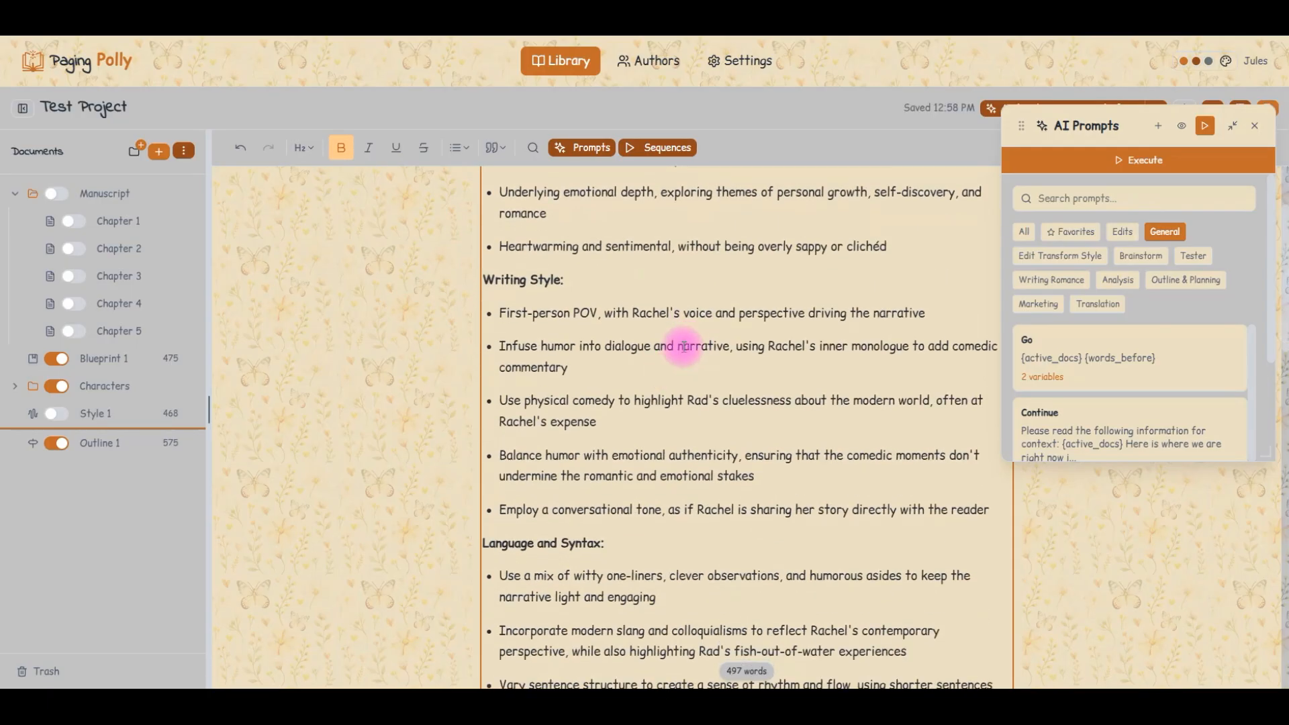
{"action": "left_click", "coordinate": [669, 313]}
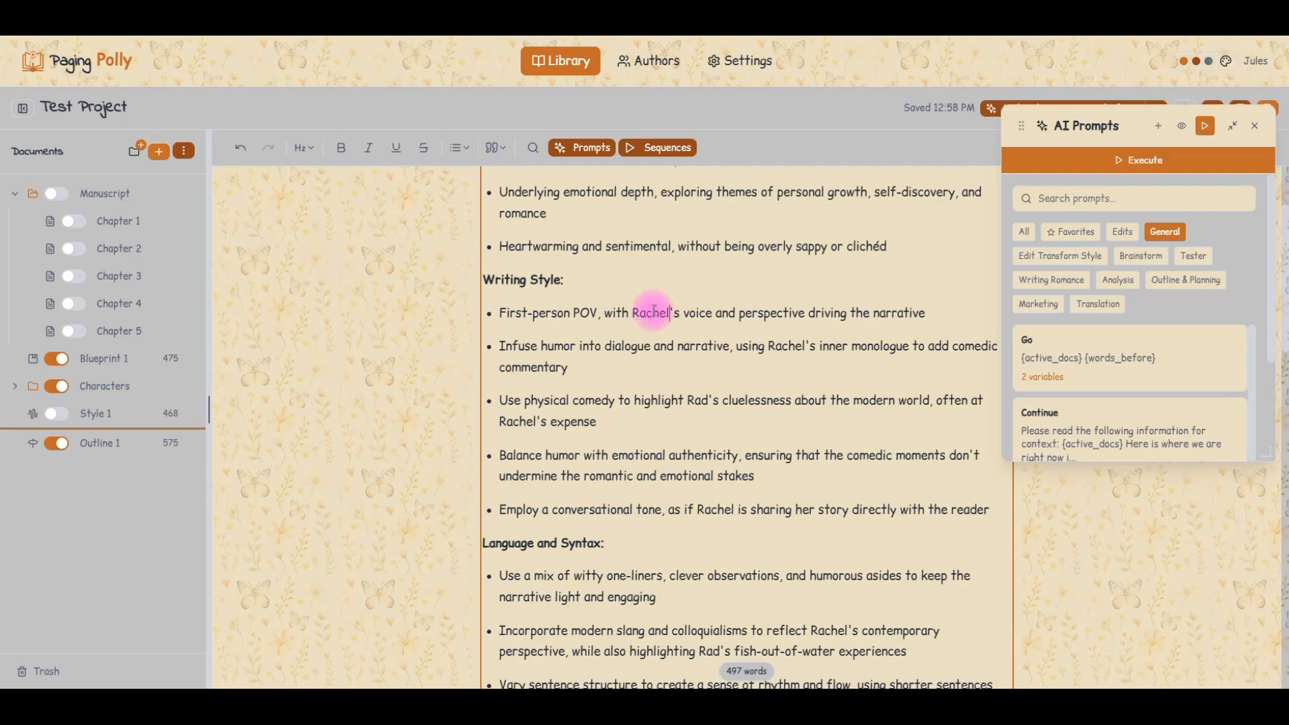
{"action": "left_click", "coordinate": [634, 371]}
{"action": "left_click", "coordinate": [615, 421]}
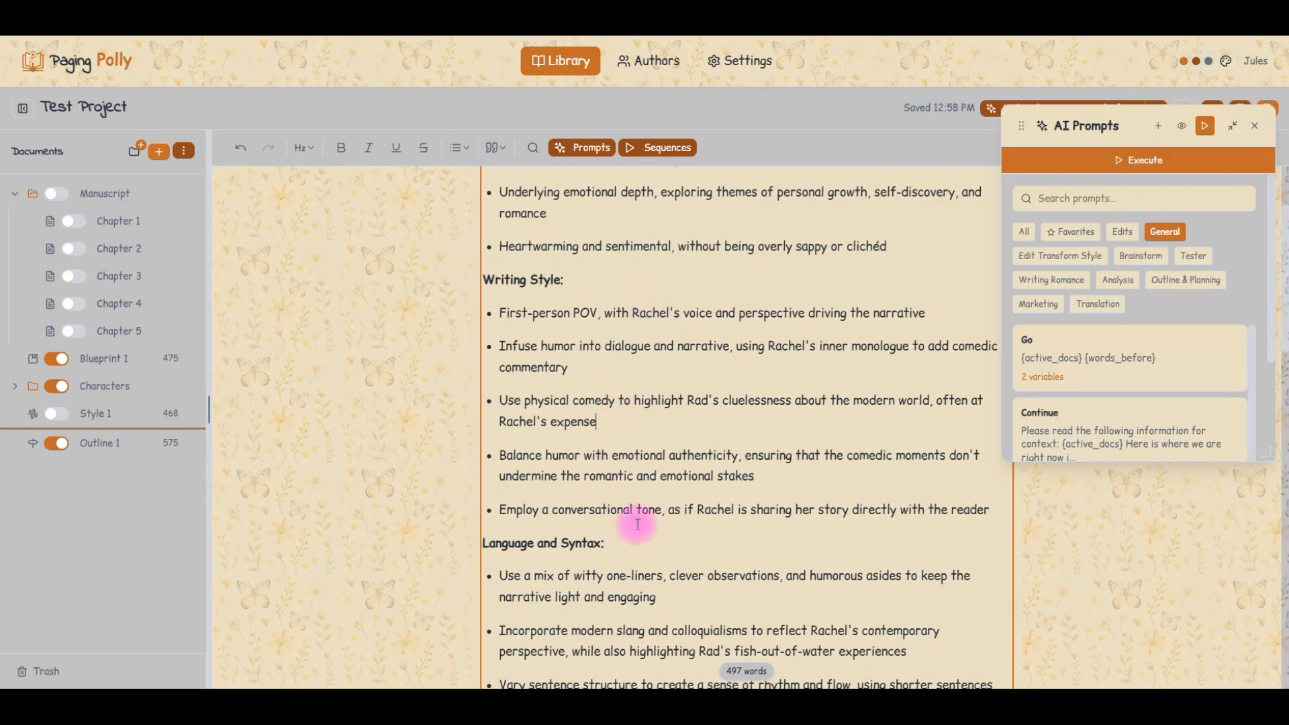
{"action": "scroll", "coordinate": [822, 504], "scroll_direction": "down", "scroll_amount": 3}
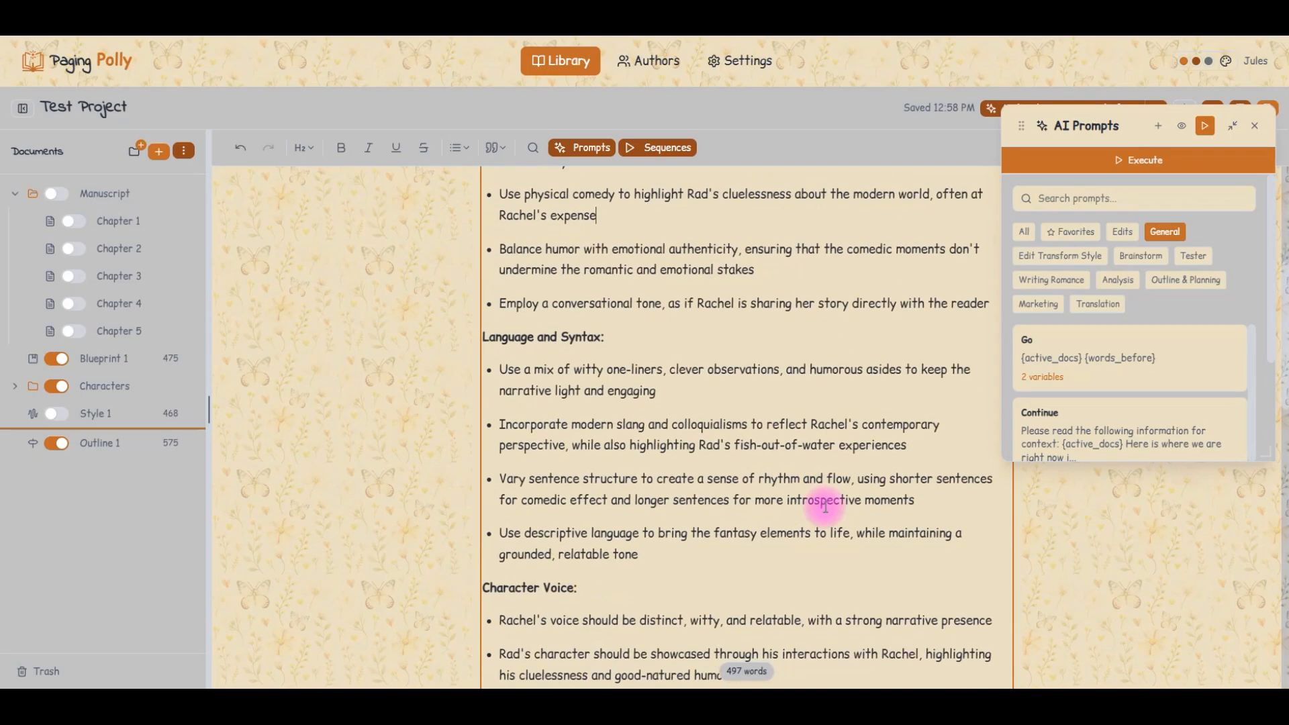
{"action": "scroll", "coordinate": [667, 426], "scroll_direction": "down", "scroll_amount": 4}
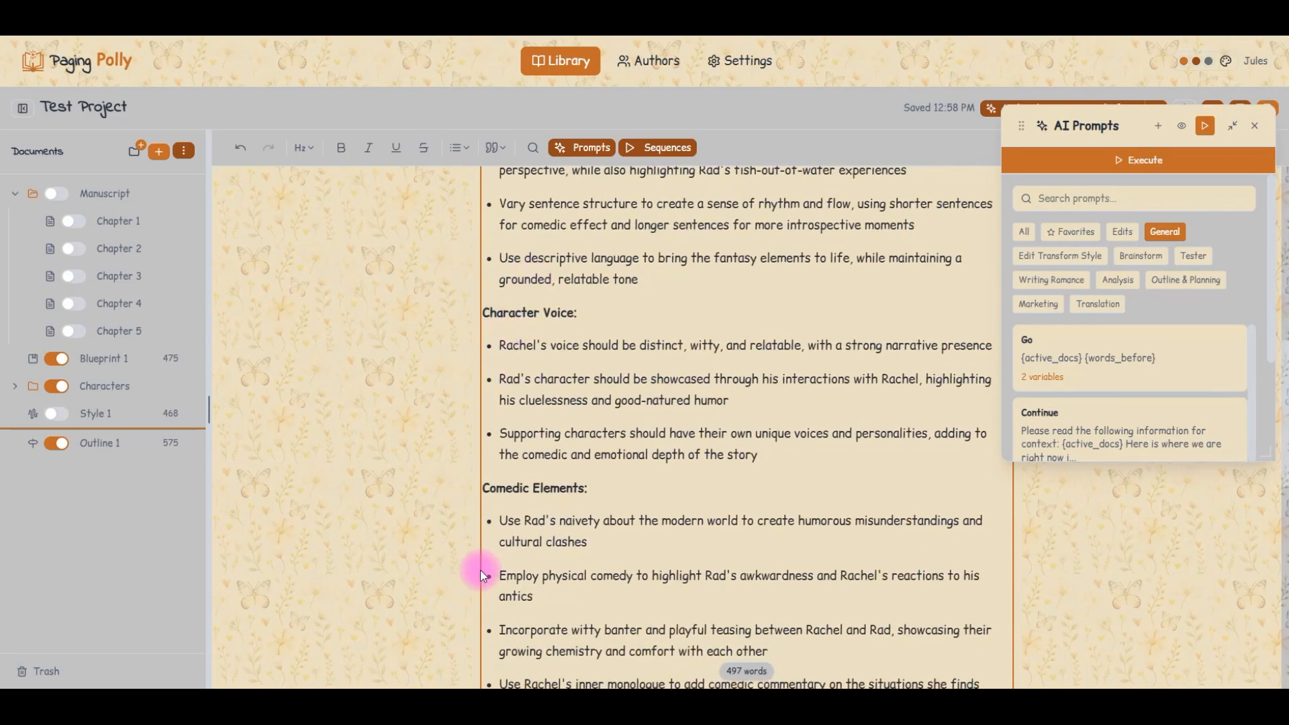
{"action": "scroll", "coordinate": [566, 454], "scroll_direction": "down", "scroll_amount": 10}
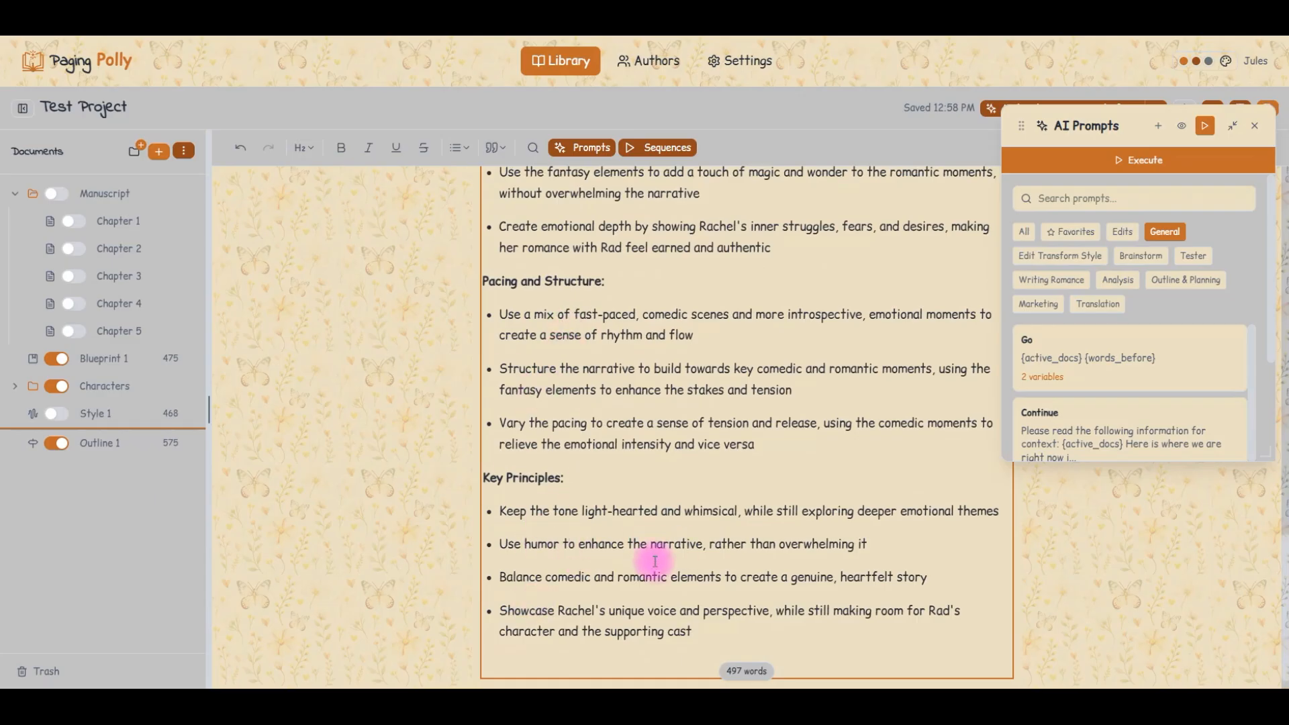
{"action": "scroll", "coordinate": [670, 537], "scroll_direction": "up", "scroll_amount": 12}
{"action": "scroll", "coordinate": [670, 537], "scroll_direction": "up", "scroll_amount": 5}
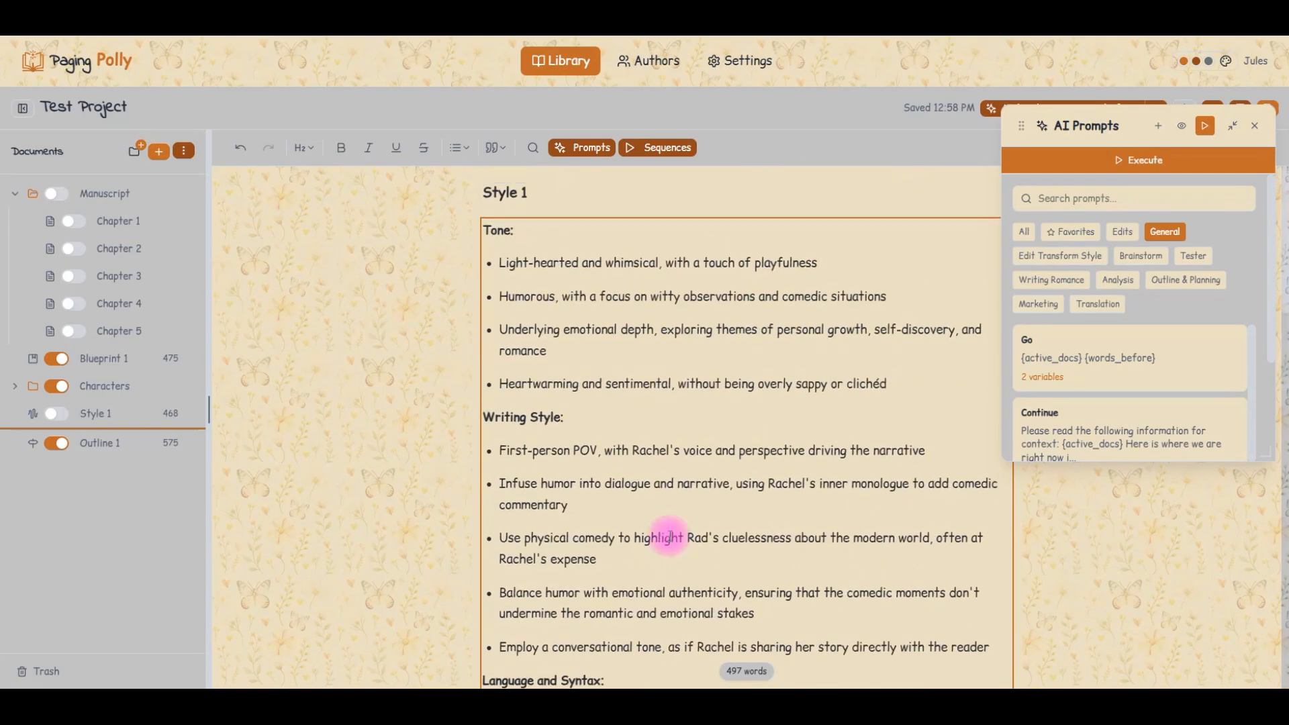
Step: Include Style 1 in the AI context again, exclude Outline 1 from it, and open Outline 1
{"action": "left_click", "coordinate": [57, 414]}
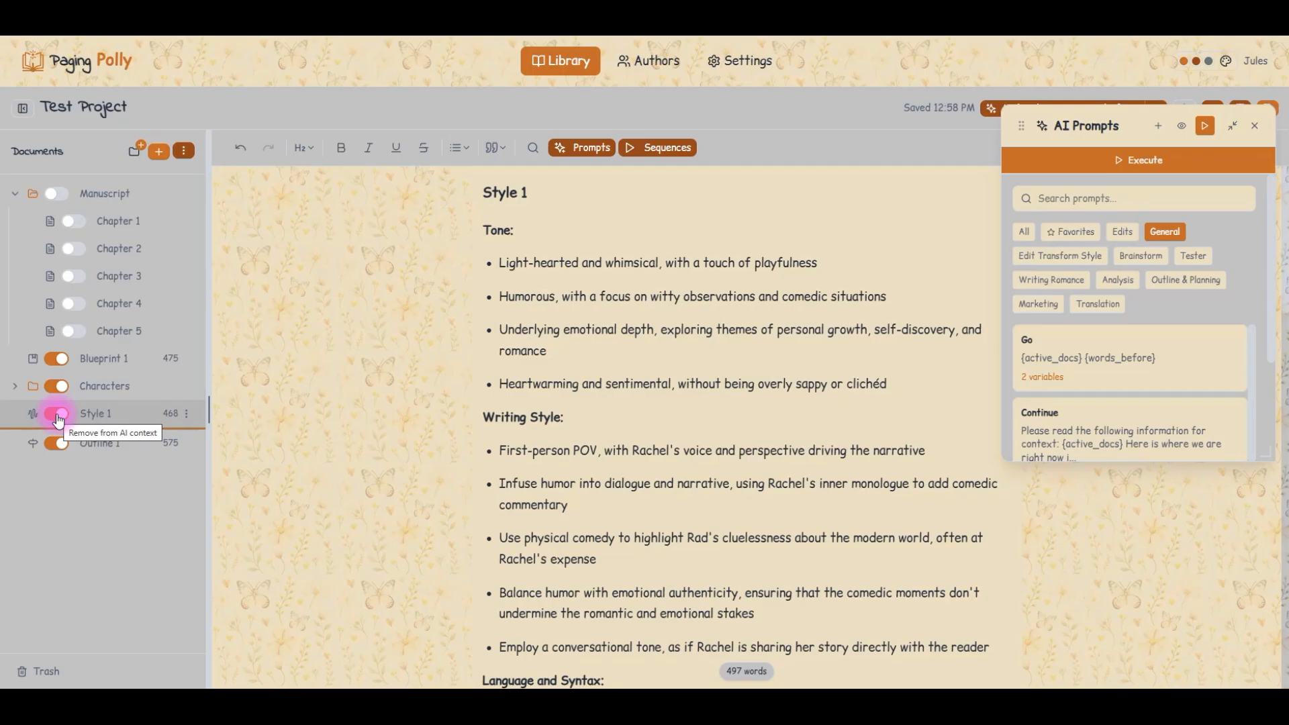
{"action": "left_click", "coordinate": [103, 444]}
Step: Insert "above" after "chapter-by-chapter outline" in the opening sentence of Outline 1's scene breakdown prompt
{"action": "scroll", "coordinate": [773, 373], "scroll_direction": "down", "scroll_amount": 6}
{"action": "scroll", "coordinate": [772, 376], "scroll_direction": "down", "scroll_amount": 15}
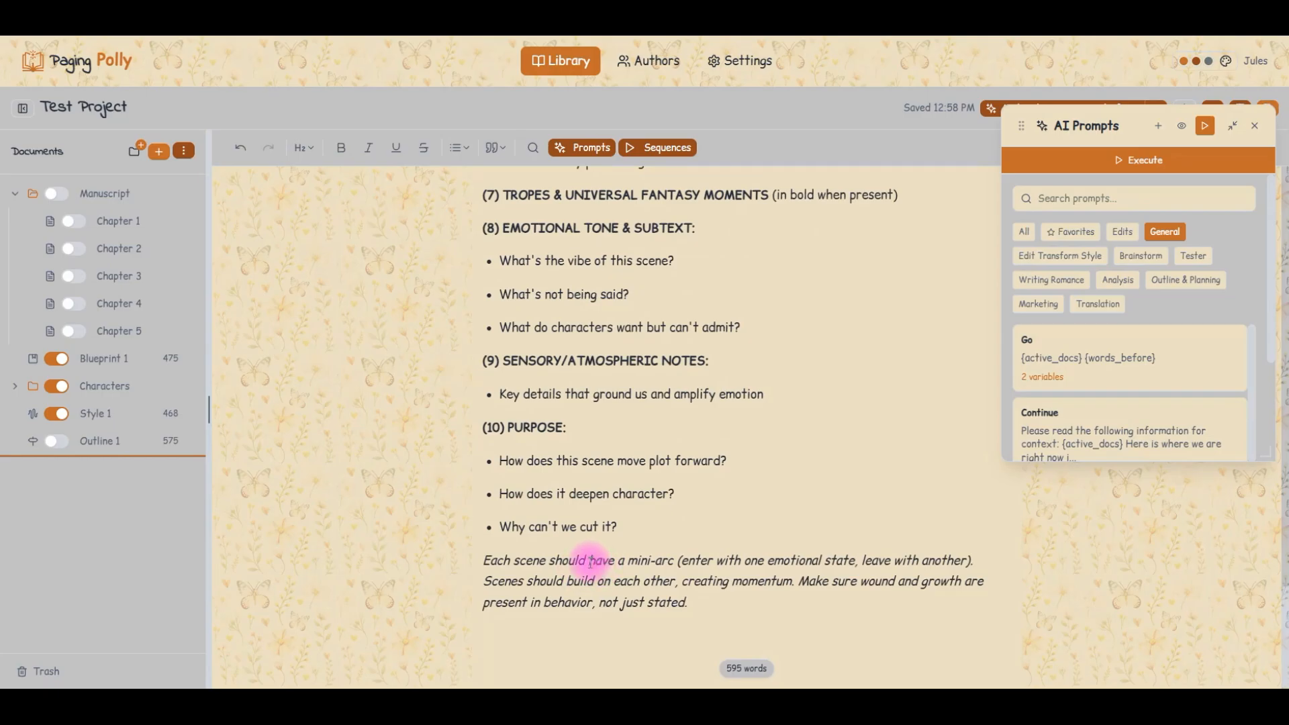
{"action": "scroll", "coordinate": [590, 561], "scroll_direction": "up", "scroll_amount": 10}
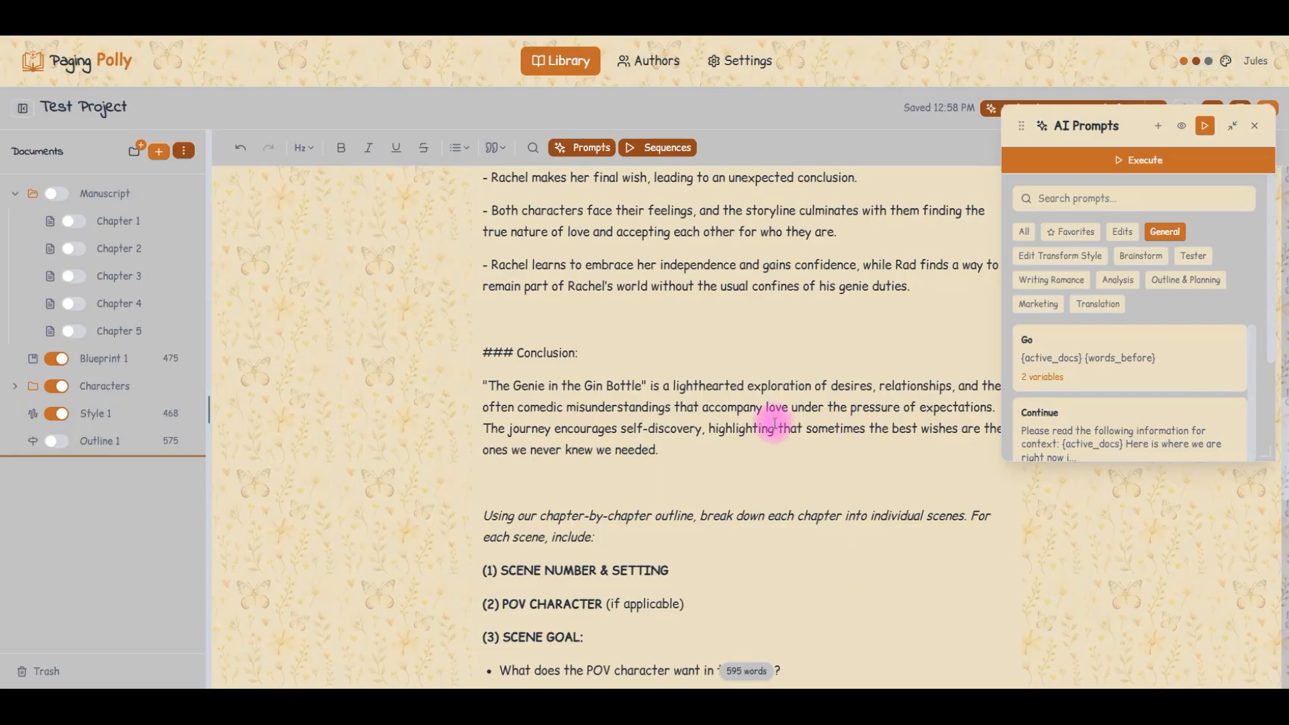
{"action": "left_click", "coordinate": [693, 517]}
{"action": "key", "text": "Right"}
{"action": "type", "text": "above"}
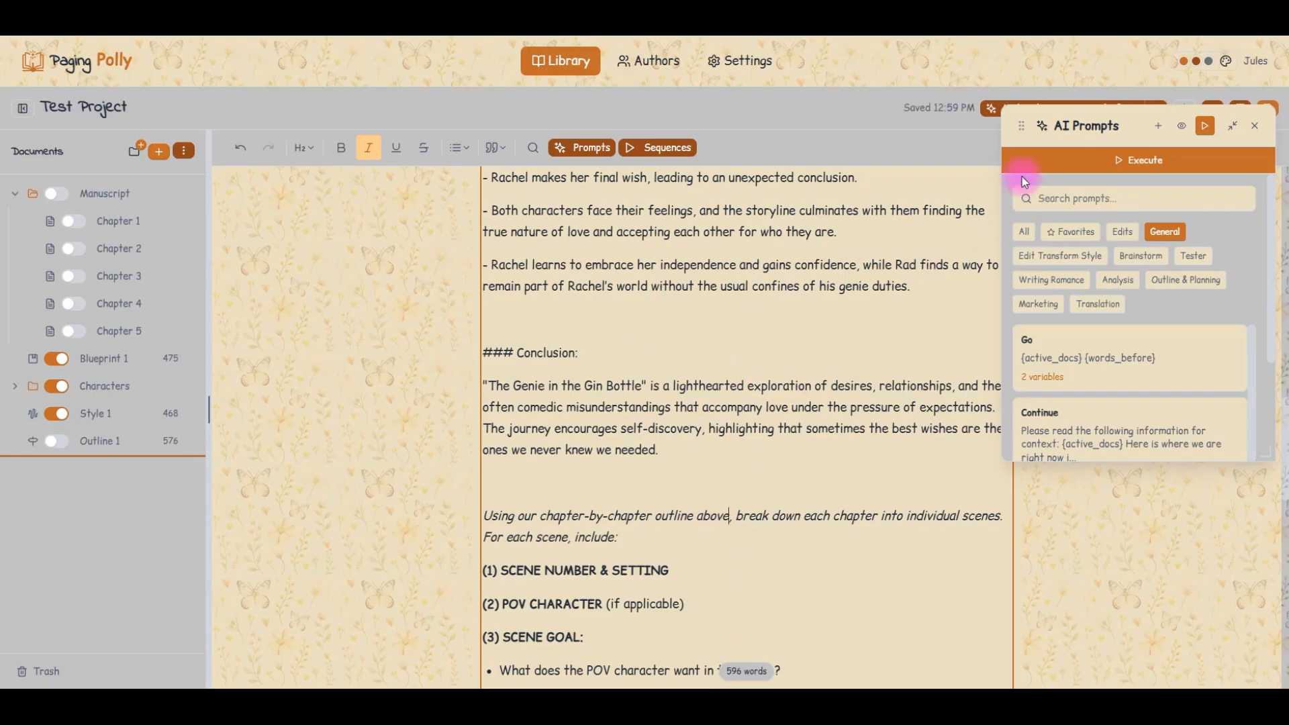
Step: Review the scene breakdown prompt at the end of Outline 1, from its opening sentence to the closing note on mini-arcs
{"action": "scroll", "coordinate": [870, 462], "scroll_direction": "up", "scroll_amount": 1}
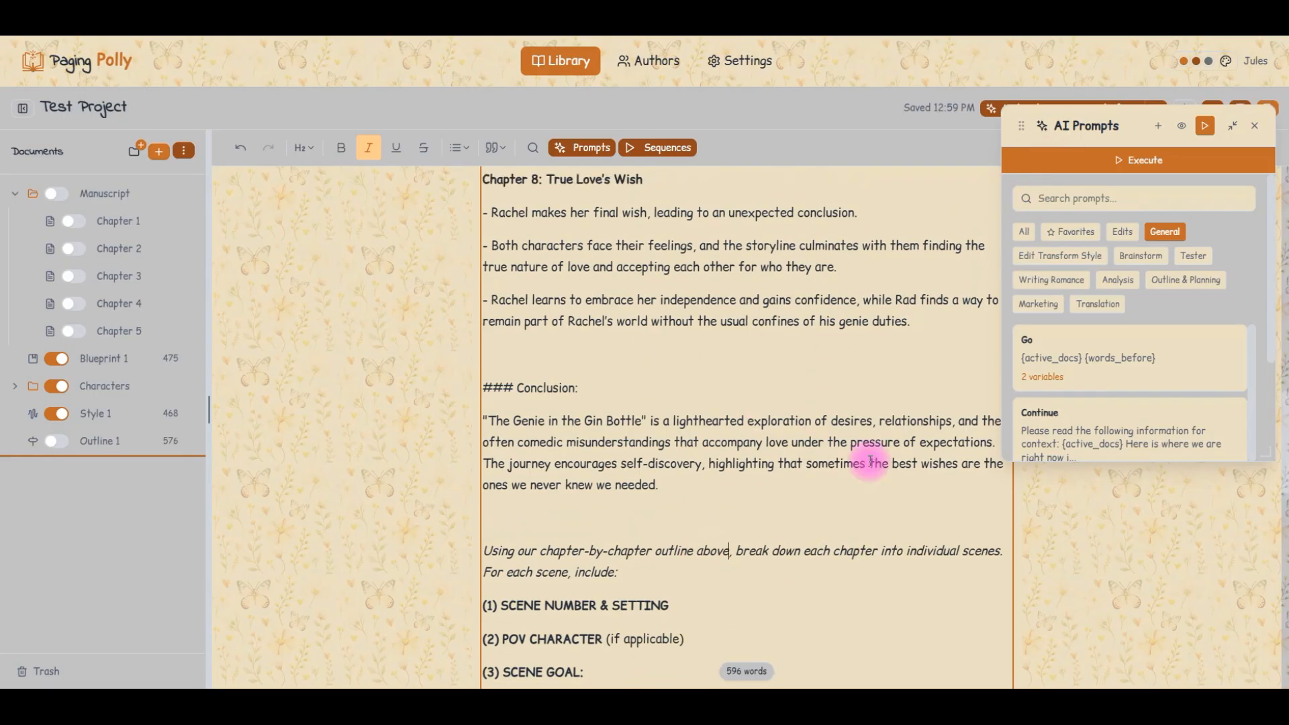
{"action": "scroll", "coordinate": [895, 374], "scroll_direction": "down", "scroll_amount": 5}
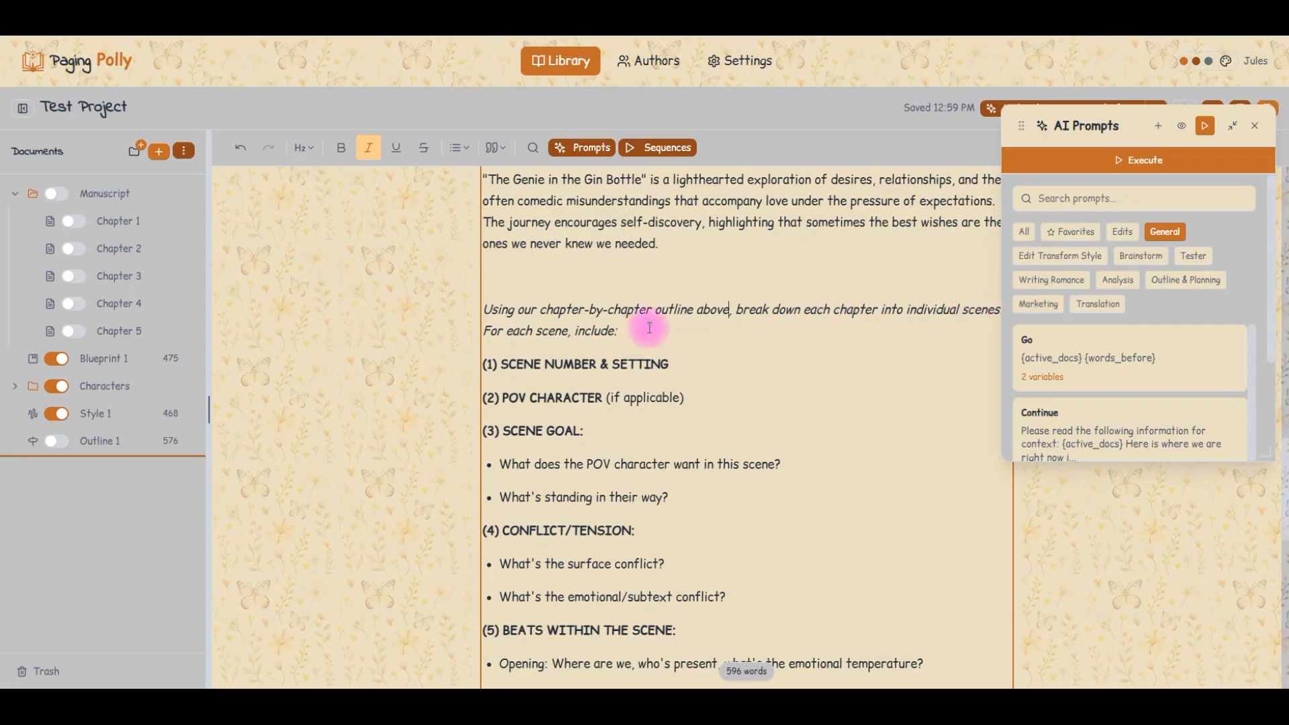
{"action": "scroll", "coordinate": [646, 329], "scroll_direction": "down", "scroll_amount": 7}
{"action": "scroll", "coordinate": [849, 342], "scroll_direction": "up", "scroll_amount": 7}
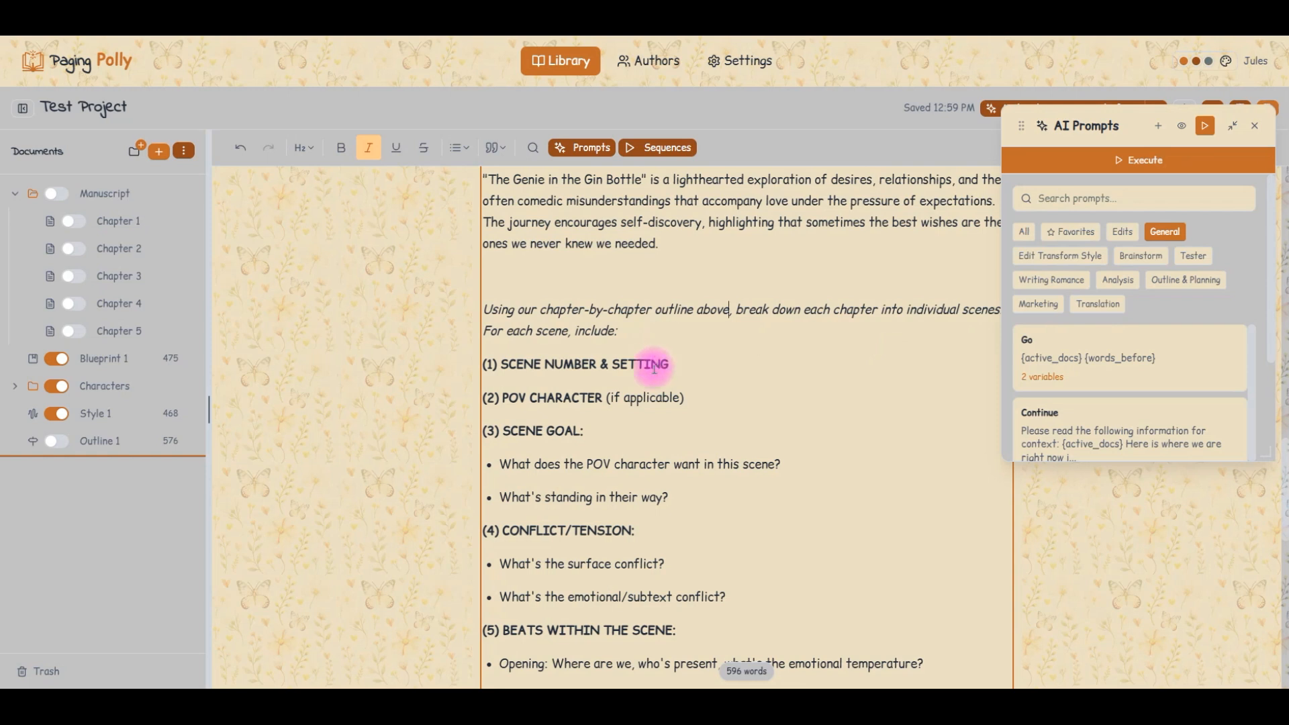
{"action": "scroll", "coordinate": [666, 366], "scroll_direction": "down", "scroll_amount": 15}
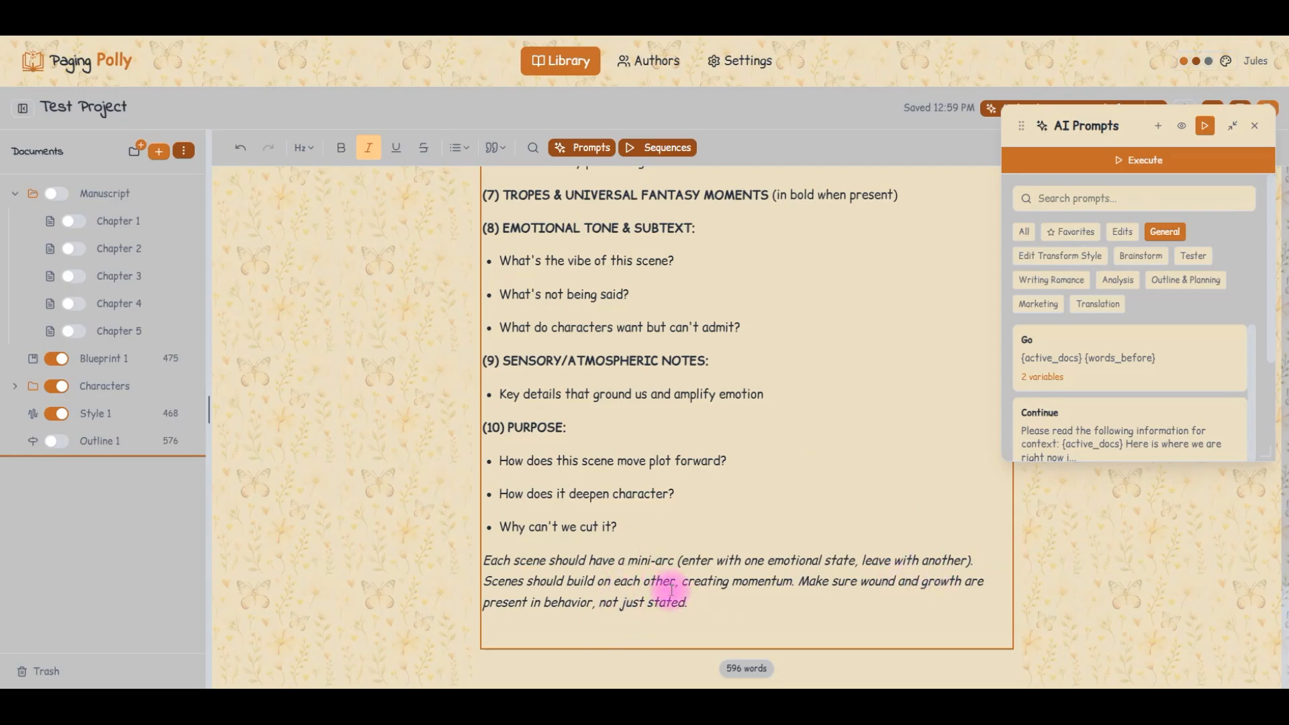
{"action": "left_click_drag", "start_coordinate": [688, 603], "coordinate": [483, 589]}
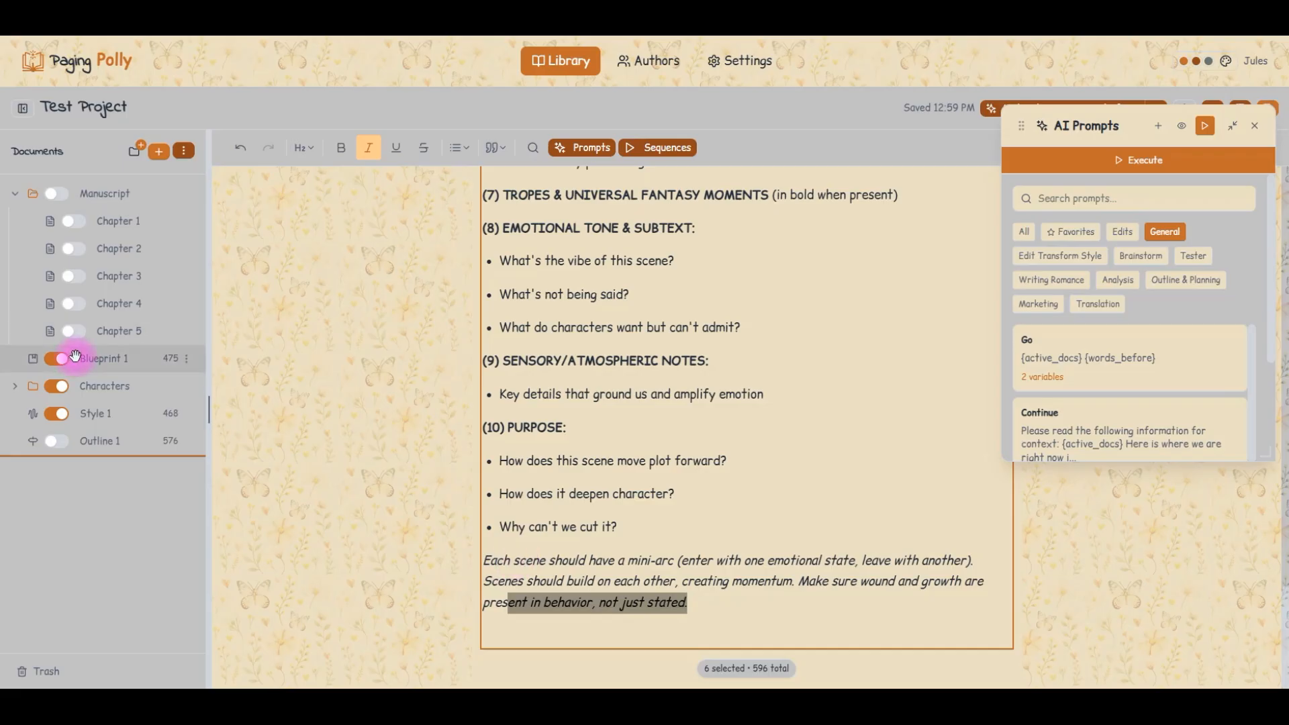
Step: Expand the Characters folder and open its first character document to read the profile
{"action": "left_click", "coordinate": [17, 386]}
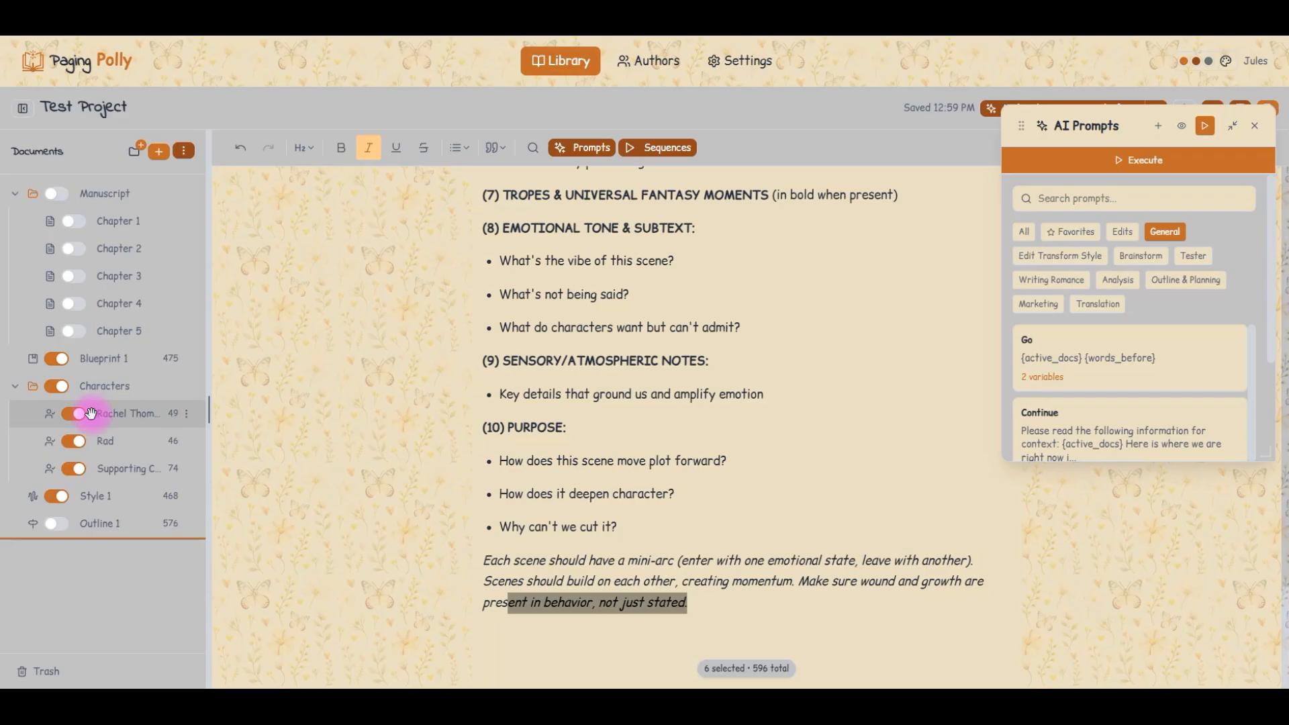
{"action": "left_click", "coordinate": [117, 414]}
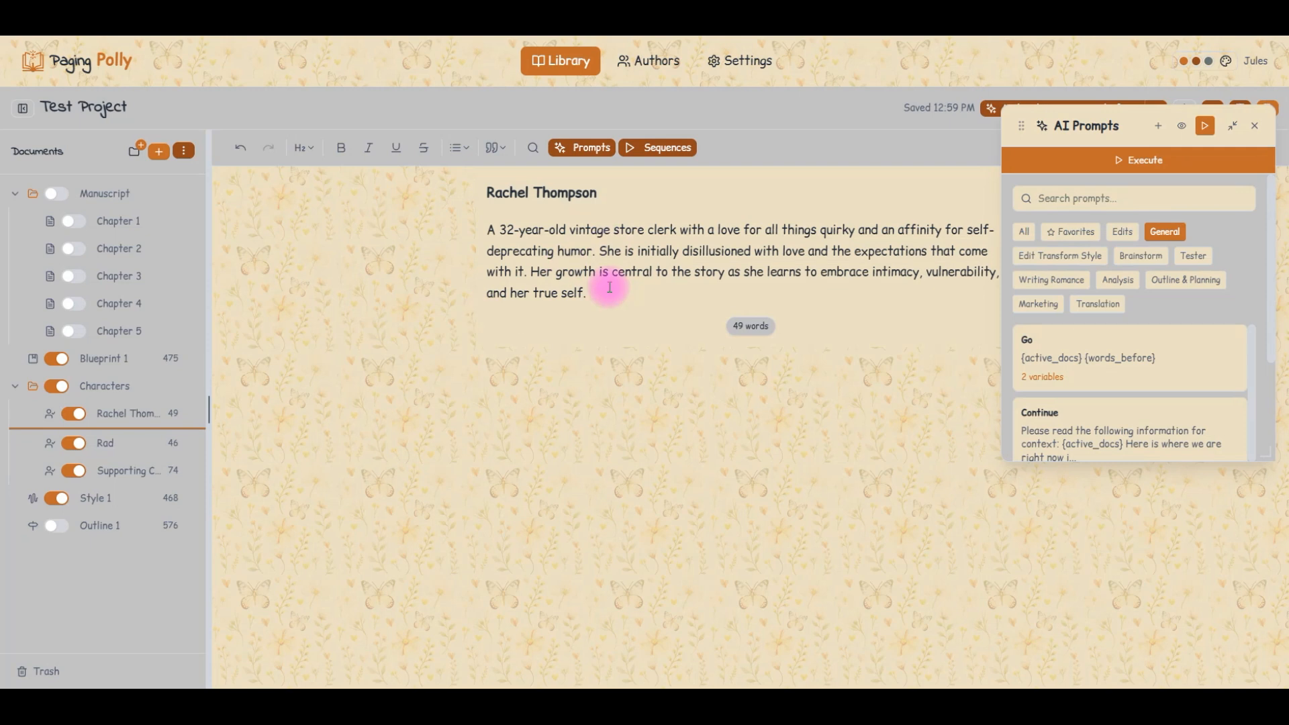
{"action": "left_click", "coordinate": [688, 287]}
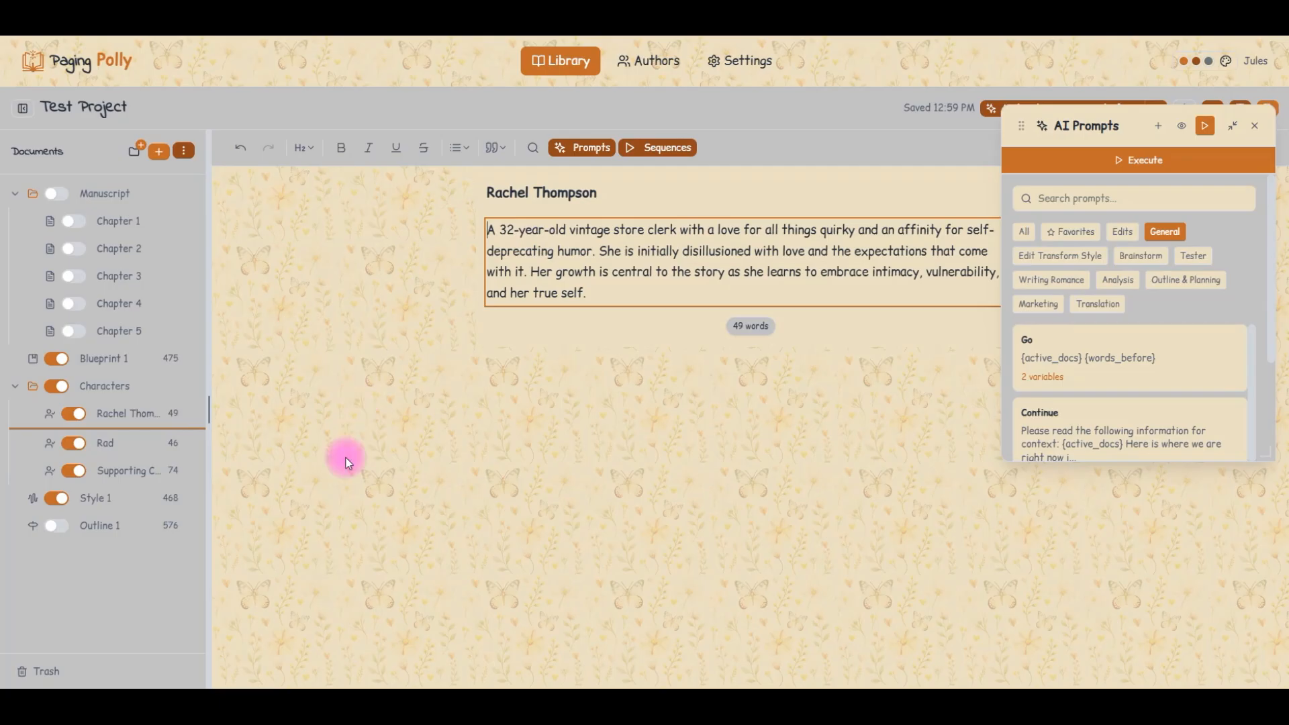
Step: Return to Outline 1 and run the Go prompt from below the final instruction paragraph
{"action": "left_click", "coordinate": [134, 523]}
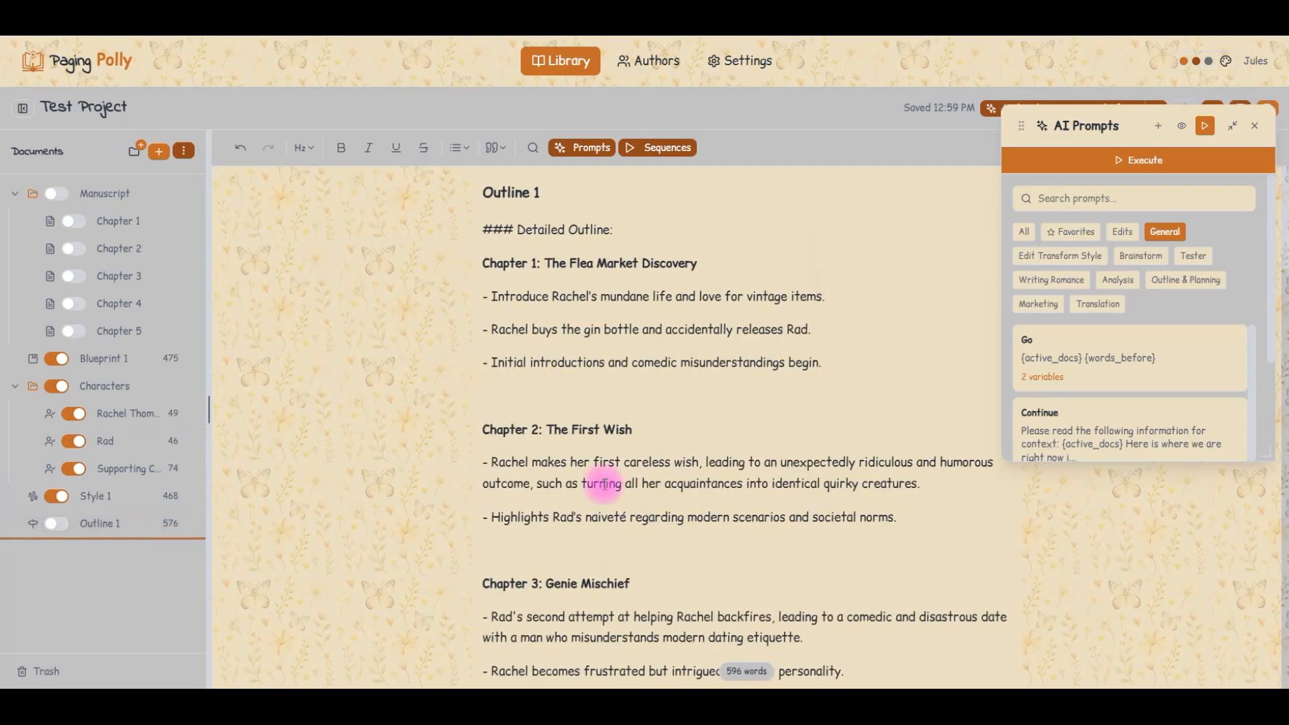
{"action": "scroll", "coordinate": [584, 470], "scroll_direction": "down", "scroll_amount": 20}
{"action": "left_click", "coordinate": [537, 632]}
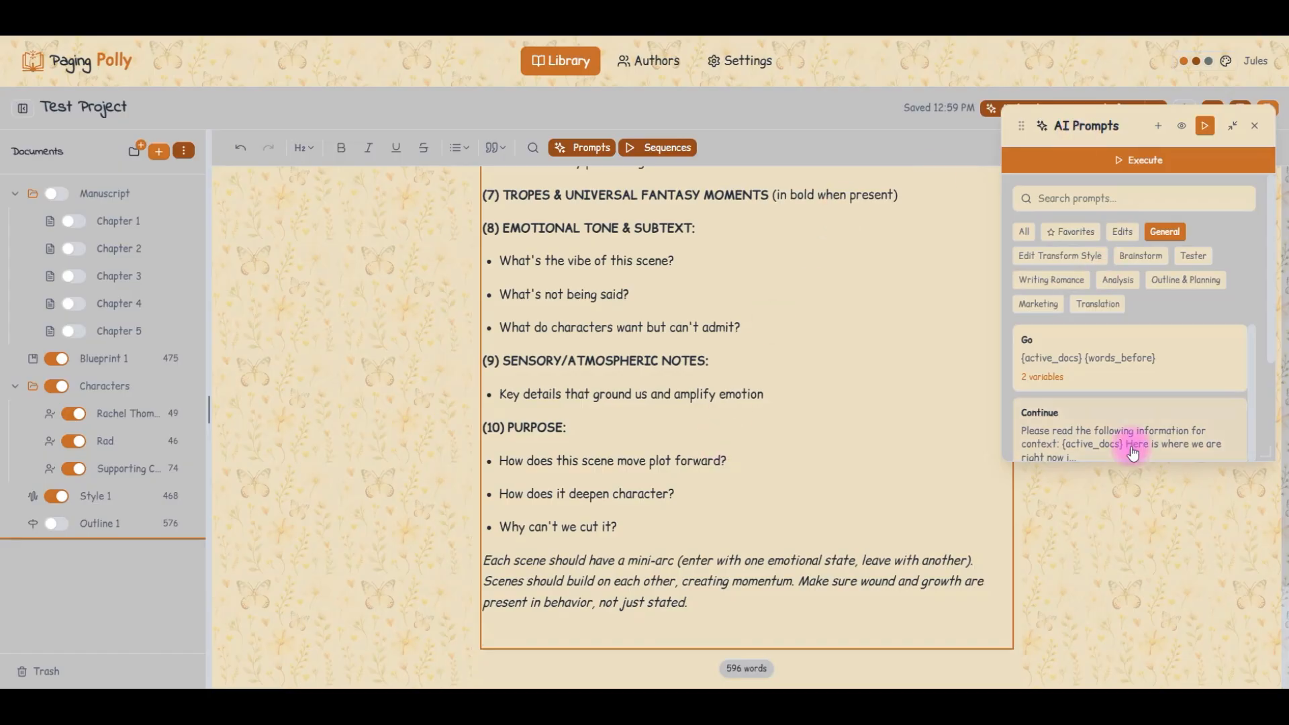
{"action": "left_click", "coordinate": [1111, 363]}
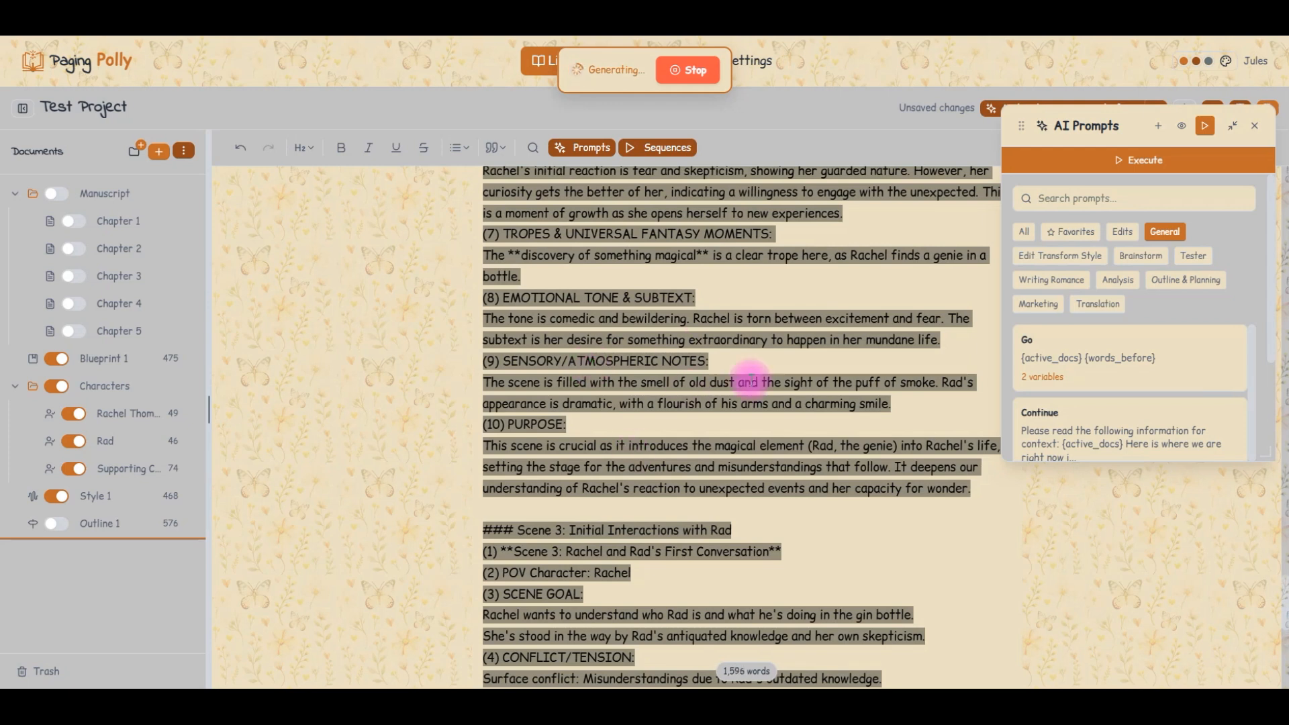
Step: Look over the generated Chapter 1 scene breakdown in Outline 1 and approve it
{"action": "scroll", "coordinate": [694, 381], "scroll_direction": "down", "scroll_amount": 10}
{"action": "scroll", "coordinate": [690, 393], "scroll_direction": "up", "scroll_amount": 20}
{"action": "scroll", "coordinate": [690, 393], "scroll_direction": "up", "scroll_amount": 12}
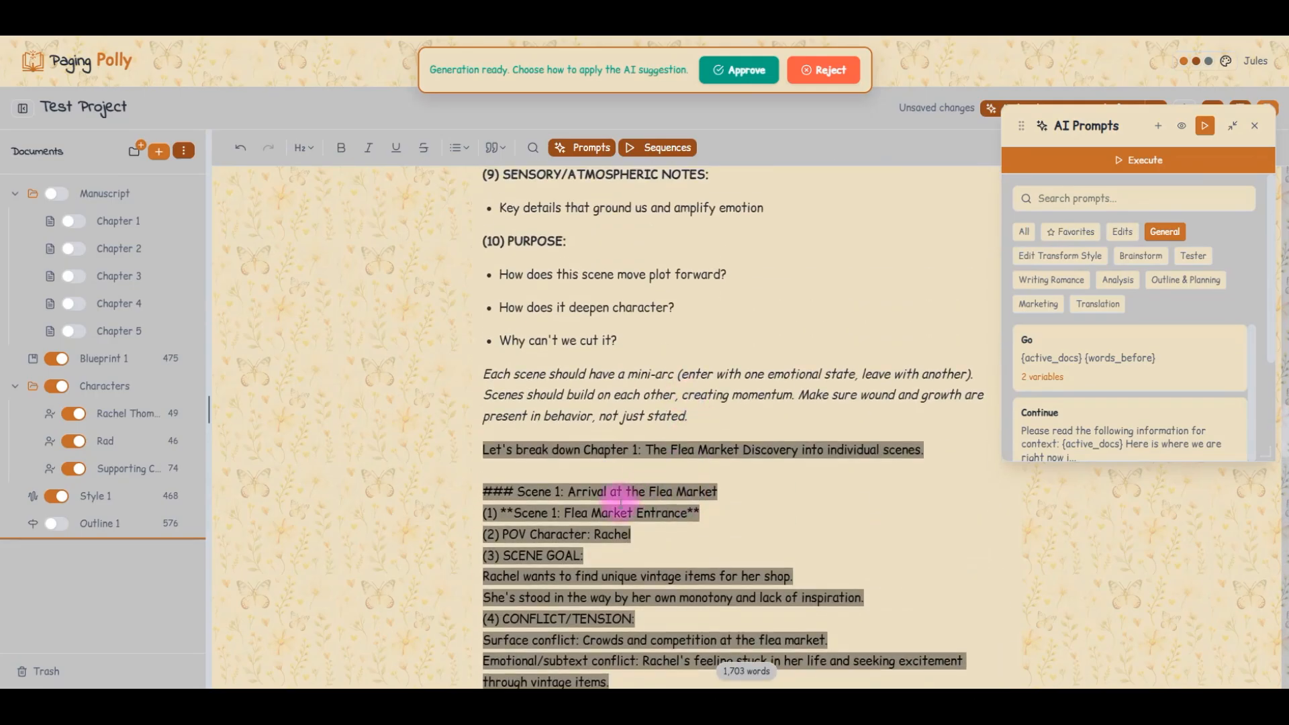
{"action": "left_click", "coordinate": [722, 70]}
{"action": "left_click", "coordinate": [669, 511]}
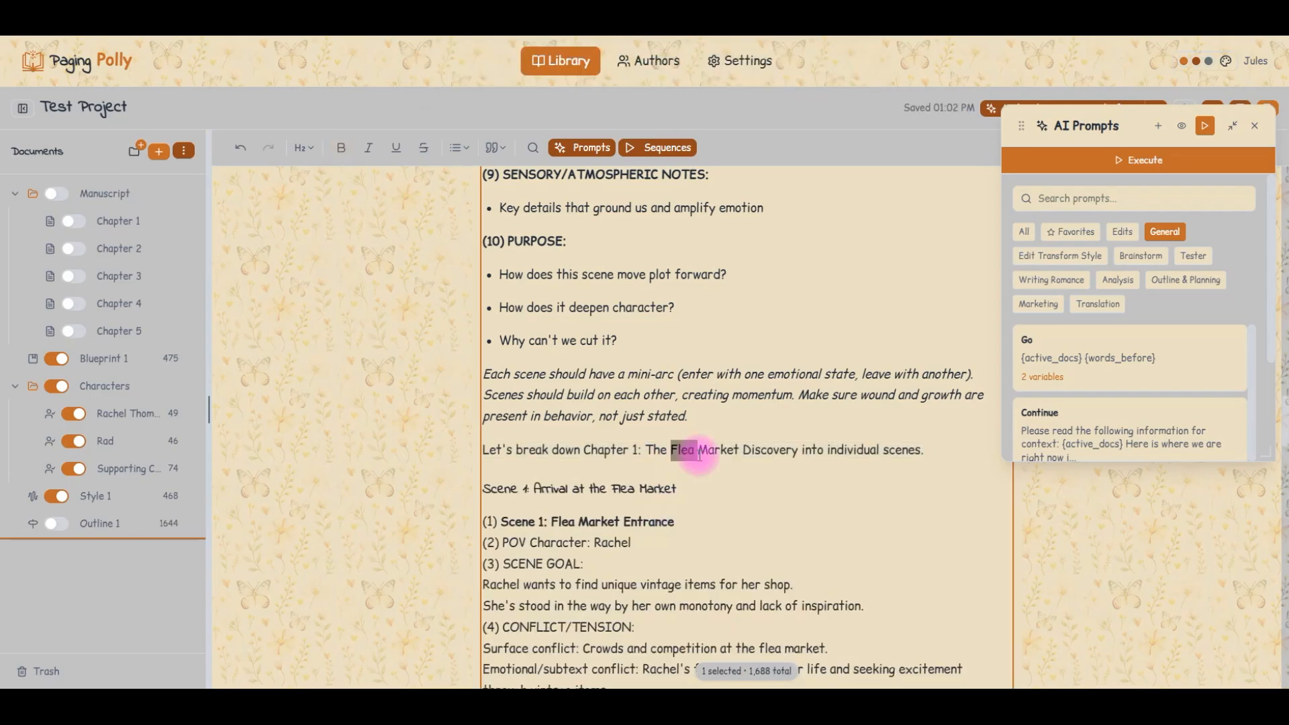
{"action": "left_click", "coordinate": [628, 447]}
Step: Add the request "That's great, please give me the scene by scene for chapter 2 now please" at the end of Outline 1
{"action": "scroll", "coordinate": [628, 447], "scroll_direction": "down", "scroll_amount": 15}
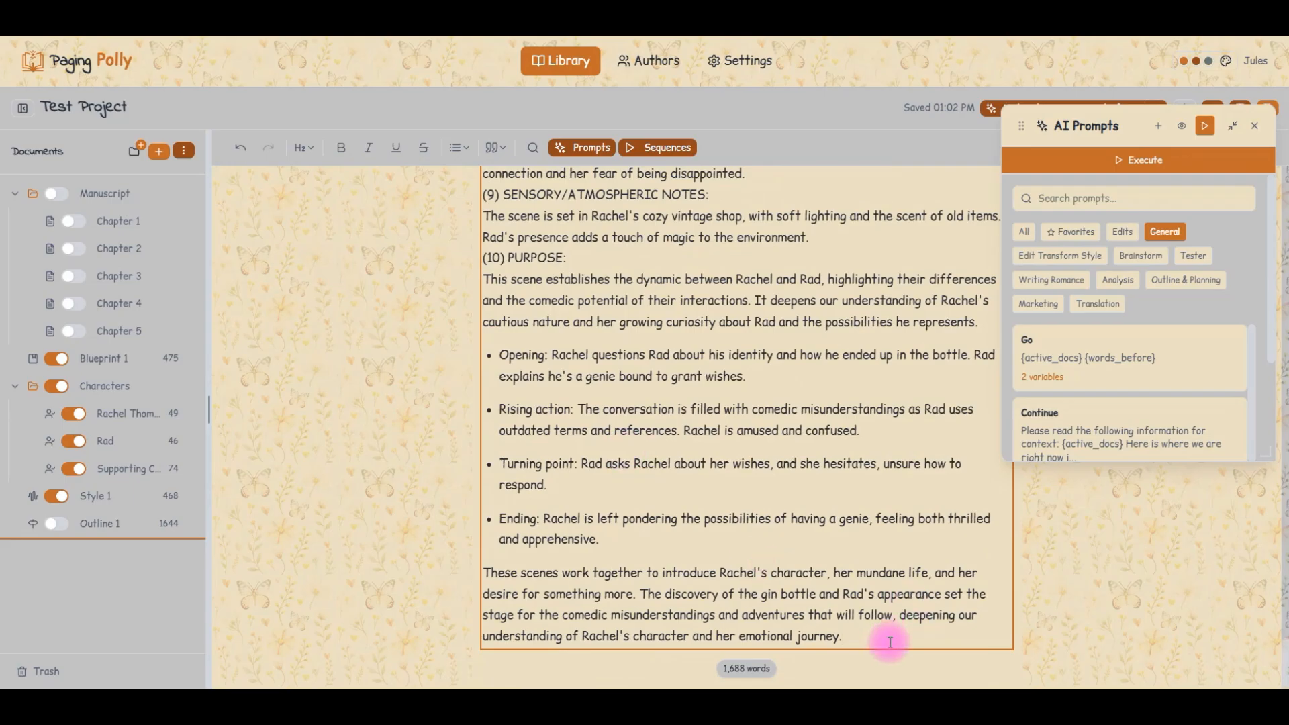
{"action": "key", "text": "Return"}
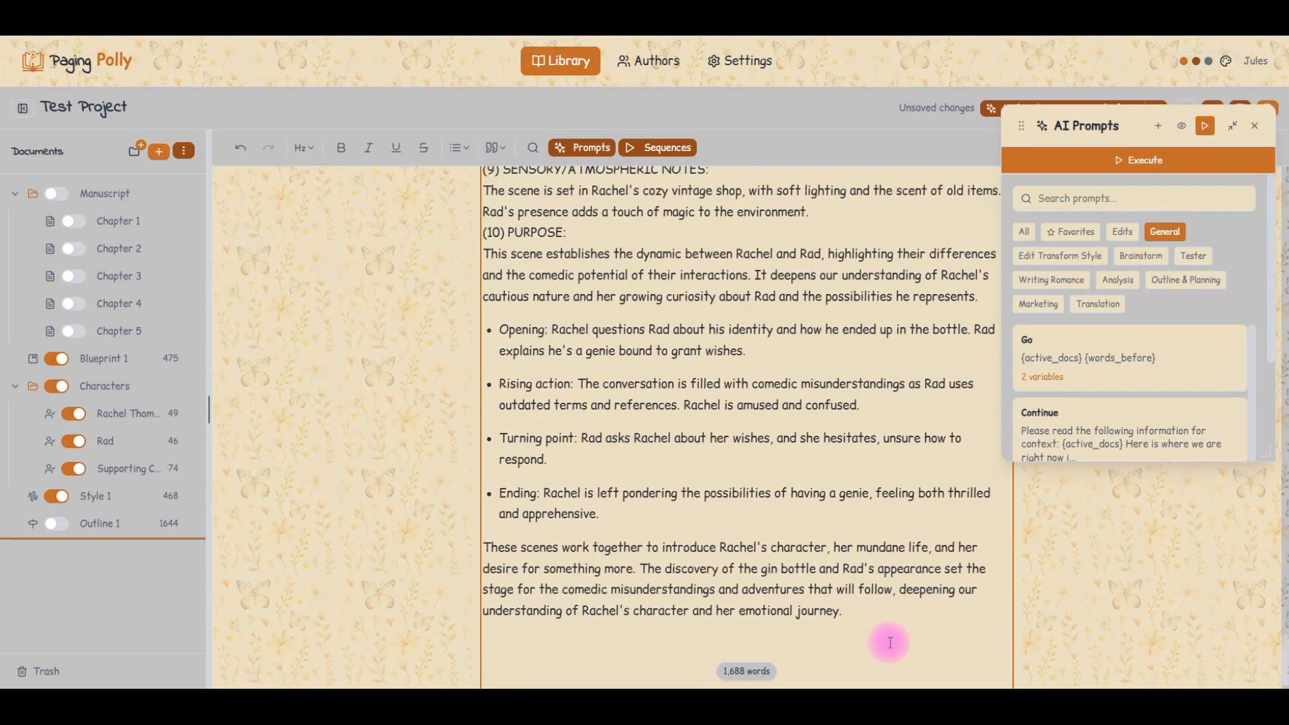
{"action": "type", "text": "That's great,"}
{"action": "scroll", "coordinate": [730, 447], "scroll_direction": "down", "scroll_amount": 1}
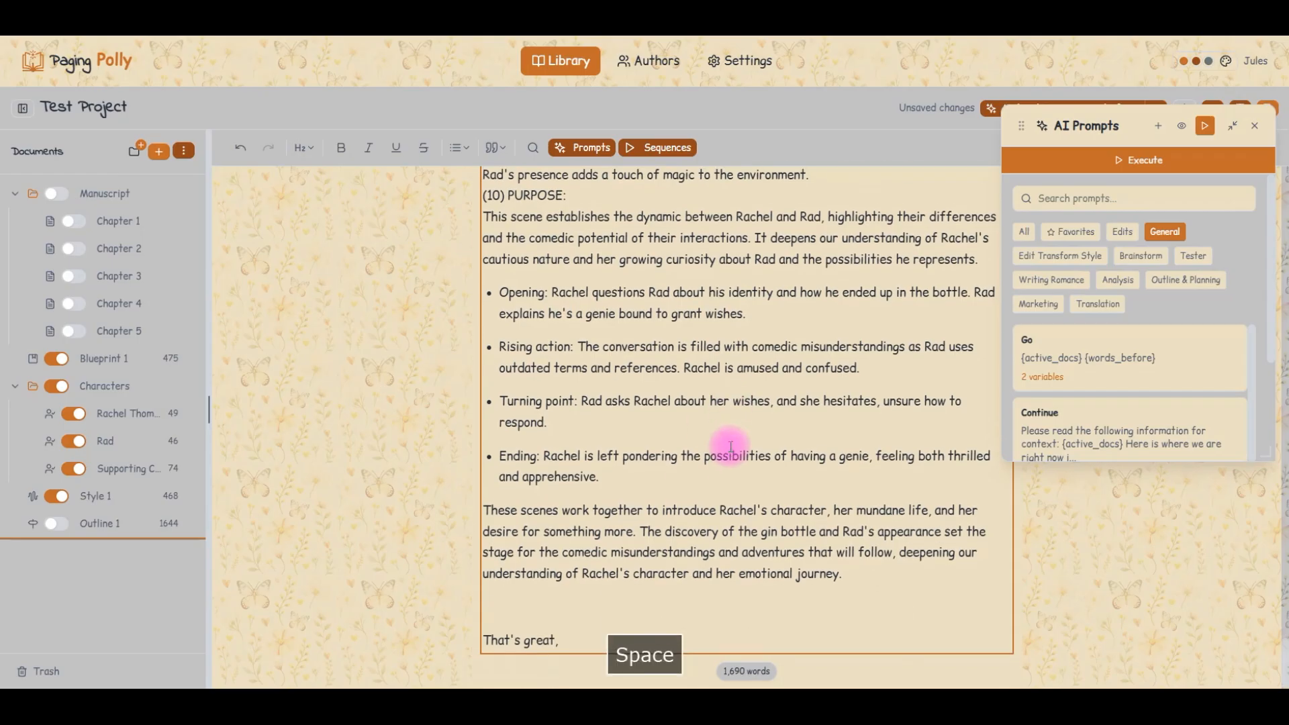
{"action": "type", "text": "please g"}
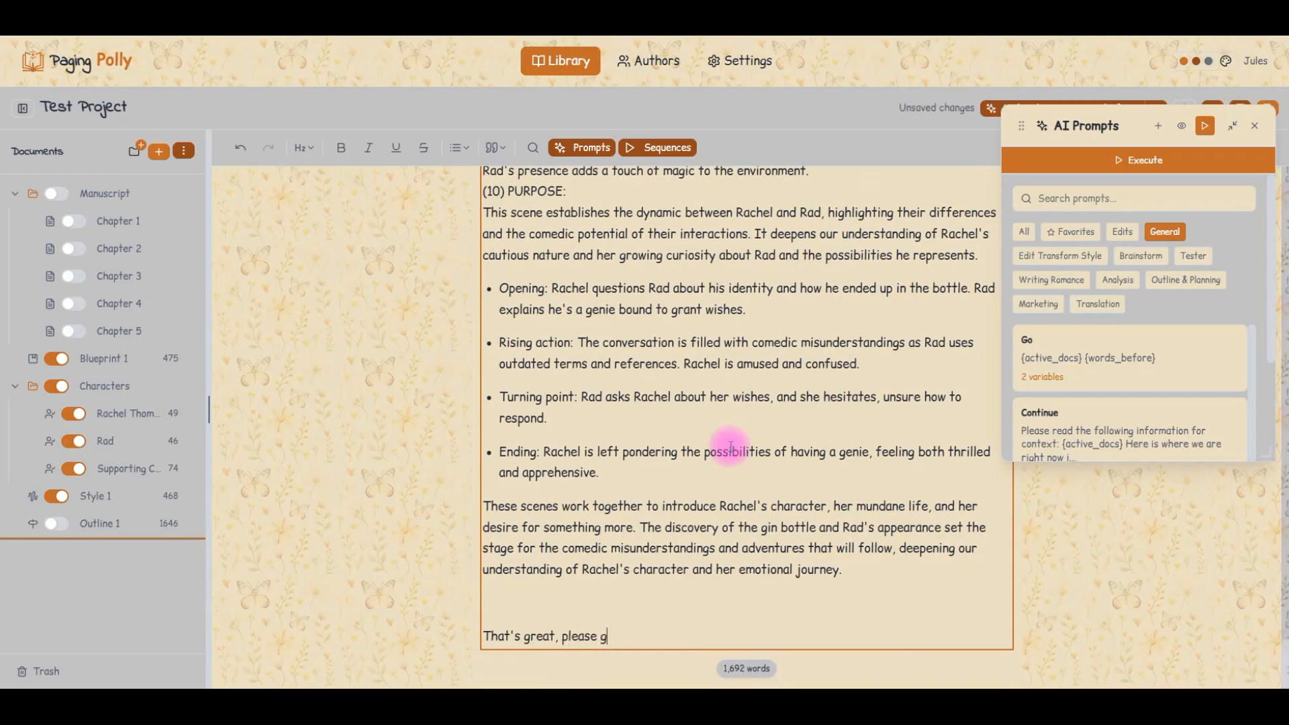
{"action": "type", "text": "ive me the chapt"}
{"action": "key", "text": "BackSpace"}
{"action": "key", "text": "BackSpace"}
{"action": "key", "text": "BackSpace"}
{"action": "key", "text": "BackSpace"}
{"action": "key", "text": "BackSpace"}
{"action": "type", "text": "scene by scene for chapter "}
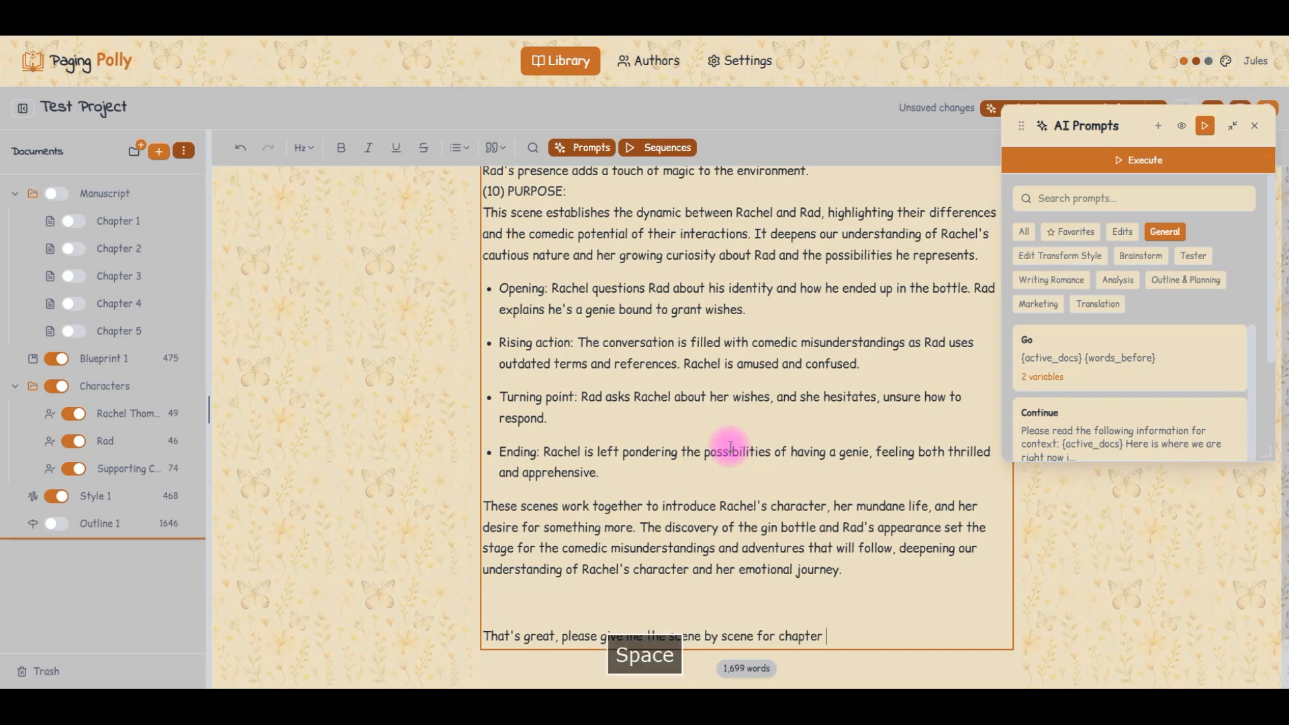
{"action": "type", "text": "2 now please"}
{"action": "key", "text": "Return"}
Step: Run the Go prompt on the Chapter 2 request and approve the generated scene breakdown
{"action": "left_click", "coordinate": [1096, 360]}
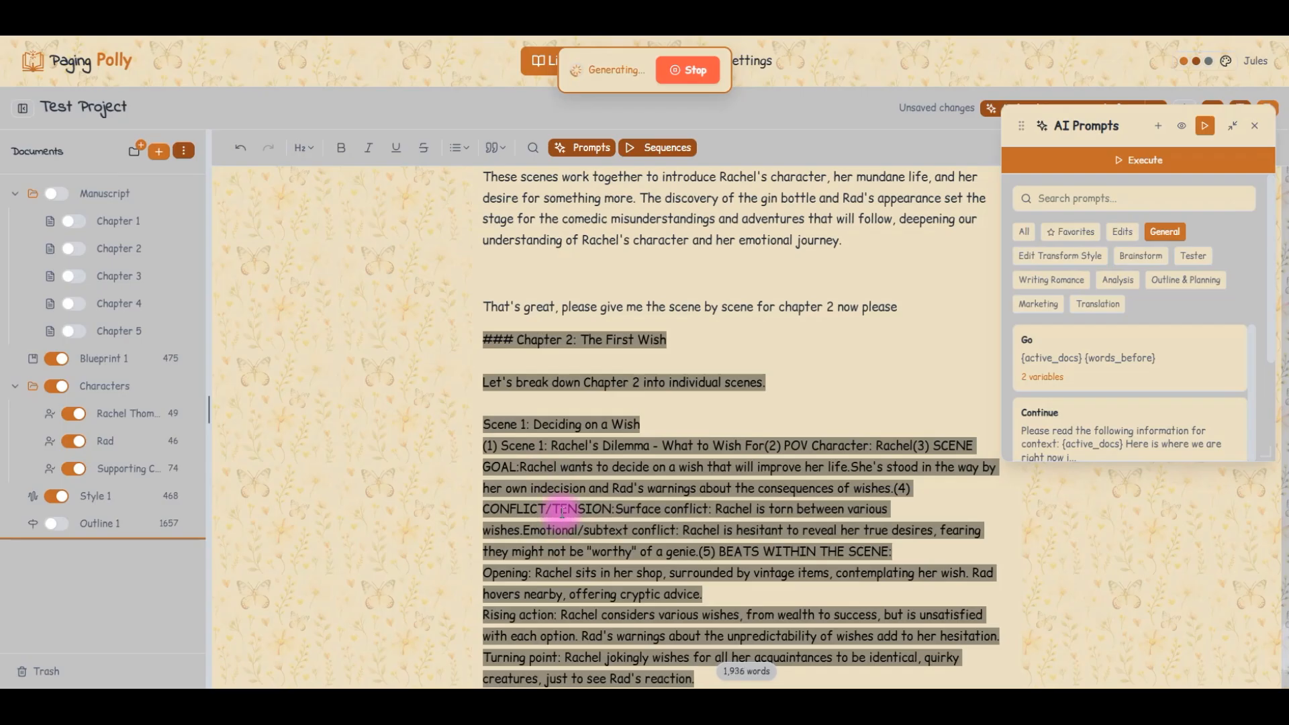
{"action": "left_click_drag", "start_coordinate": [1015, 123], "coordinate": [1015, 179]}
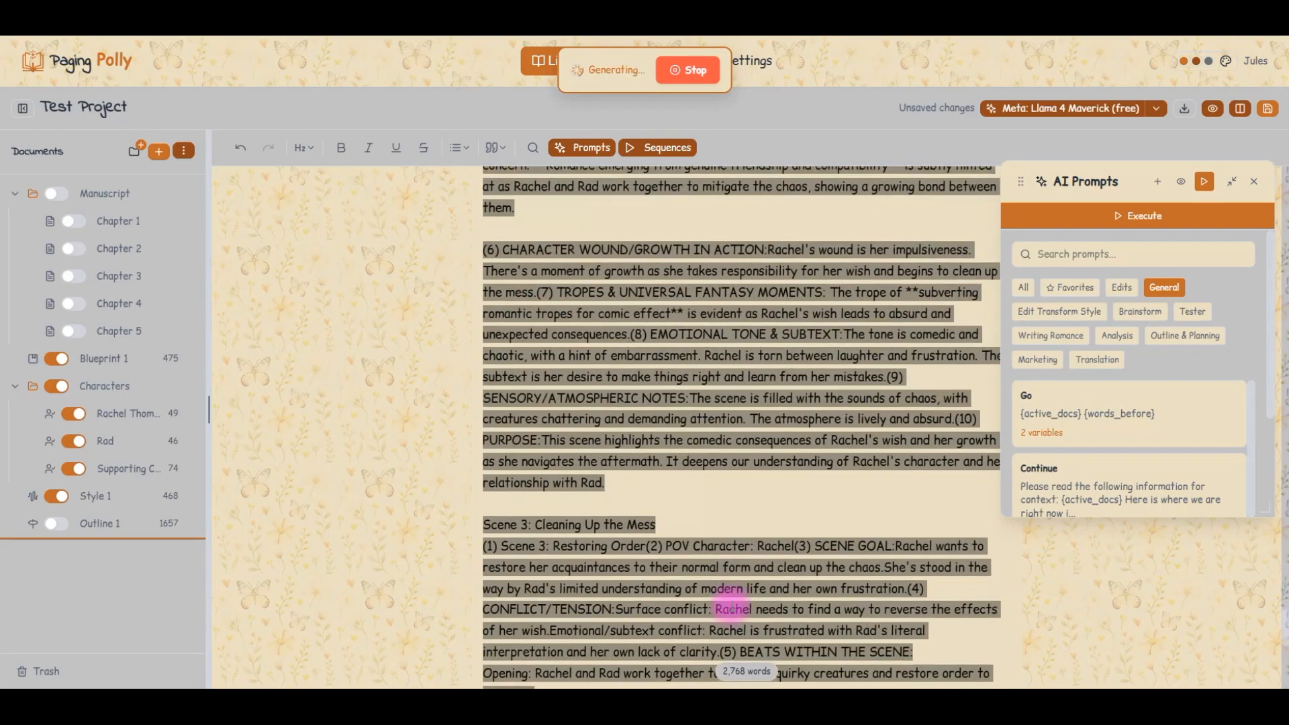
{"action": "left_click", "coordinate": [743, 70]}
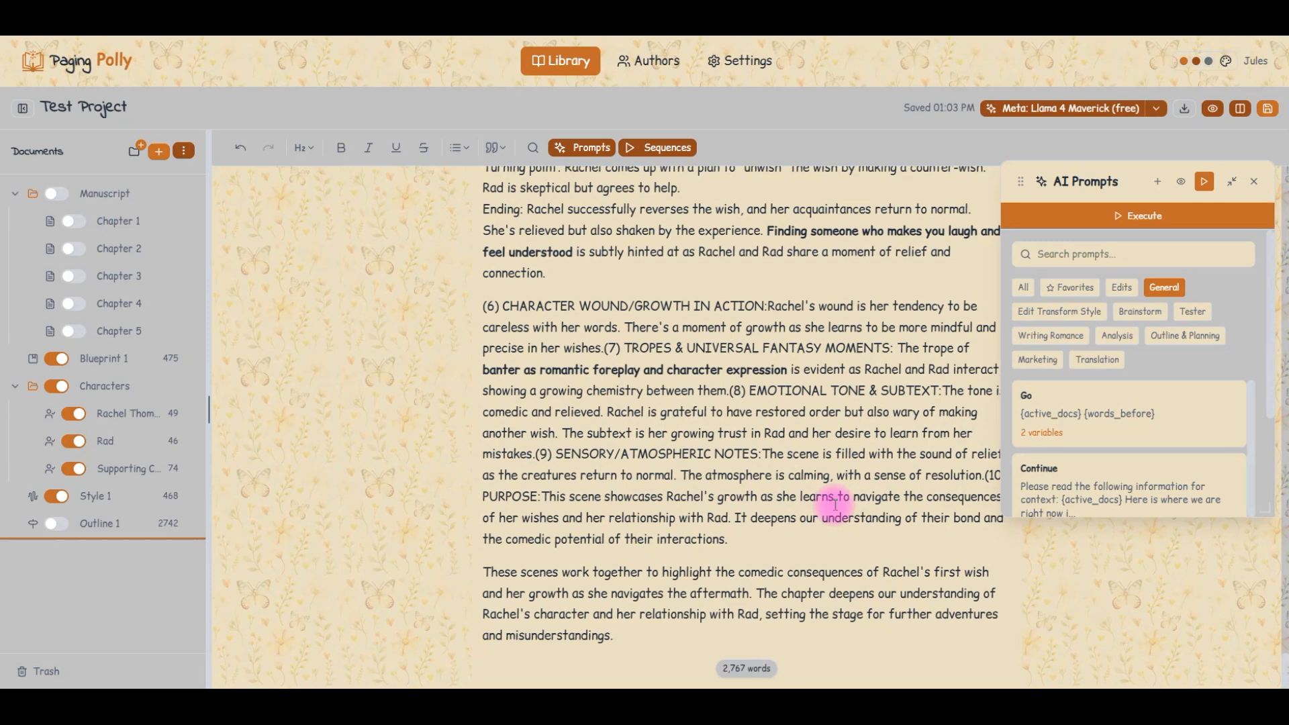
Step: Copy Outline 1's generated Chapter 1 breakdown, from "Chapter 1: The Flea Market Discovery" through the Ending beat of Scene 3
{"action": "scroll", "coordinate": [834, 503], "scroll_direction": "up", "scroll_amount": 15}
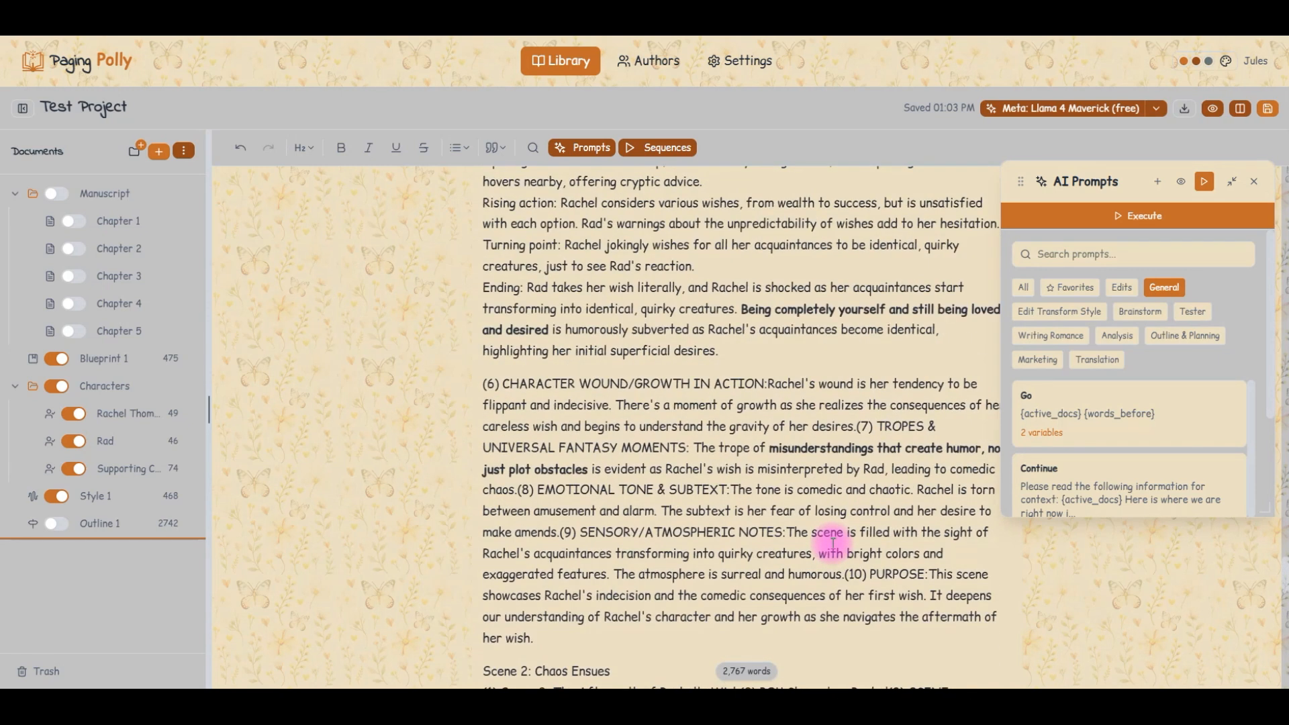
{"action": "scroll", "coordinate": [833, 542], "scroll_direction": "up", "scroll_amount": 10}
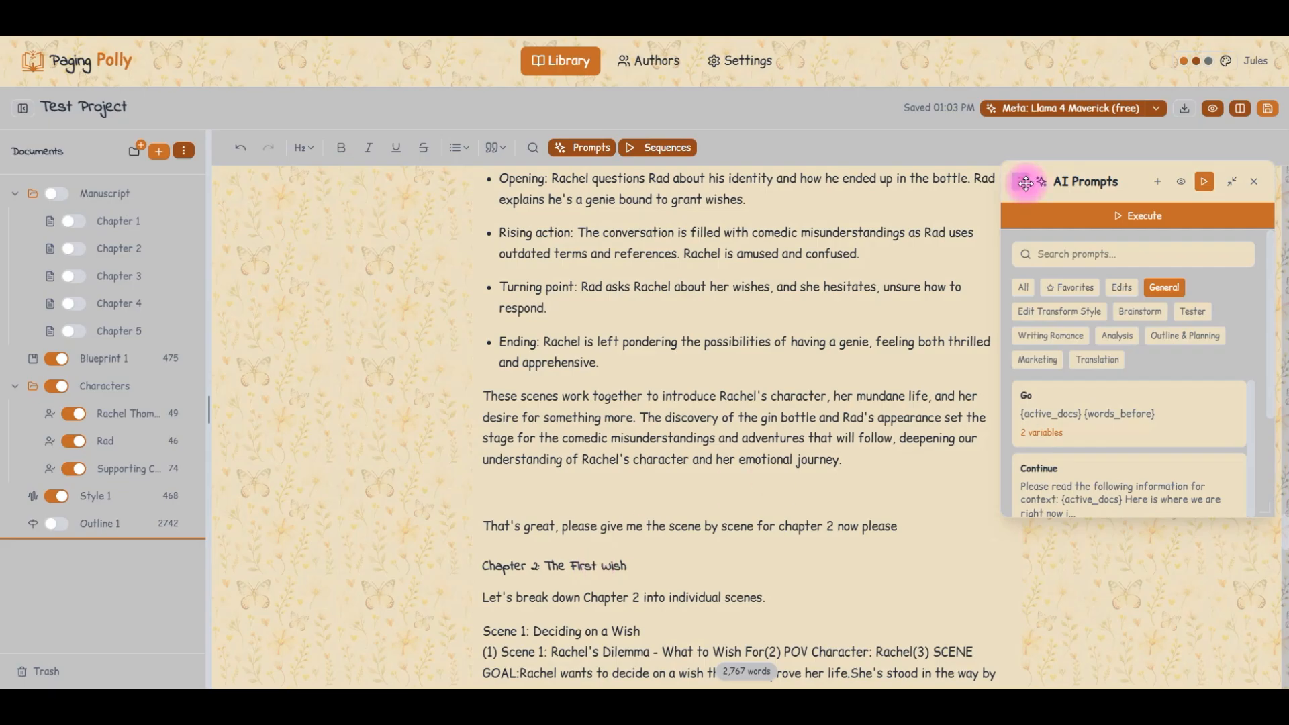
{"action": "left_click_drag", "start_coordinate": [1020, 181], "coordinate": [1025, 163]}
{"action": "scroll", "coordinate": [525, 534], "scroll_direction": "up", "scroll_amount": 12}
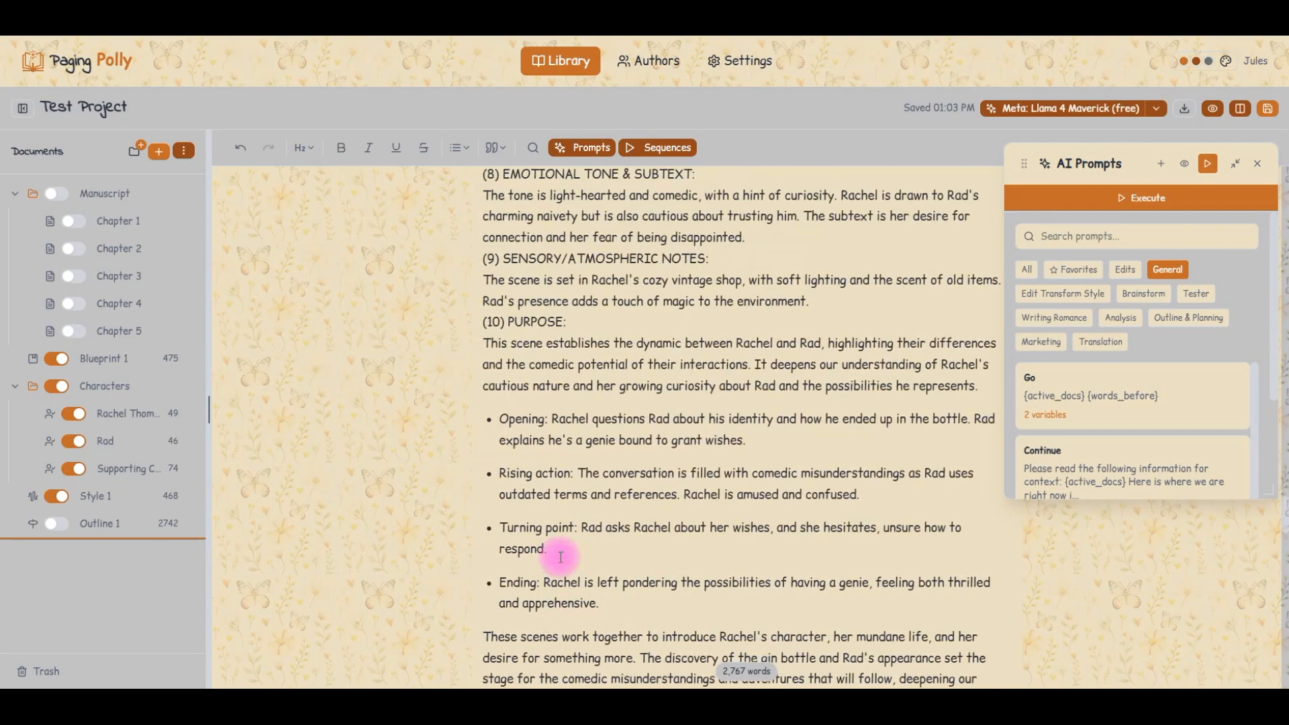
{"action": "scroll", "coordinate": [561, 574], "scroll_direction": "up", "scroll_amount": 15}
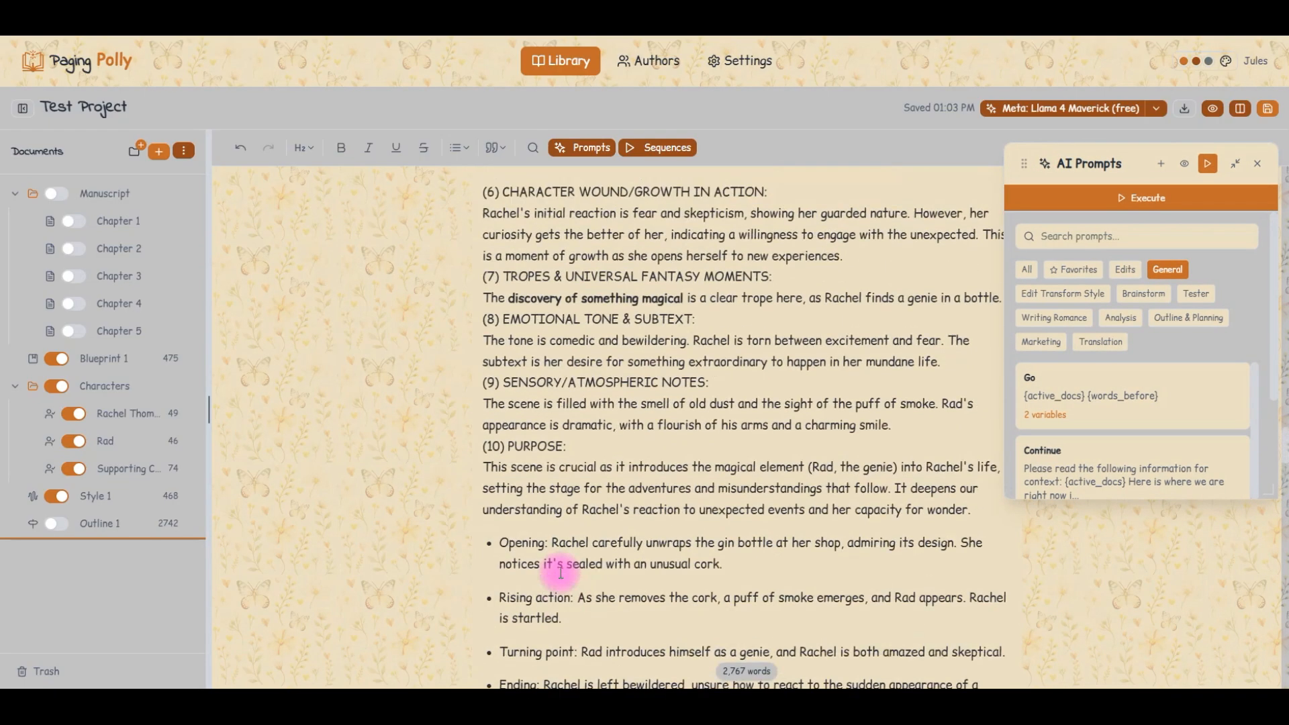
{"action": "scroll", "coordinate": [560, 574], "scroll_direction": "up", "scroll_amount": 6}
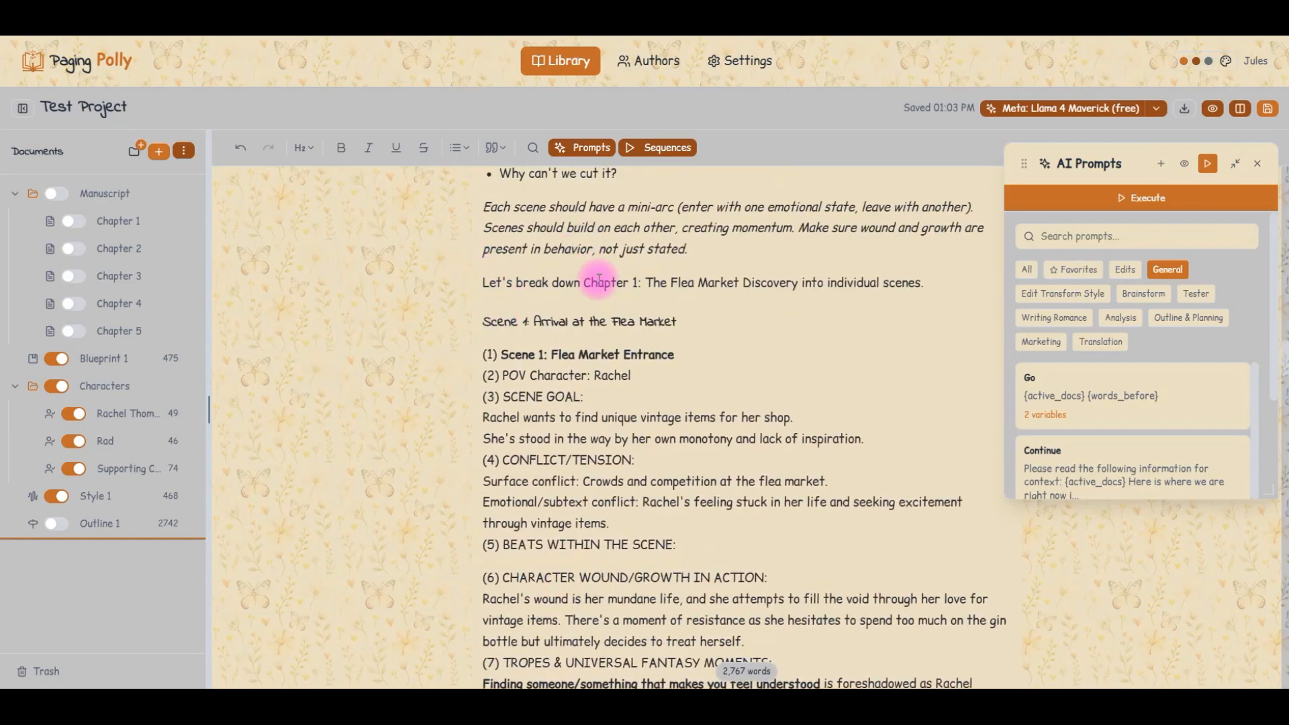
{"action": "left_click_drag", "start_coordinate": [583, 280], "coordinate": [680, 433]}
{"action": "scroll", "coordinate": [786, 356], "scroll_direction": "down", "scroll_amount": 15}
{"action": "scroll", "coordinate": [786, 365], "scroll_direction": "down", "scroll_amount": 12}
{"action": "scroll", "coordinate": [779, 365], "scroll_direction": "down", "scroll_amount": 10}
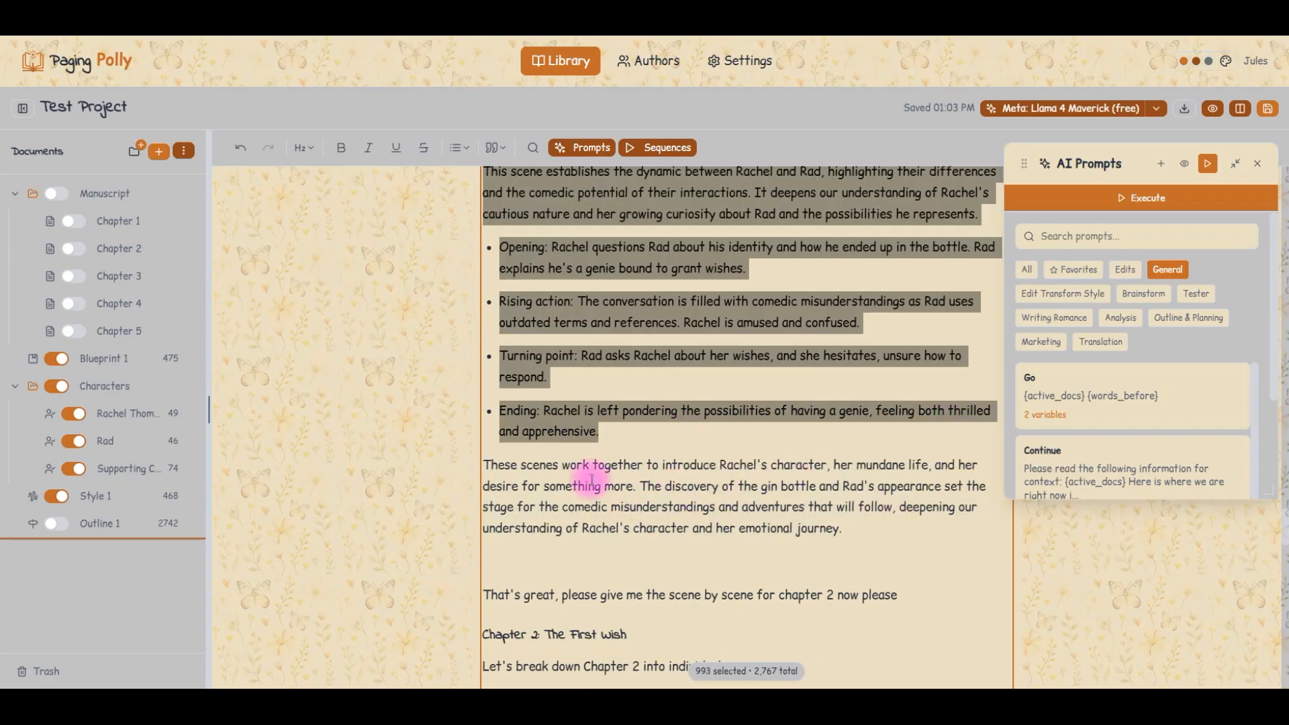
{"action": "key", "text": "ctrl+c"}
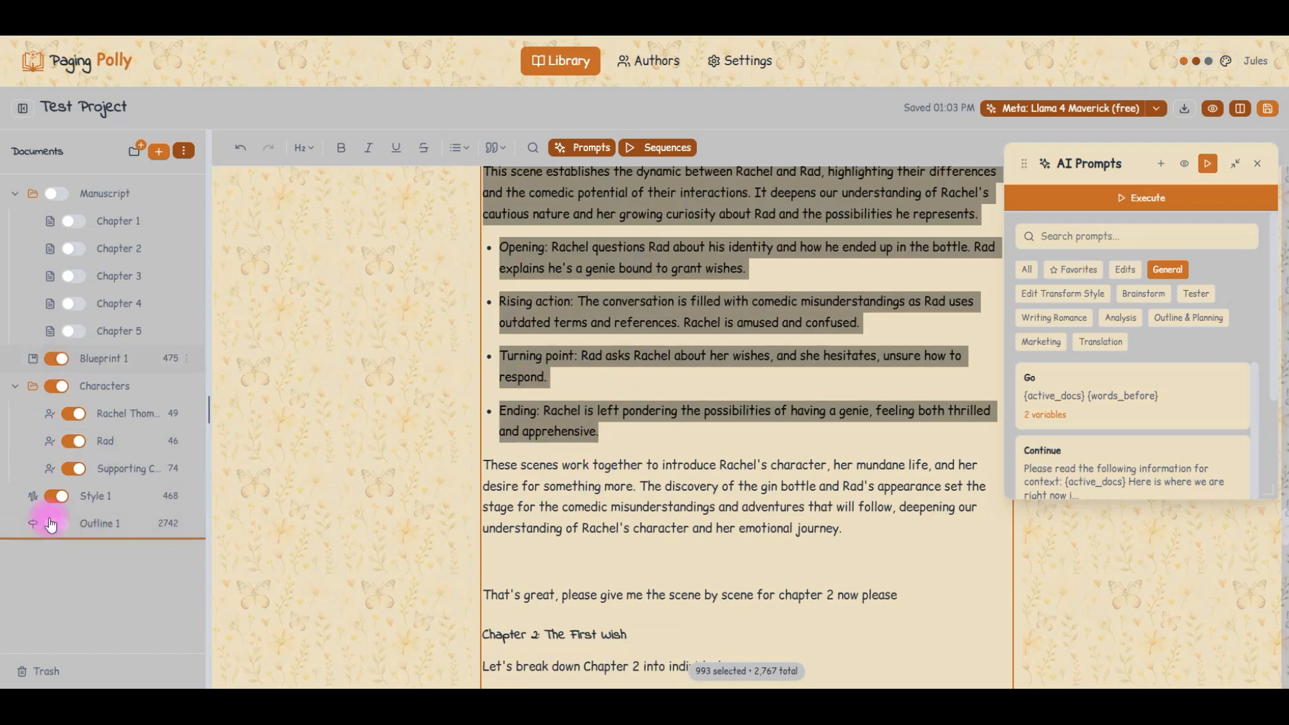
Step: Open the empty Chapter 1 document in the Manuscript folder and paste the copied scene breakdown into it
{"action": "left_click", "coordinate": [105, 221]}
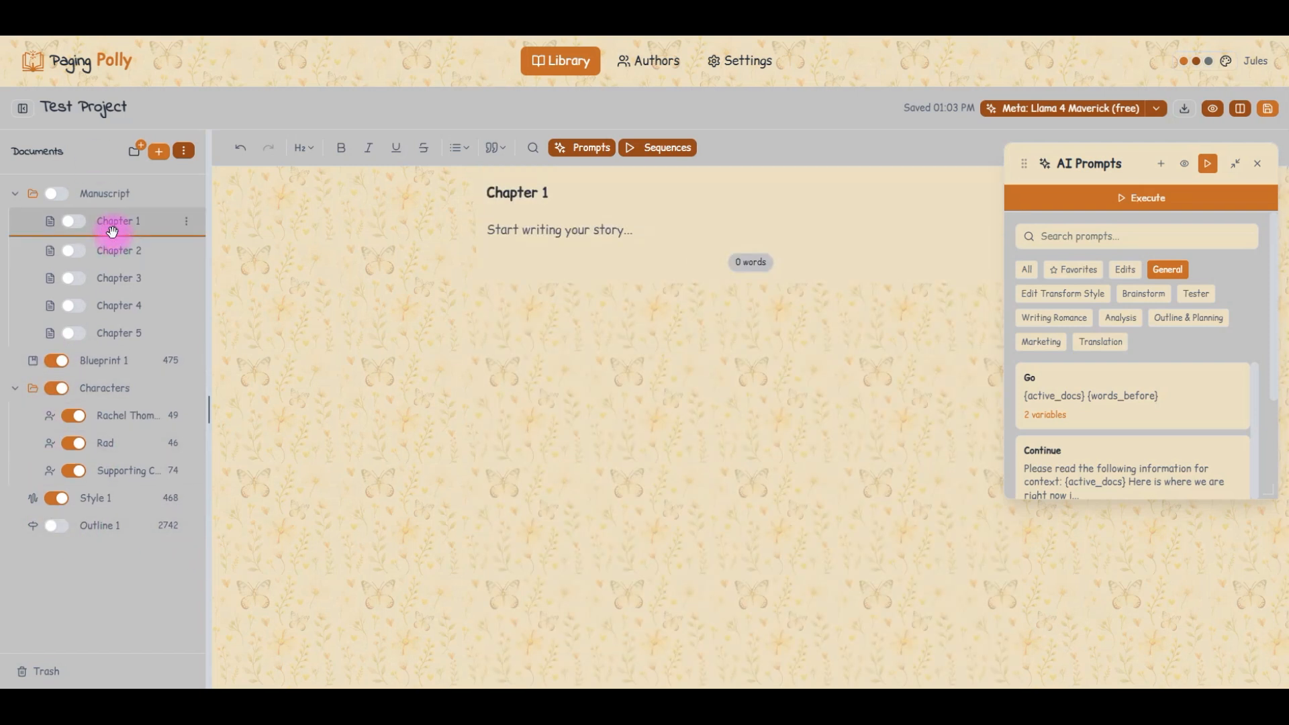
{"action": "left_click", "coordinate": [610, 231]}
{"action": "key", "text": "ctrl+v"}
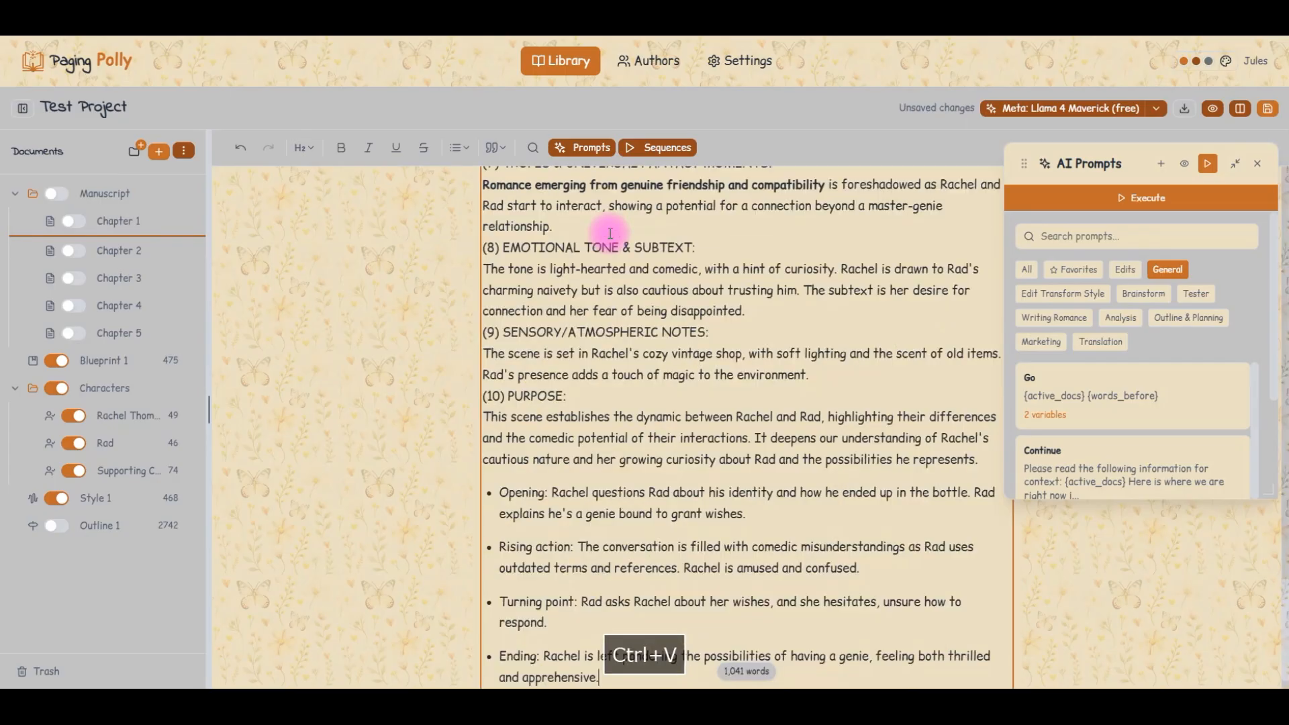
Step: Review the pasted breakdown of Scenes 1 to 3 in the Chapter 1 document and move the AI Prompts window lower
{"action": "scroll", "coordinate": [656, 547], "scroll_direction": "down", "scroll_amount": 10}
{"action": "scroll", "coordinate": [644, 558], "scroll_direction": "up", "scroll_amount": 10}
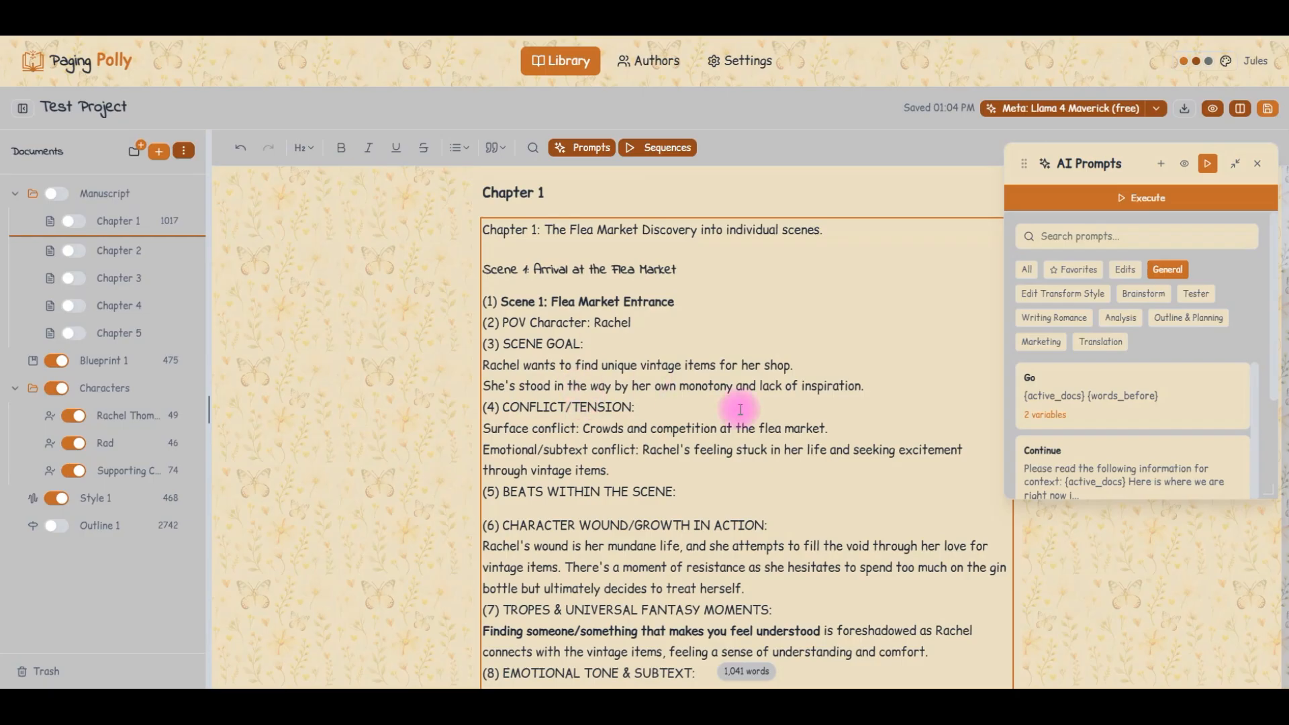
{"action": "scroll", "coordinate": [735, 385], "scroll_direction": "down", "scroll_amount": 5}
{"action": "scroll", "coordinate": [732, 380], "scroll_direction": "down", "scroll_amount": 5}
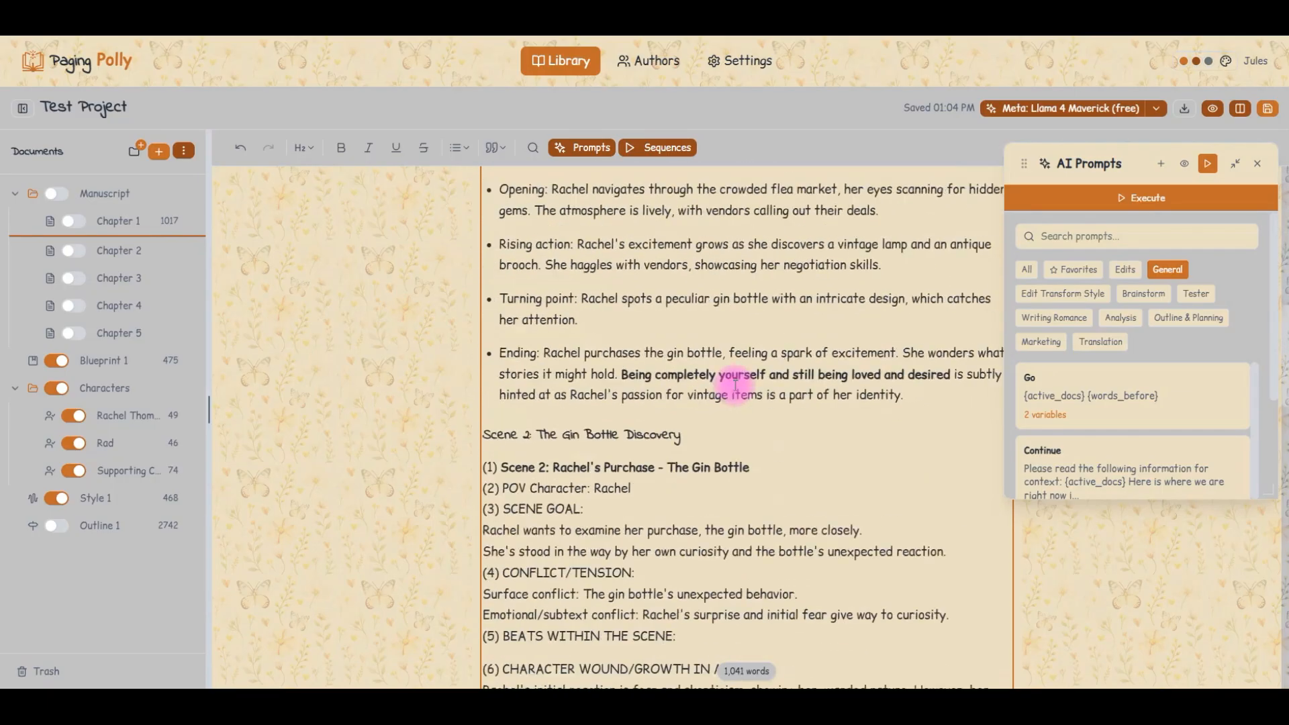
{"action": "scroll", "coordinate": [680, 354], "scroll_direction": "up", "scroll_amount": 6}
{"action": "scroll", "coordinate": [671, 359], "scroll_direction": "down", "scroll_amount": 3}
{"action": "scroll", "coordinate": [699, 437], "scroll_direction": "up", "scroll_amount": 6}
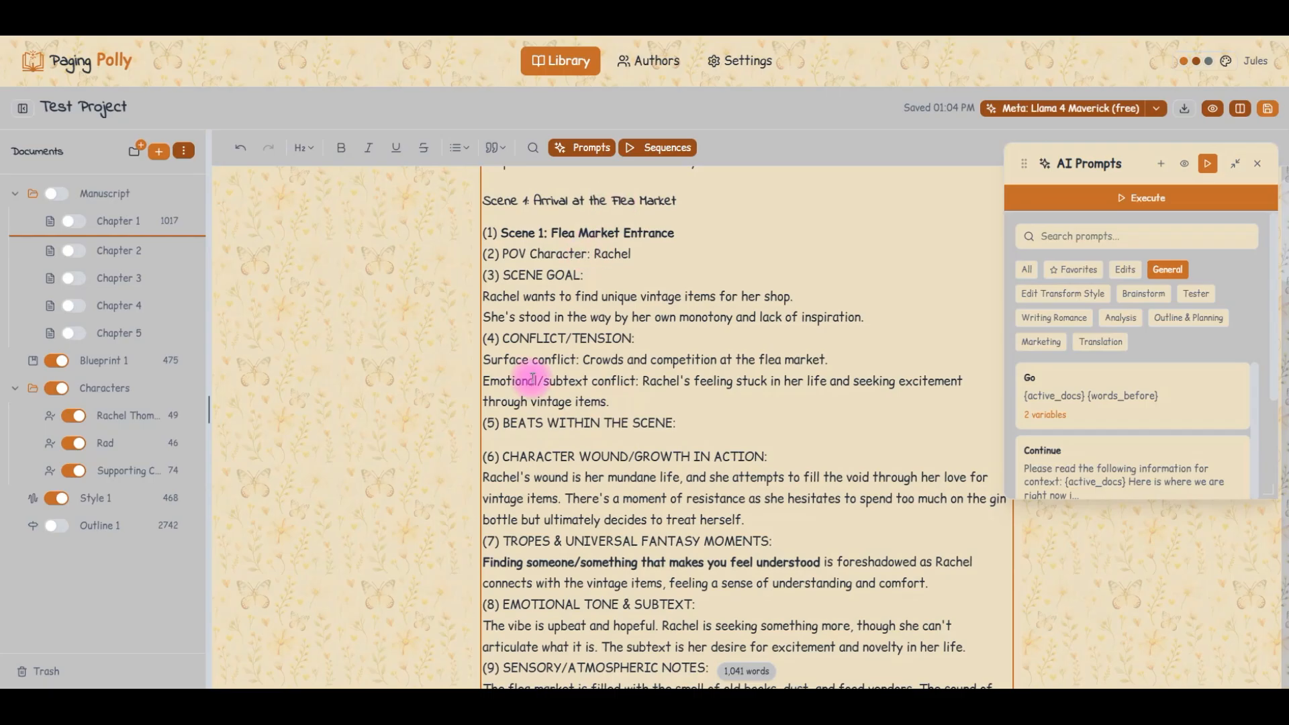
{"action": "scroll", "coordinate": [530, 377], "scroll_direction": "down", "scroll_amount": 12}
{"action": "scroll", "coordinate": [514, 398], "scroll_direction": "down", "scroll_amount": 1}
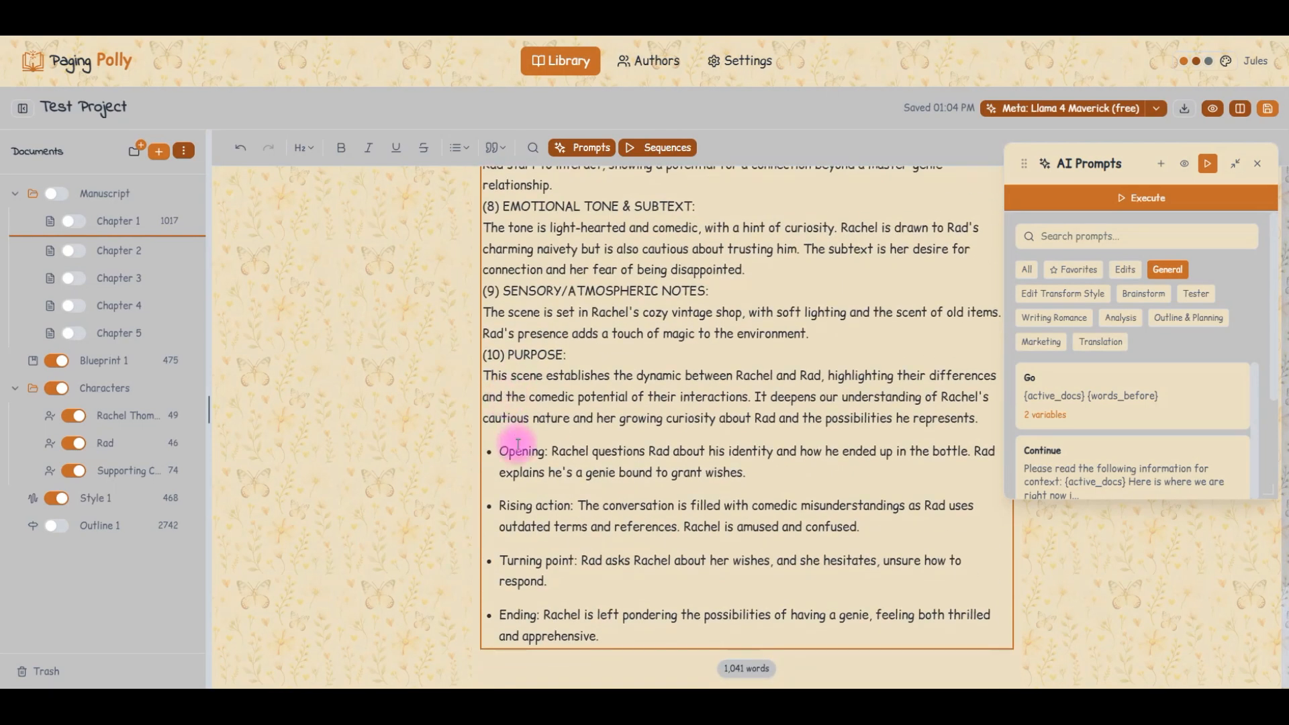
{"action": "scroll", "coordinate": [516, 443], "scroll_direction": "up", "scroll_amount": 9}
{"action": "left_click_drag", "start_coordinate": [1018, 165], "coordinate": [1025, 198]}
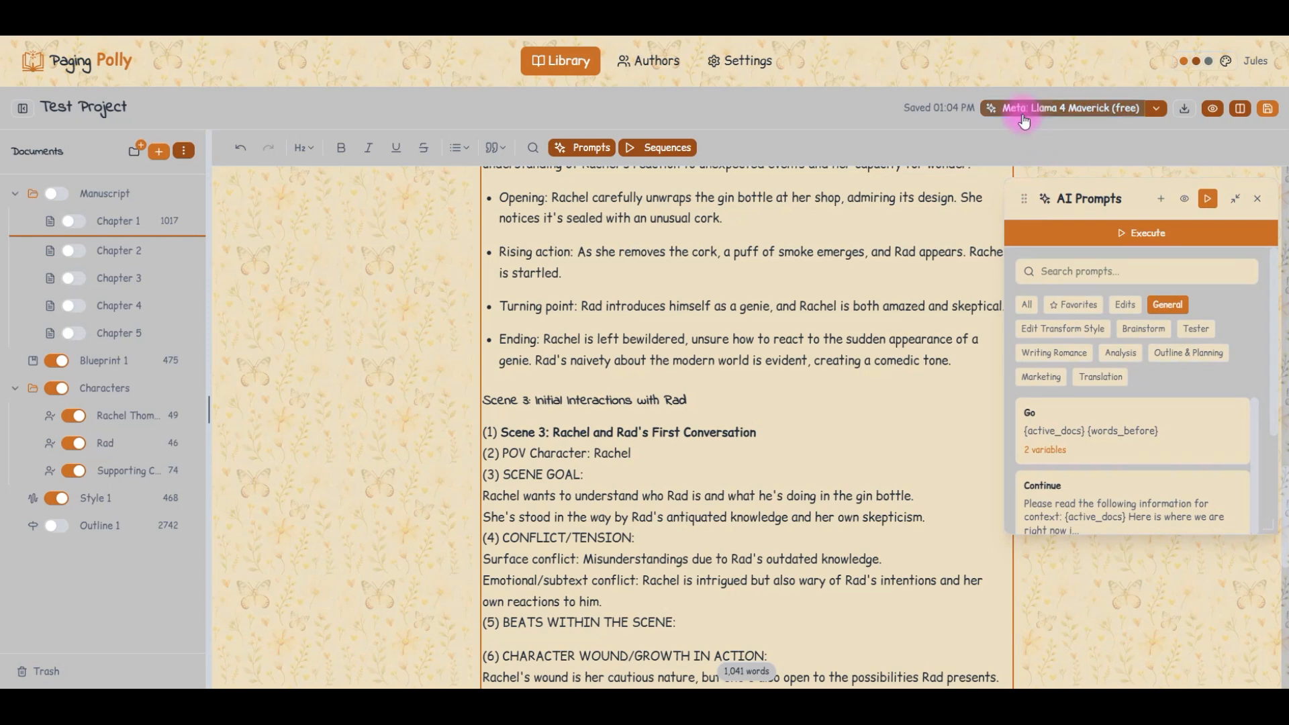
Step: Insert a blank line in the Chapter 1 document between Scene 1's Ending beat and the Scene 2 heading
{"action": "scroll", "coordinate": [541, 457], "scroll_direction": "down", "scroll_amount": 8}
{"action": "scroll", "coordinate": [548, 475], "scroll_direction": "up", "scroll_amount": 7}
{"action": "scroll", "coordinate": [548, 475], "scroll_direction": "up", "scroll_amount": 10}
{"action": "scroll", "coordinate": [552, 430], "scroll_direction": "down", "scroll_amount": 4}
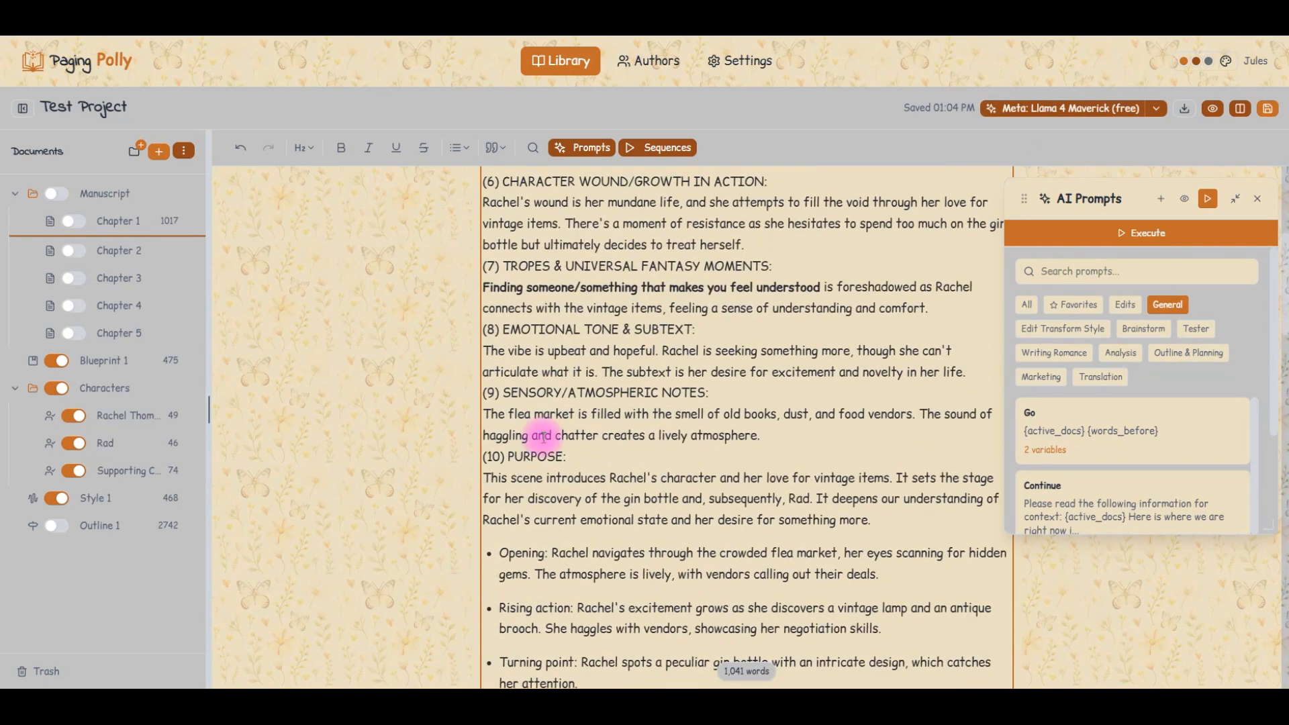
{"action": "scroll", "coordinate": [633, 470], "scroll_direction": "down", "scroll_amount": 3}
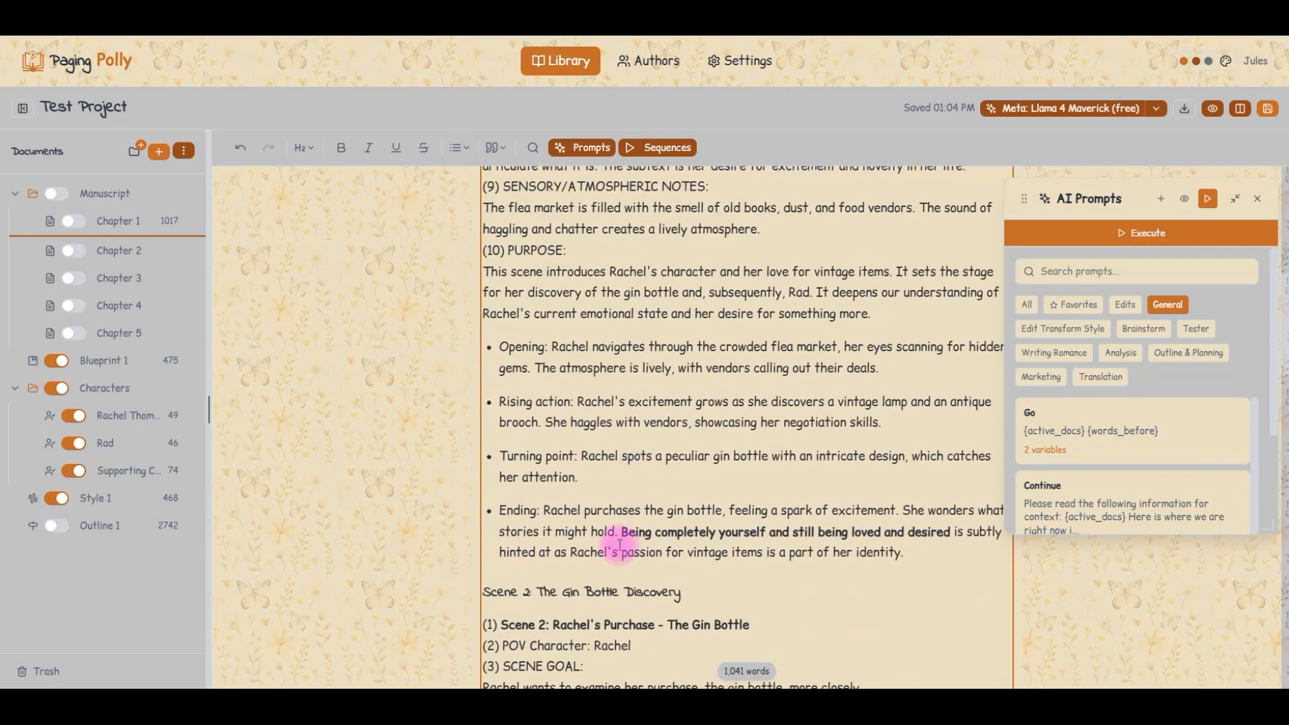
{"action": "left_click", "coordinate": [958, 560]}
{"action": "key", "text": "Return"}
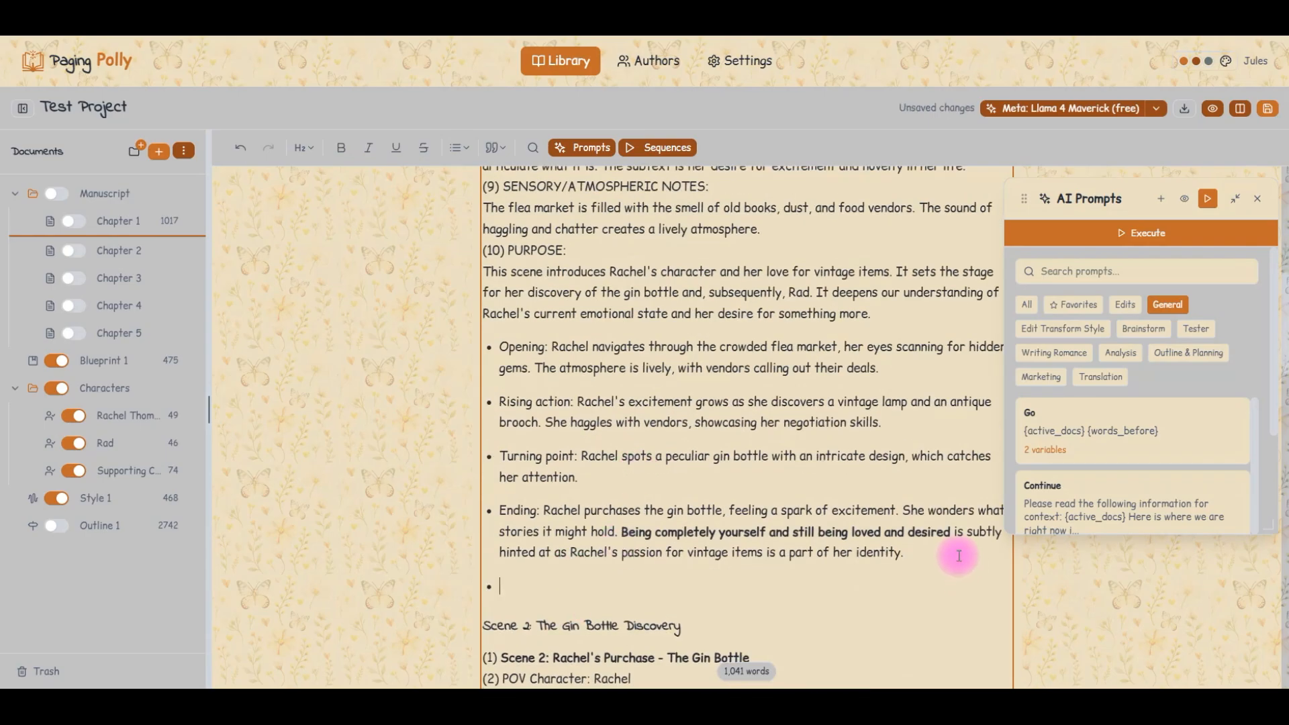
Step: Start a new unbulleted line below Scene 3's Ending beat at the end of the Chapter 1 document
{"action": "scroll", "coordinate": [884, 604], "scroll_direction": "down", "scroll_amount": 10}
{"action": "scroll", "coordinate": [758, 416], "scroll_direction": "down", "scroll_amount": 10}
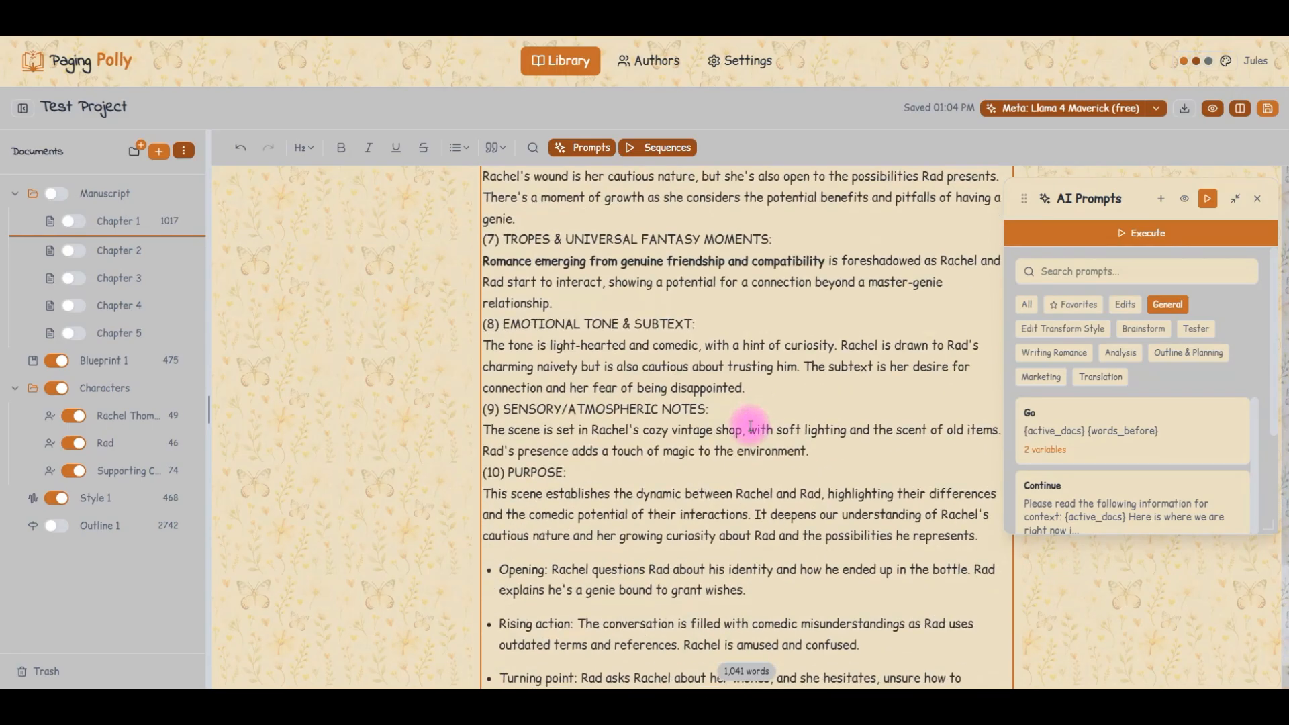
{"action": "key", "text": "Return"}
{"action": "key", "text": "Return"}
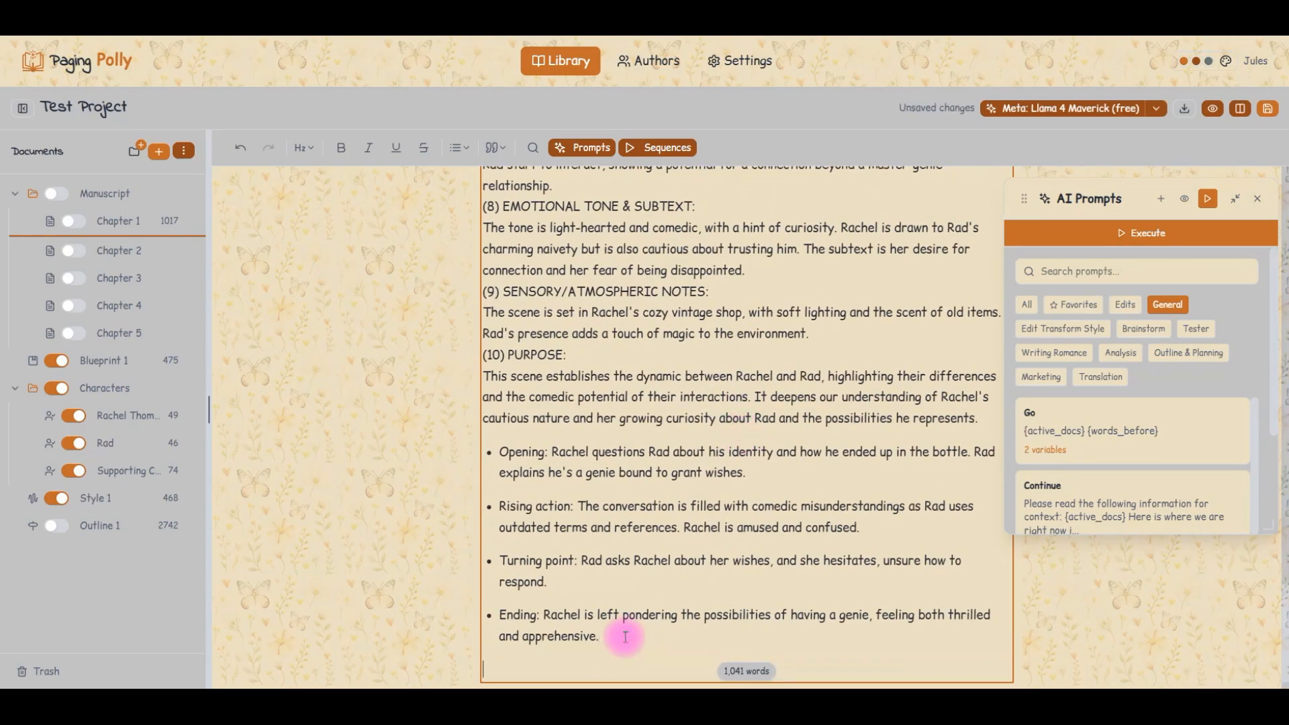
Step: Enlarge the AI Prompts window and open the Write Draft Romance prompt from the Writing Romance category in preview mode
{"action": "left_click_drag", "start_coordinate": [1110, 199], "coordinate": [1107, 183]}
{"action": "left_click", "coordinate": [1049, 335]}
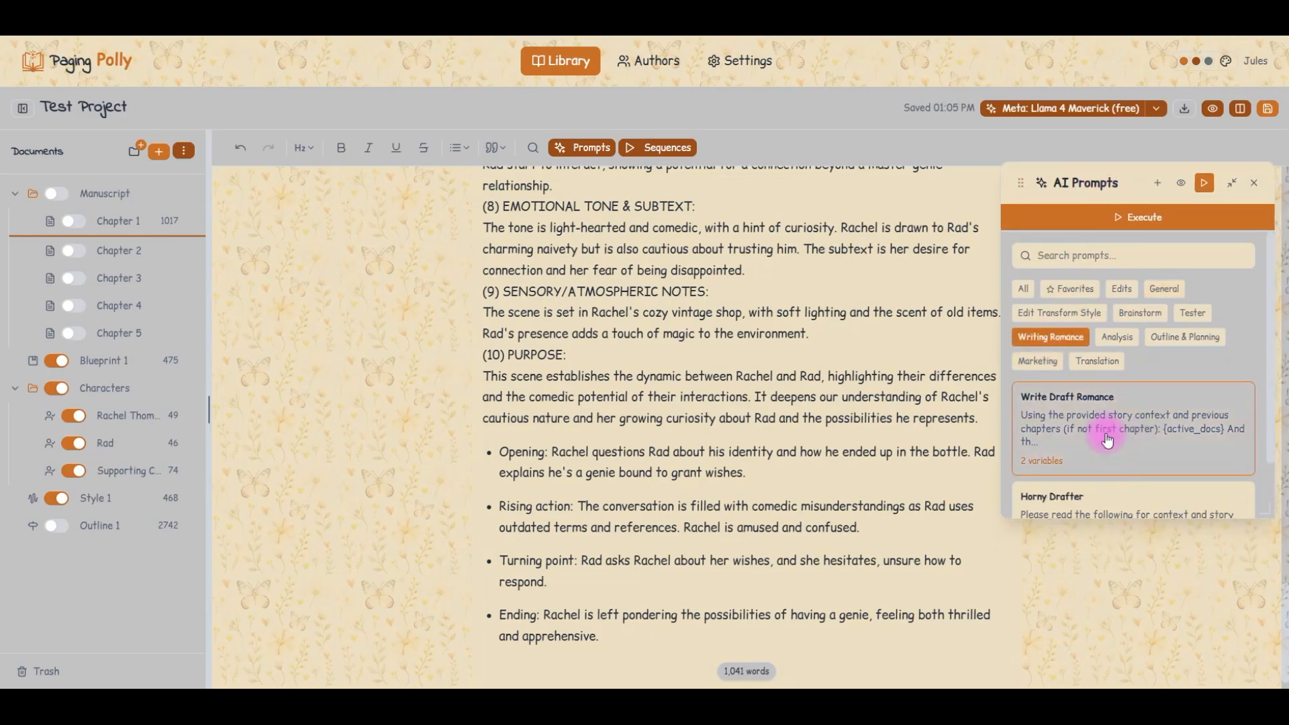
{"action": "left_click", "coordinate": [1181, 183]}
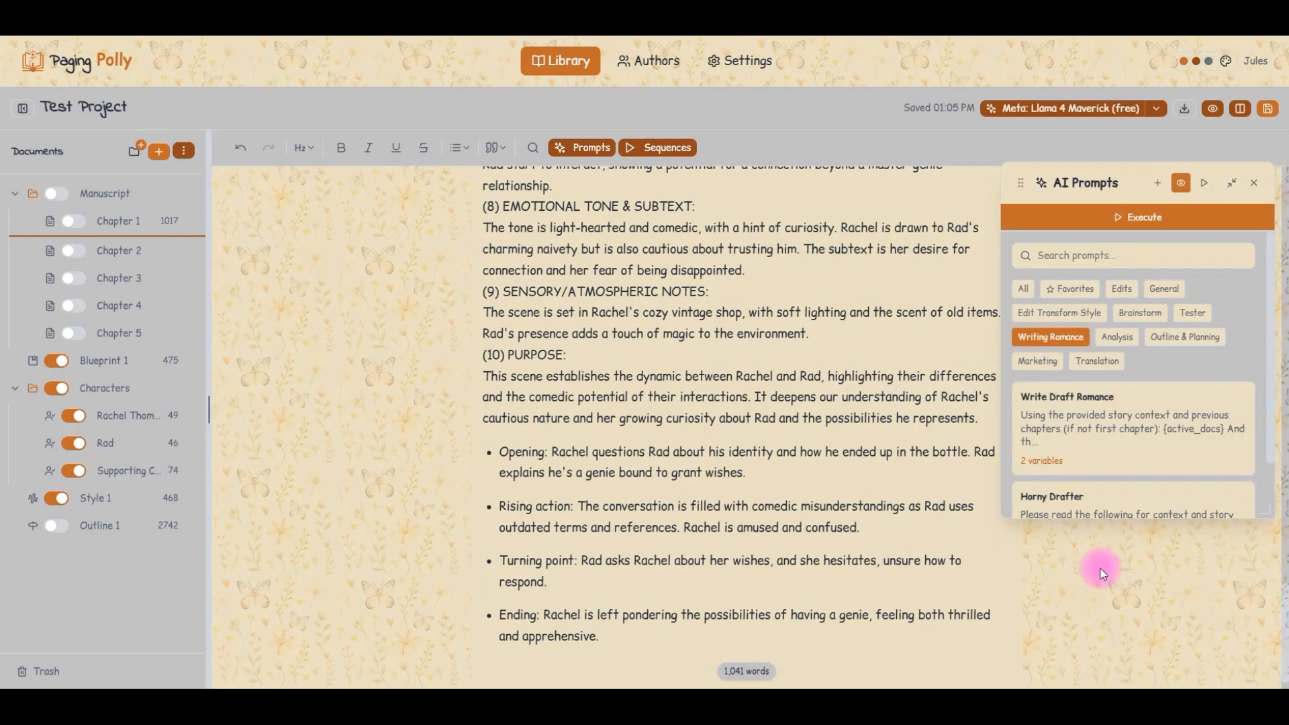
{"action": "left_click_drag", "start_coordinate": [1268, 514], "coordinate": [1258, 673]}
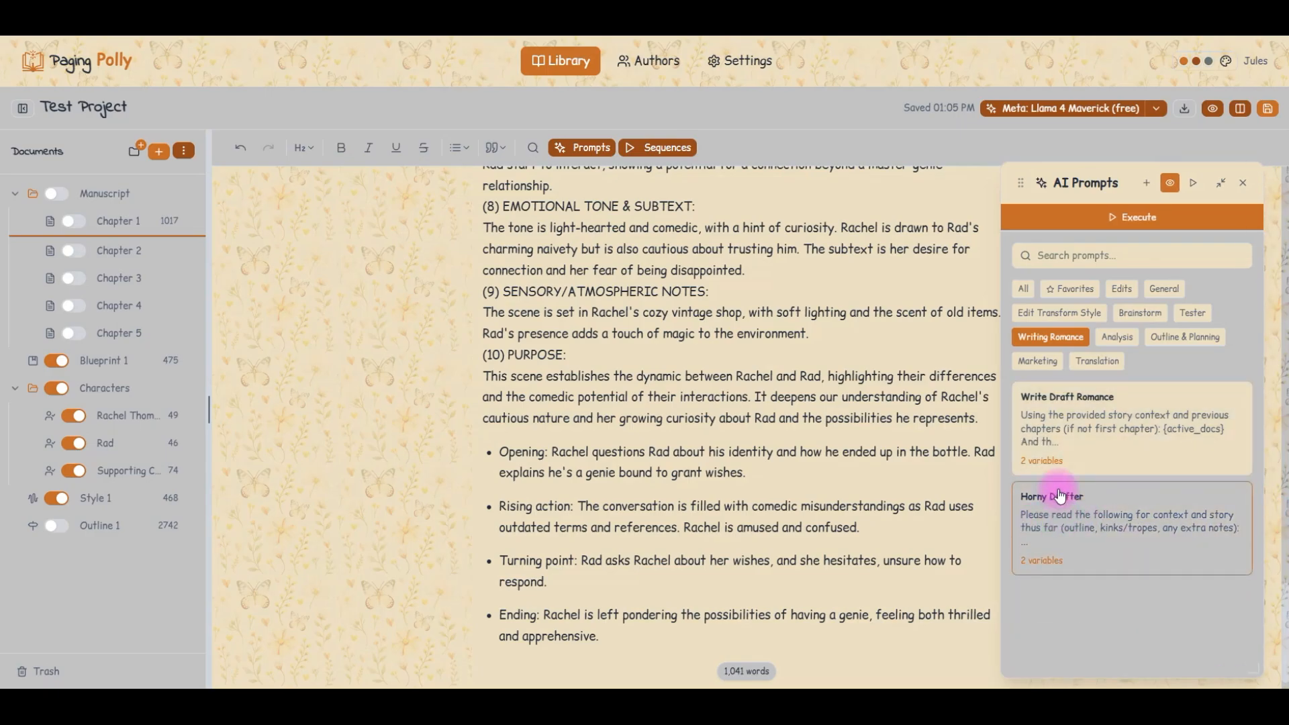
{"action": "left_click", "coordinate": [1092, 451]}
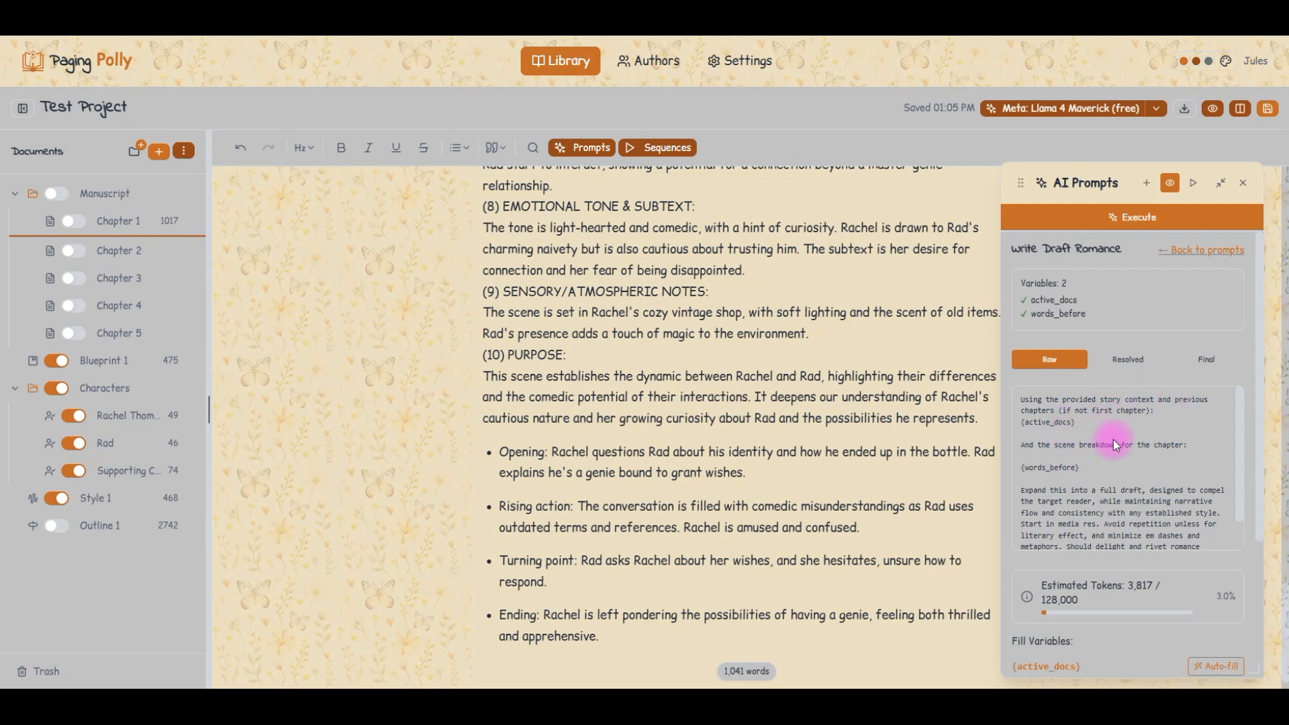
Step: Review the Write Draft Romance prompt's raw text, its estimated tokens, and the filled active_docs and words_before variables
{"action": "scroll", "coordinate": [1061, 461], "scroll_direction": "down", "scroll_amount": 1}
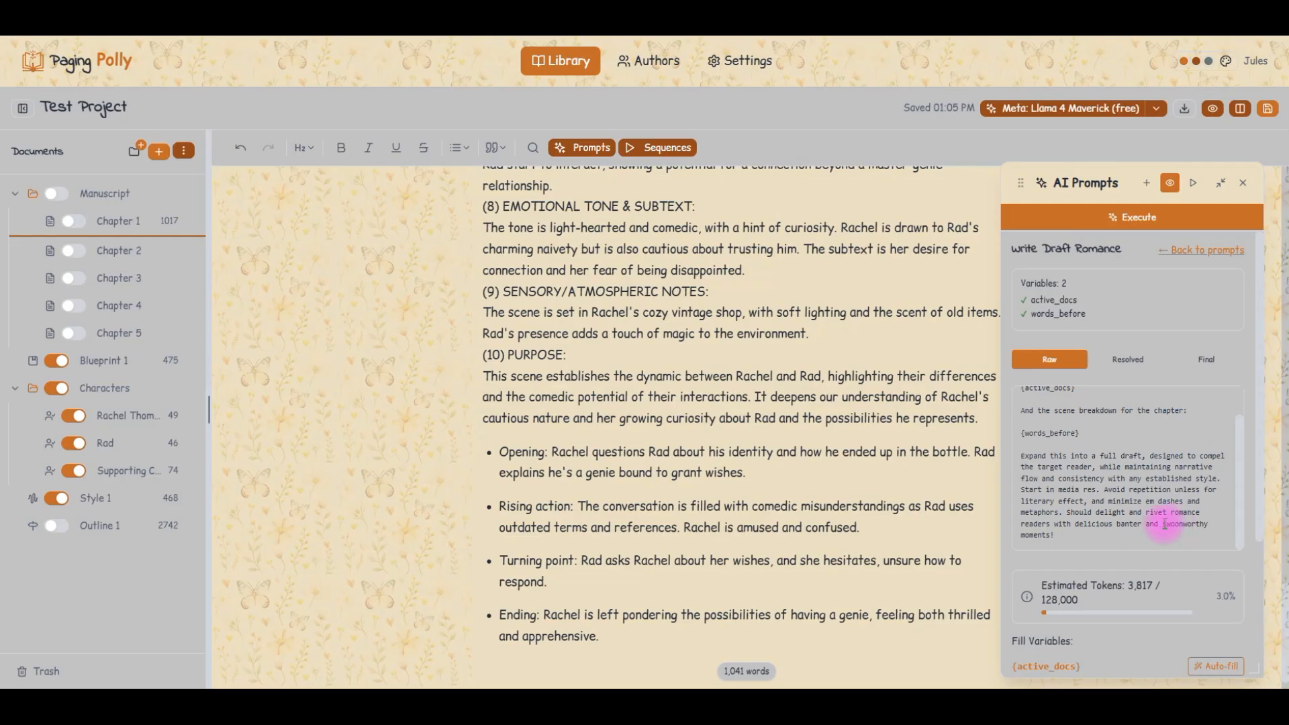
{"action": "scroll", "coordinate": [1087, 511], "scroll_direction": "down", "scroll_amount": 3}
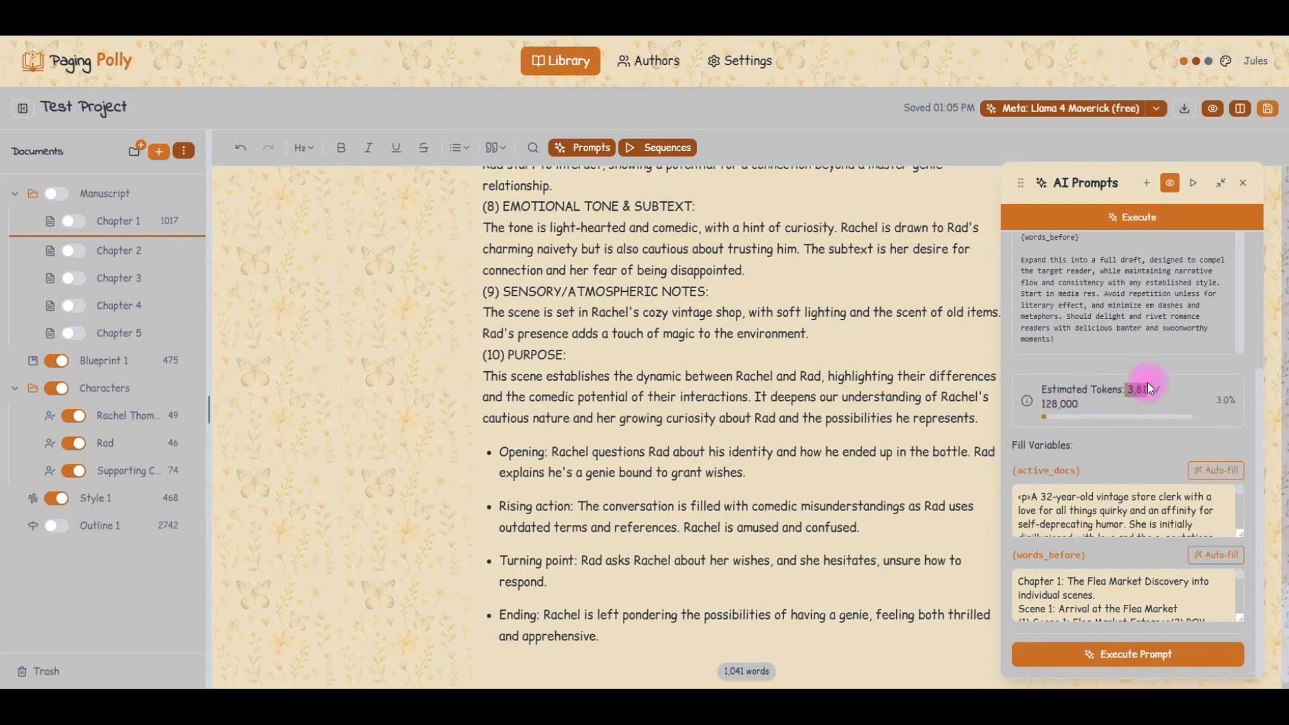
{"action": "left_click_drag", "start_coordinate": [1150, 384], "coordinate": [1059, 392]}
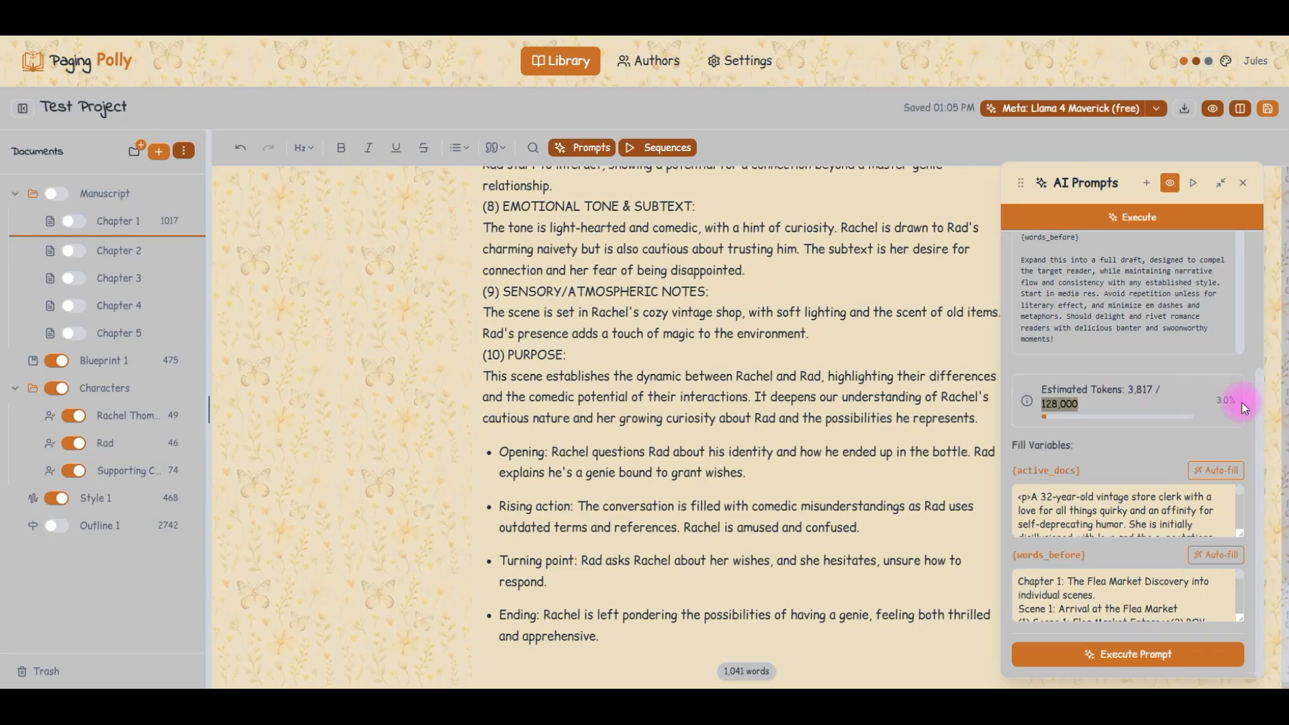
{"action": "scroll", "coordinate": [1061, 601], "scroll_direction": "down", "scroll_amount": 5}
{"action": "scroll", "coordinate": [1077, 510], "scroll_direction": "down", "scroll_amount": 5}
{"action": "scroll", "coordinate": [1081, 514], "scroll_direction": "up", "scroll_amount": 5}
{"action": "scroll", "coordinate": [1061, 598], "scroll_direction": "up", "scroll_amount": 3}
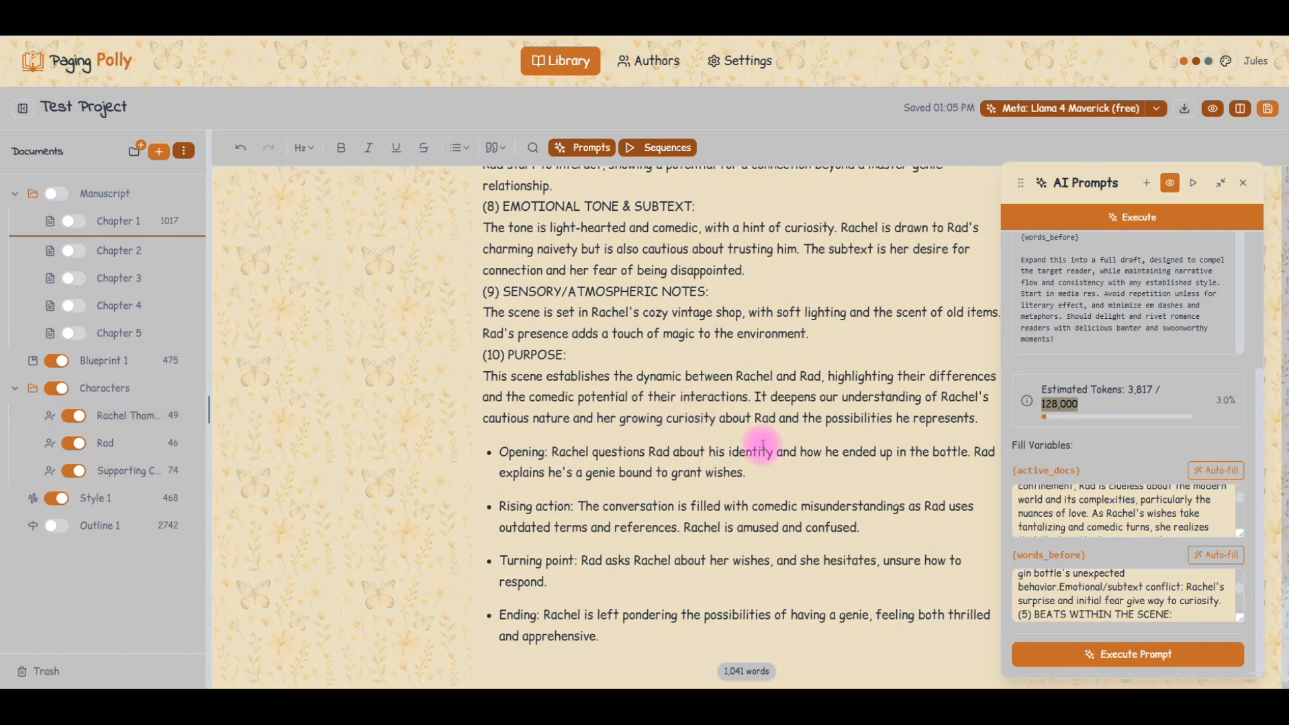
Step: Exclude Blueprint 1 and the Characters folder from the active documents and recheck the prompt's estimated tokens
{"action": "scroll", "coordinate": [742, 449], "scroll_direction": "up", "scroll_amount": 15}
{"action": "left_click", "coordinate": [55, 362]}
{"action": "left_click", "coordinate": [51, 394]}
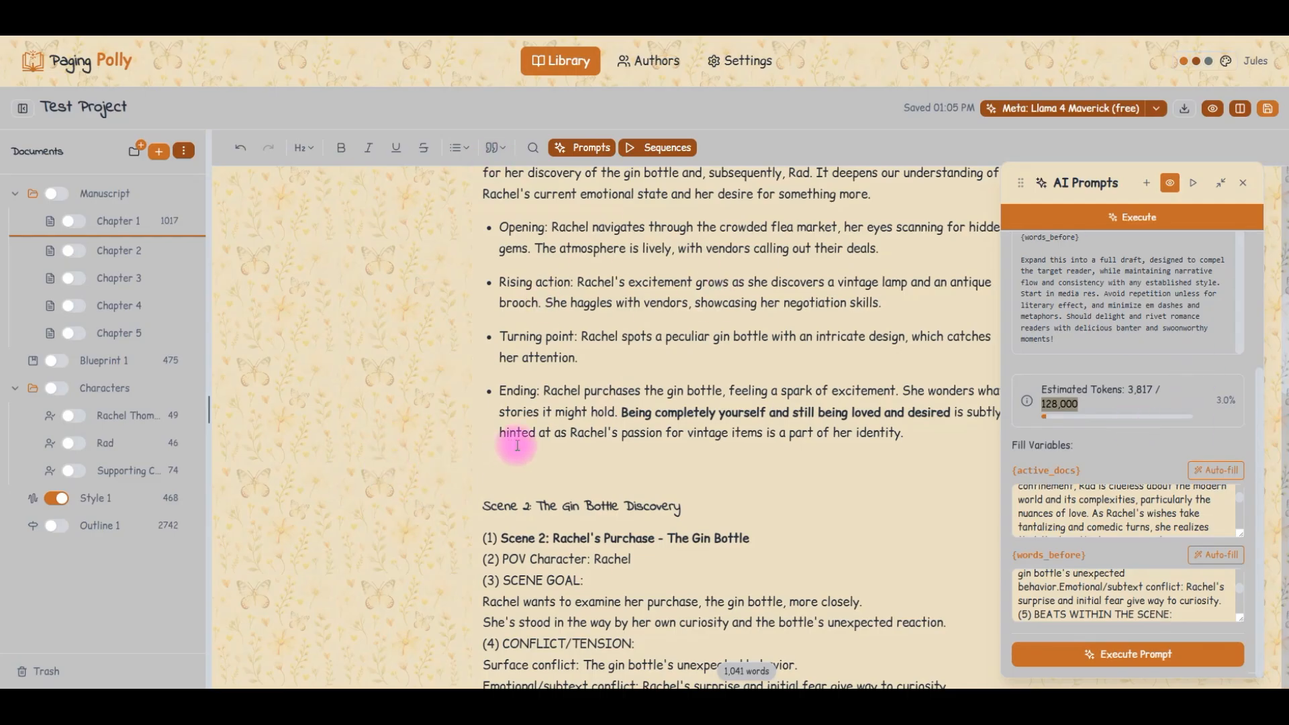
{"action": "left_click", "coordinate": [1145, 388]}
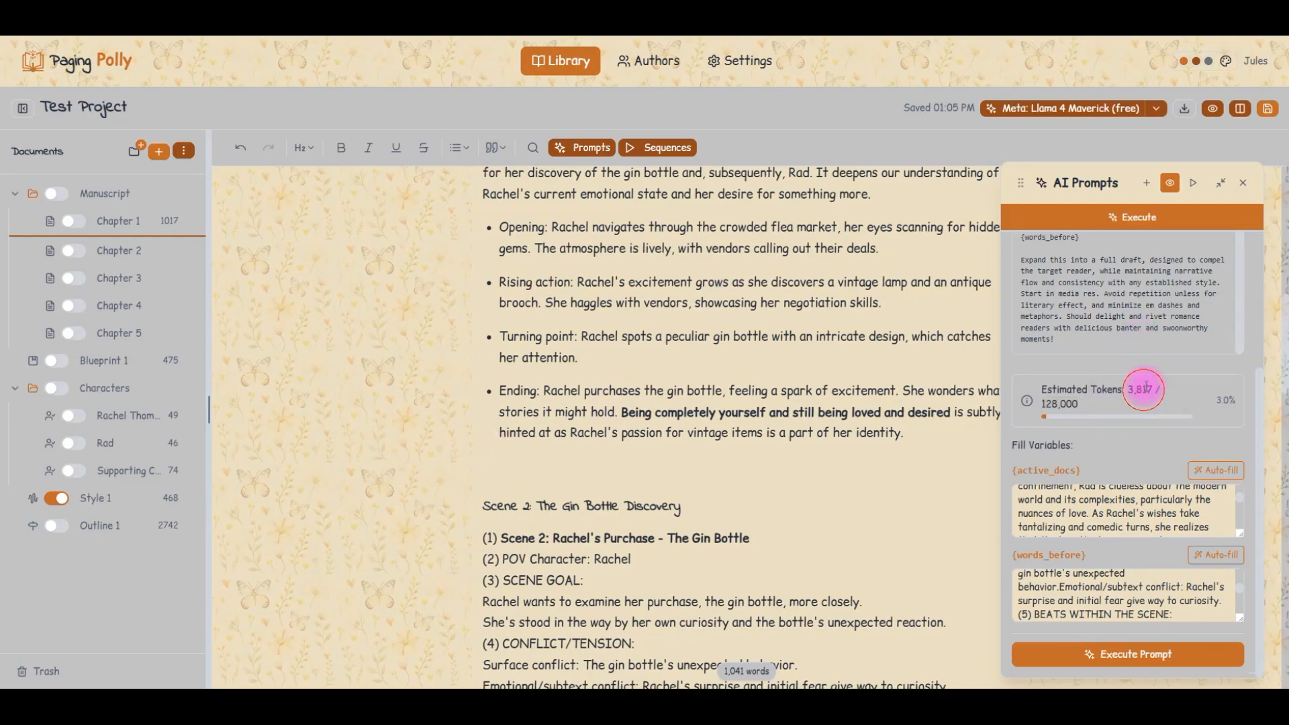
{"action": "scroll", "coordinate": [1145, 387], "scroll_direction": "up", "scroll_amount": 3}
{"action": "scroll", "coordinate": [1132, 367], "scroll_direction": "down", "scroll_amount": 3}
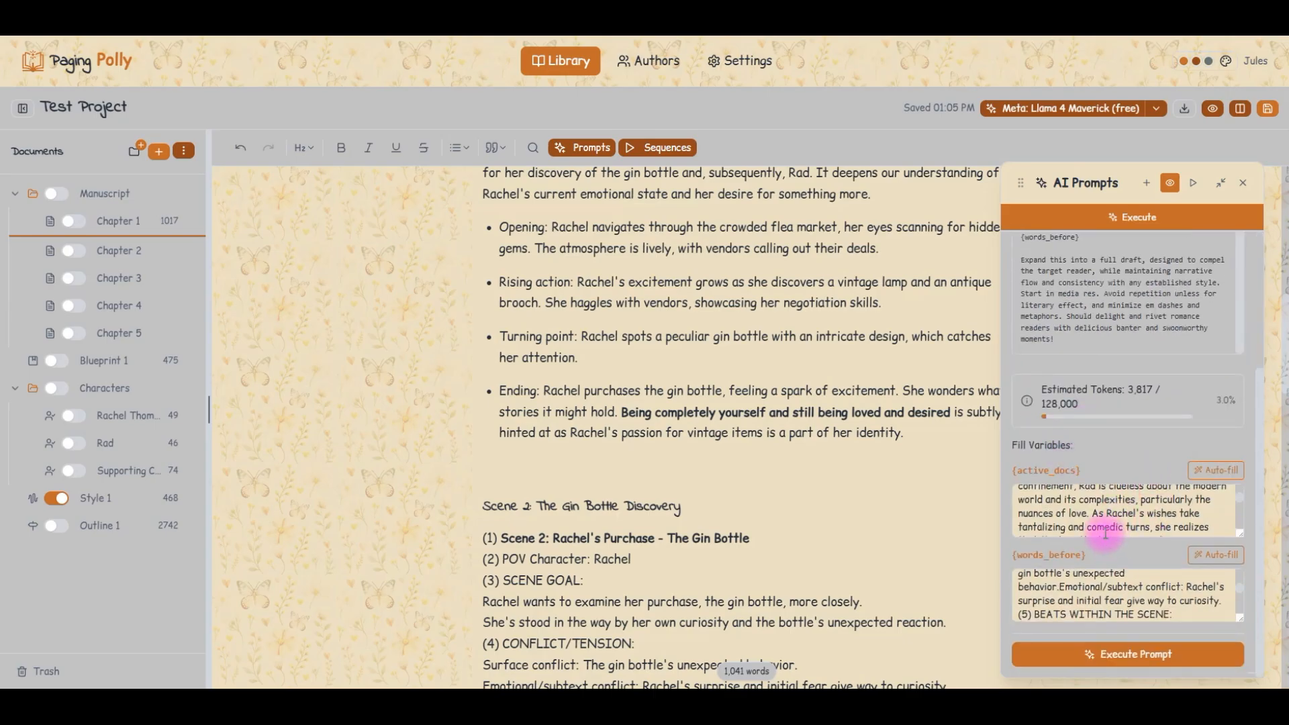
{"action": "scroll", "coordinate": [1105, 533], "scroll_direction": "up", "scroll_amount": 5}
{"action": "scroll", "coordinate": [1134, 453], "scroll_direction": "up", "scroll_amount": 3}
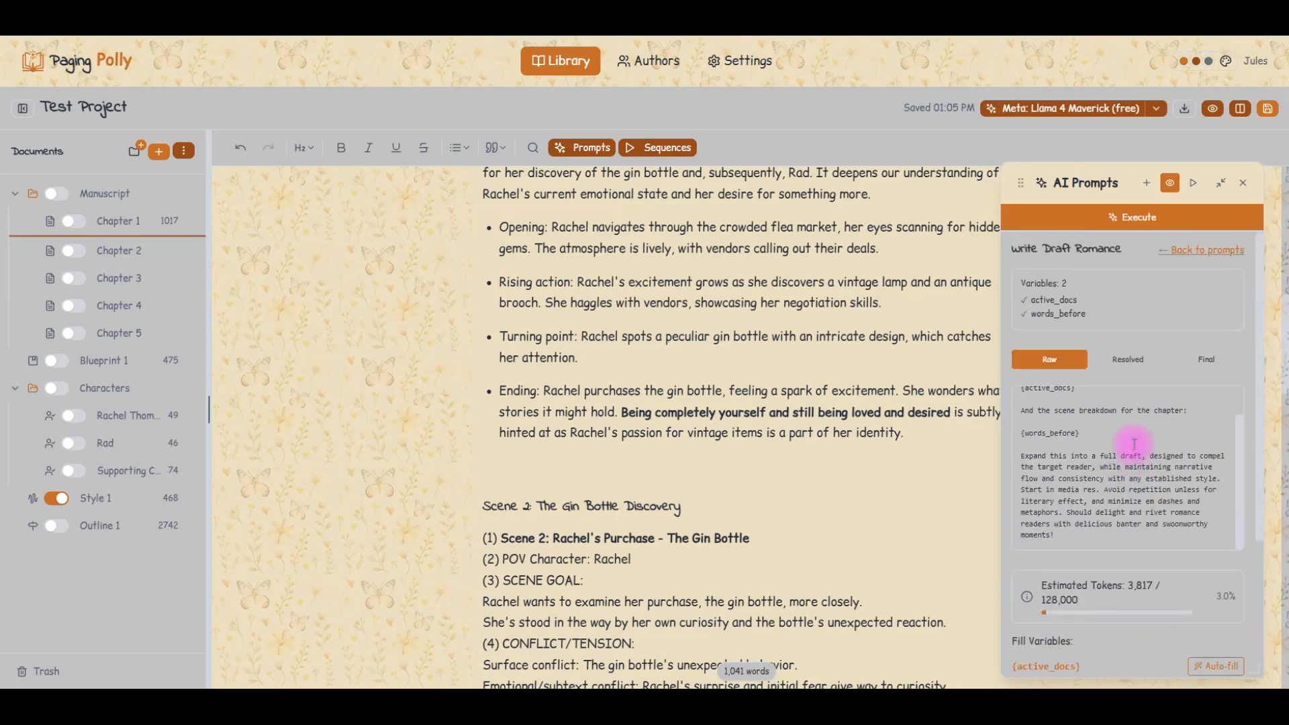
Step: Reload the Write Draft Romance prompt and examine its refreshed token estimate and filled variables
{"action": "left_click", "coordinate": [1183, 256]}
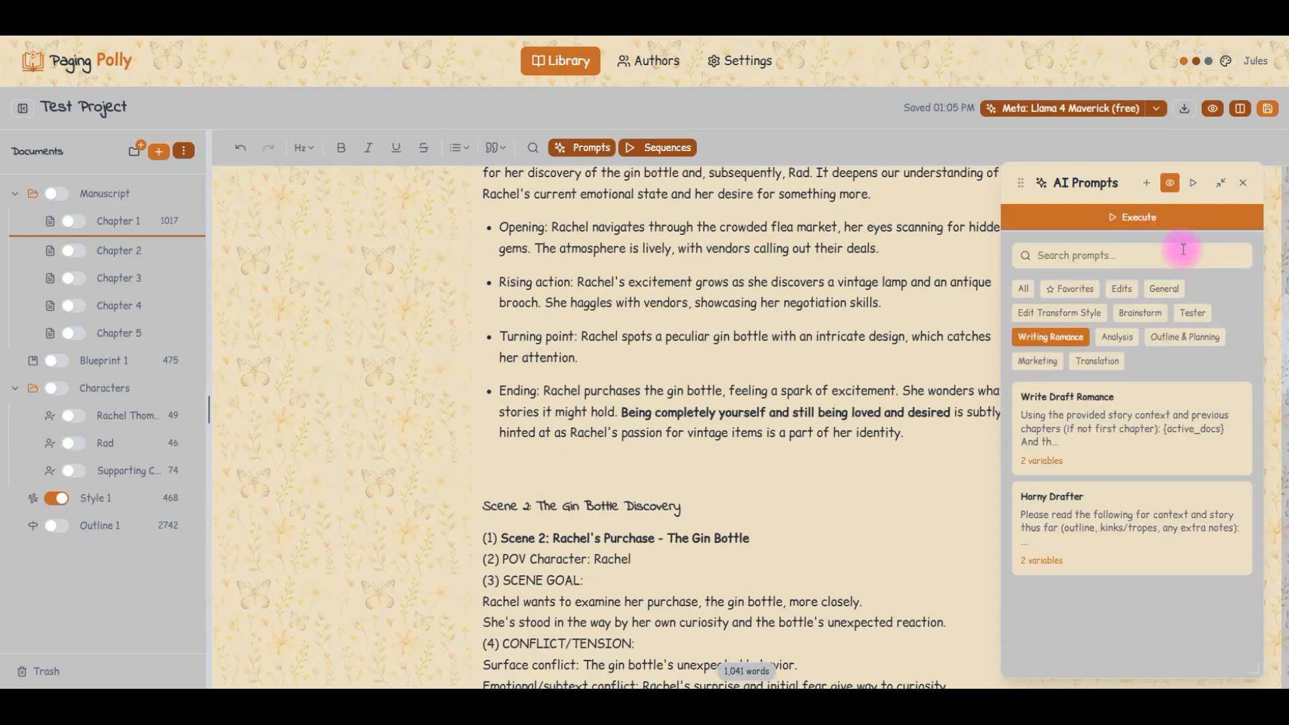
{"action": "left_click", "coordinate": [1081, 401]}
{"action": "scroll", "coordinate": [1151, 533], "scroll_direction": "down", "scroll_amount": 2}
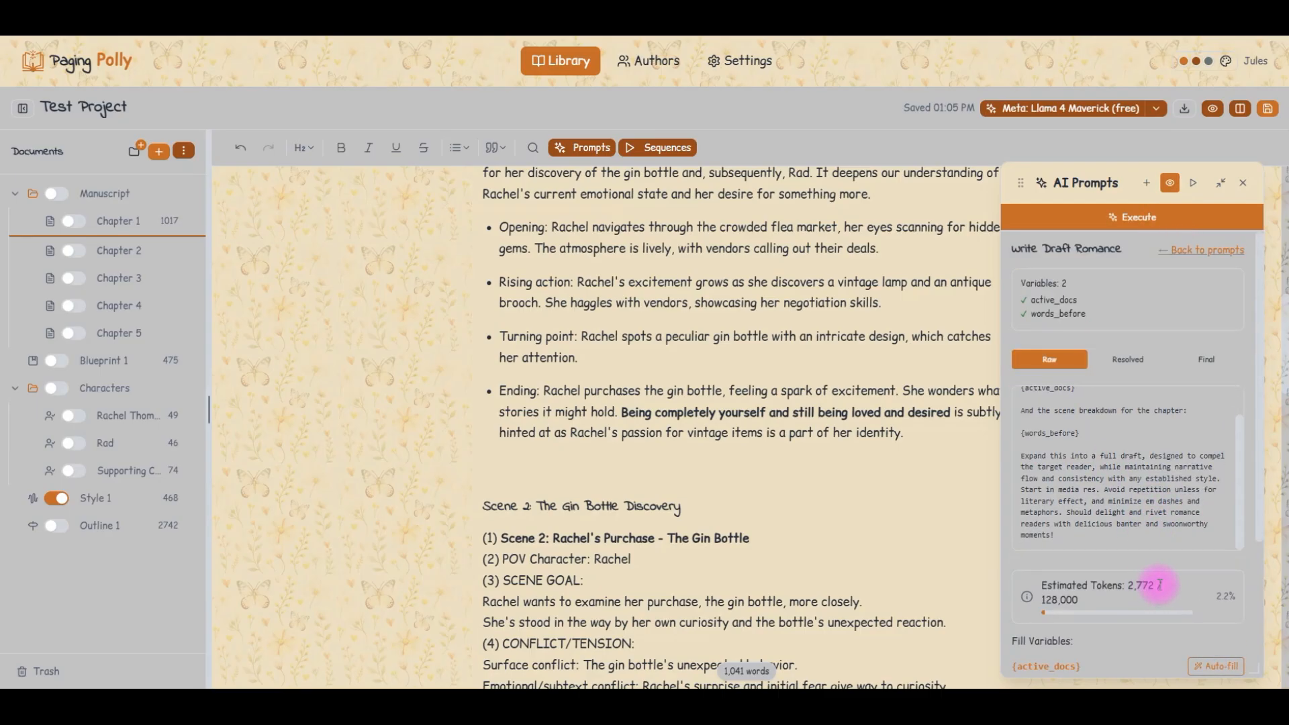
{"action": "double_click", "coordinate": [1142, 586]}
{"action": "scroll", "coordinate": [1182, 577], "scroll_direction": "down", "scroll_amount": 5}
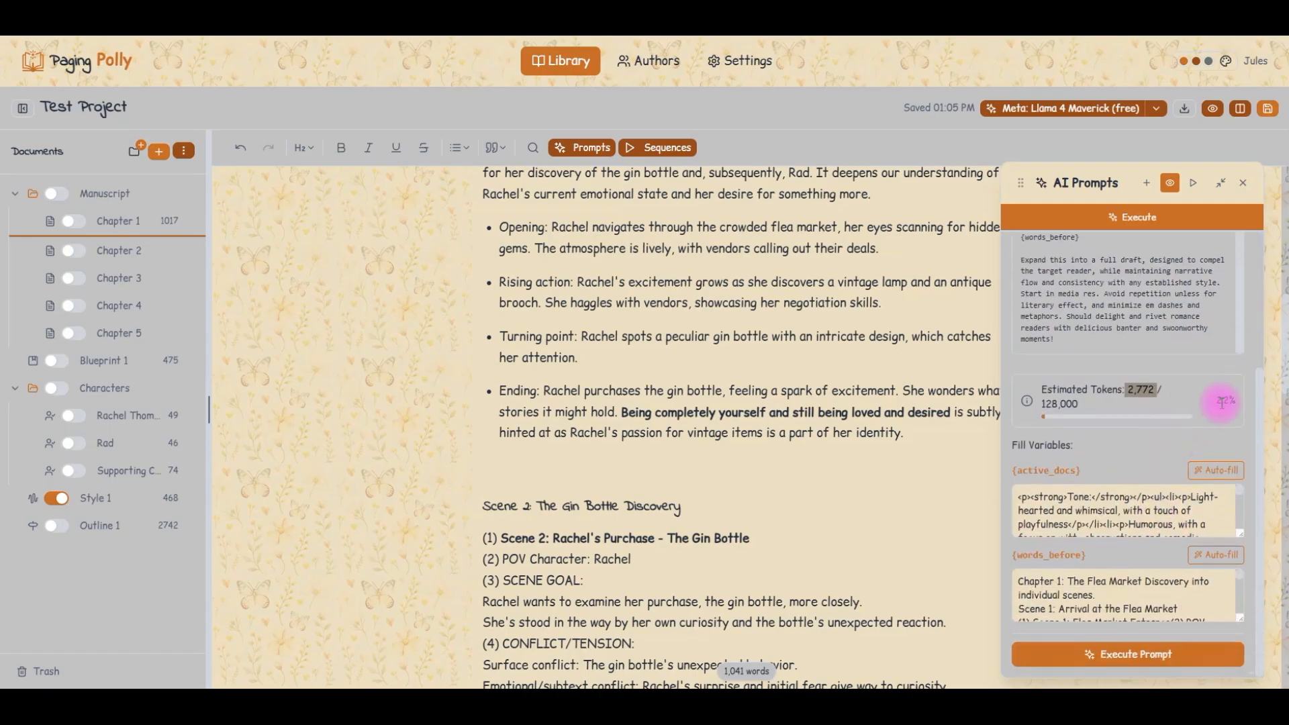
{"action": "scroll", "coordinate": [1116, 525], "scroll_direction": "down", "scroll_amount": 5}
{"action": "scroll", "coordinate": [1082, 586], "scroll_direction": "down", "scroll_amount": 6}
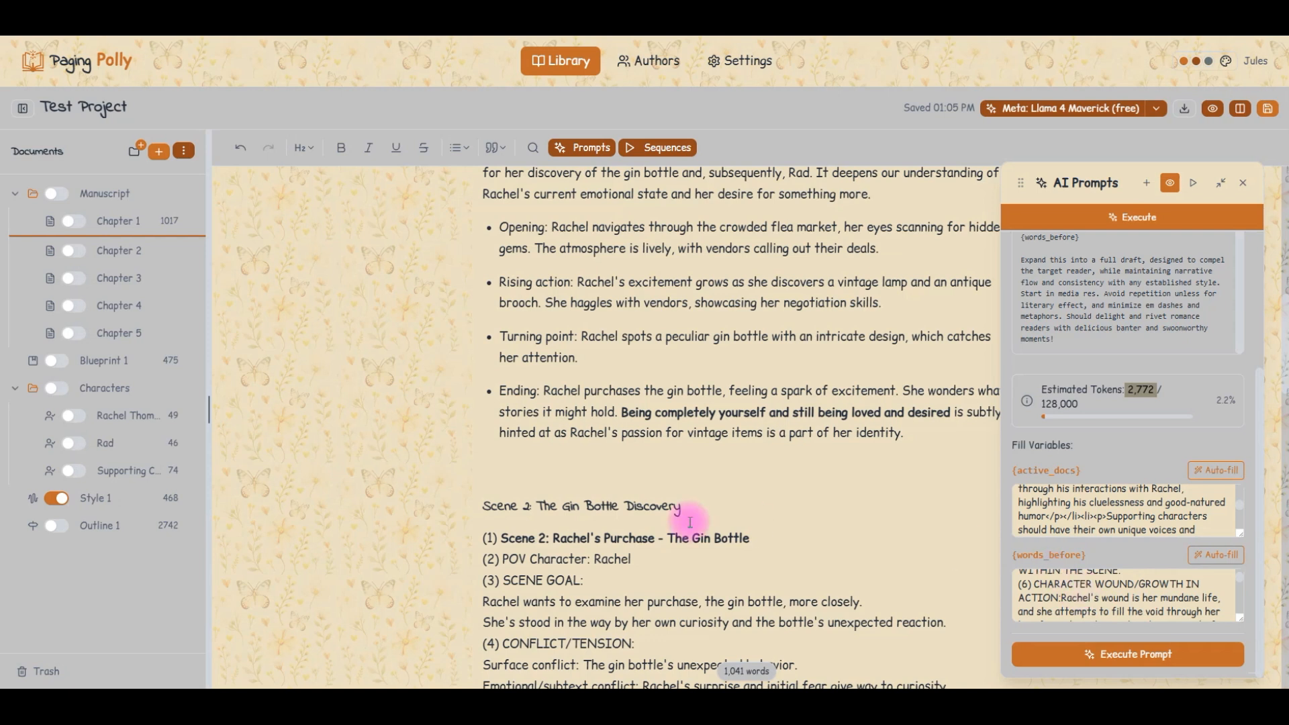
{"action": "scroll", "coordinate": [684, 527], "scroll_direction": "down", "scroll_amount": 15}
{"action": "scroll", "coordinate": [1181, 590], "scroll_direction": "down", "scroll_amount": 10}
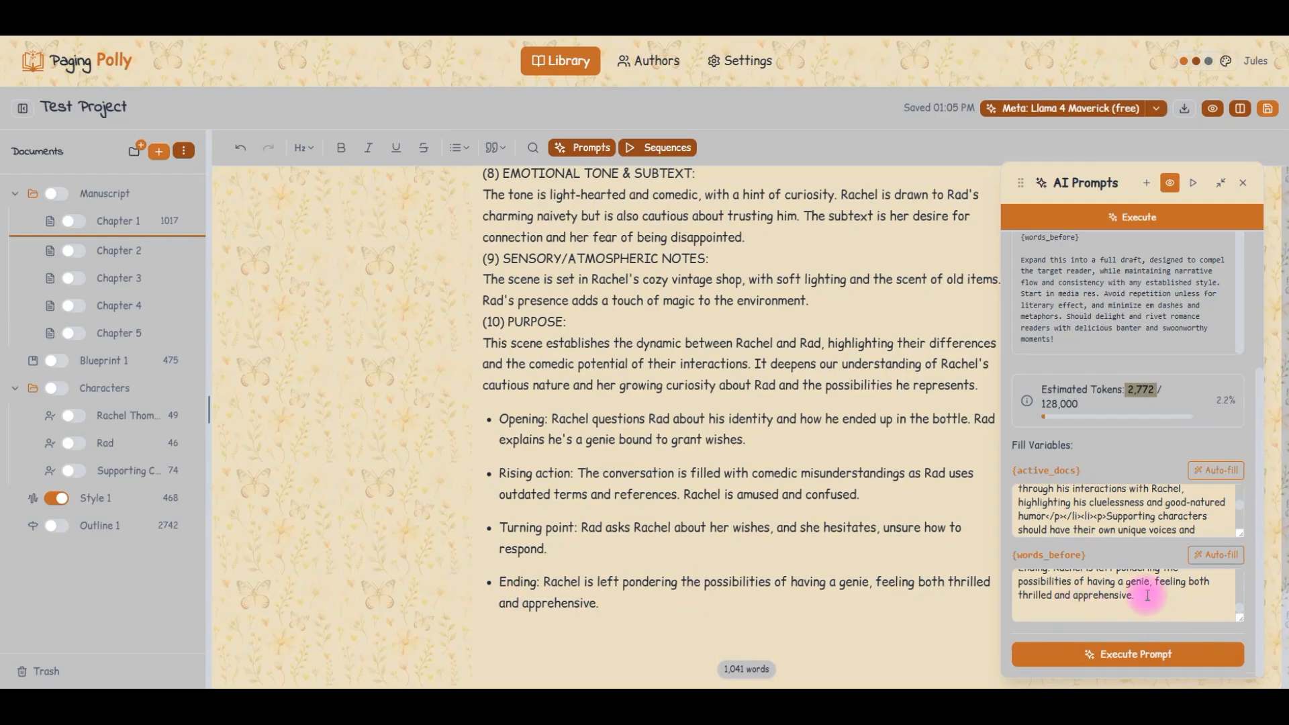
Step: Run the Write Draft Romance prompt on the Chapter 1 breakdown and approve the generated draft
{"action": "left_click", "coordinate": [1185, 668]}
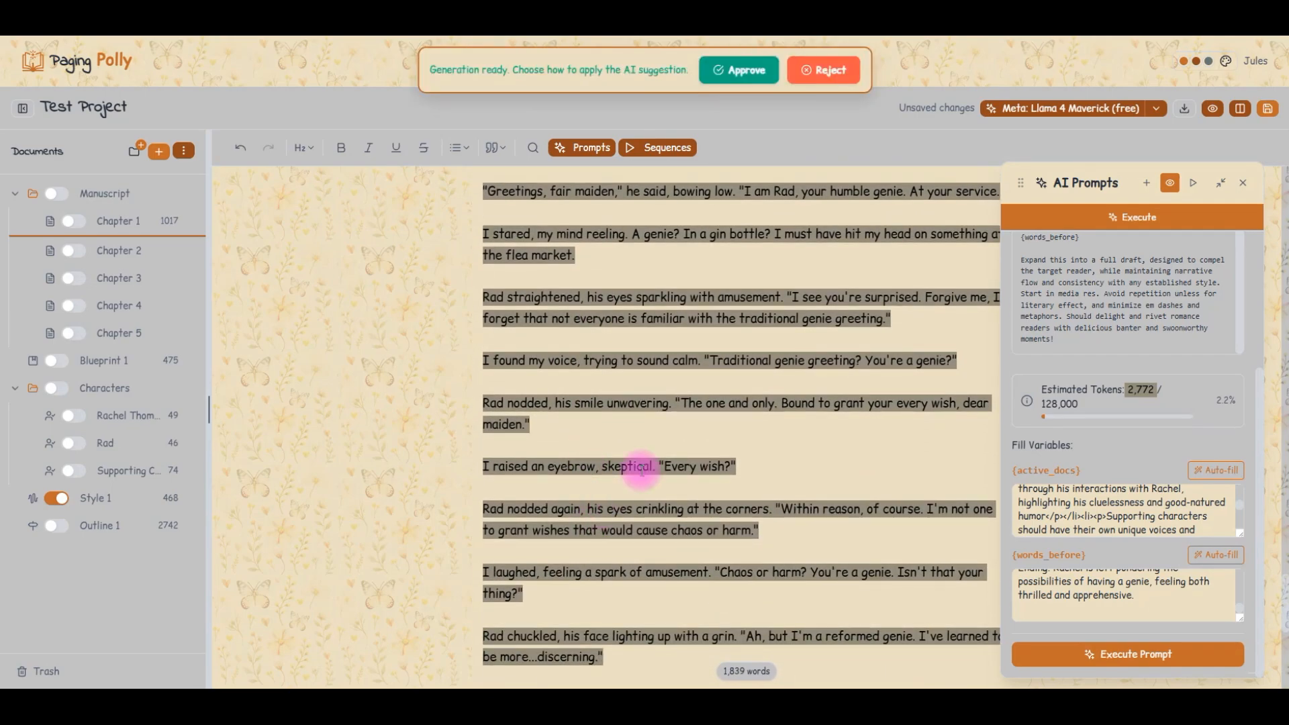
{"action": "scroll", "coordinate": [616, 495], "scroll_direction": "down", "scroll_amount": 7}
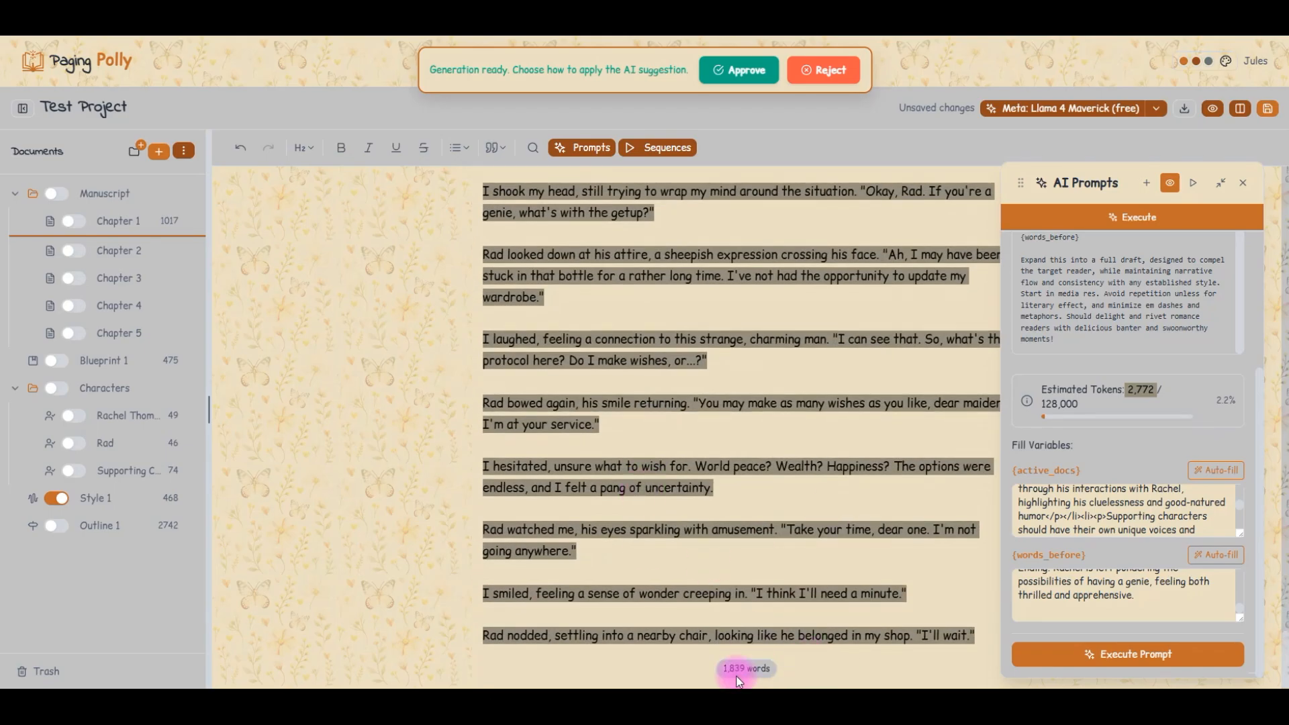
{"action": "scroll", "coordinate": [725, 416], "scroll_direction": "up", "scroll_amount": 15}
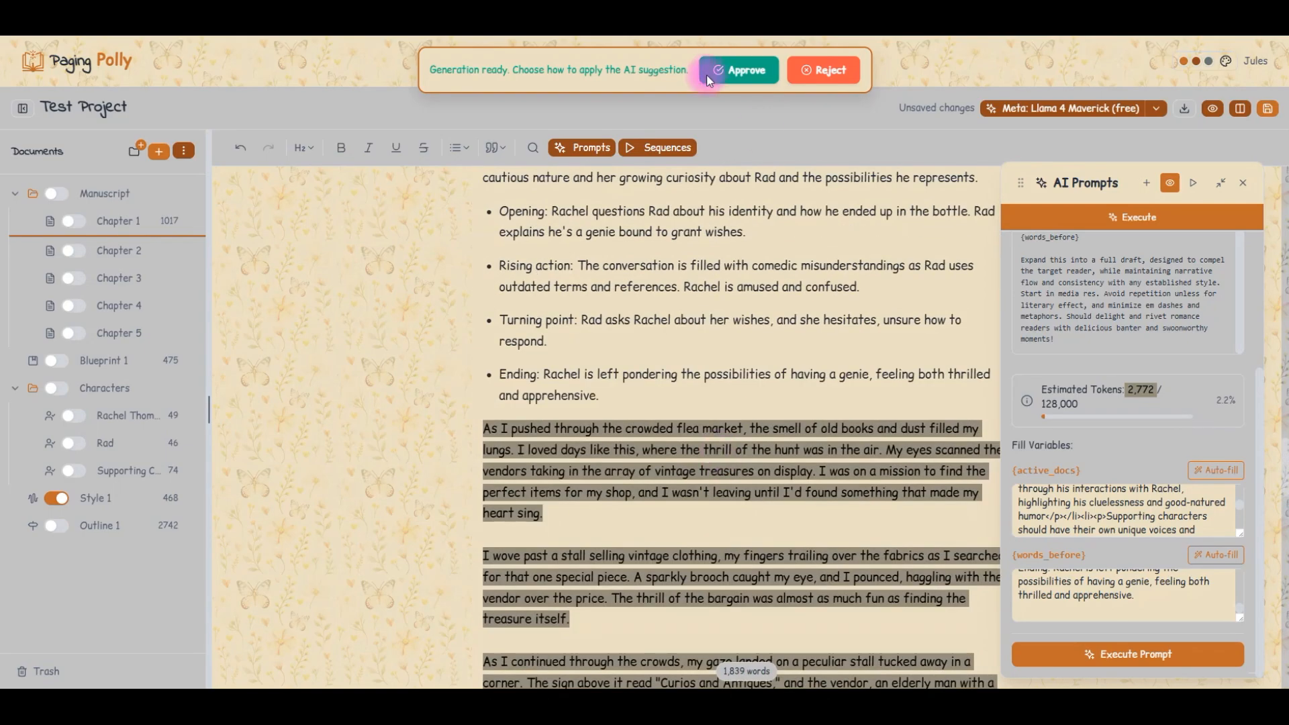
{"action": "left_click", "coordinate": [708, 79]}
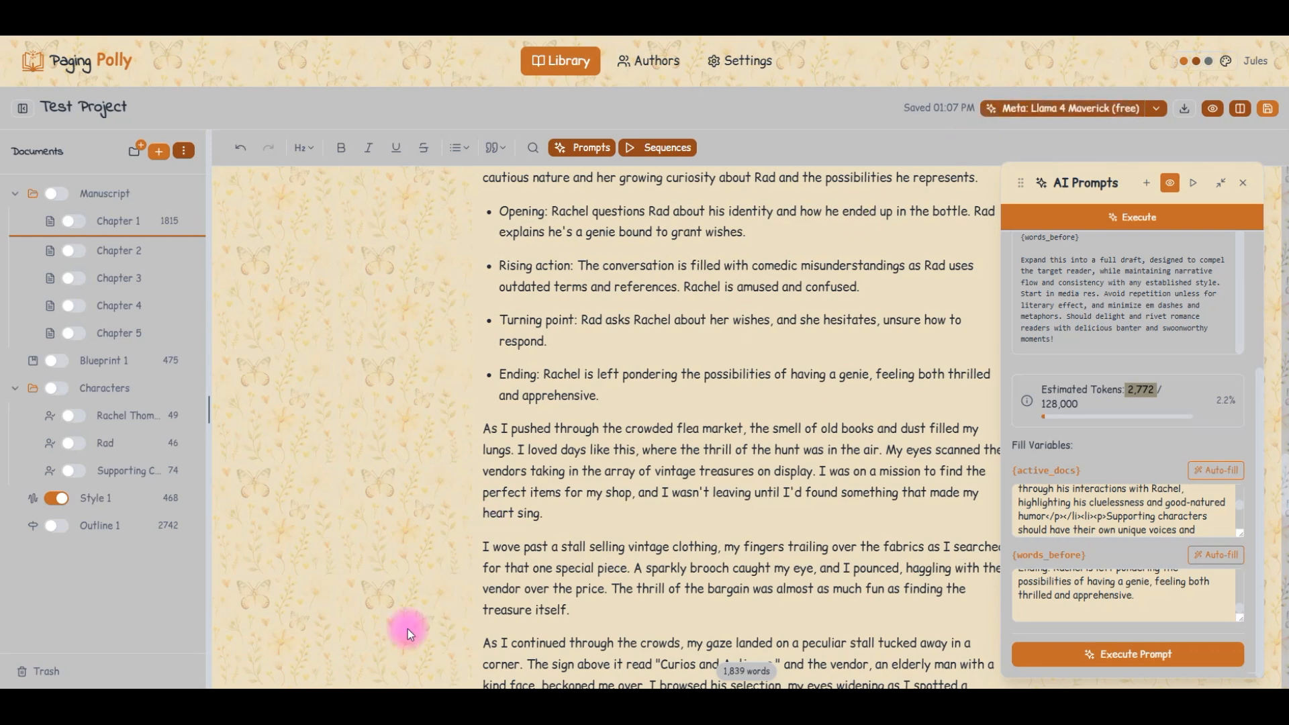
Step: Insert a blank line between the Scene 3 breakdown and the generated draft, and select the whole draft to check its word count
{"action": "left_click", "coordinate": [647, 399]}
{"action": "key", "text": "Return"}
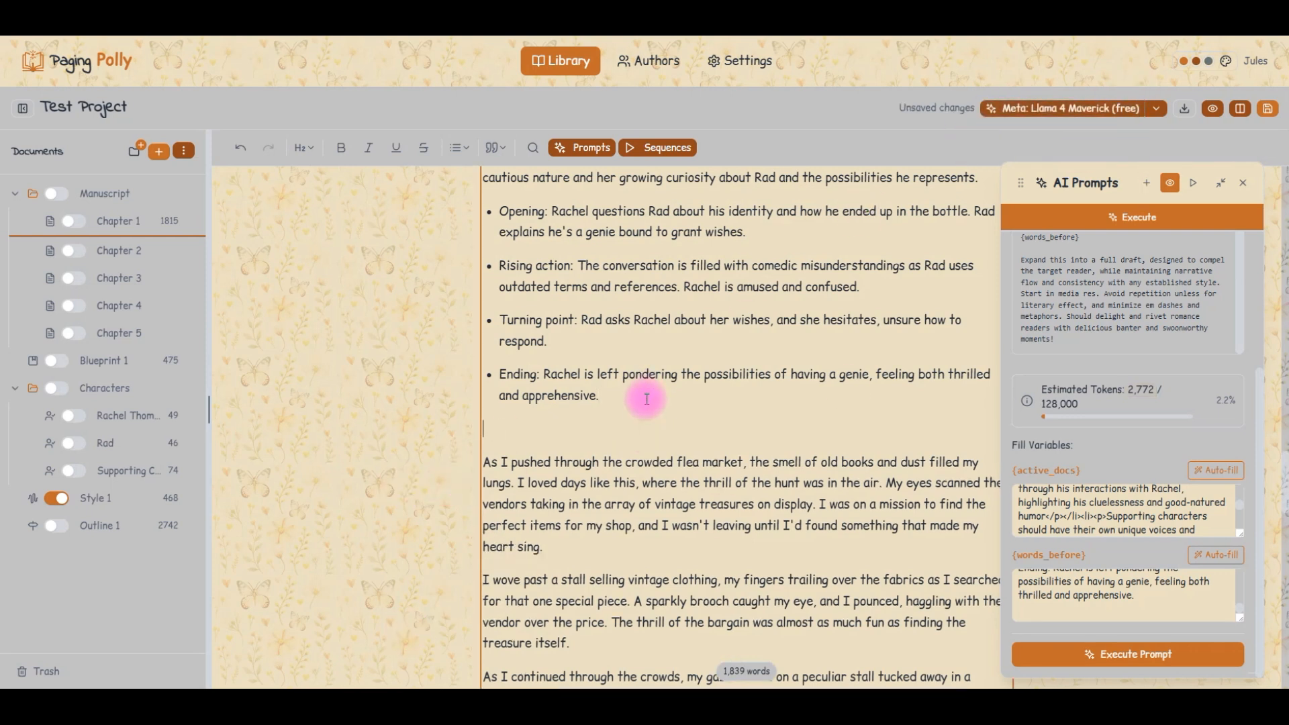
{"action": "scroll", "coordinate": [597, 491], "scroll_direction": "down", "scroll_amount": 10}
{"action": "left_click_drag", "start_coordinate": [1017, 635], "coordinate": [490, 347]}
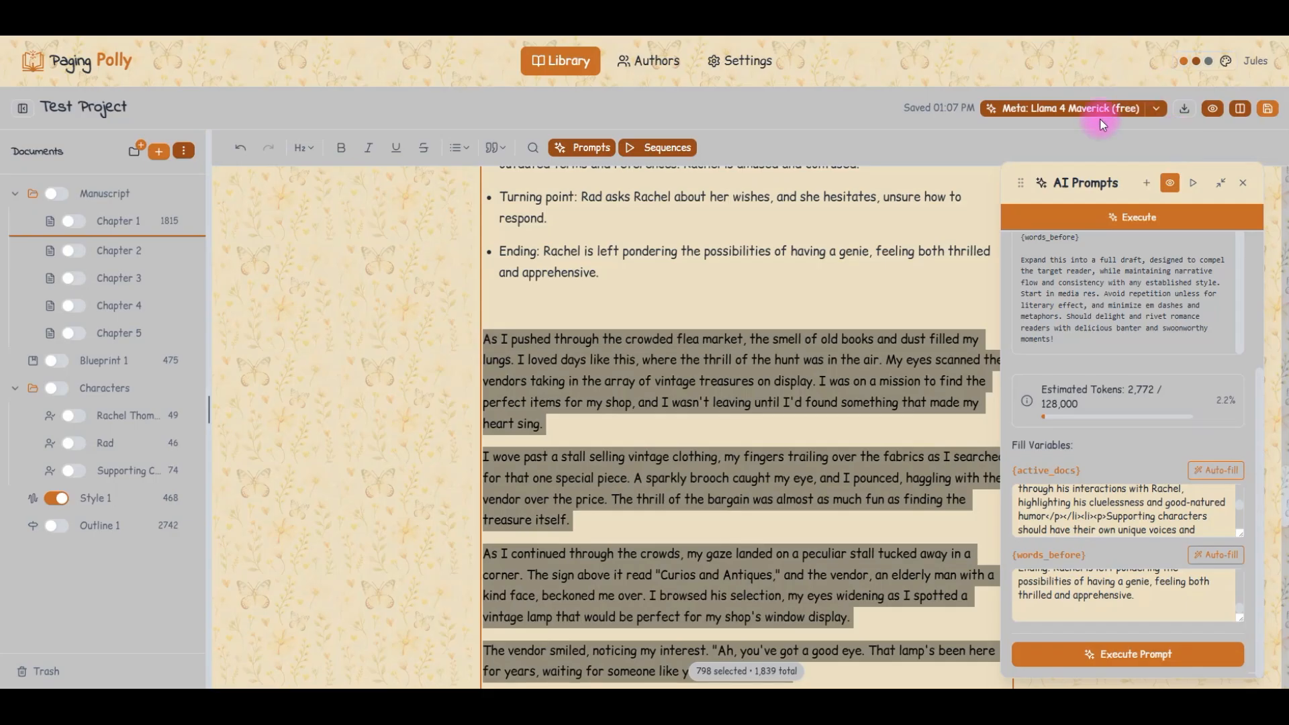
{"action": "scroll", "coordinate": [608, 401], "scroll_direction": "up", "scroll_amount": 10}
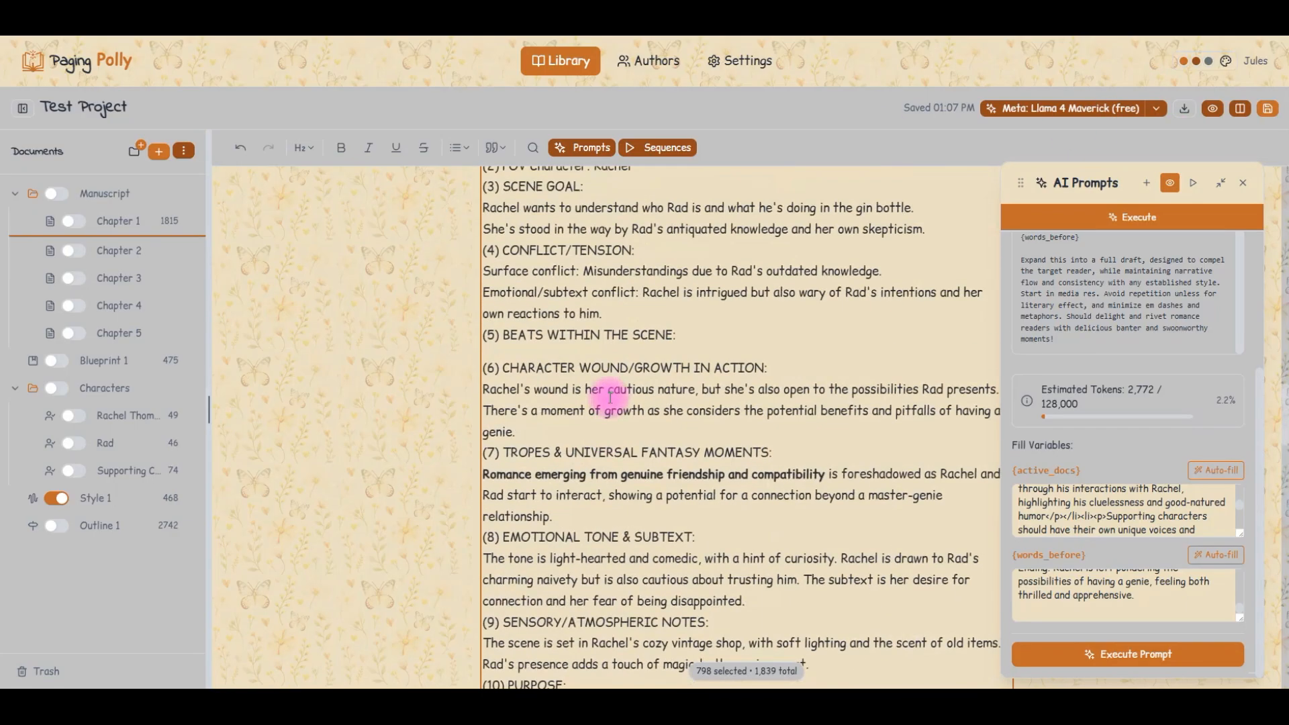
{"action": "scroll", "coordinate": [609, 401], "scroll_direction": "down", "scroll_amount": 10}
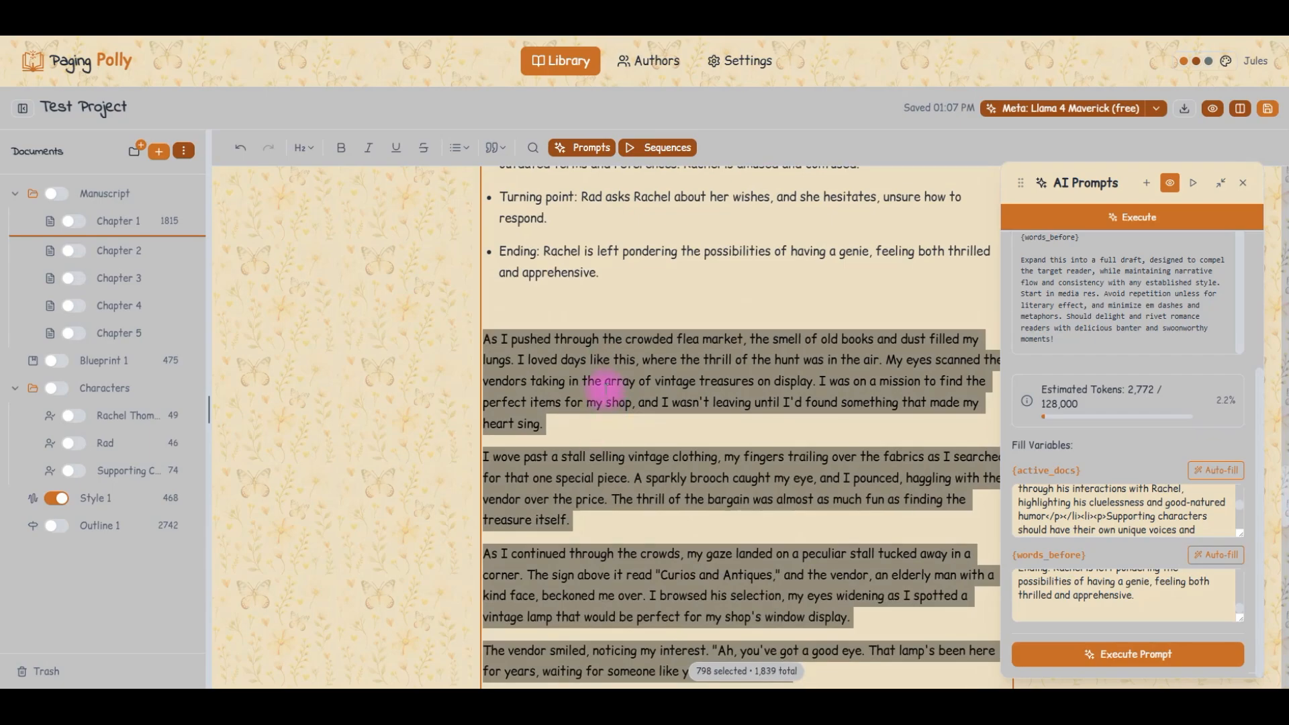
{"action": "left_click", "coordinate": [495, 147]}
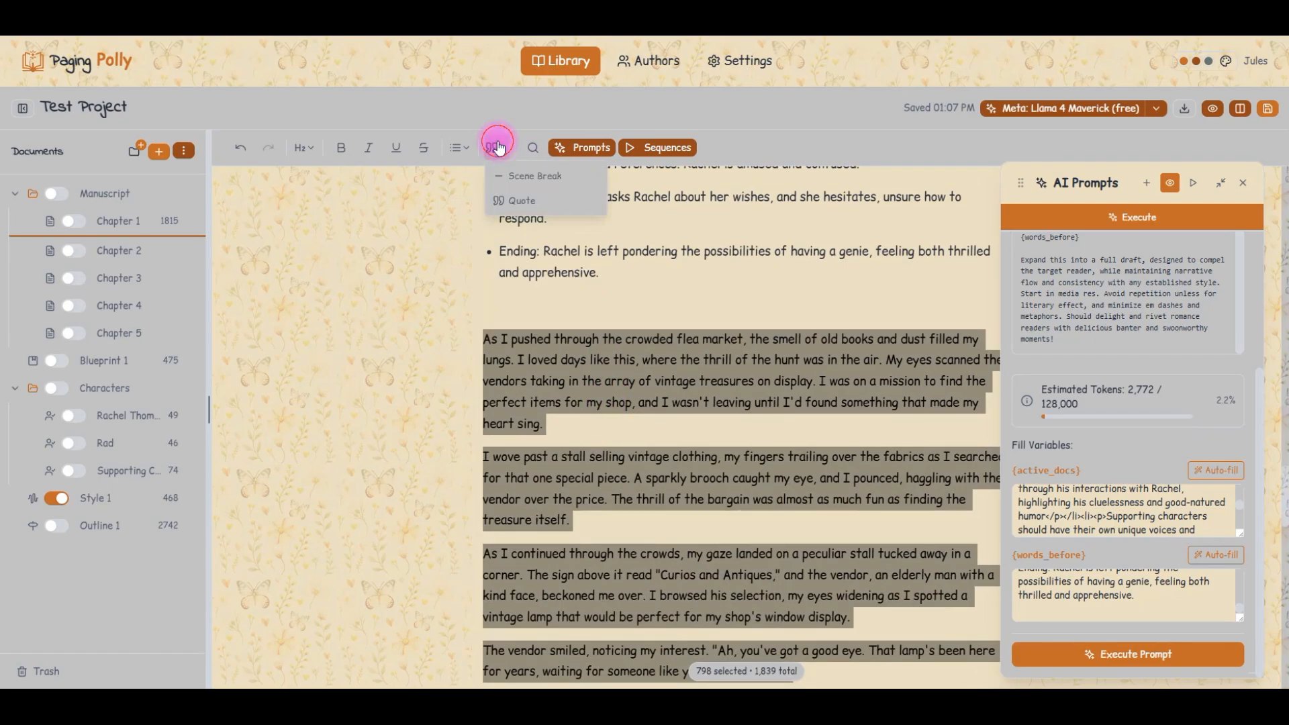
{"action": "left_click", "coordinate": [490, 144]}
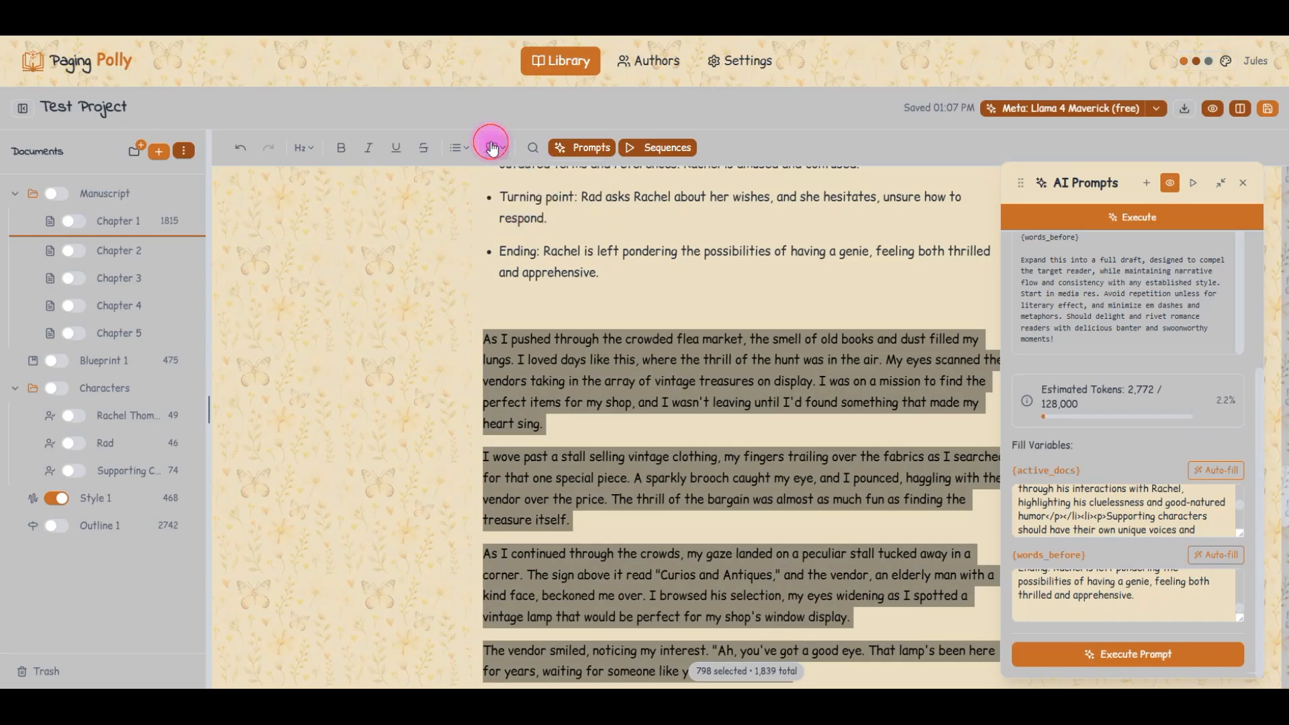
{"action": "left_click", "coordinate": [627, 339]}
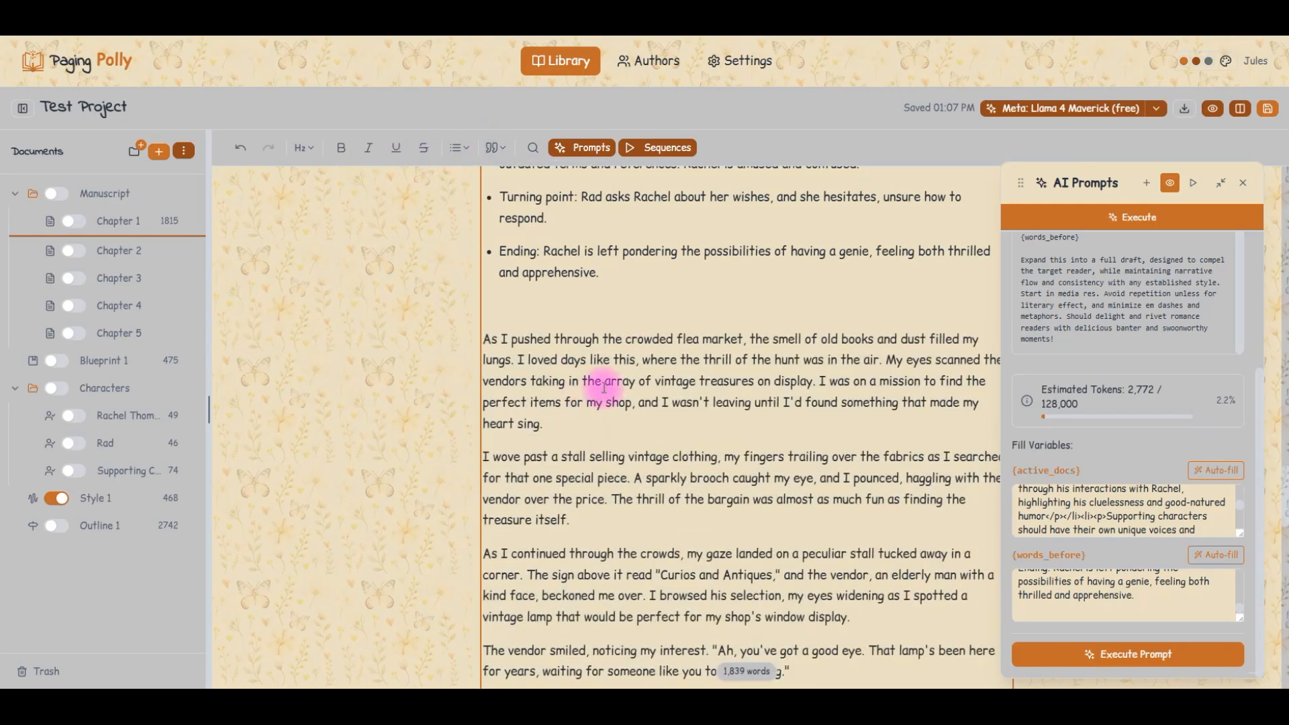
Step: Leave the Write Draft Romance prompt, open Outline 1 and read through its generated scene breakdowns
{"action": "scroll", "coordinate": [1138, 239], "scroll_direction": "up", "scroll_amount": 5}
{"action": "left_click", "coordinate": [1183, 247]}
{"action": "left_click", "coordinate": [123, 531]}
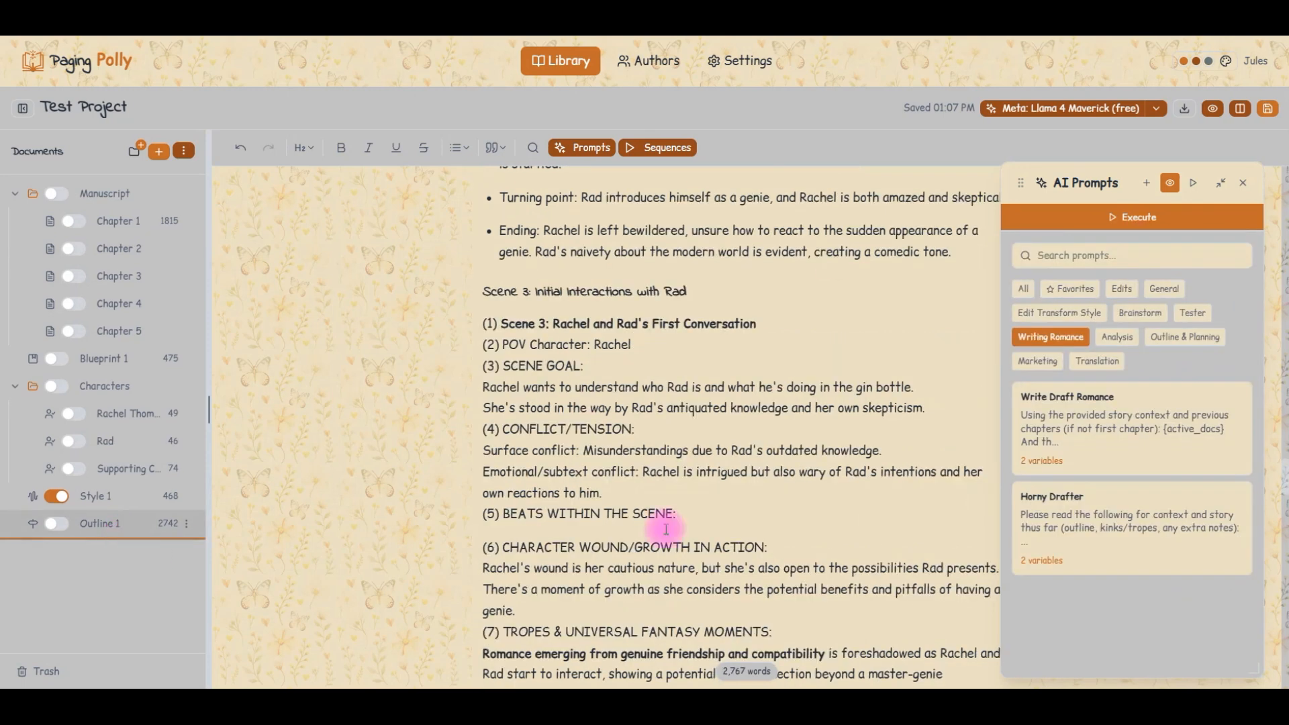
{"action": "scroll", "coordinate": [779, 467], "scroll_direction": "down", "scroll_amount": 5}
{"action": "scroll", "coordinate": [779, 467], "scroll_direction": "down", "scroll_amount": 15}
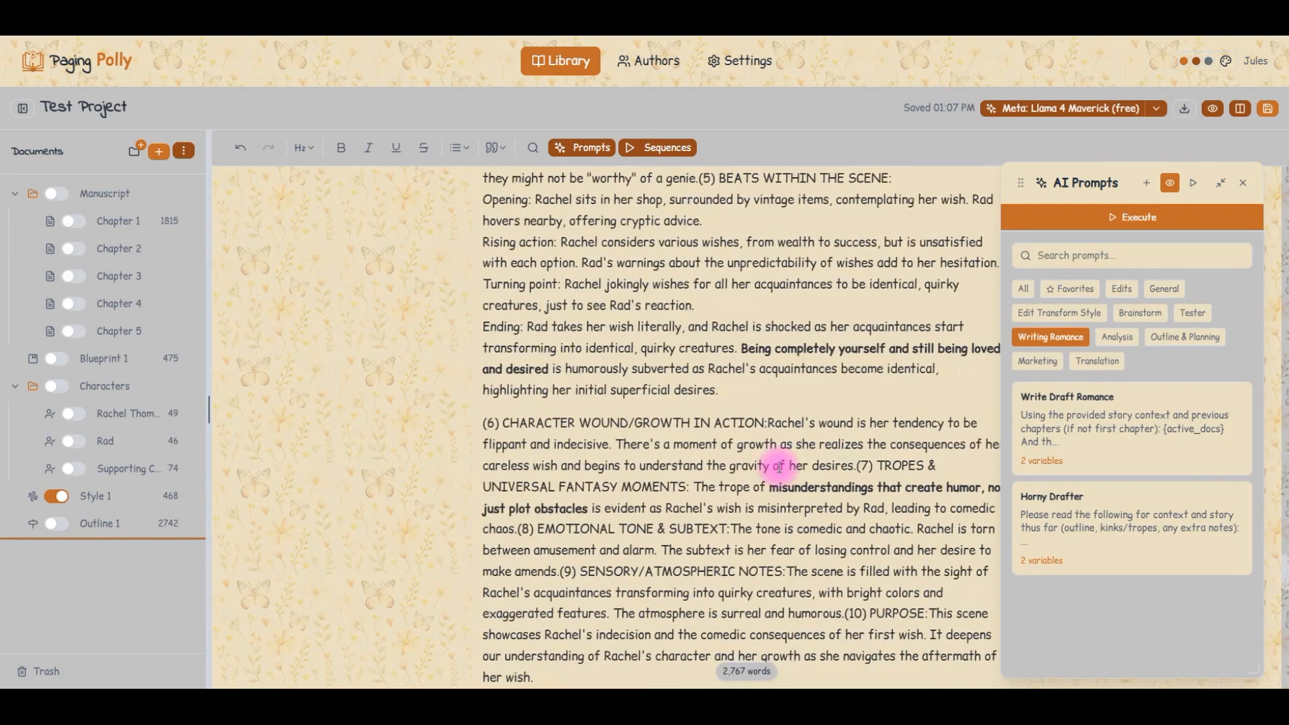
{"action": "scroll", "coordinate": [779, 467], "scroll_direction": "down", "scroll_amount": 3}
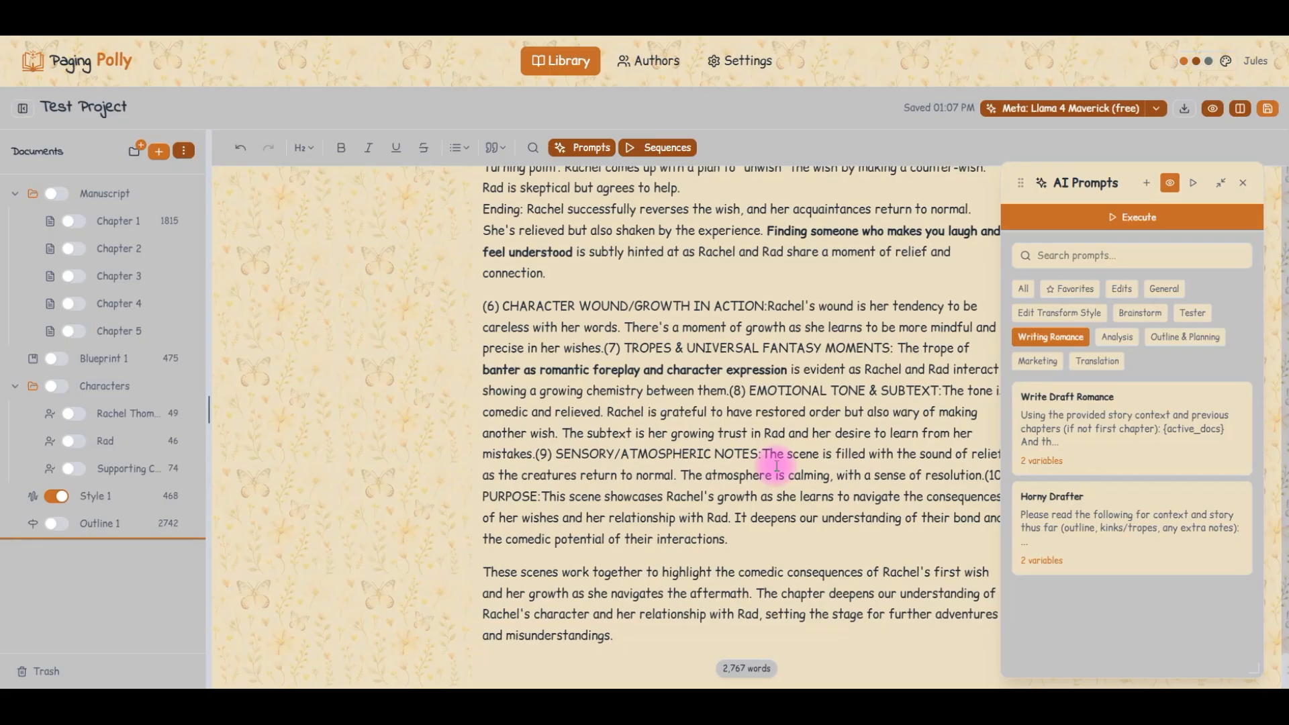
{"action": "scroll", "coordinate": [577, 406], "scroll_direction": "up", "scroll_amount": 10}
{"action": "scroll", "coordinate": [577, 406], "scroll_direction": "down", "scroll_amount": 10}
Step: Delete all the generated chapter scene breakdowns below the scene instructions in Outline 1
{"action": "left_click_drag", "start_coordinate": [640, 630], "coordinate": [486, 357]}
{"action": "scroll", "coordinate": [575, 371], "scroll_direction": "down", "scroll_amount": 10}
{"action": "left_click", "coordinate": [546, 210]}
{"action": "left_click_drag", "start_coordinate": [483, 214], "coordinate": [660, 699]}
{"action": "key", "text": "BackSpace"}
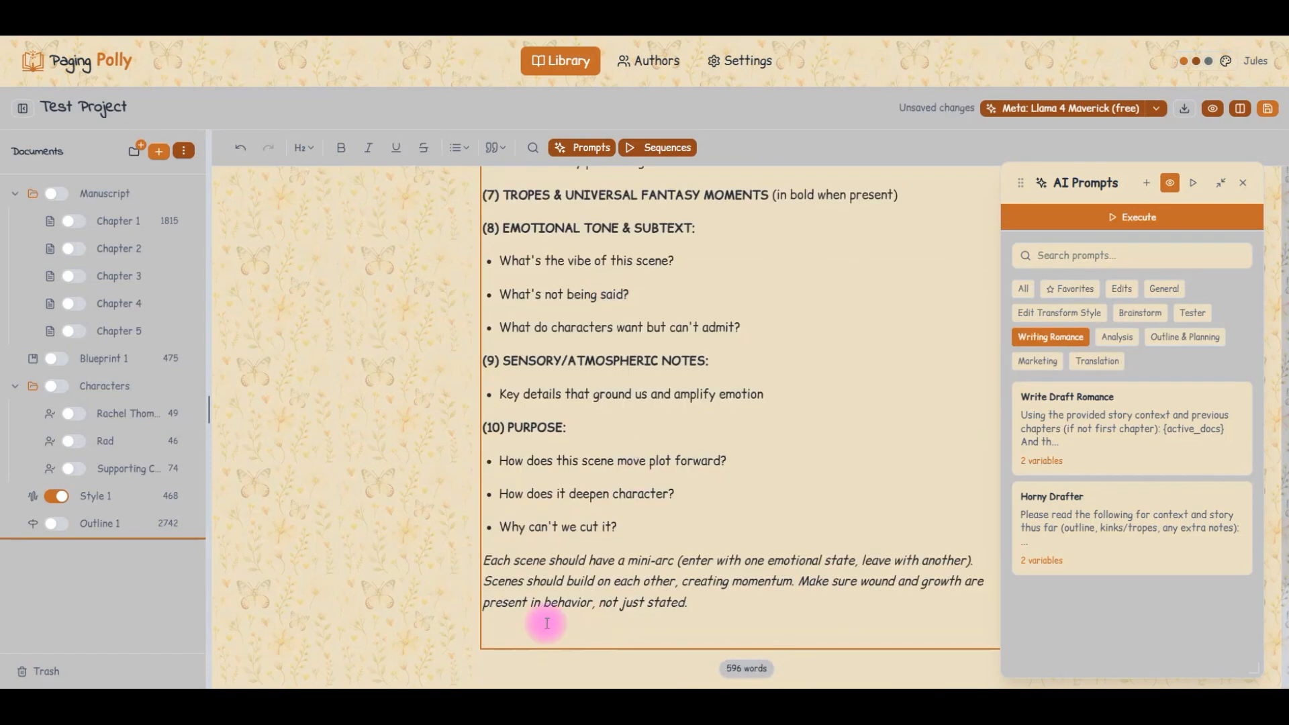
Step: Delete sections (8) Emotional Tone & Subtext, (9) Sensory/Atmospheric Notes and (10) Purpose from the scene instructions
{"action": "left_click", "coordinate": [687, 561]}
{"action": "left_click_drag", "start_coordinate": [660, 526], "coordinate": [473, 495]}
{"action": "scroll", "coordinate": [526, 455], "scroll_direction": "up", "scroll_amount": 5}
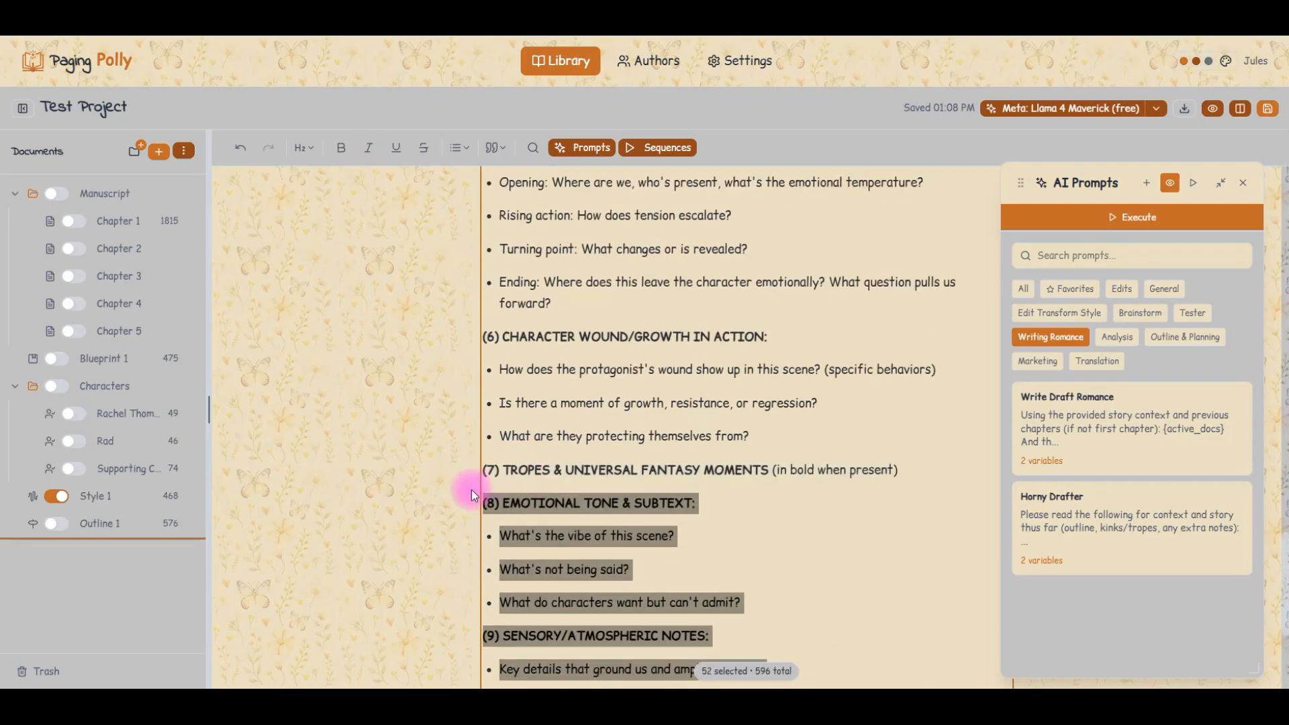
{"action": "scroll", "coordinate": [477, 624], "scroll_direction": "up", "scroll_amount": 2}
{"action": "key", "text": "BackSpace"}
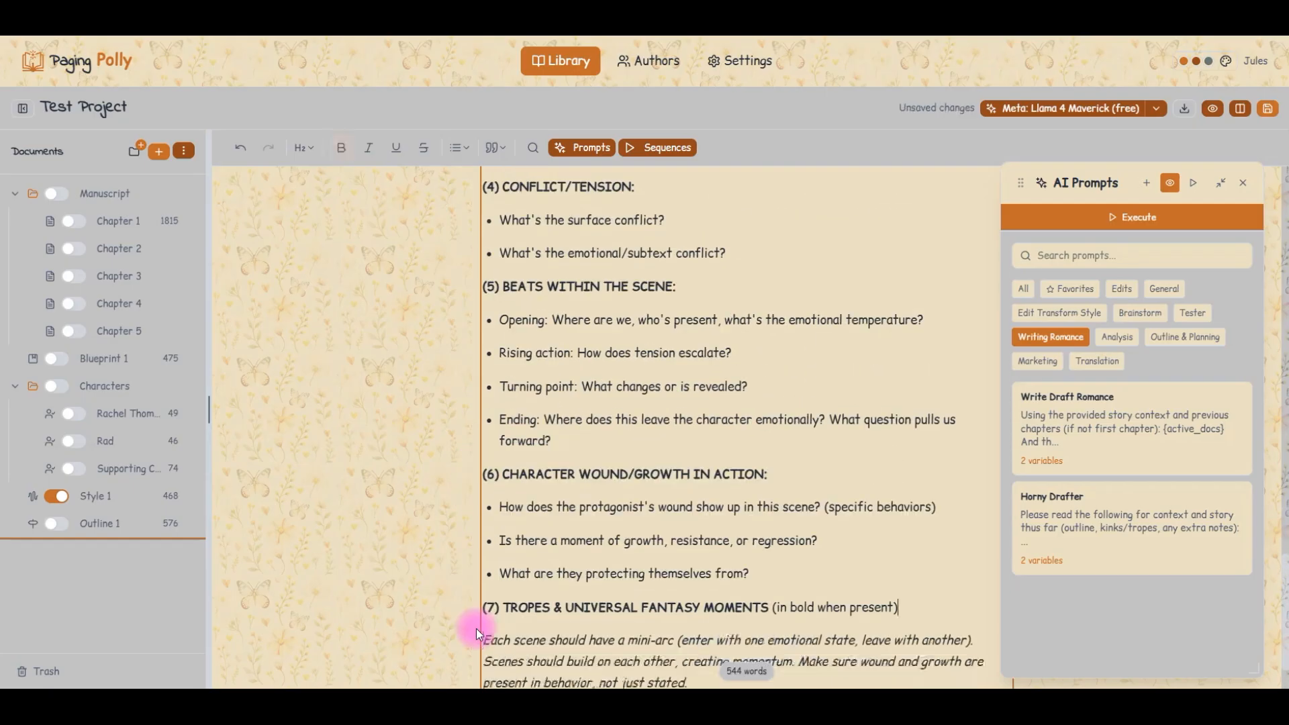
Step: Remove the number from the Tropes & Universal Fantasy Moments heading and delete section (6) Character Wound/Growth in Action with its bullets
{"action": "left_click_drag", "start_coordinate": [503, 607], "coordinate": [475, 604]}
{"action": "key", "text": "BackSpace"}
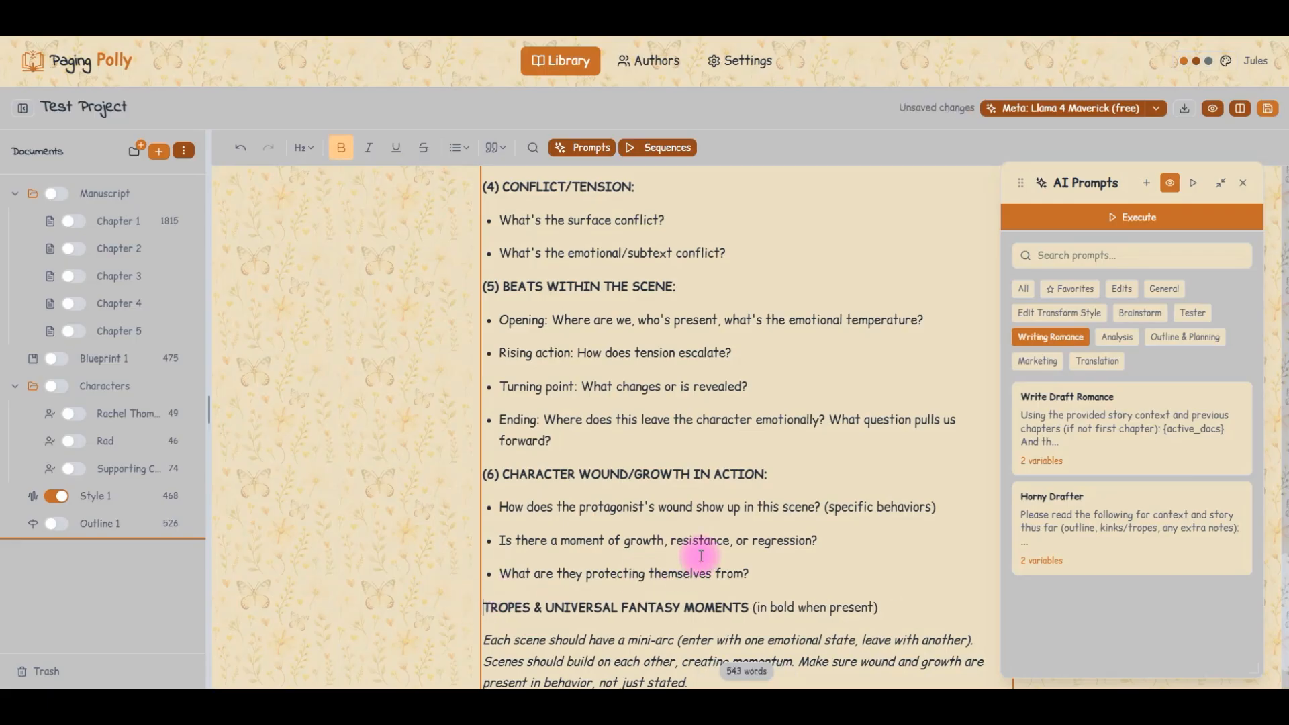
{"action": "left_click_drag", "start_coordinate": [794, 572], "coordinate": [476, 598]}
{"action": "key", "text": "BackSpace"}
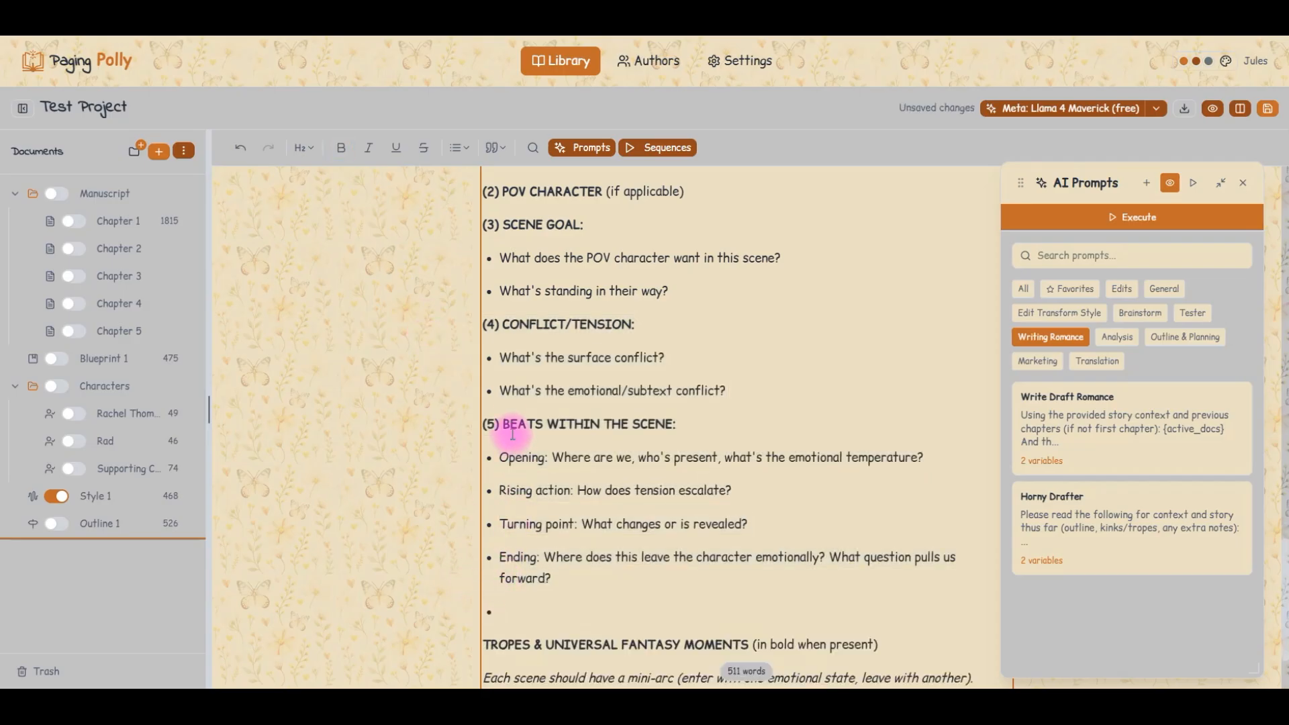
{"action": "key", "text": "BackSpace"}
Step: Remove the number from the Beats Within the Scene heading and delete the Tropes & Universal Fantasy Moments line
{"action": "left_click", "coordinate": [503, 424]}
{"action": "key", "text": "BackSpace"}
{"action": "key", "text": "BackSpace"}
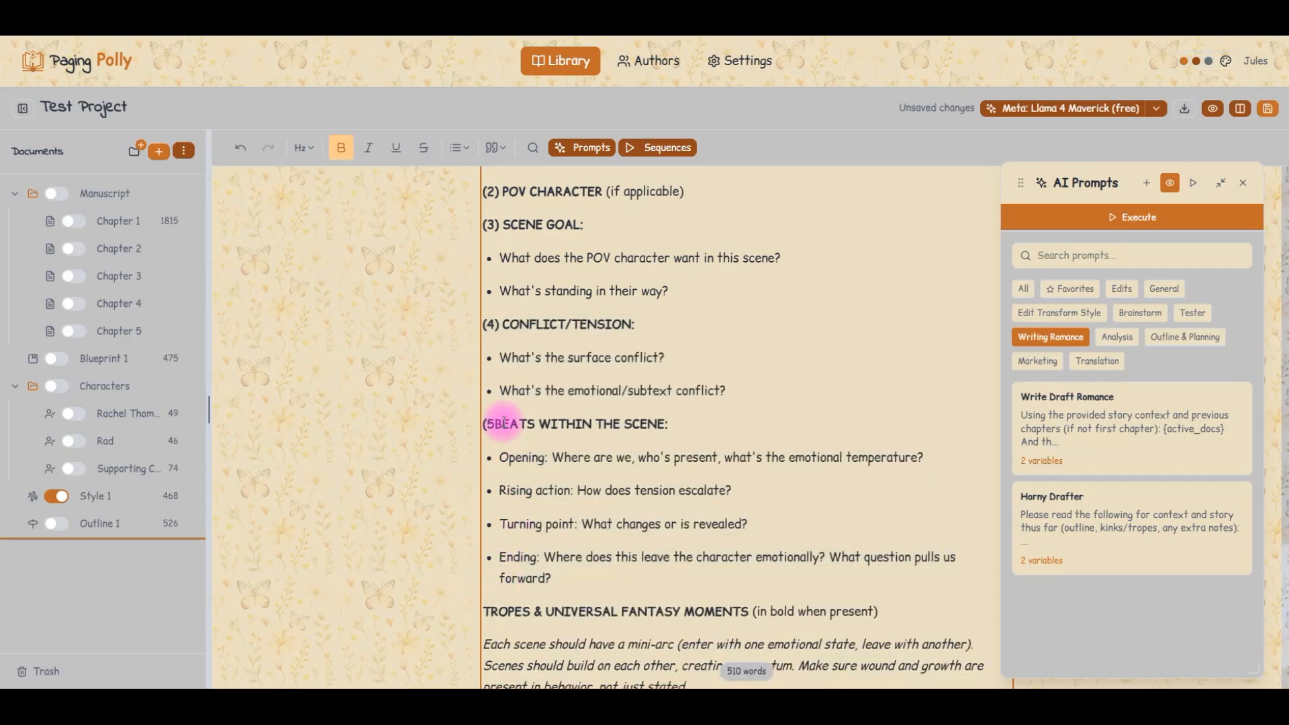
{"action": "key", "text": "BackSpace"}
{"action": "left_click_drag", "start_coordinate": [893, 613], "coordinate": [485, 608]}
{"action": "key", "text": "BackSpace"}
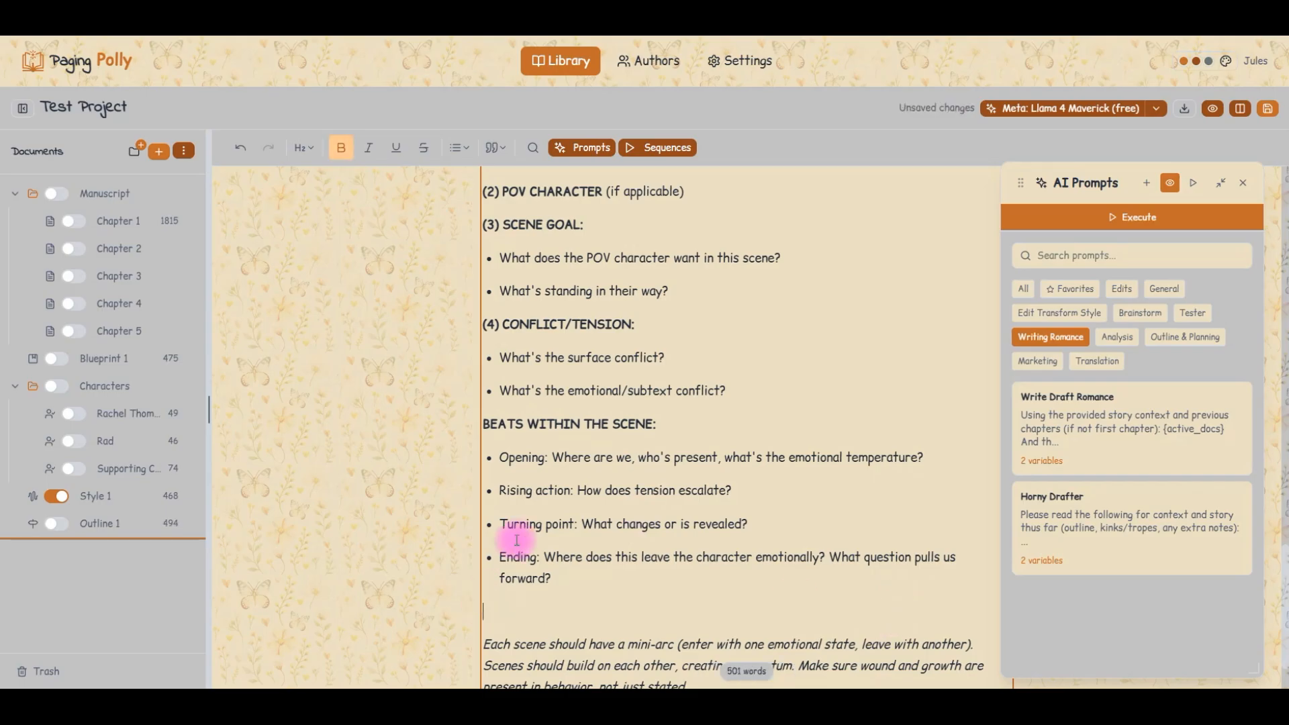
{"action": "key", "text": "BackSpace"}
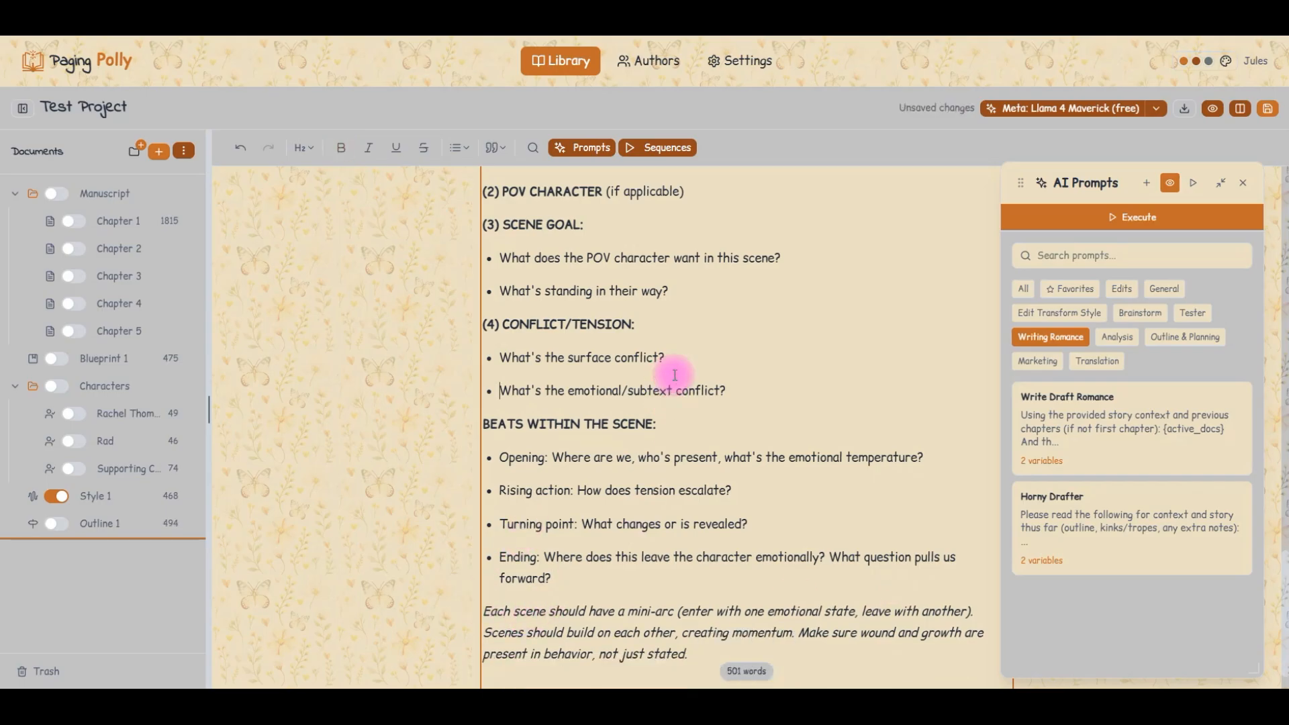
Step: Delete the POV Character line and remove the number from the Scene Number & Setting heading
{"action": "scroll", "coordinate": [592, 323], "scroll_direction": "up", "scroll_amount": 2}
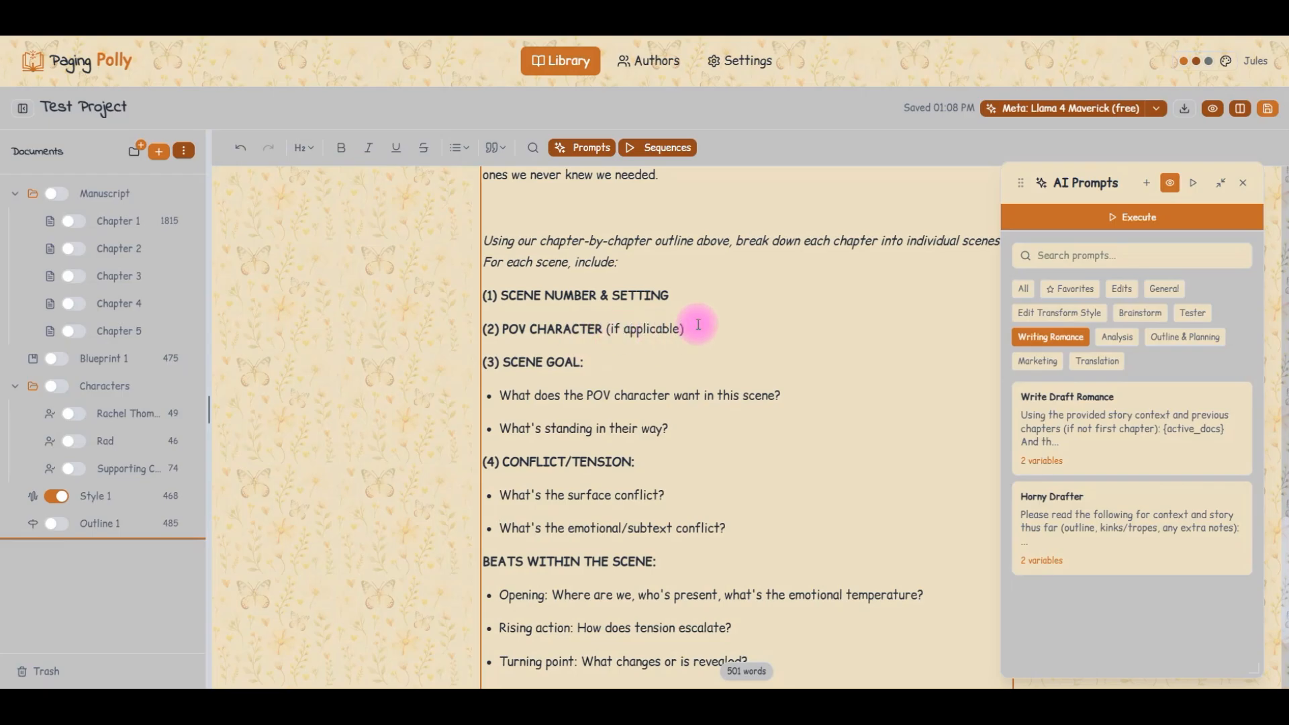
{"action": "left_click_drag", "start_coordinate": [712, 324], "coordinate": [466, 313]}
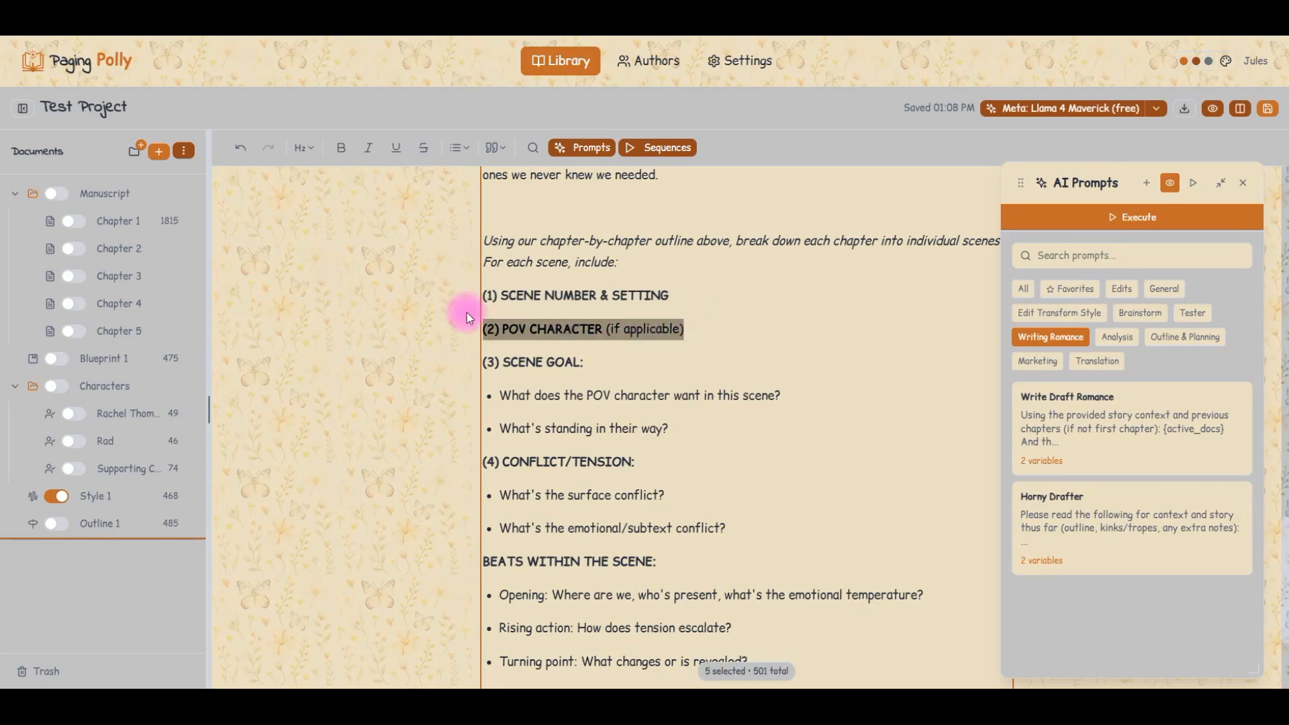
{"action": "key", "text": "BackSpace"}
{"action": "left_click", "coordinate": [491, 295]}
{"action": "key", "text": "BackSpace"}
{"action": "key", "text": "BackSpace"}
{"action": "key", "text": "BackSpace"}
Step: Remove the numbers from the Scene Goal and Conflict/Tension headings
{"action": "left_click", "coordinate": [503, 332]}
{"action": "key", "text": "BackSpace"}
{"action": "key", "text": "BackSpace"}
{"action": "key", "text": "BackSpace"}
{"action": "key", "text": "BackSpace"}
{"action": "left_click", "coordinate": [503, 428]}
{"action": "key", "text": "BackSpace"}
{"action": "key", "text": "BackSpace"}
{"action": "key", "text": "BackSpace"}
{"action": "key", "text": "BackSpace"}
{"action": "key", "text": "Down"}
{"action": "key", "text": "Down"}
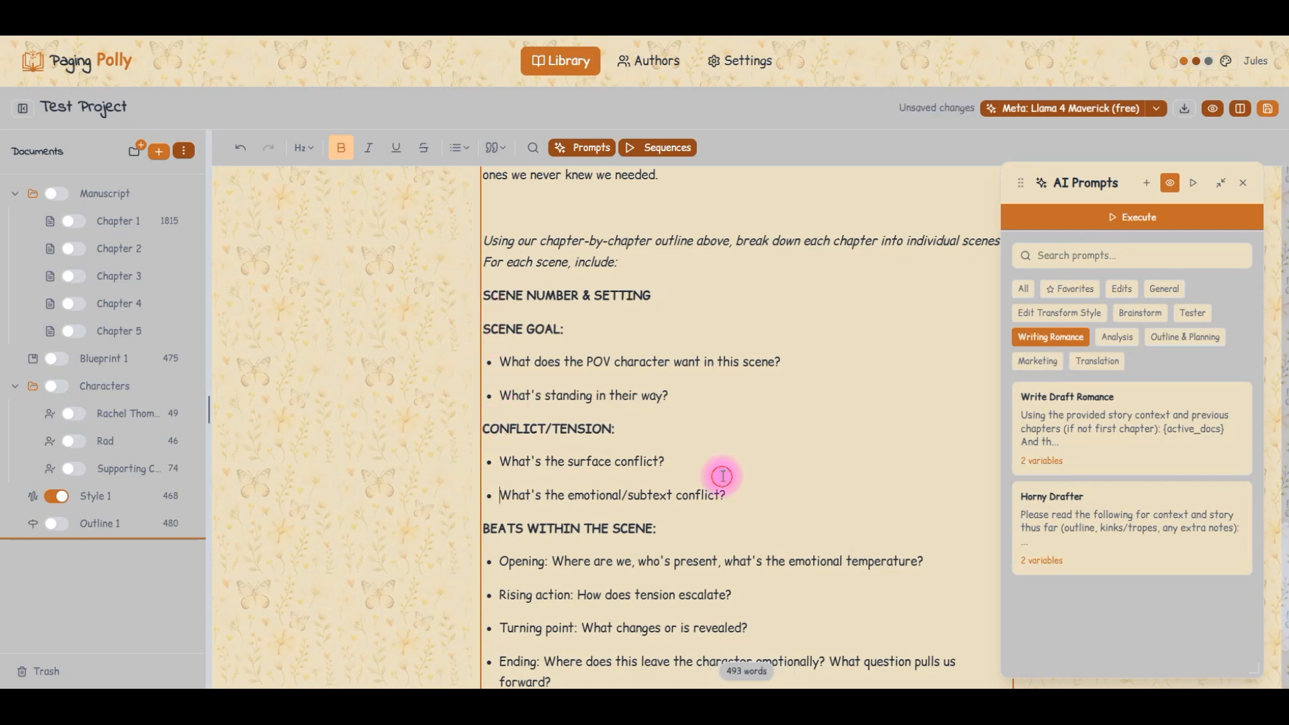
Step: Add the closing line "And each chapter should have a short summary, followed by a one paragraph summary of each scene with important beats from the above."
{"action": "scroll", "coordinate": [609, 370], "scroll_direction": "down", "scroll_amount": 3}
{"action": "scroll", "coordinate": [610, 370], "scroll_direction": "up", "scroll_amount": 3}
{"action": "scroll", "coordinate": [714, 627], "scroll_direction": "down", "scroll_amount": 3}
{"action": "left_click", "coordinate": [699, 622]}
{"action": "key", "text": "Return"}
{"action": "type", "text": "And each chapter should have a short summary, d"}
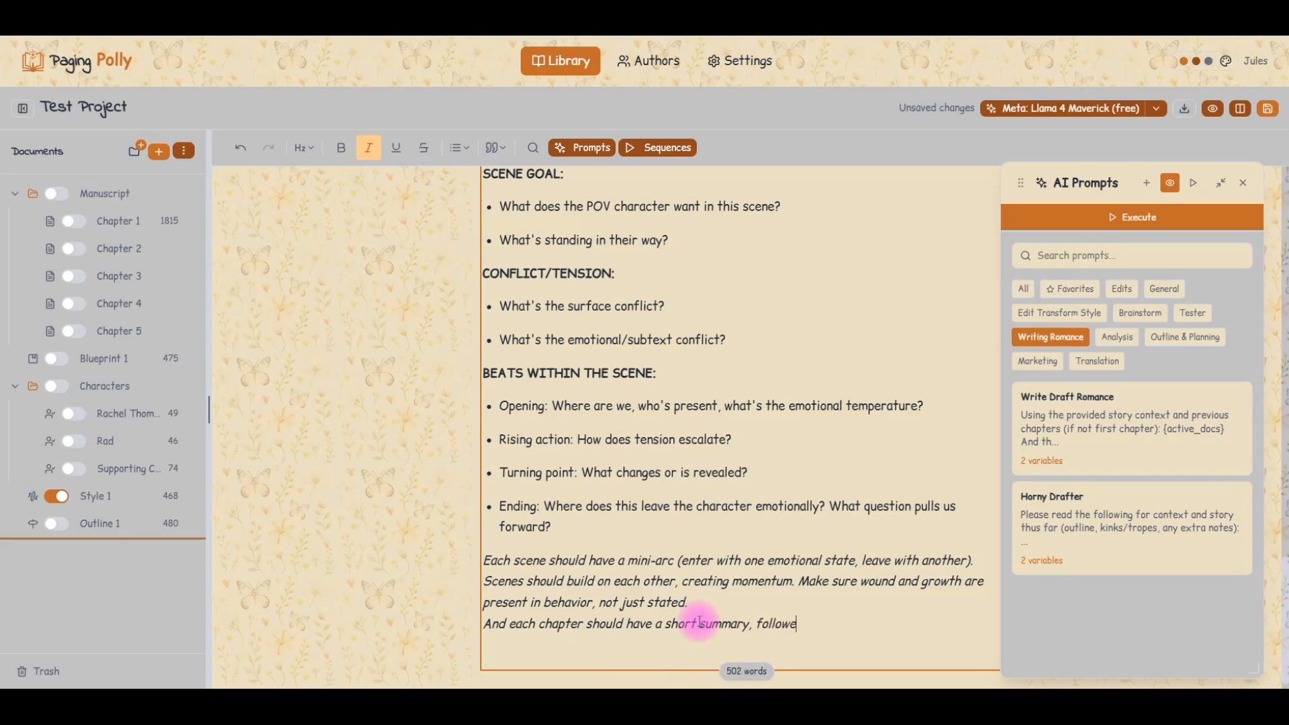
{"action": "type", "text": "ollowed by a "}
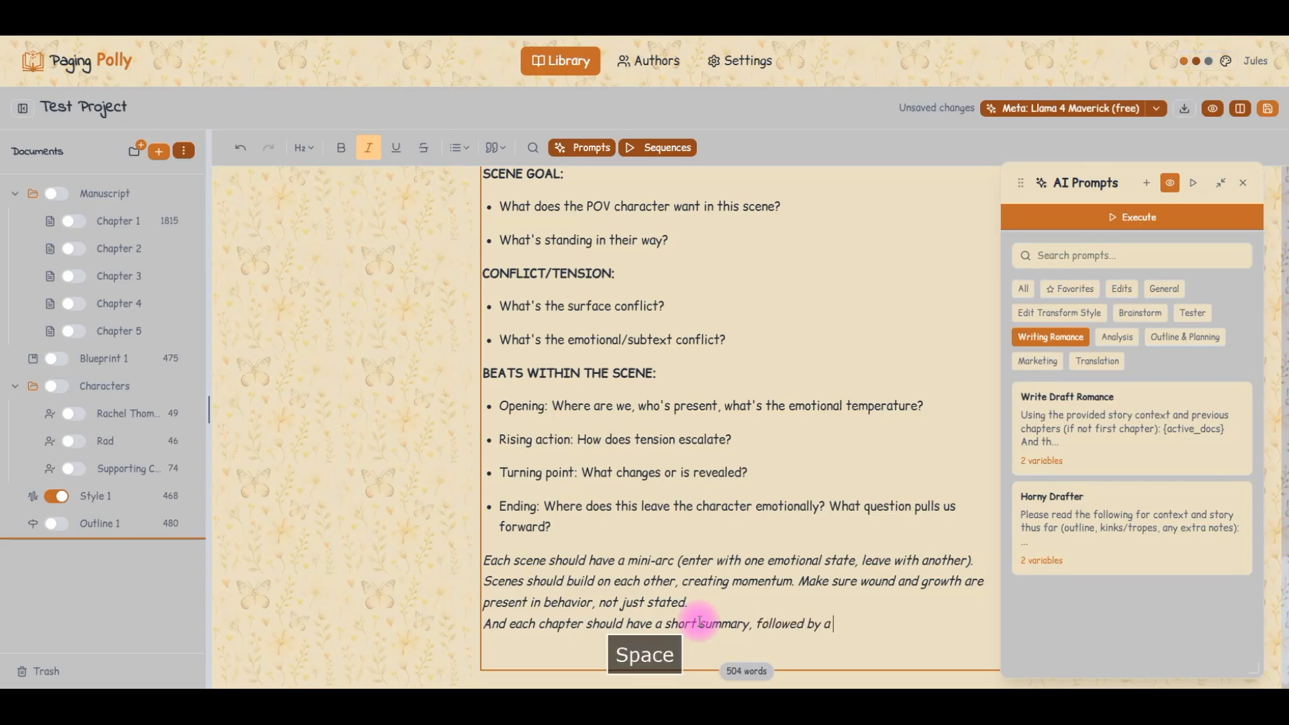
{"action": "type", "text": "one para"}
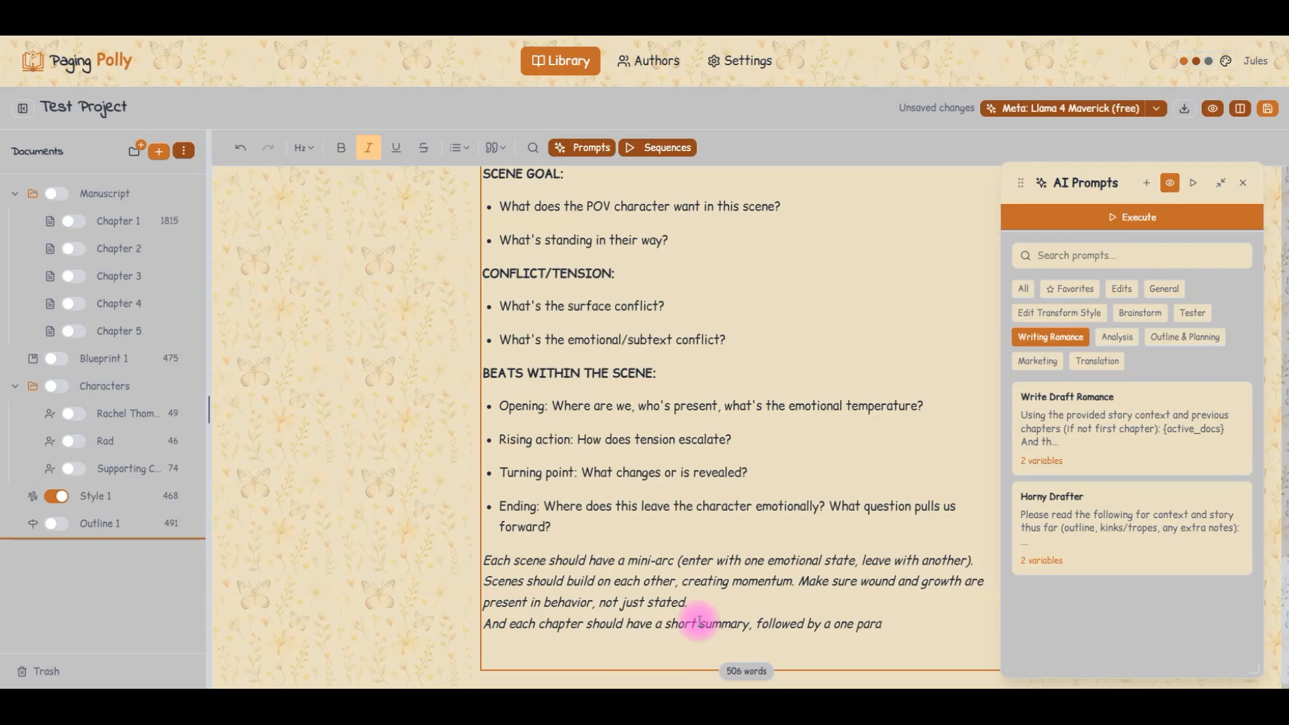
{"action": "type", "text": "grapgh "}
{"action": "type", "text": "h "}
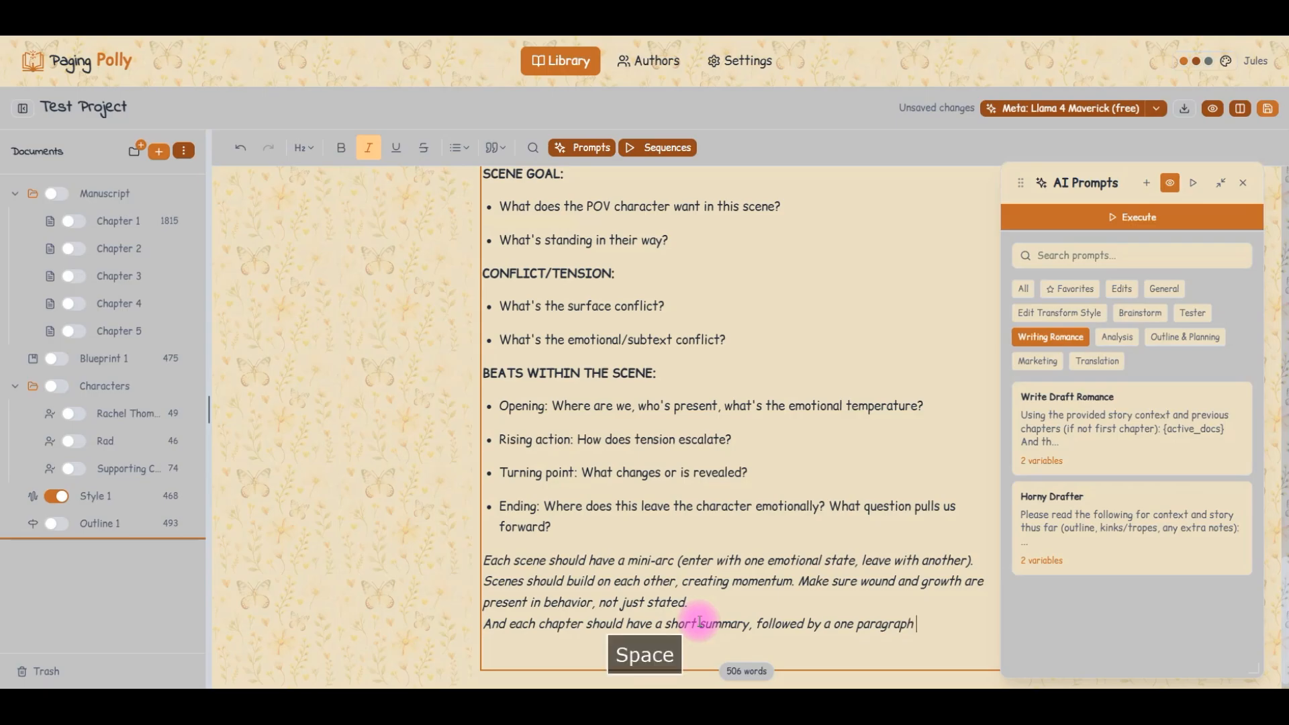
{"action": "type", "text": "summary of each scene with im"}
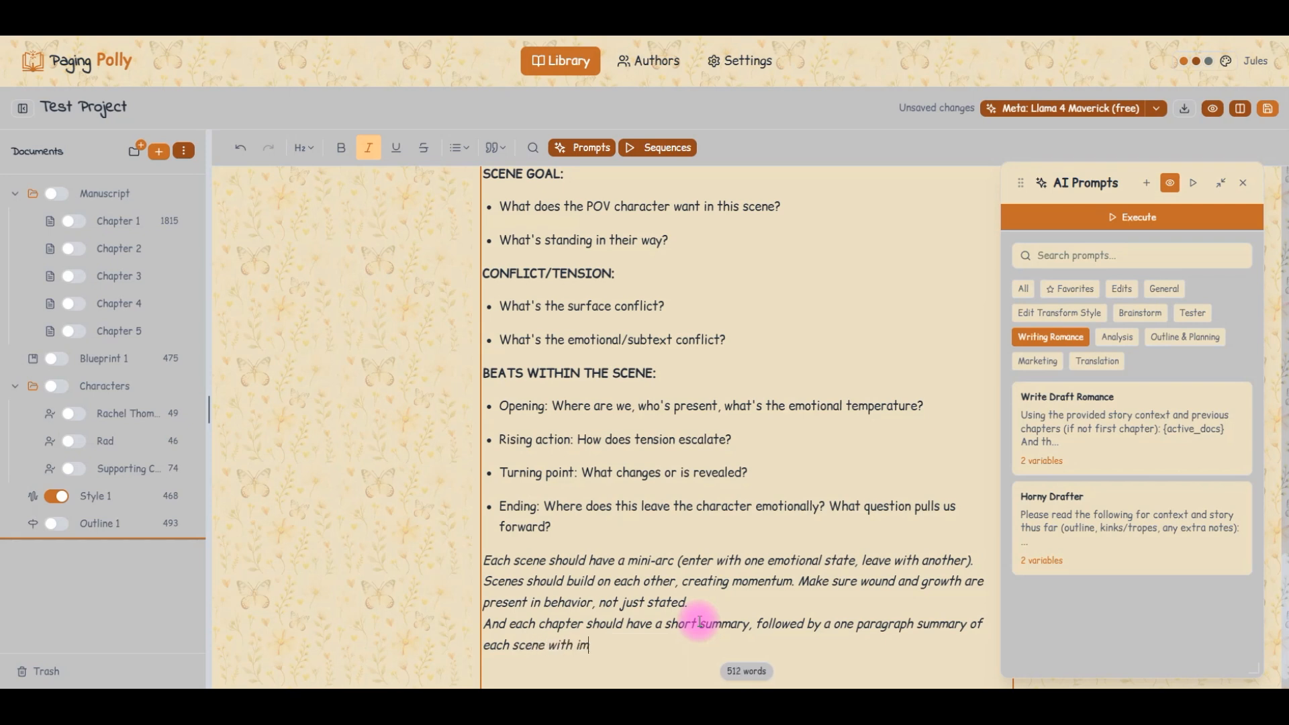
{"action": "type", "text": "portant beats from the above."}
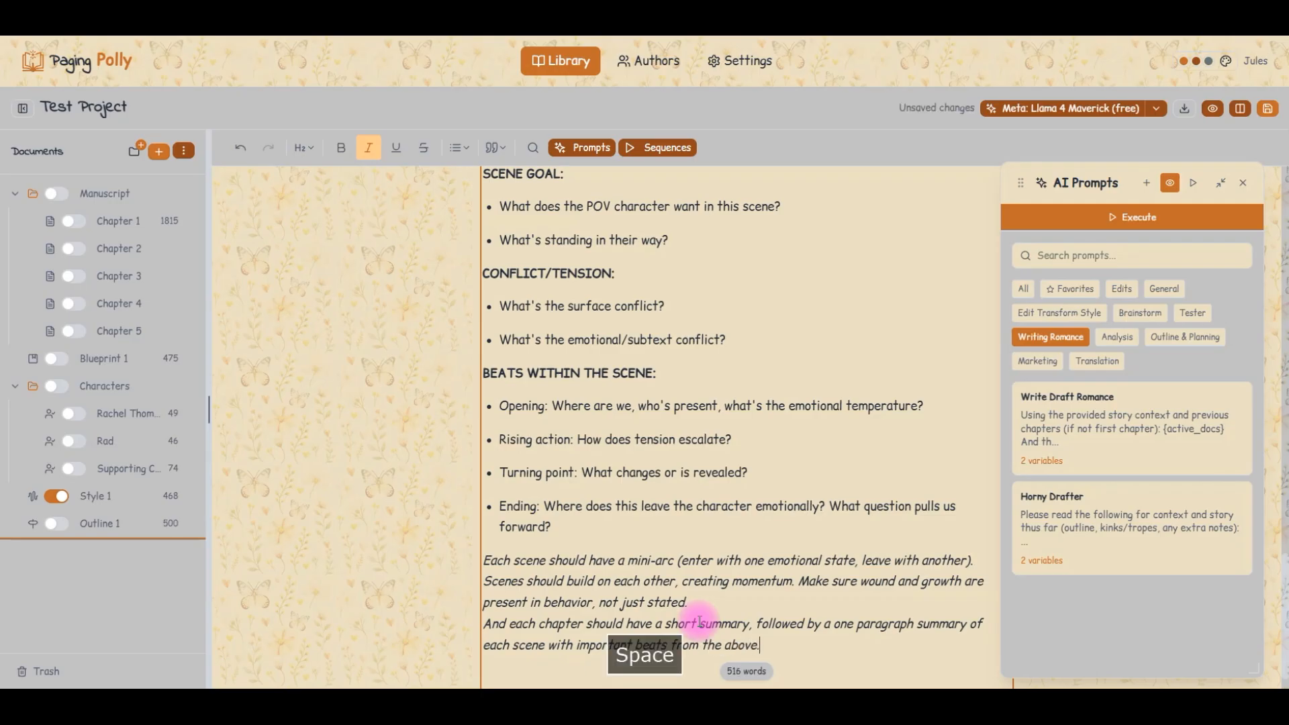
{"action": "key", "text": "Return"}
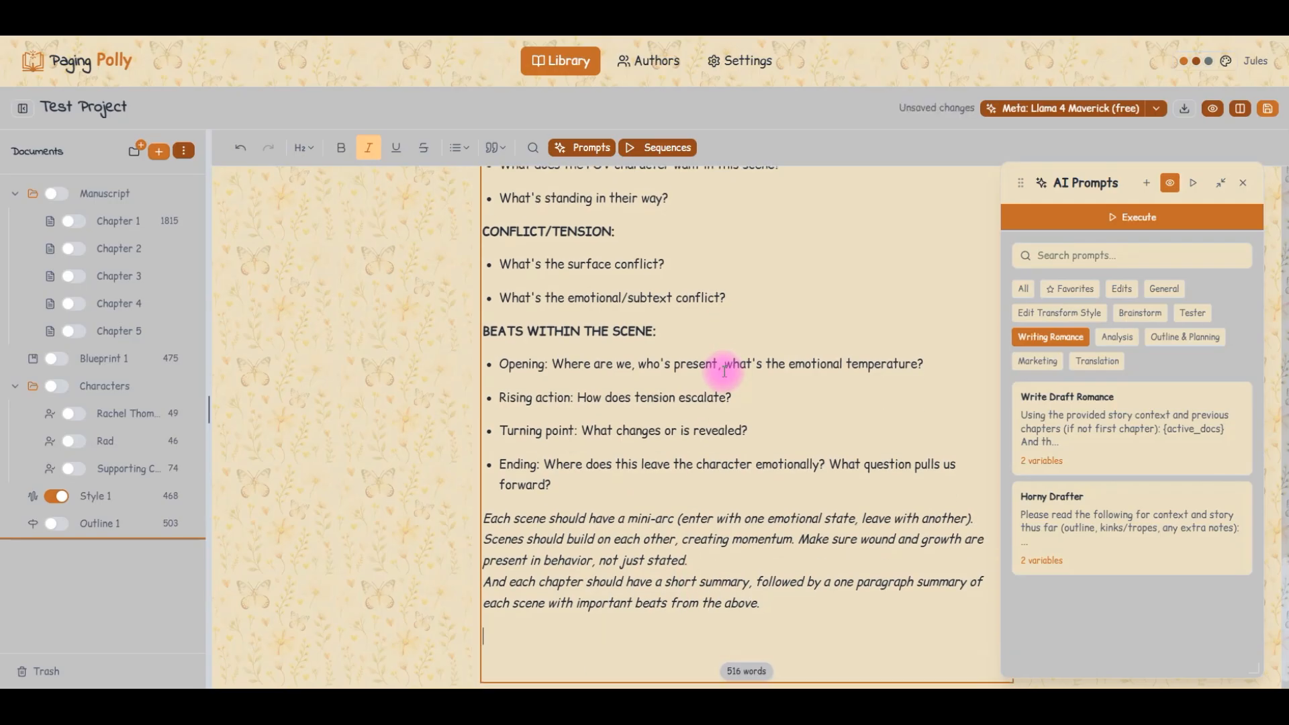
Step: Switch the AI Prompts panel to direct execution mode and move it over the document list, clear of the outline text
{"action": "scroll", "coordinate": [671, 467], "scroll_direction": "down", "scroll_amount": 1}
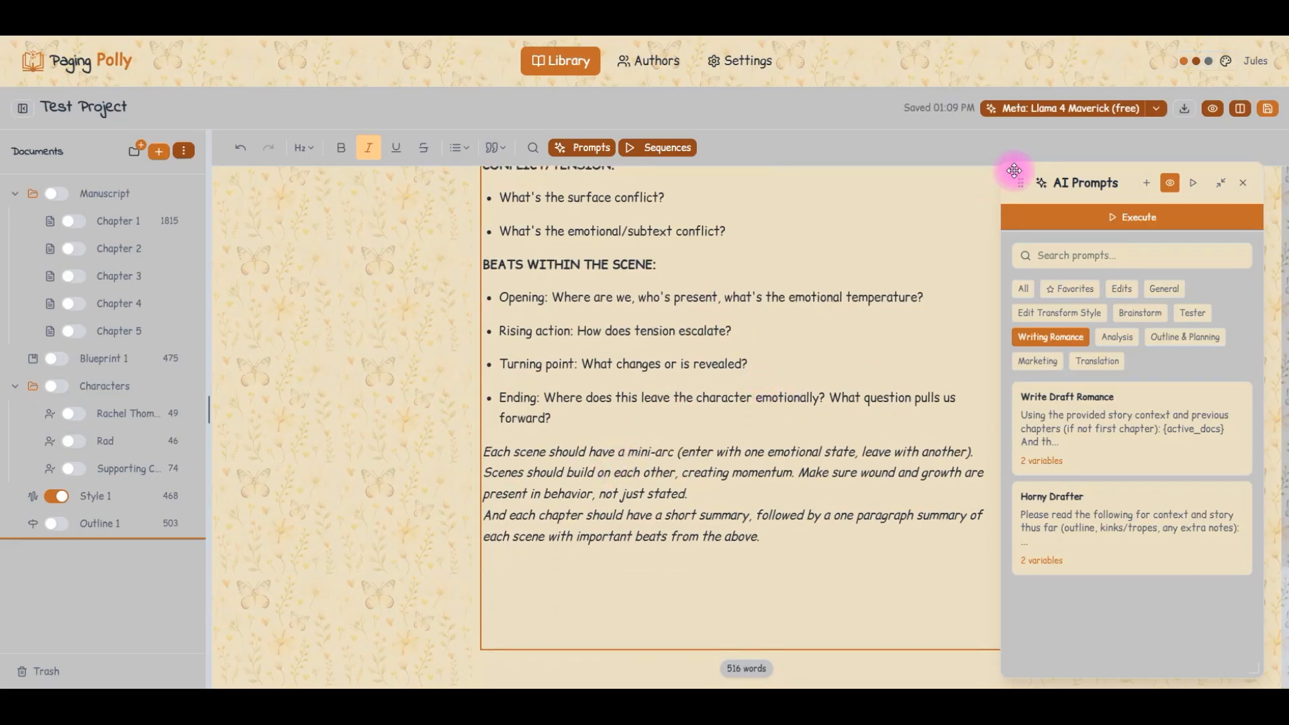
{"action": "left_click", "coordinate": [1189, 186]}
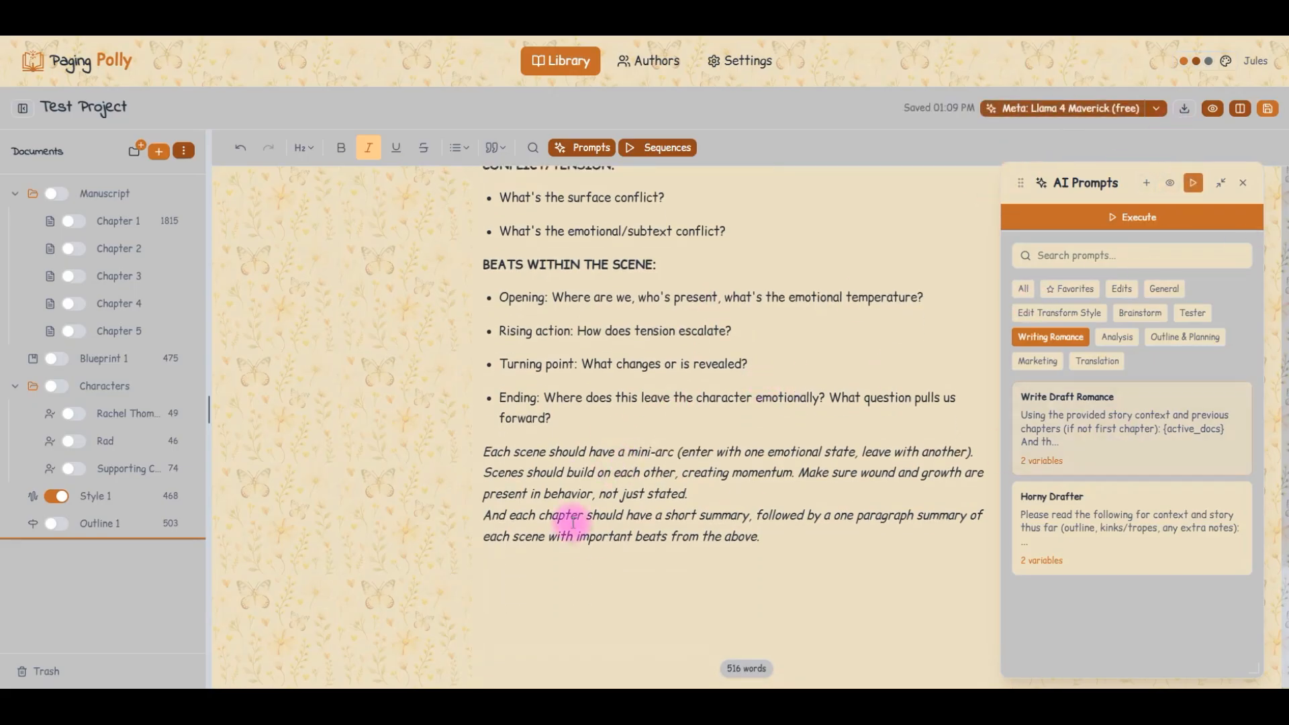
{"action": "left_click", "coordinate": [1156, 110]}
{"action": "left_click_drag", "start_coordinate": [1021, 182], "coordinate": [148, 180]}
Step: Select NVIDIA: Llama 3.1 Nemotron 70B Instruct as the AI model and check its pricing in the model settings without saving changes
{"action": "left_click", "coordinate": [1157, 110]}
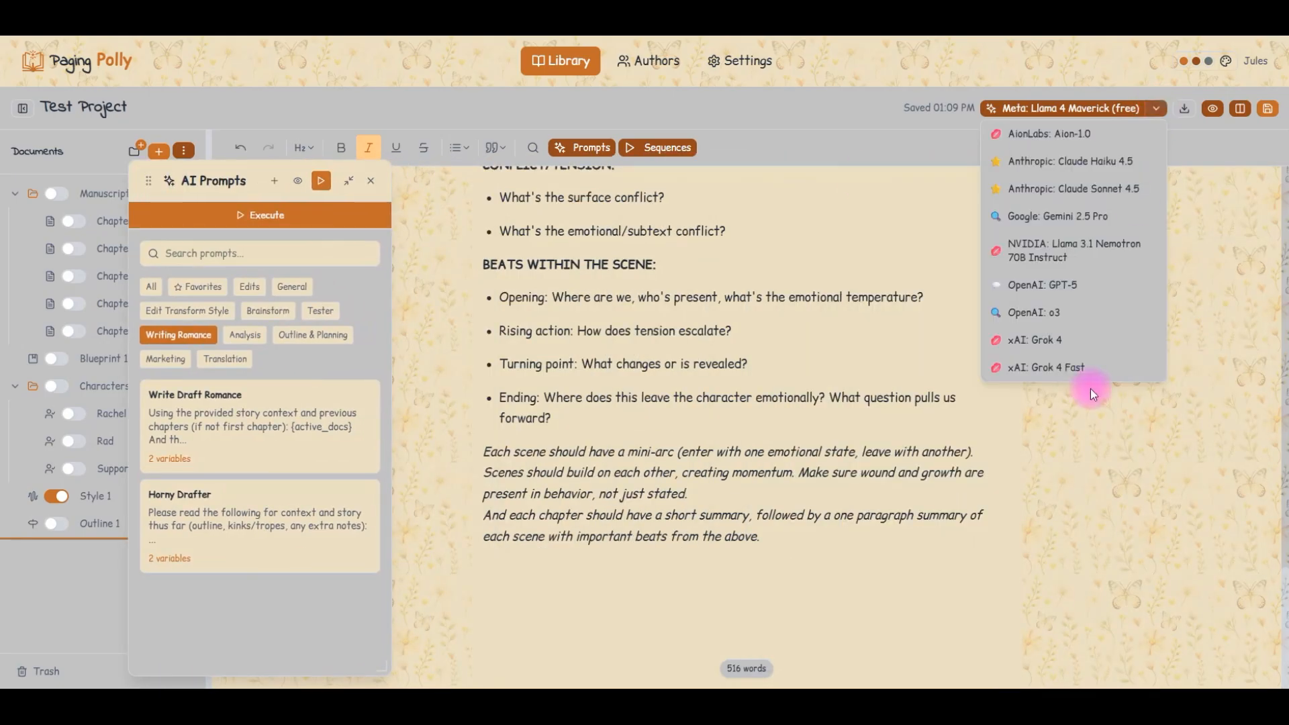
{"action": "left_click", "coordinate": [1081, 251]}
{"action": "left_click", "coordinate": [526, 570]}
{"action": "left_click", "coordinate": [510, 593]}
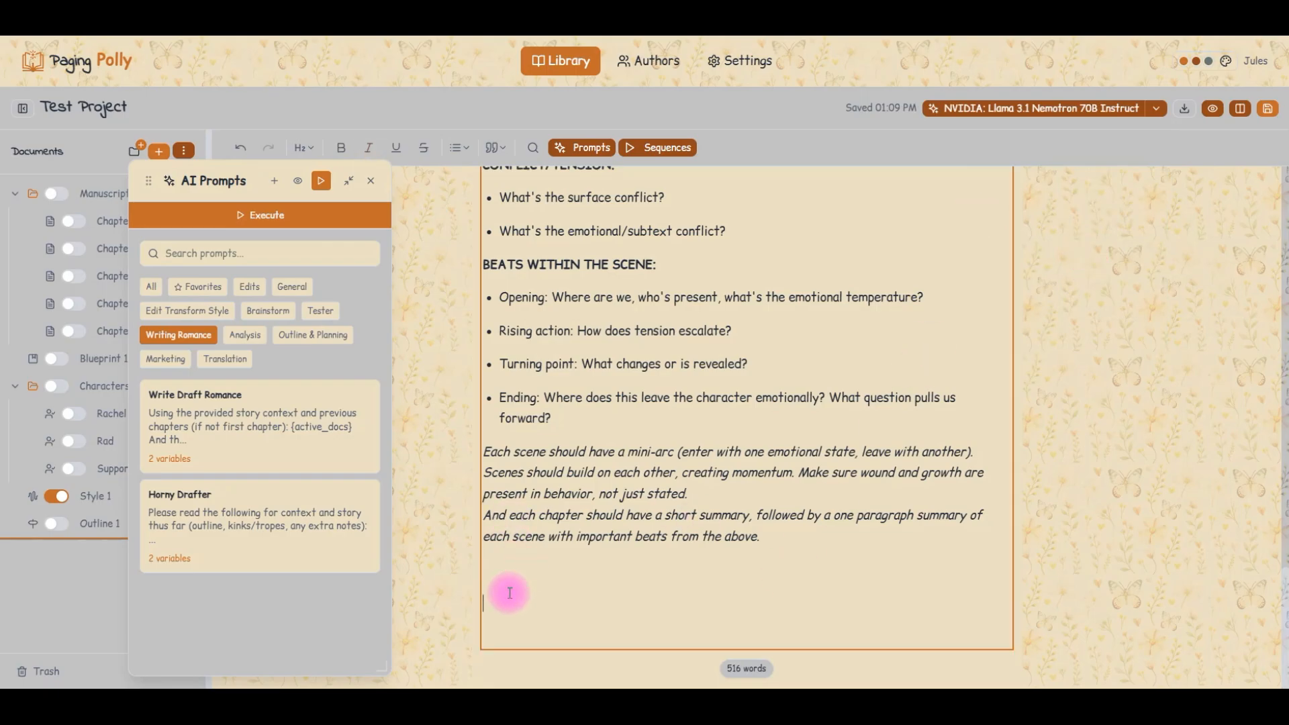
{"action": "left_click", "coordinate": [1068, 110]}
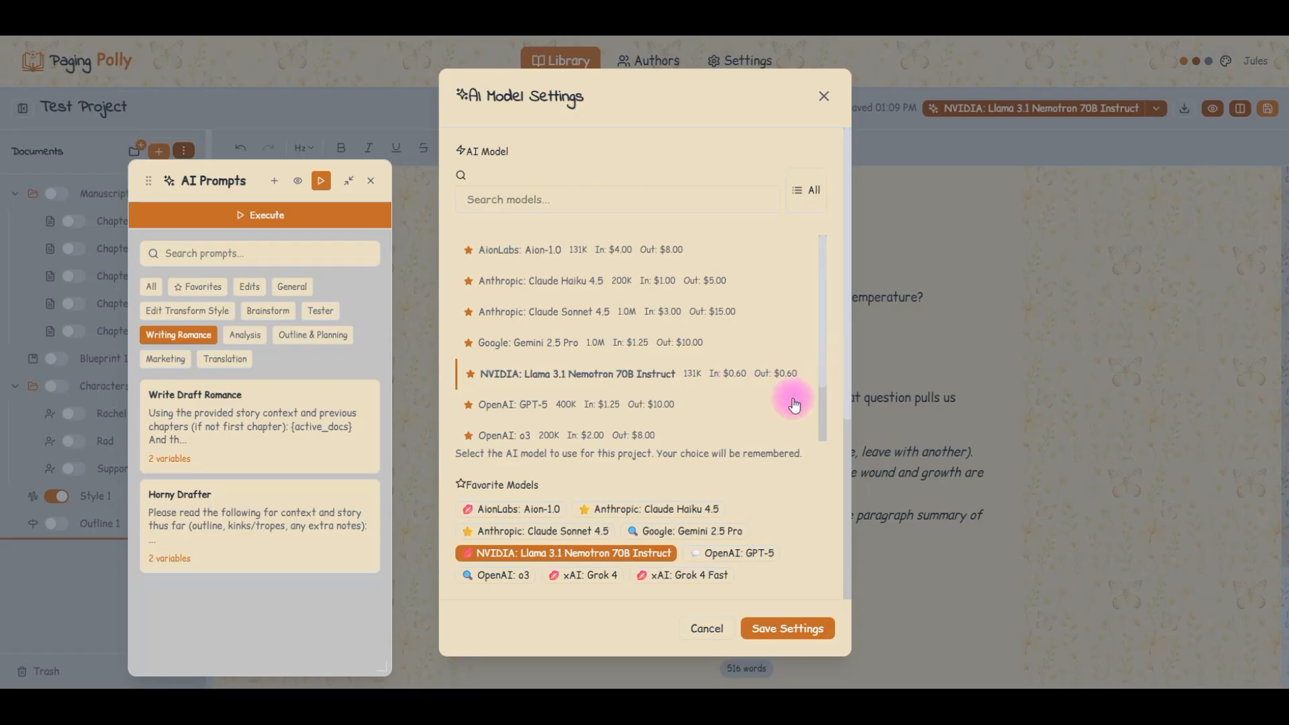
{"action": "left_click", "coordinate": [704, 628]}
Step: Run the General prompt Go from the blank space below the Outline 1 instructions
{"action": "left_click", "coordinate": [534, 569]}
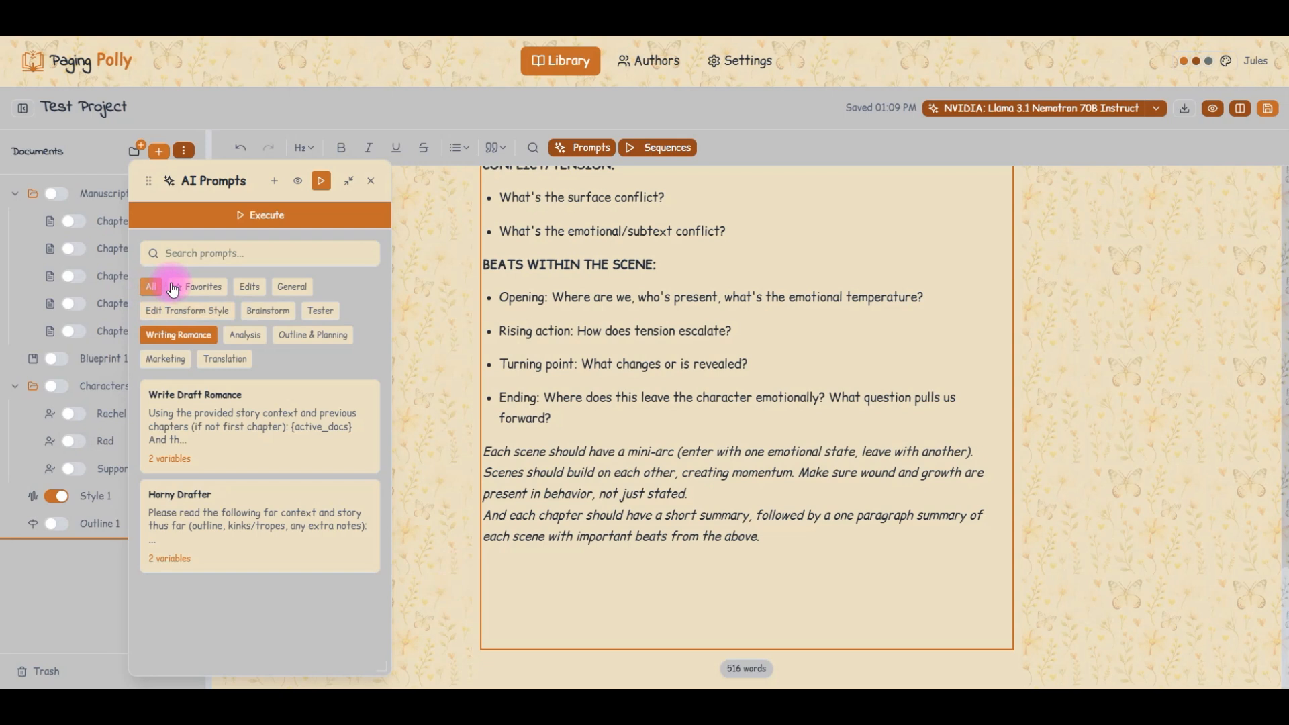
{"action": "left_click", "coordinate": [287, 287]}
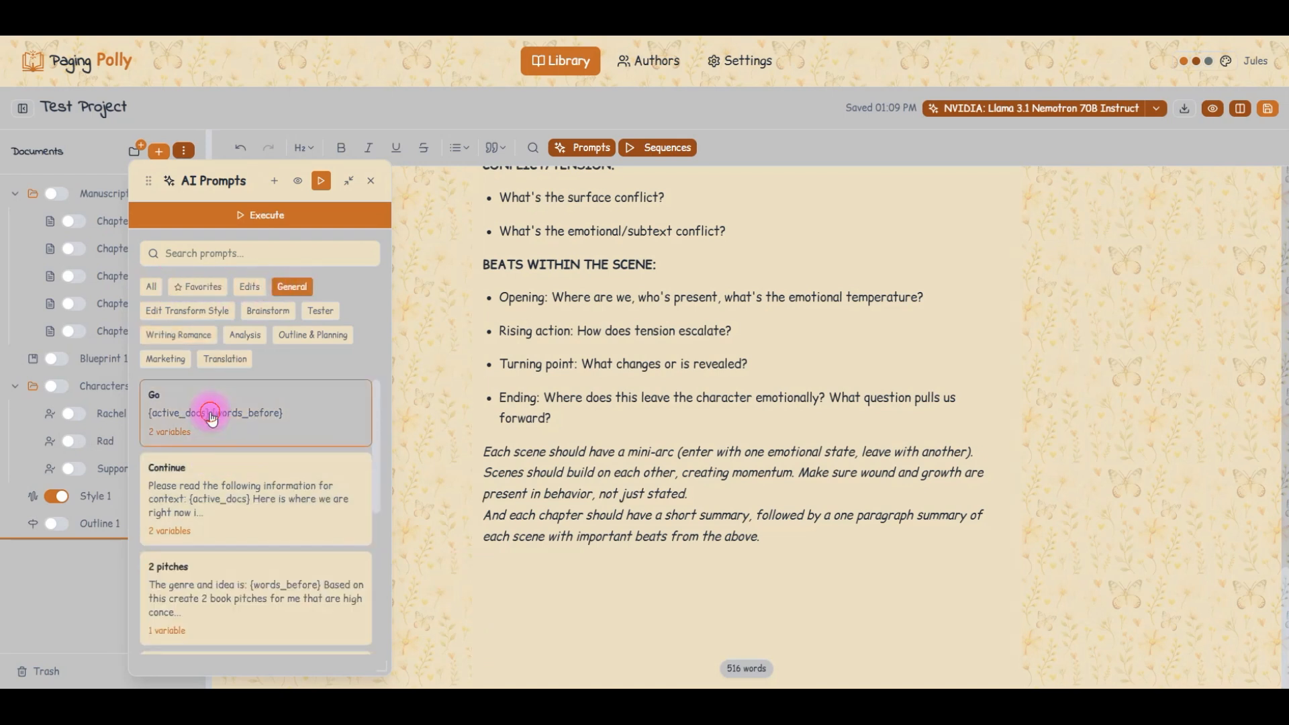
{"action": "left_click", "coordinate": [211, 419]}
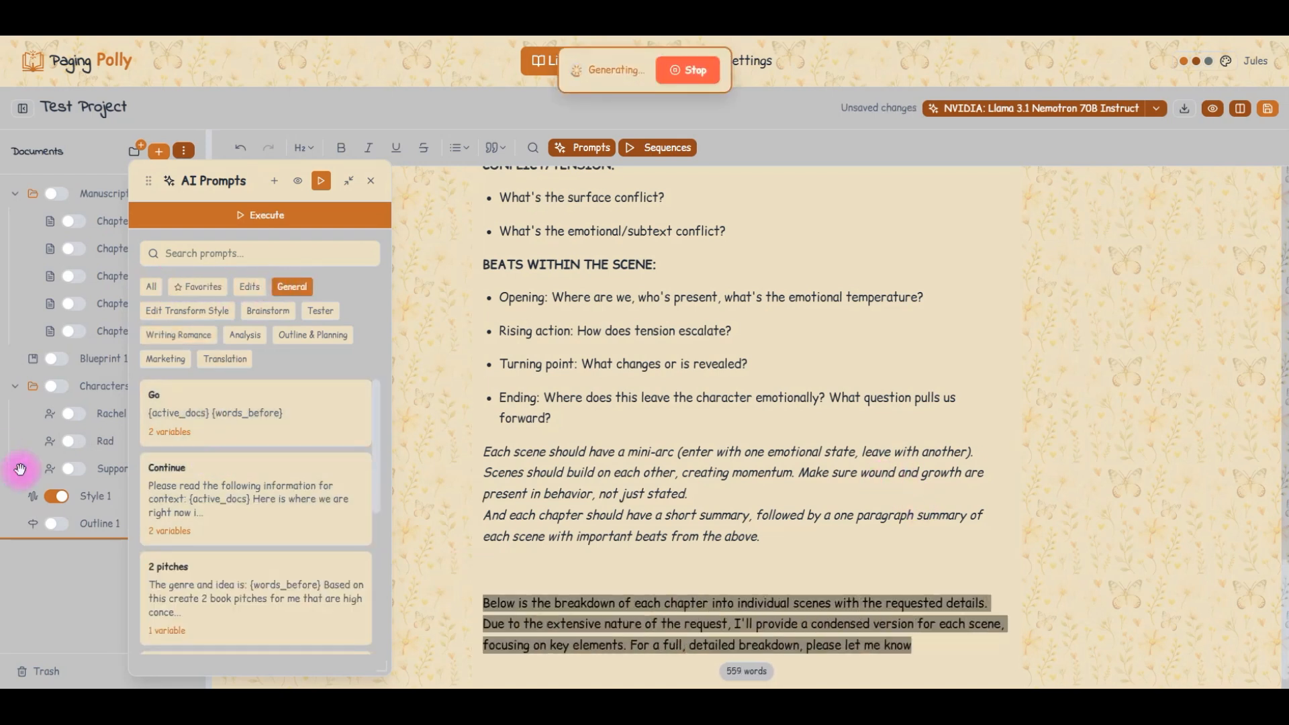
Step: Review the scene breakdowns as they are generated, stop the generation during Chapter 4 and keep the text
{"action": "scroll", "coordinate": [838, 504], "scroll_direction": "down", "scroll_amount": 4}
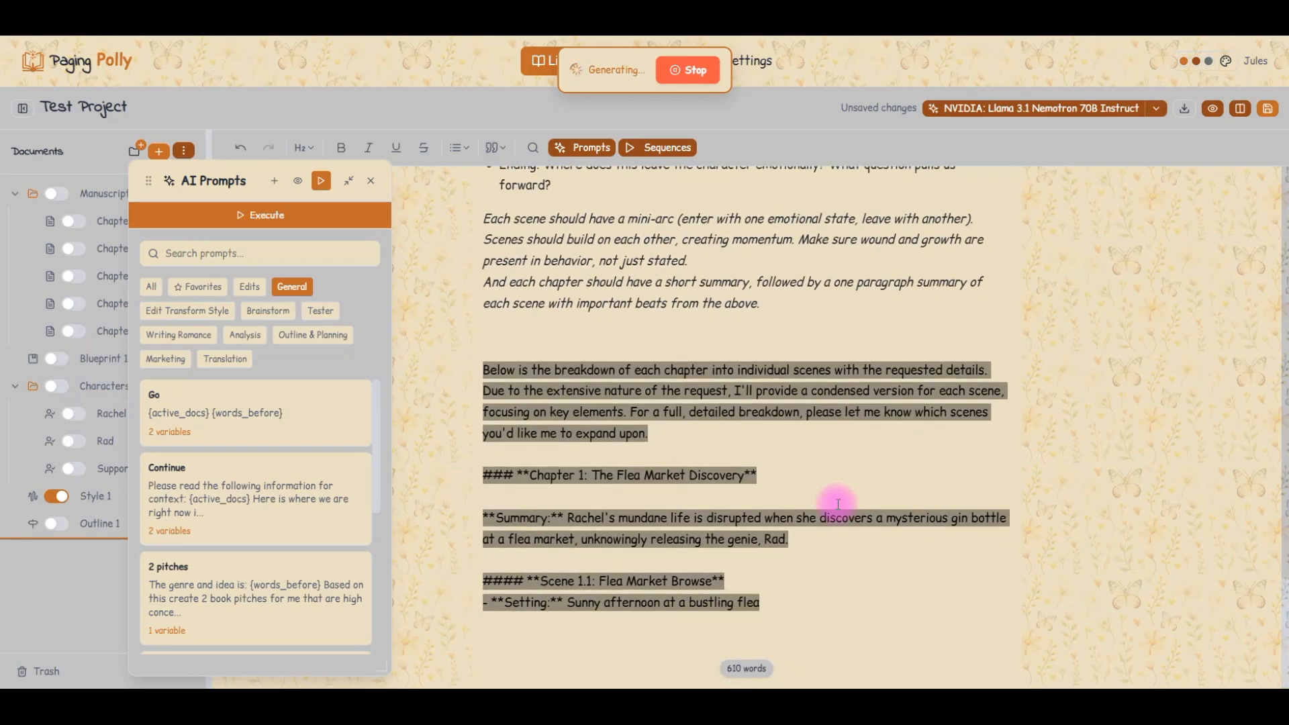
{"action": "scroll", "coordinate": [838, 504], "scroll_direction": "down", "scroll_amount": 2}
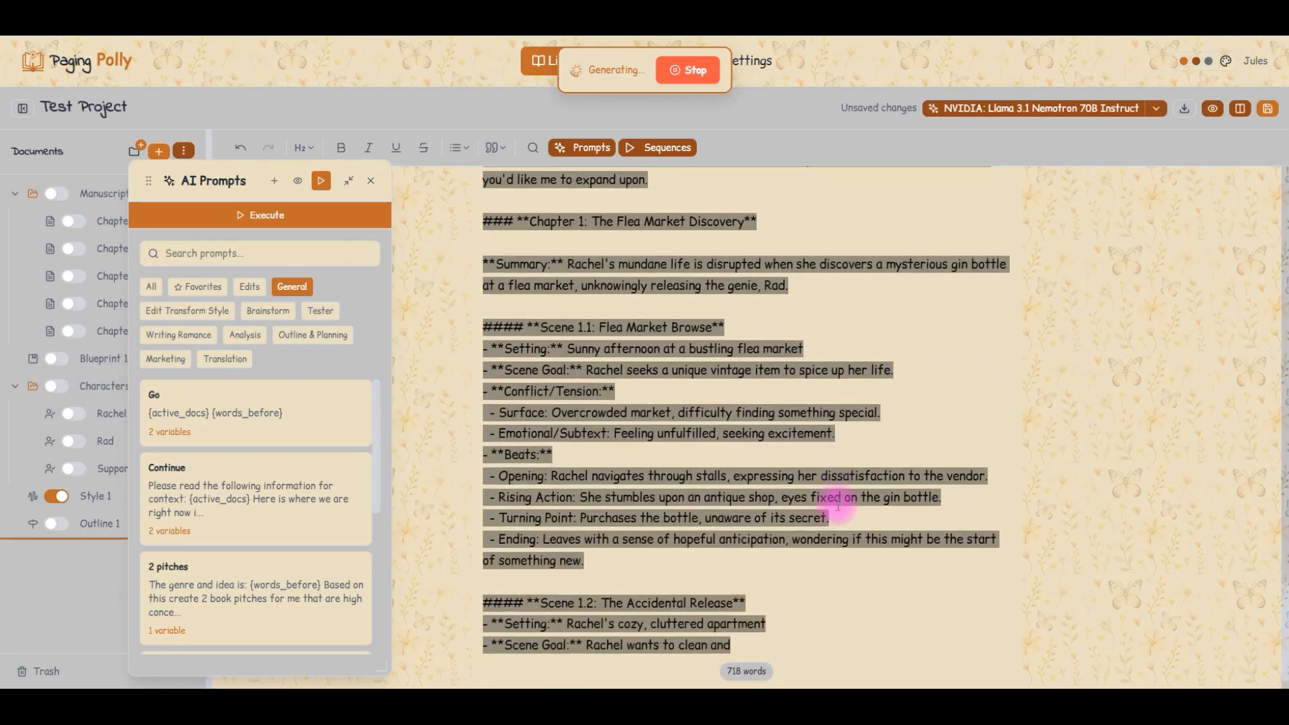
{"action": "scroll", "coordinate": [615, 484], "scroll_direction": "down", "scroll_amount": 3}
{"action": "scroll", "coordinate": [615, 483], "scroll_direction": "down", "scroll_amount": 1}
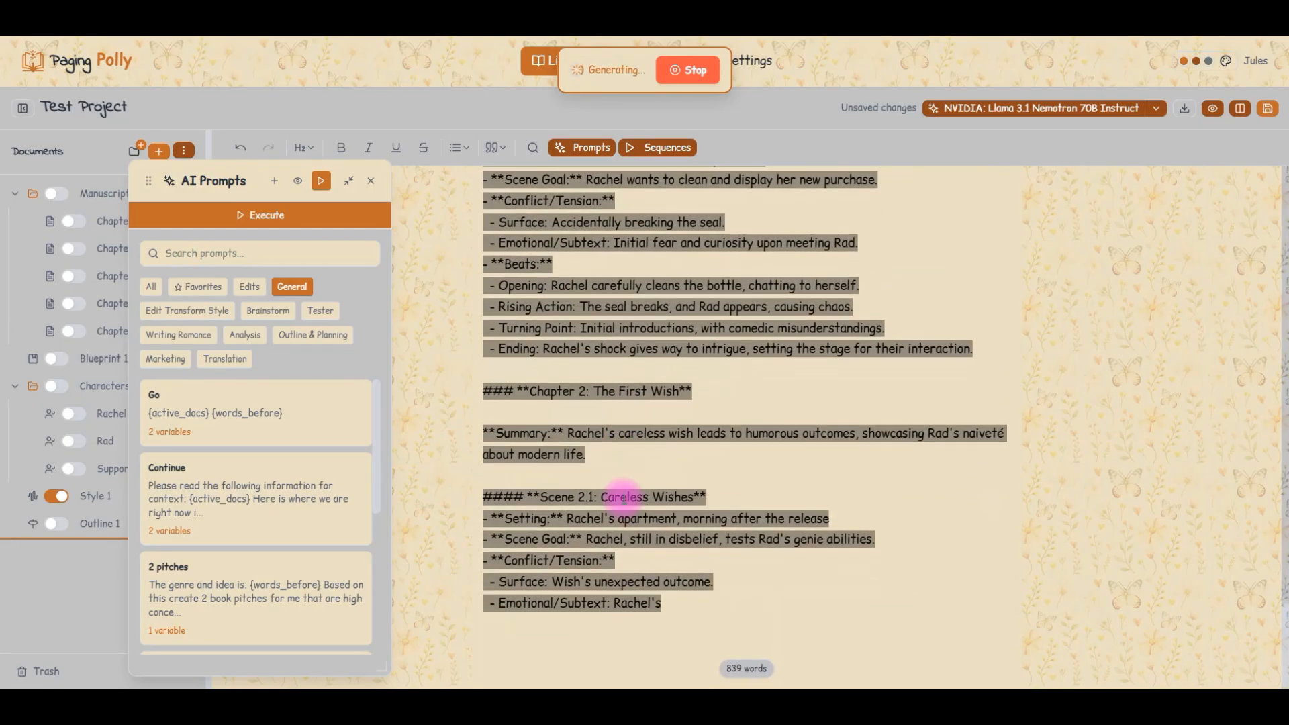
{"action": "scroll", "coordinate": [670, 413], "scroll_direction": "up", "scroll_amount": 6}
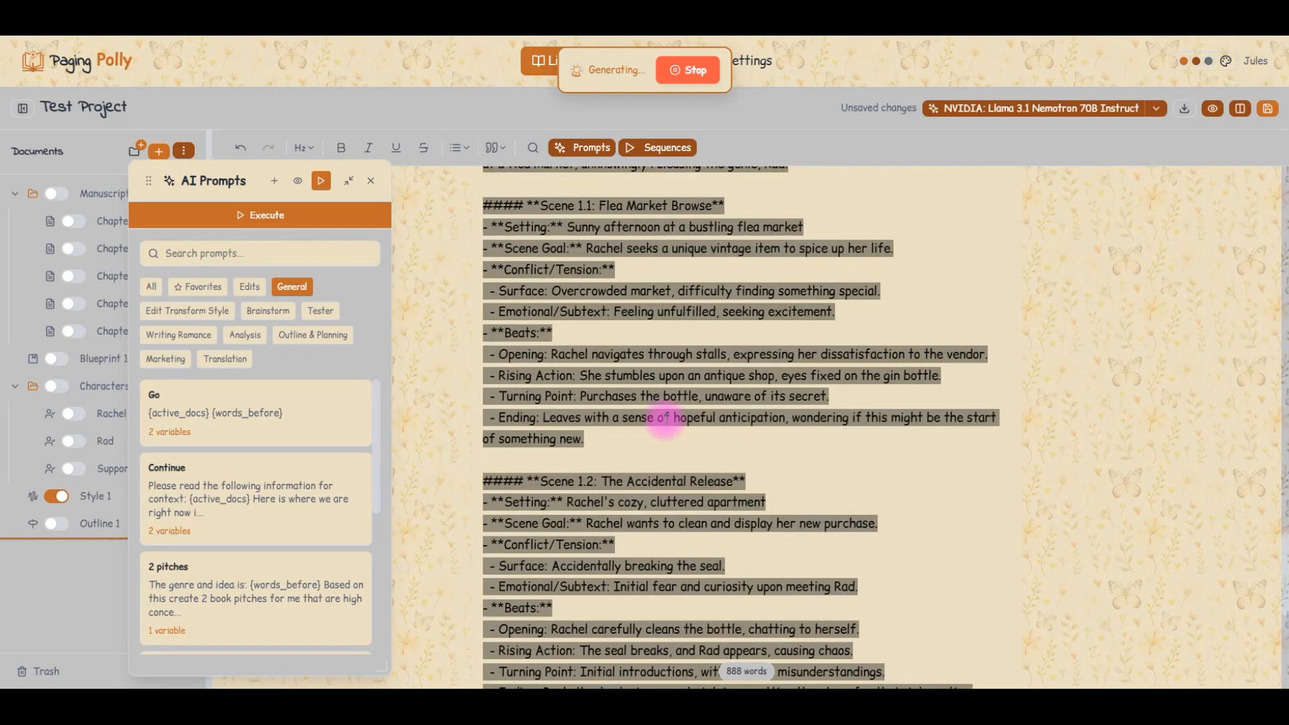
{"action": "scroll", "coordinate": [664, 421], "scroll_direction": "up", "scroll_amount": 8}
{"action": "scroll", "coordinate": [664, 423], "scroll_direction": "down", "scroll_amount": 16}
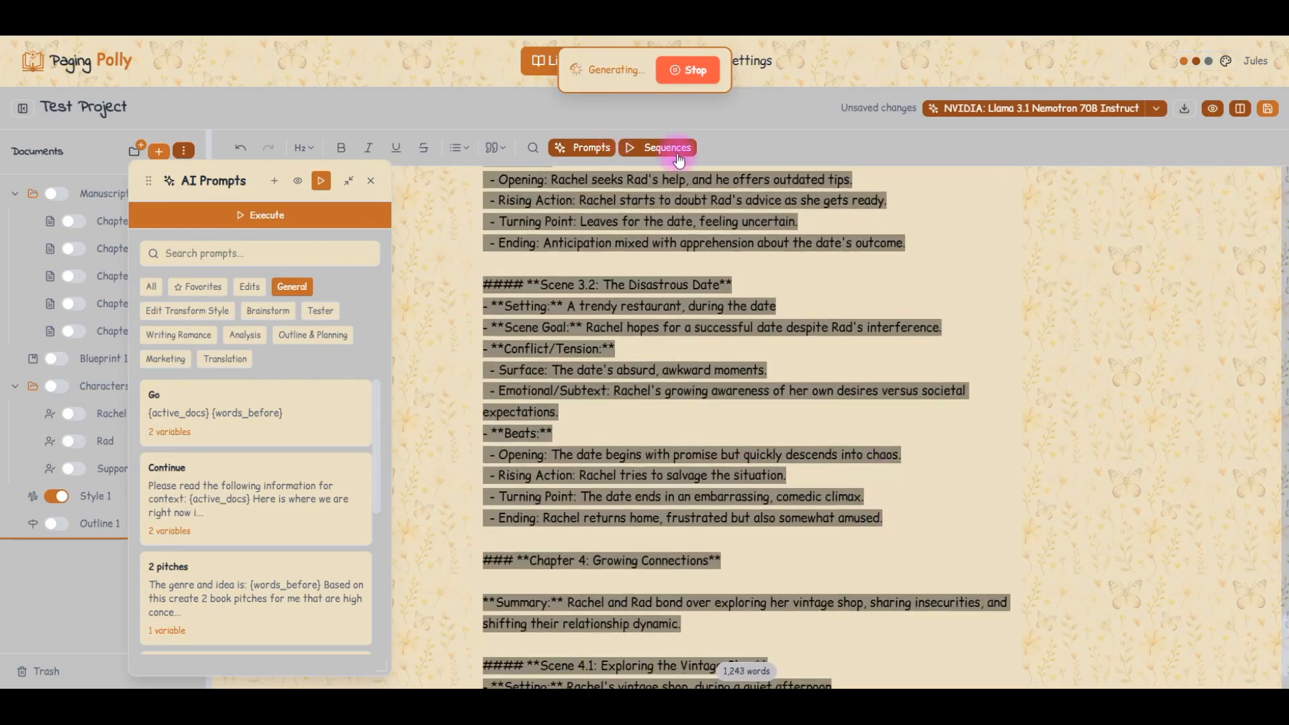
{"action": "left_click", "coordinate": [684, 70]}
{"action": "left_click", "coordinate": [742, 67]}
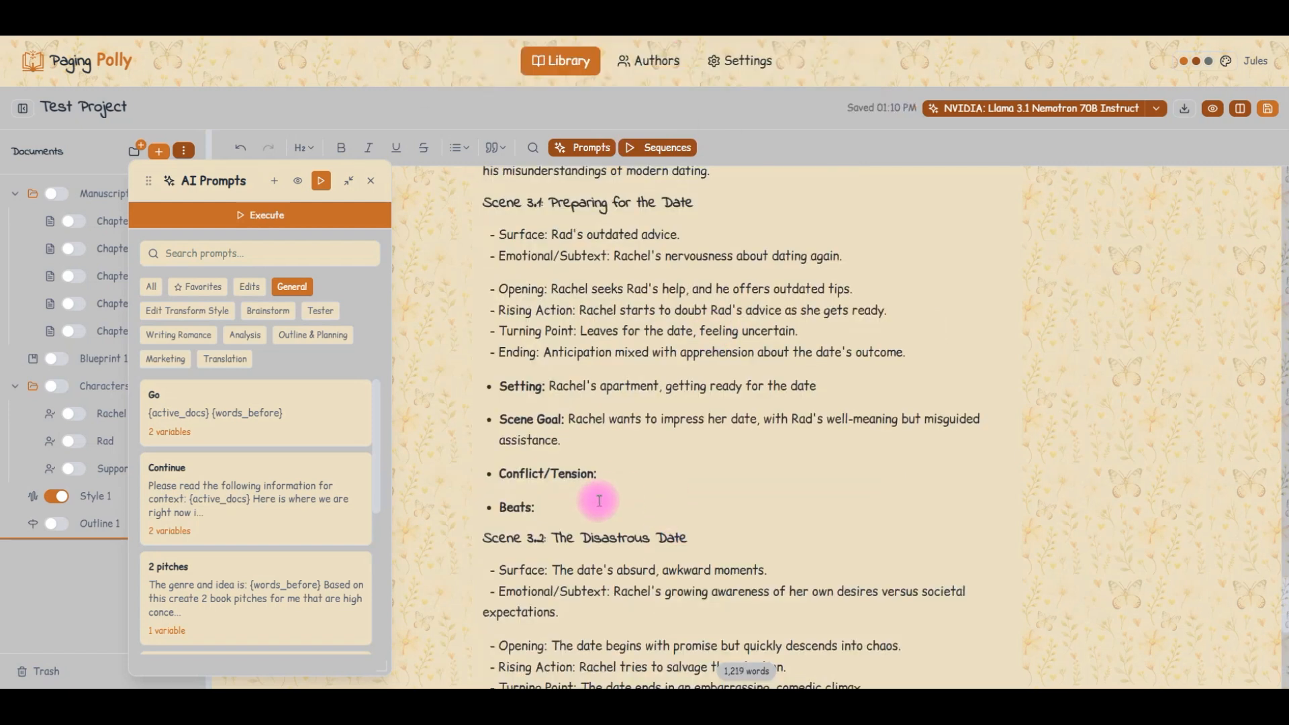
Step: Copy the Chapter 1 scene breakdown from Outline 1 and replace the Chapter 1 manuscript document's contents with it
{"action": "scroll", "coordinate": [608, 495], "scroll_direction": "up", "scroll_amount": 20}
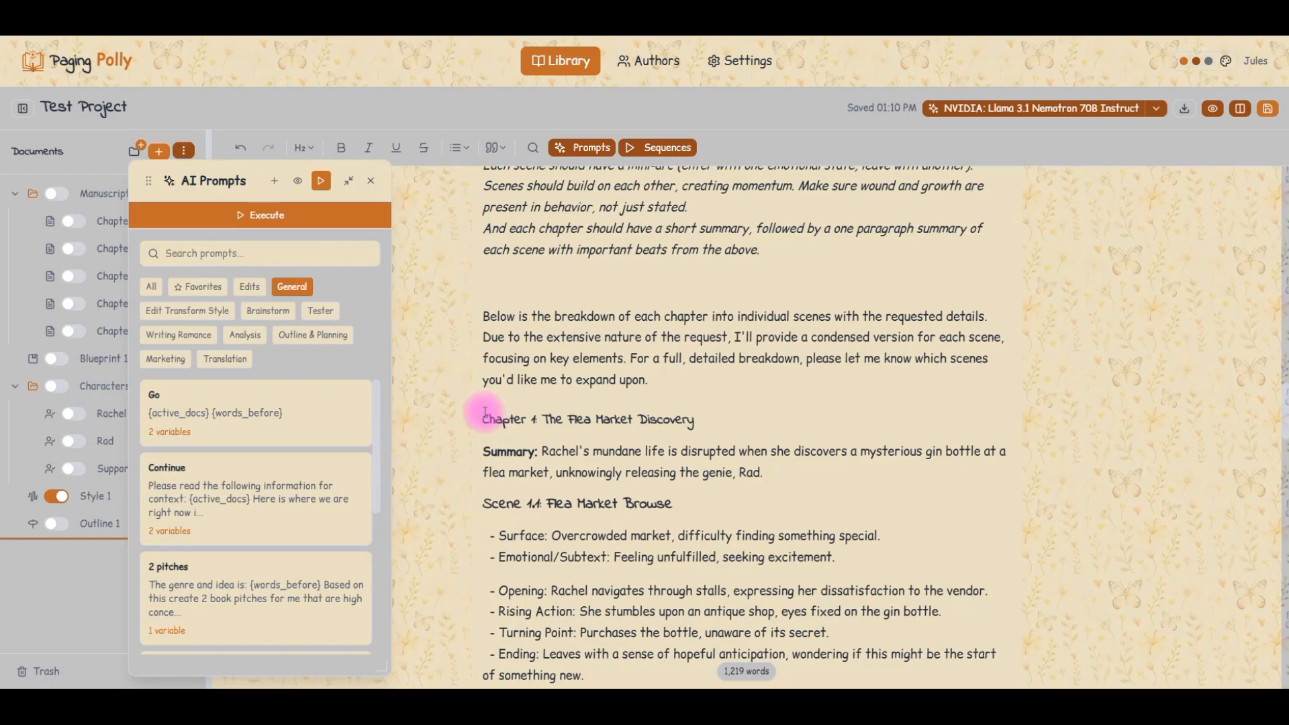
{"action": "left_click_drag", "start_coordinate": [485, 414], "coordinate": [933, 519]}
{"action": "scroll", "coordinate": [667, 450], "scroll_direction": "down", "scroll_amount": 5}
{"action": "scroll", "coordinate": [659, 437], "scroll_direction": "down", "scroll_amount": 3}
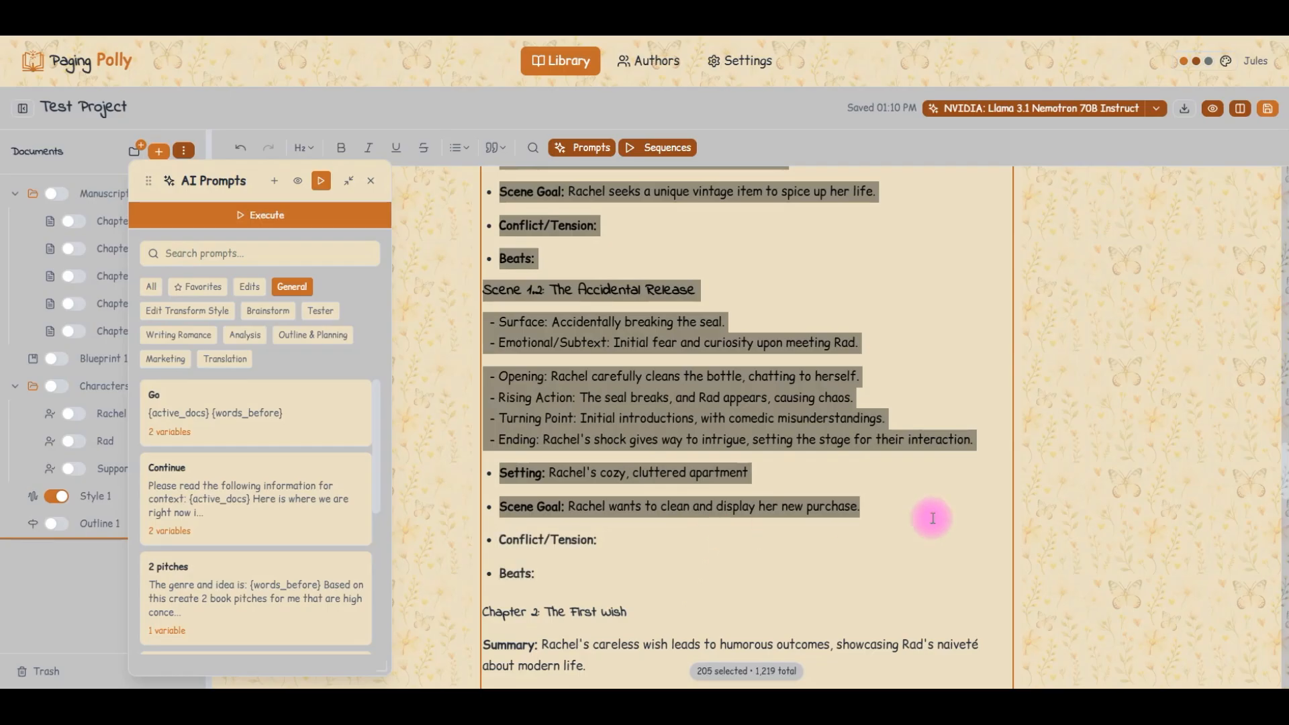
{"action": "scroll", "coordinate": [873, 497], "scroll_direction": "up", "scroll_amount": 4}
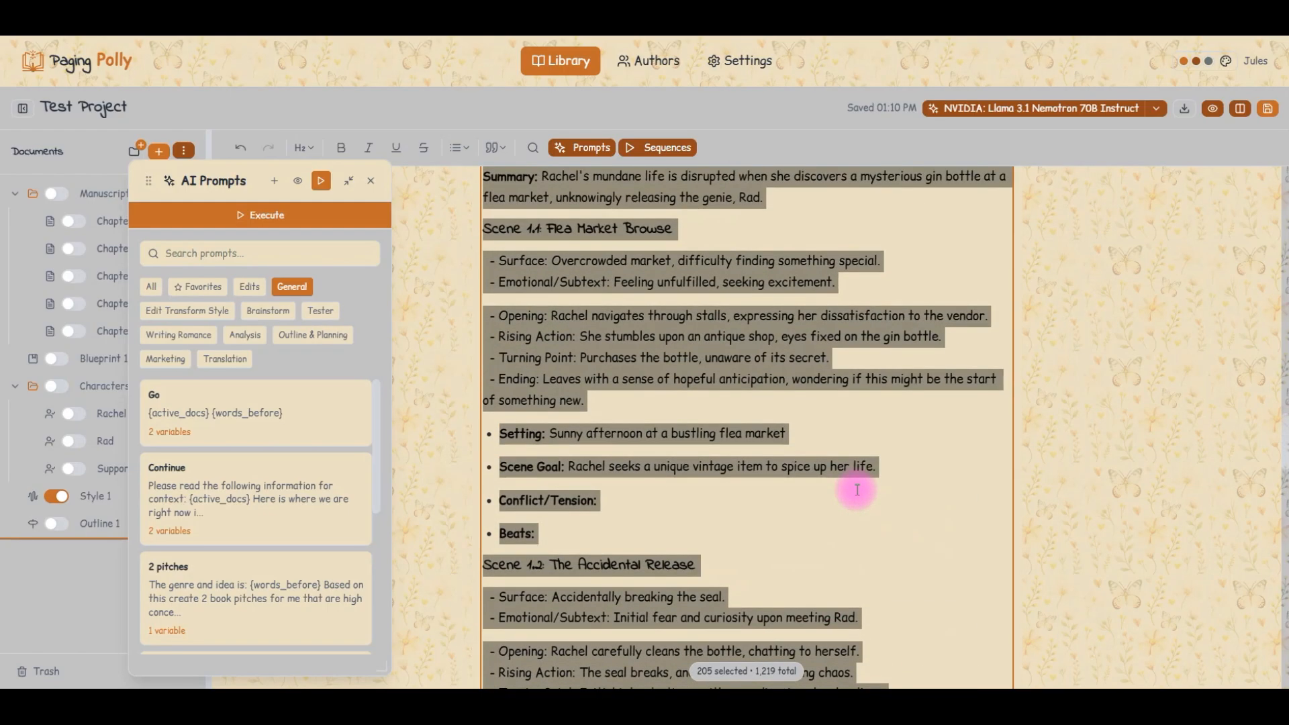
{"action": "scroll", "coordinate": [858, 490], "scroll_direction": "down", "scroll_amount": 4}
{"action": "key", "text": "ctrl+c"}
{"action": "left_click", "coordinate": [98, 221]}
{"action": "key", "text": "ctrl+a"}
{"action": "key", "text": "BackSpace"}
{"action": "key", "text": "ctrl+v"}
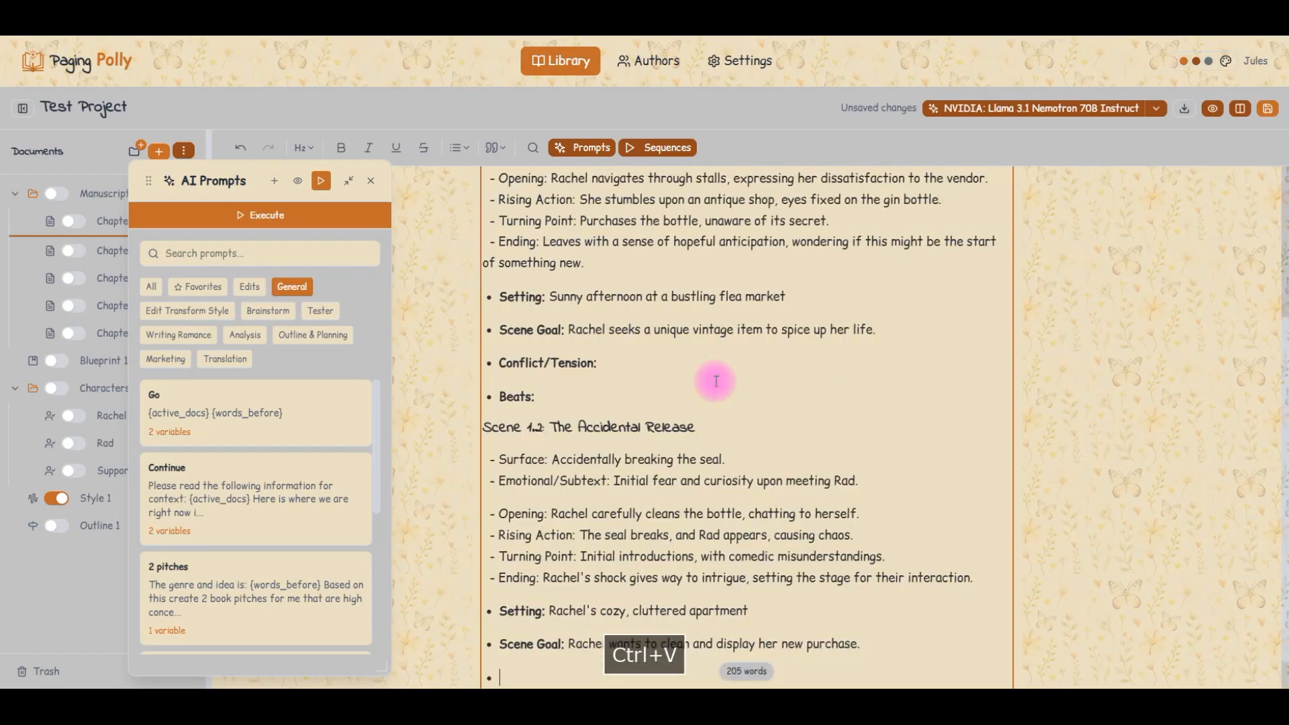
Step: Remove the empty Conflict/Tension and Beats bullets from Scenes 1.1 and 1.2 in Chapter 1
{"action": "left_click_drag", "start_coordinate": [605, 396], "coordinate": [469, 357]}
{"action": "key", "text": "BackSpace"}
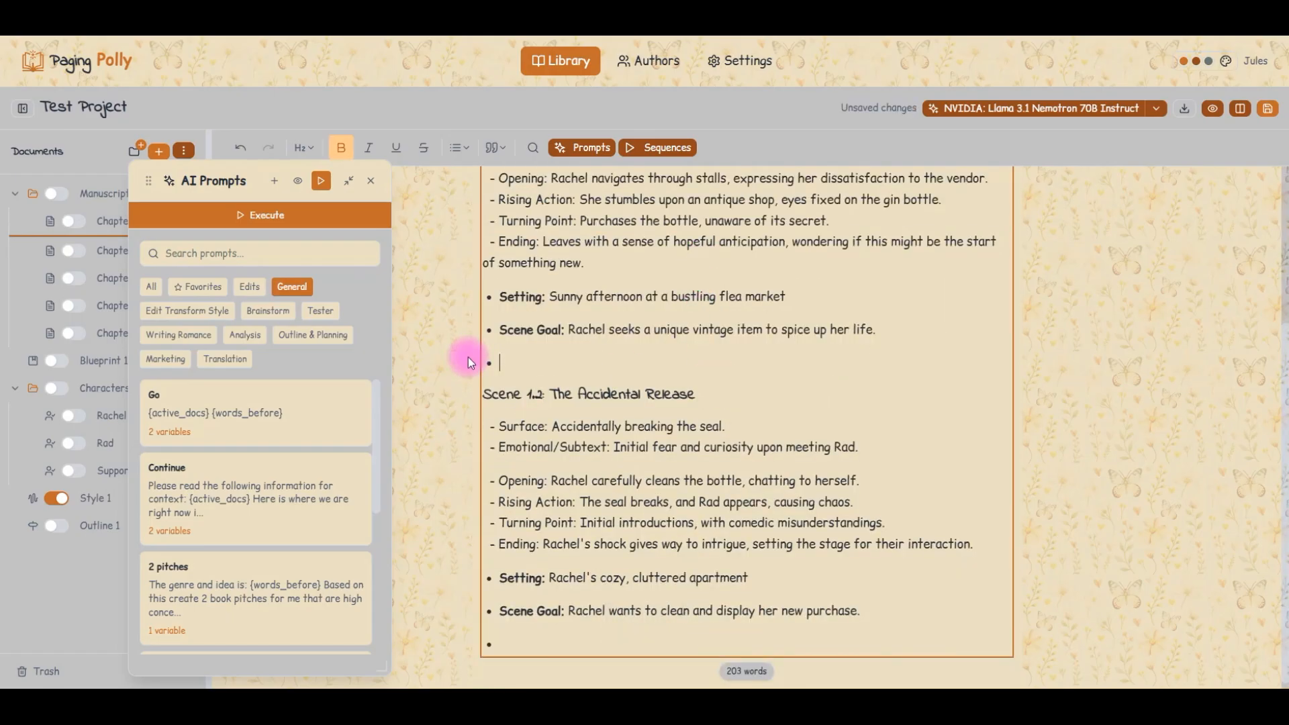
{"action": "key", "text": "BackSpace"}
{"action": "left_click", "coordinate": [526, 634]}
{"action": "key", "text": "BackSpace"}
Step: Add a blank line below Scene 1.1's goal and open the Writing Romance prompt Write Draft Romance in preview mode
{"action": "scroll", "coordinate": [520, 671], "scroll_direction": "up", "scroll_amount": 3}
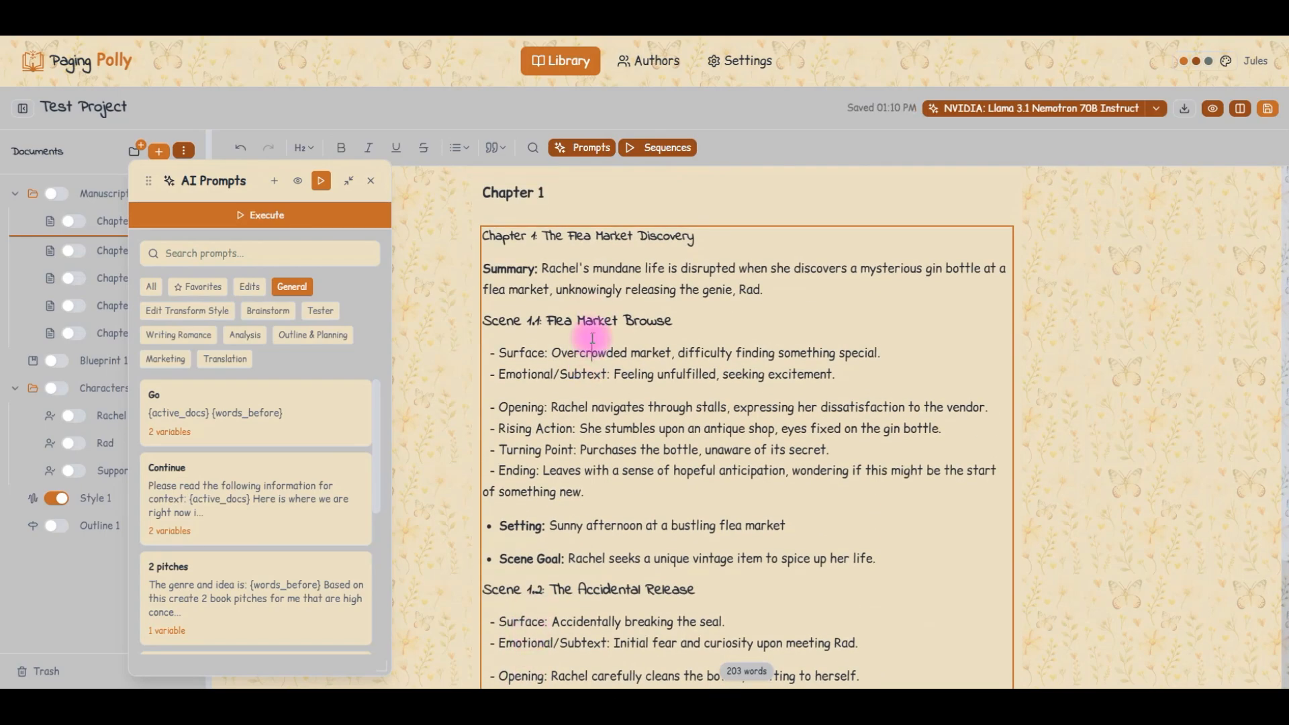
{"action": "left_click", "coordinate": [887, 549]}
{"action": "key", "text": "Return"}
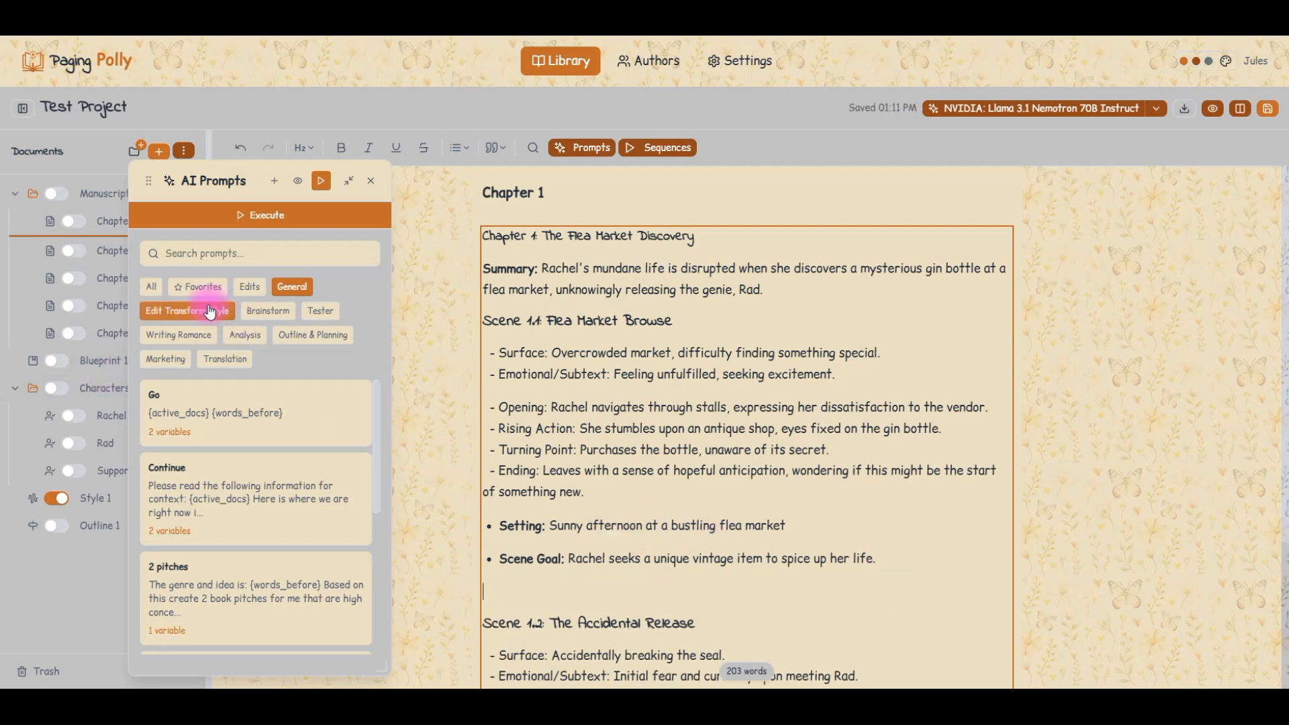
{"action": "left_click", "coordinate": [297, 181]}
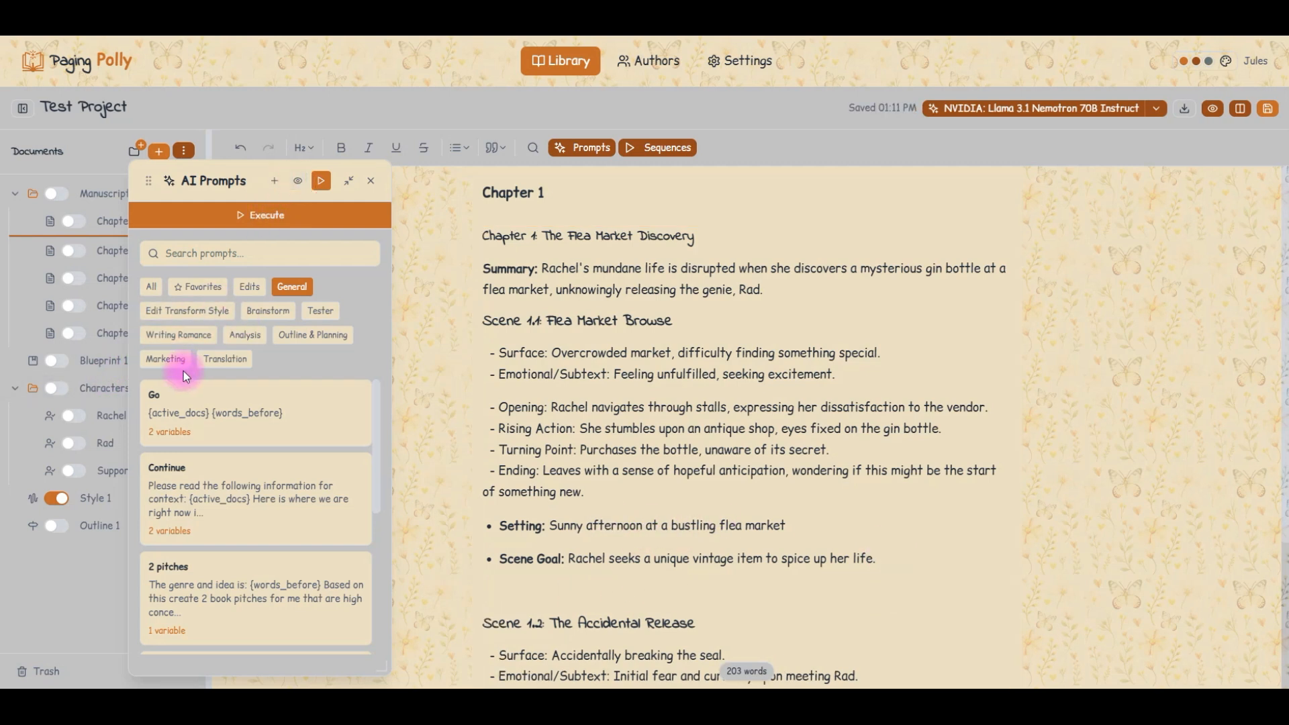
{"action": "left_click", "coordinate": [163, 332]}
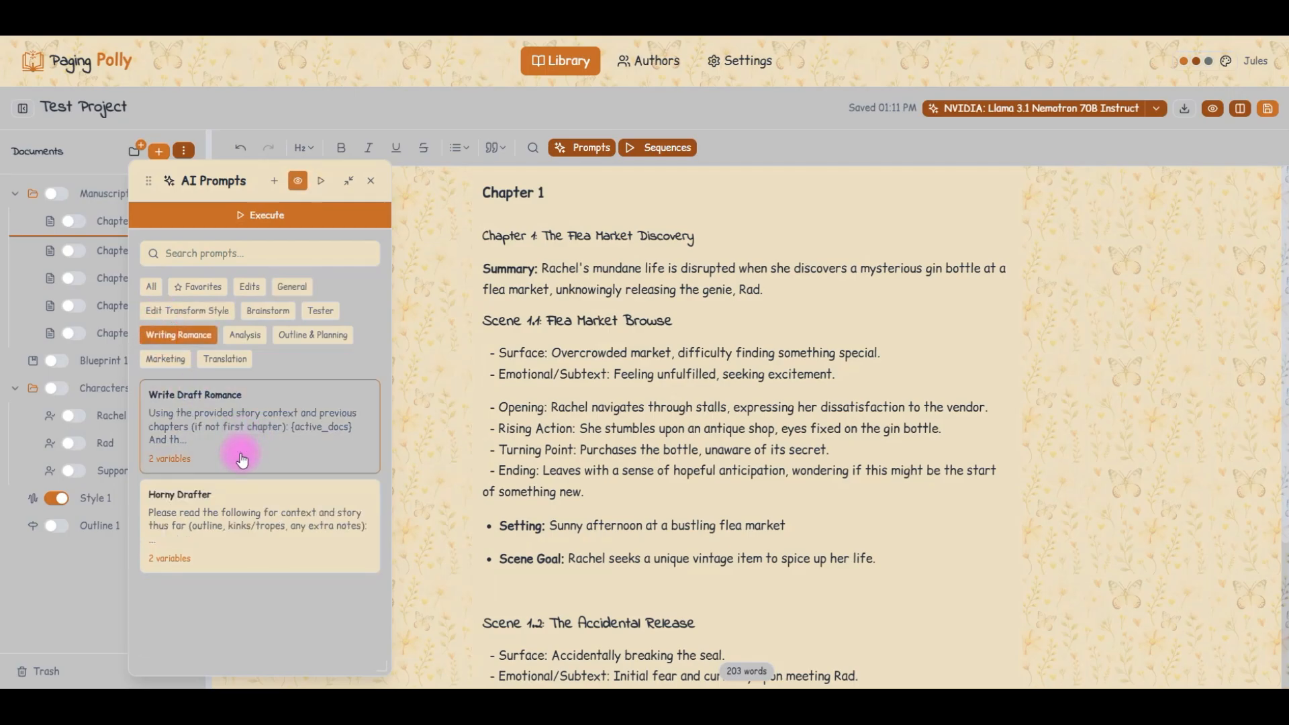
{"action": "left_click", "coordinate": [242, 459]}
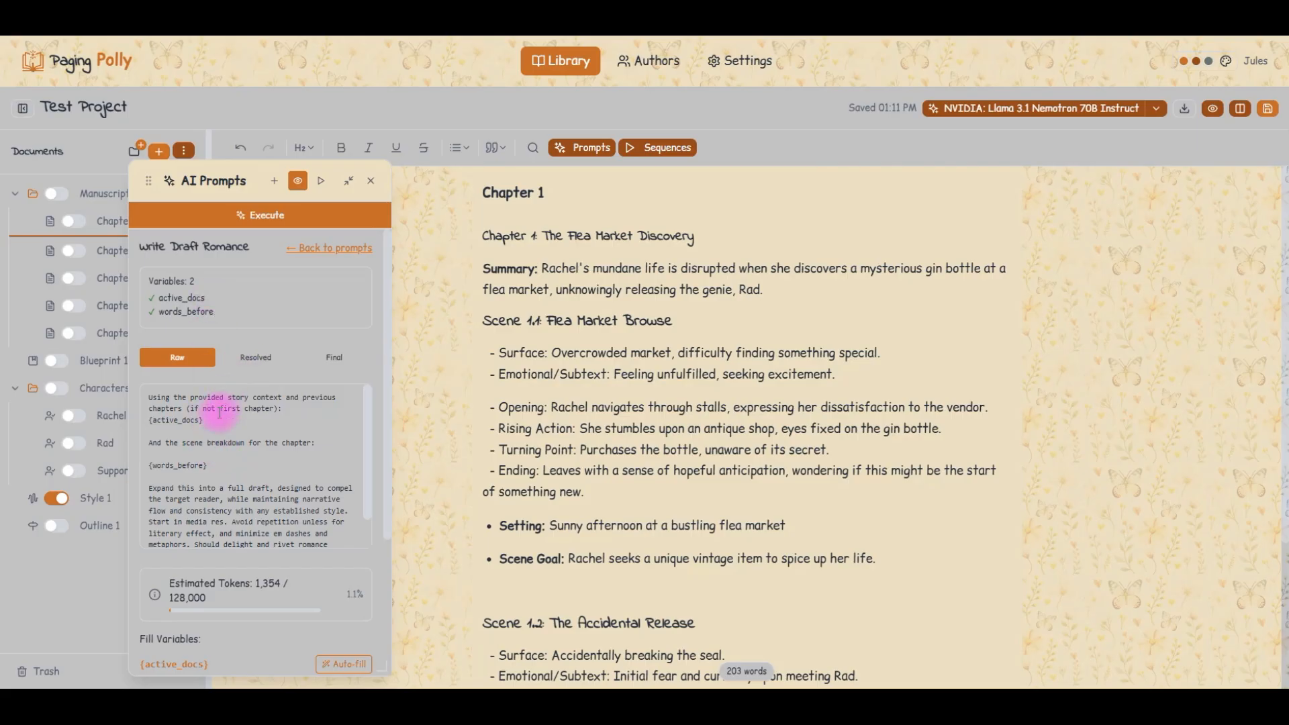
Step: Widen the blank space below Scene 1.1's goal, run Write Draft Romance from there and approve the generated scene
{"action": "left_click", "coordinate": [499, 596]}
{"action": "key", "text": "Return"}
{"action": "key", "text": "Return"}
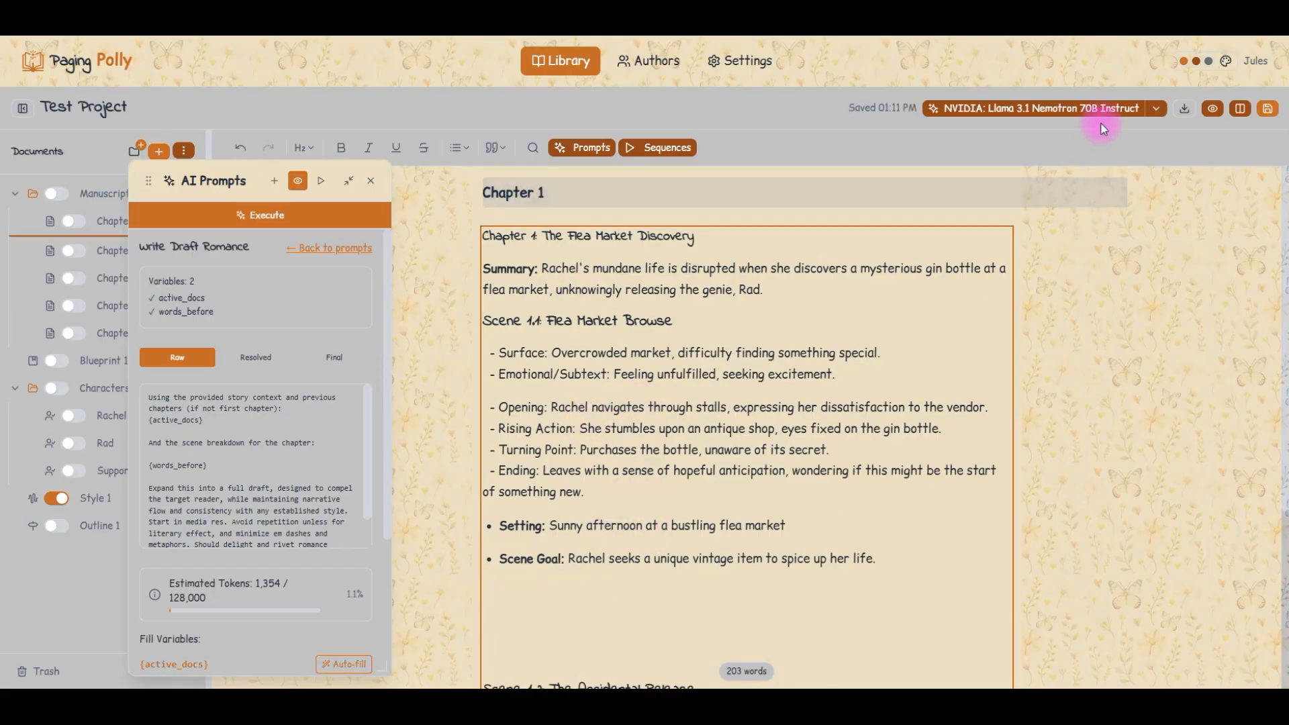
{"action": "left_click", "coordinate": [324, 246]}
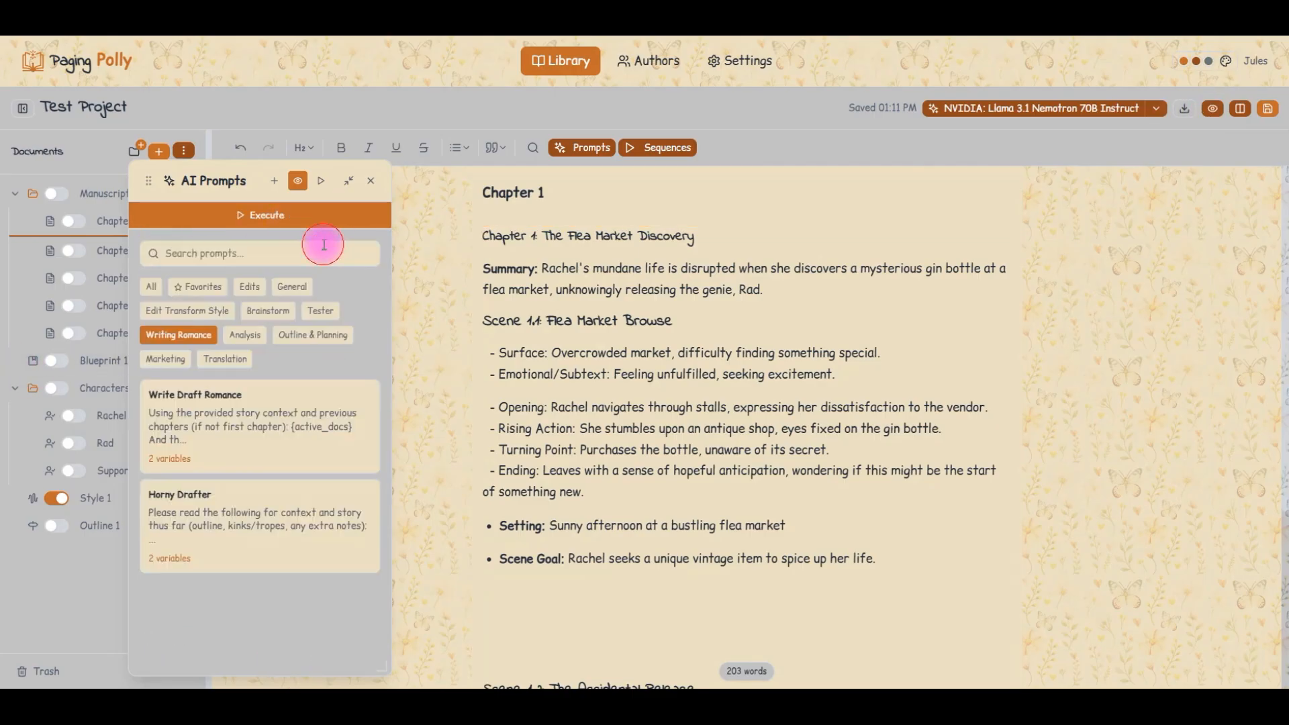
{"action": "left_click", "coordinate": [505, 599]}
{"action": "left_click", "coordinate": [265, 425]}
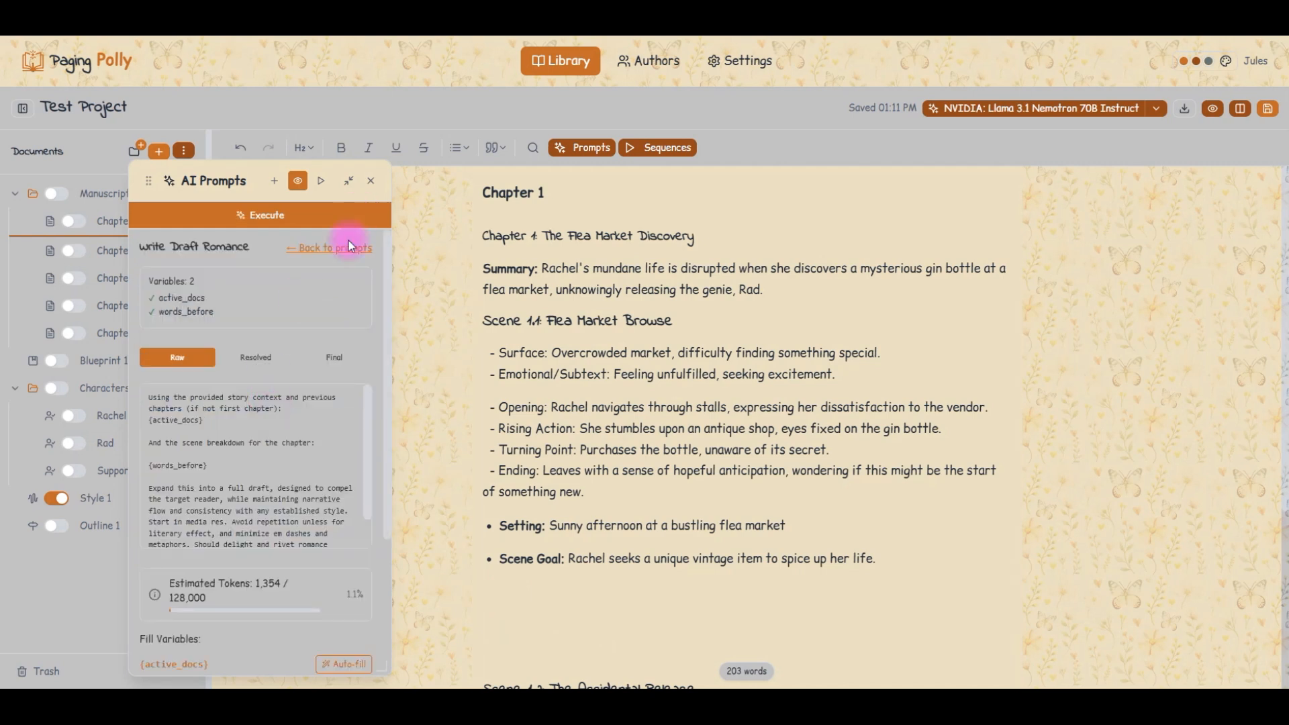
{"action": "scroll", "coordinate": [278, 659], "scroll_direction": "down", "scroll_amount": 3}
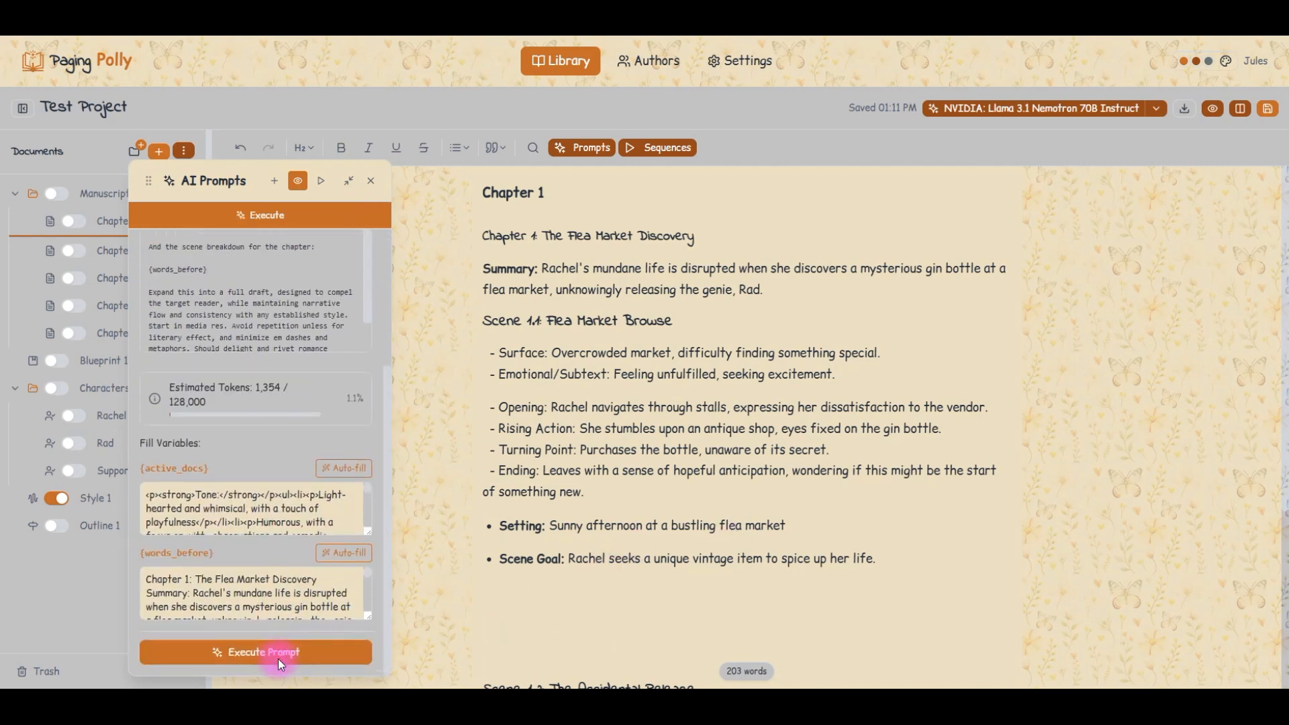
{"action": "left_click", "coordinate": [291, 665]}
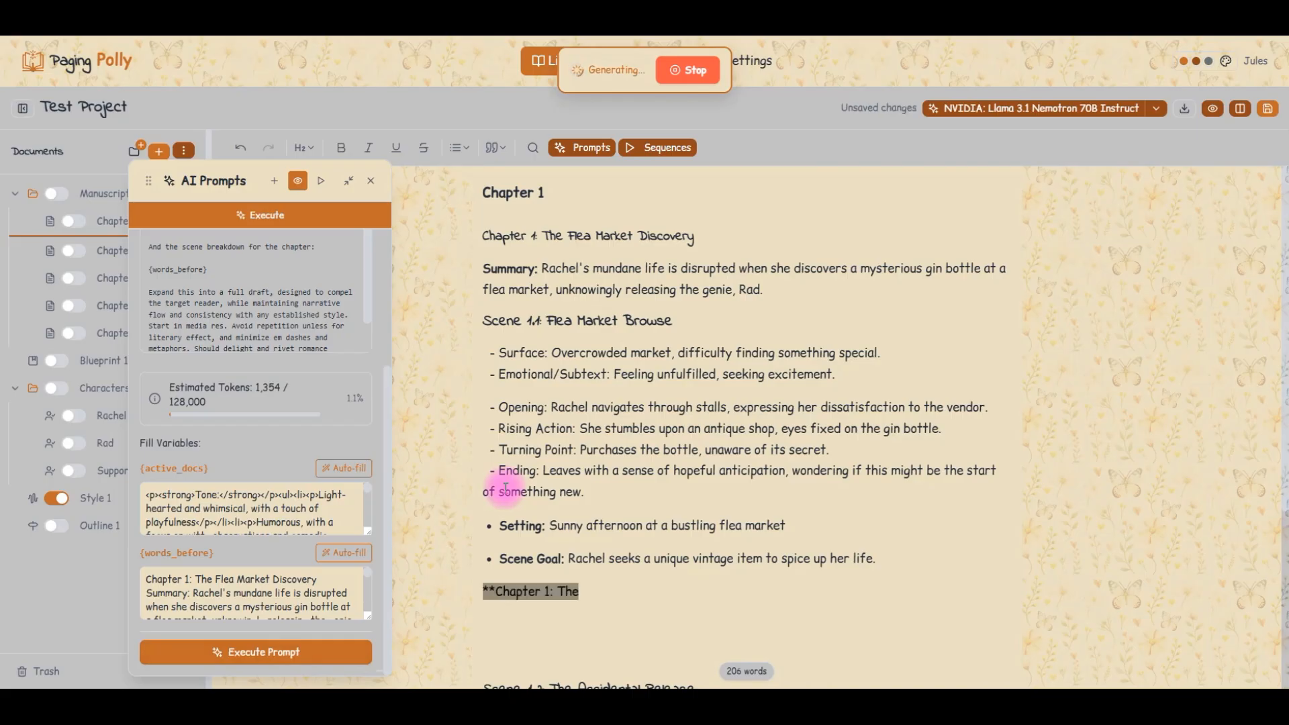
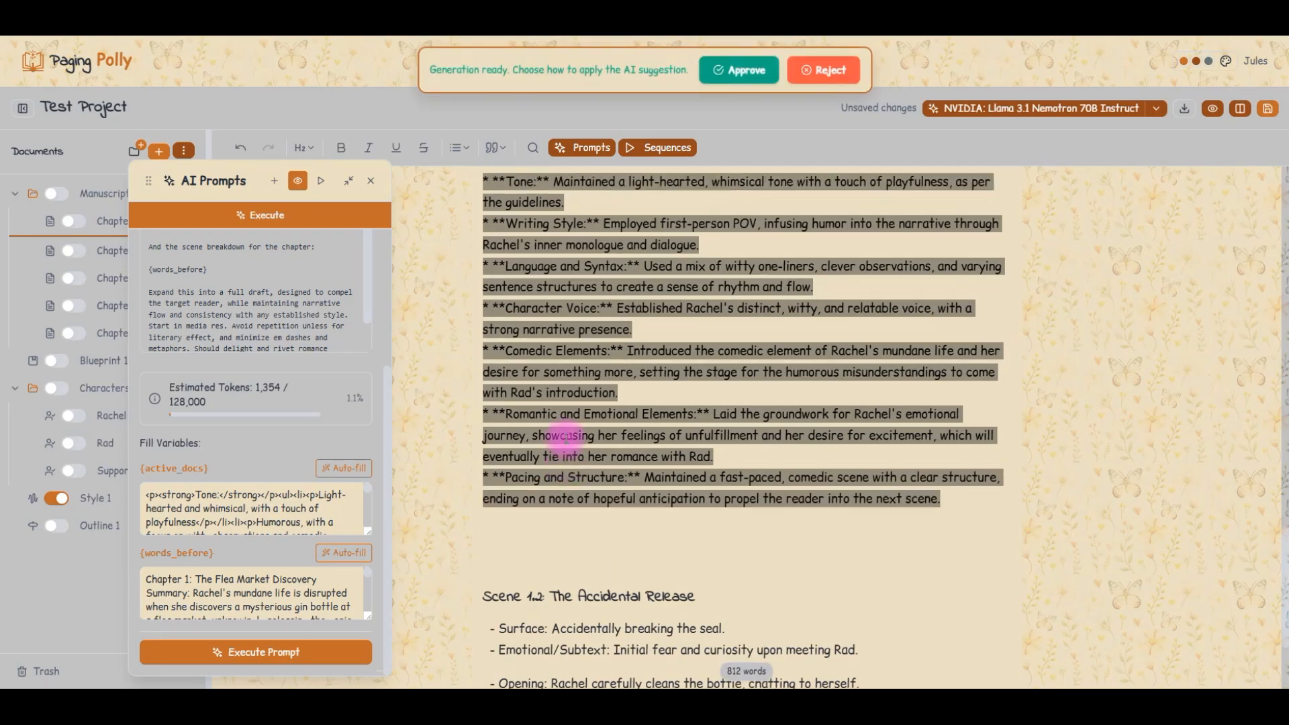
{"action": "left_click", "coordinate": [757, 70]}
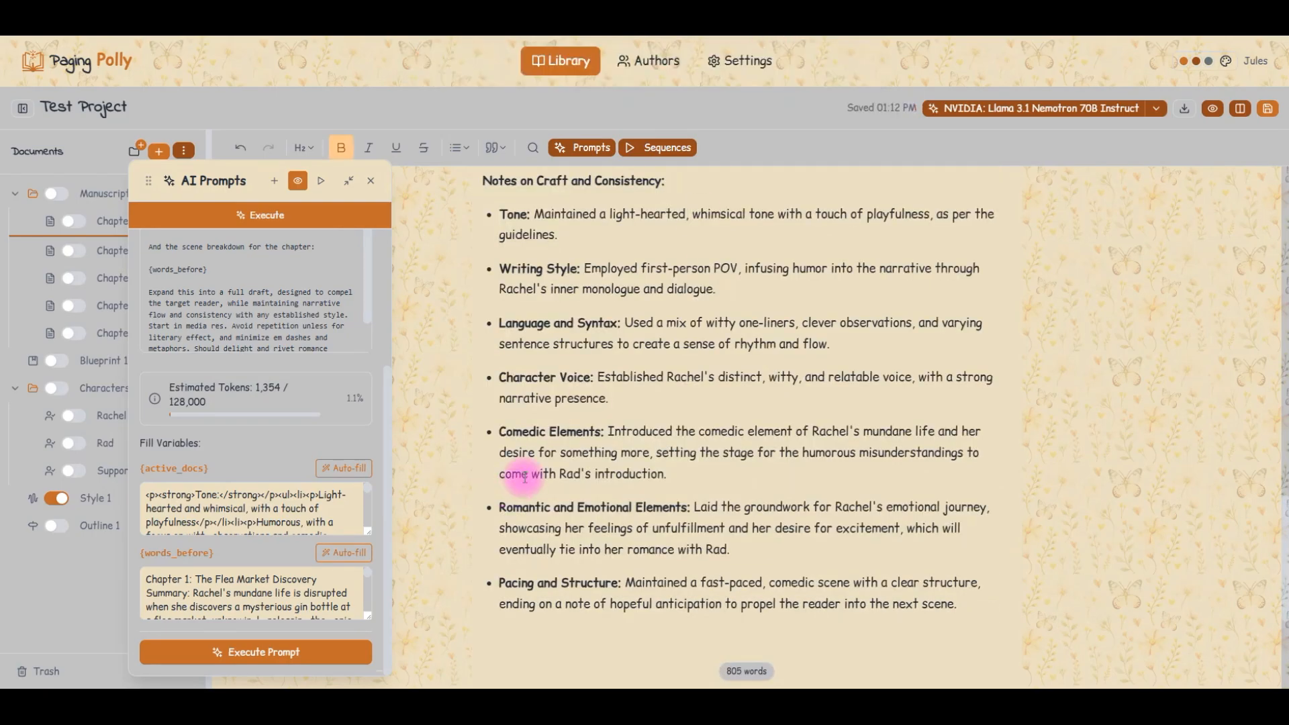
Step: Delete the "End of Scene 1.1" line and the Notes on Craft and Consistency section after the Scene 1.1 draft
{"action": "left_click_drag", "start_coordinate": [957, 610], "coordinate": [487, 349]}
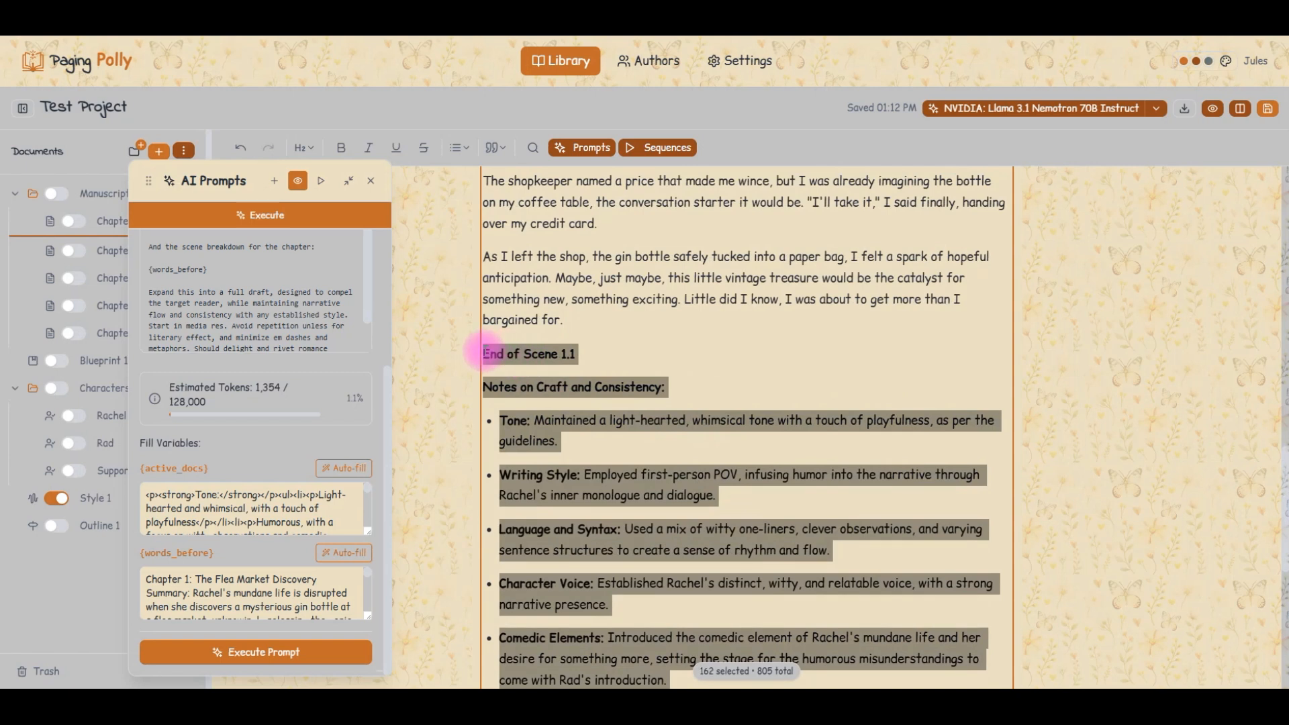
{"action": "key", "text": "BackSpace"}
{"action": "scroll", "coordinate": [513, 380], "scroll_direction": "up", "scroll_amount": 1}
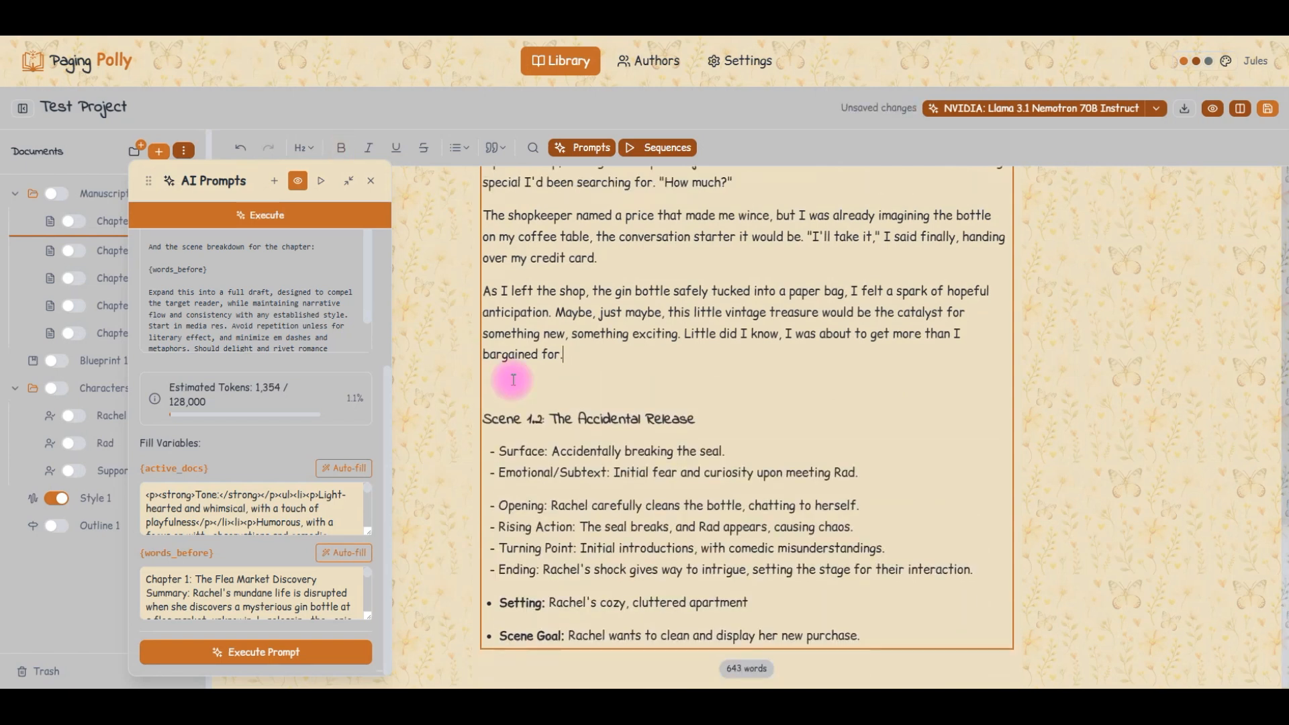
Step: Insert the instruction "Continue with this scene" on the blank line above the Scene 1.2 heading
{"action": "left_click", "coordinate": [501, 395]}
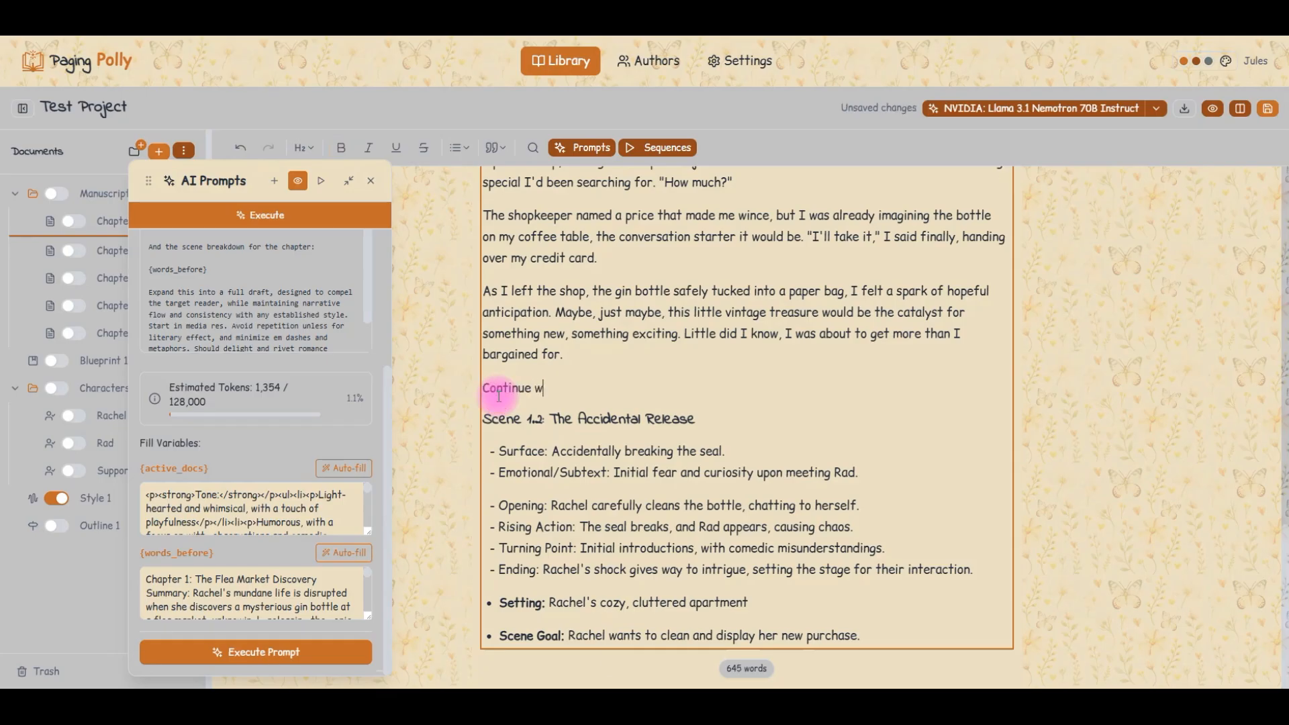
{"action": "type", "text": "Continue with this scene"}
{"action": "scroll", "coordinate": [662, 413], "scroll_direction": "up", "scroll_amount": 10}
{"action": "scroll", "coordinate": [662, 414], "scroll_direction": "up", "scroll_amount": 3}
{"action": "scroll", "coordinate": [615, 465], "scroll_direction": "down", "scroll_amount": 12}
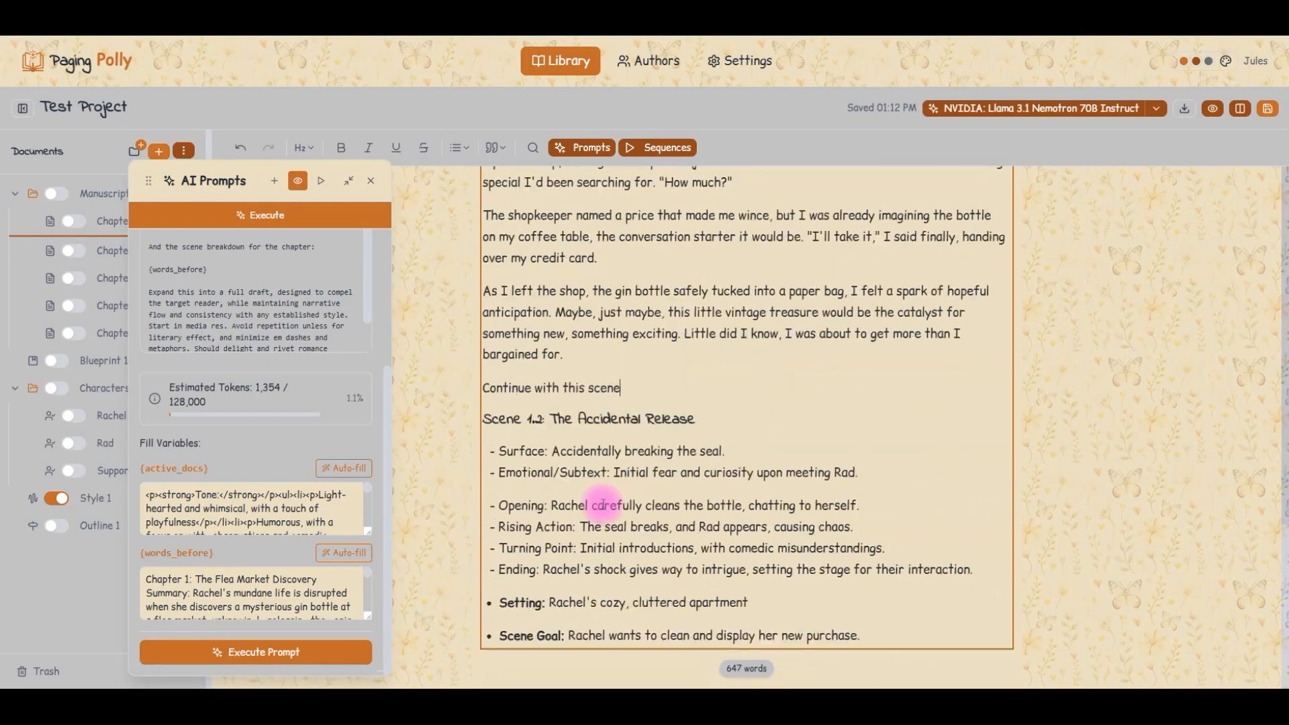
Step: Add blank space outside the list below Scene 1.2's goal and reload Write Draft Romance with the updated text
{"action": "left_click", "coordinate": [881, 636]}
{"action": "key", "text": "Return"}
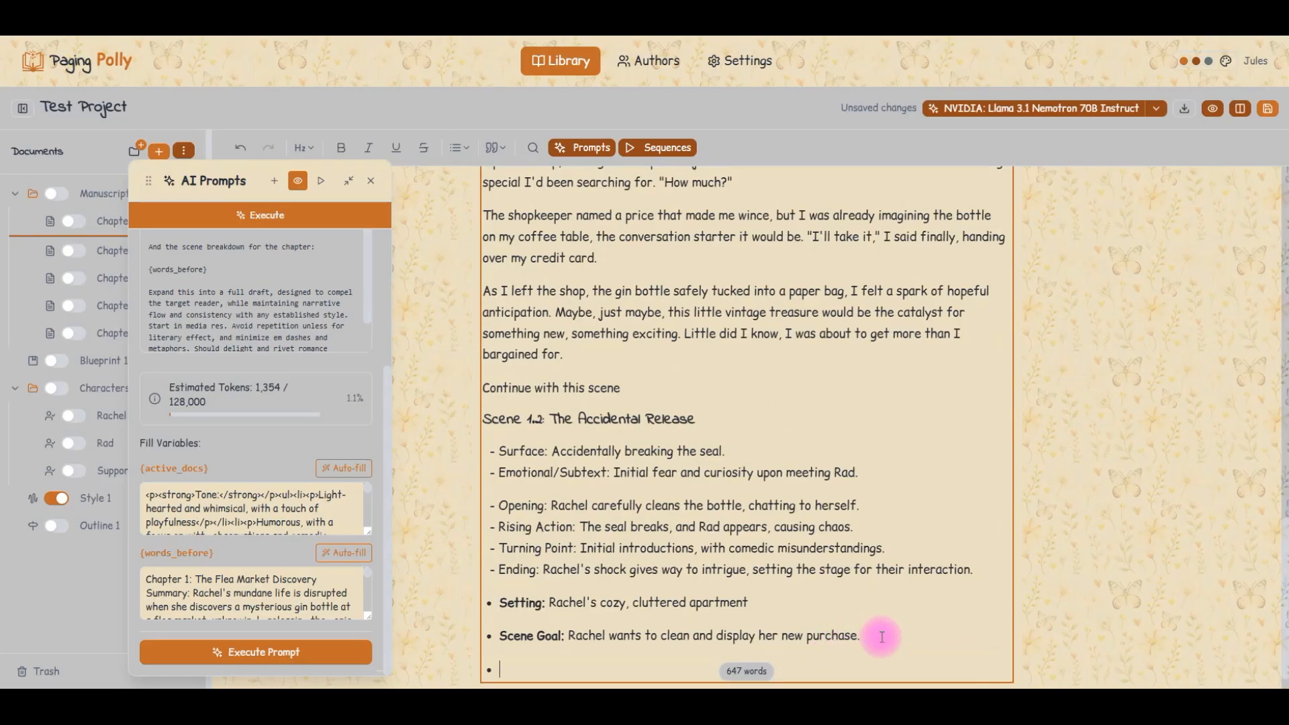
{"action": "key", "text": "Return"}
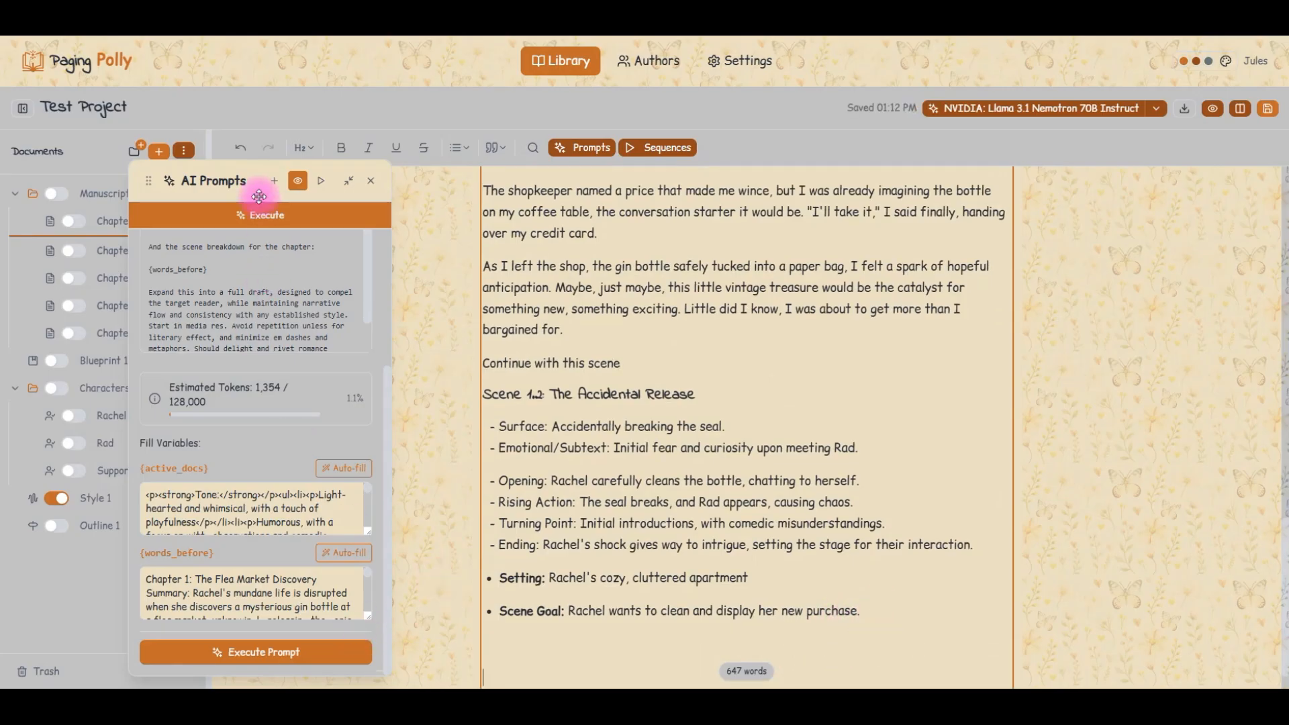
{"action": "scroll", "coordinate": [308, 306], "scroll_direction": "up", "scroll_amount": 3}
{"action": "left_click", "coordinate": [334, 250]}
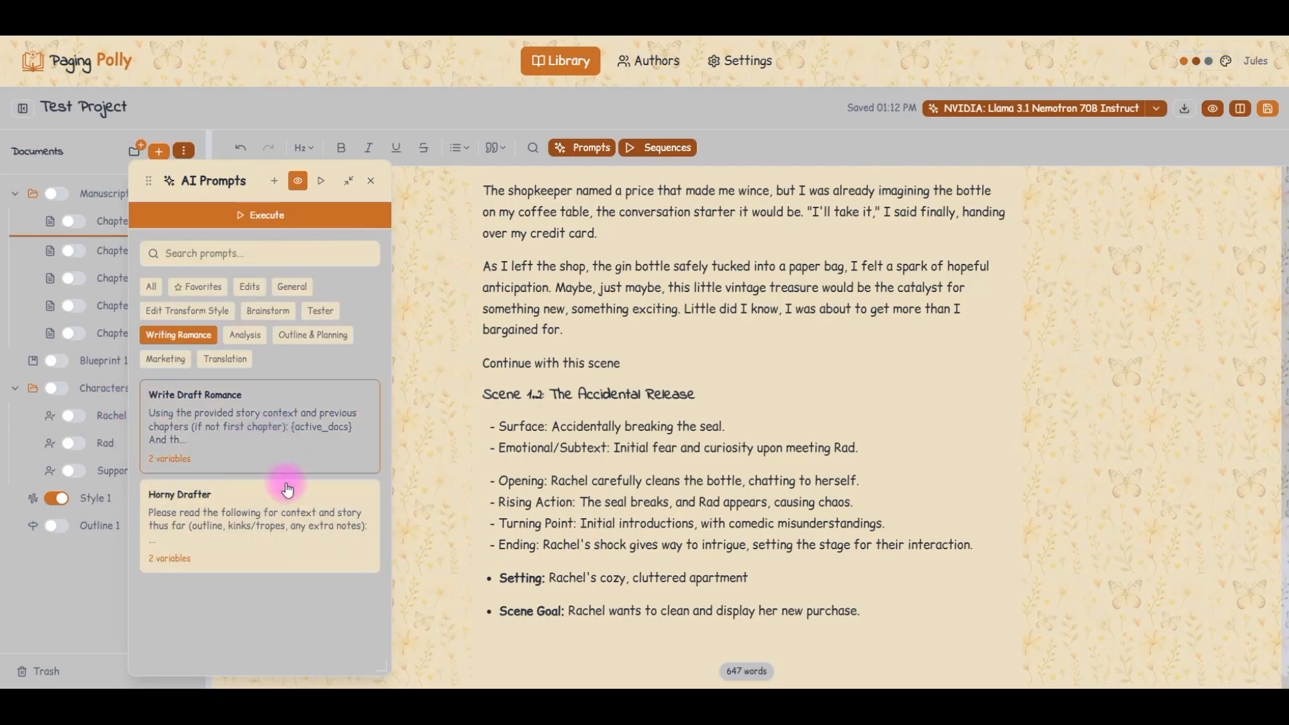
{"action": "scroll", "coordinate": [591, 527], "scroll_direction": "down", "scroll_amount": 1}
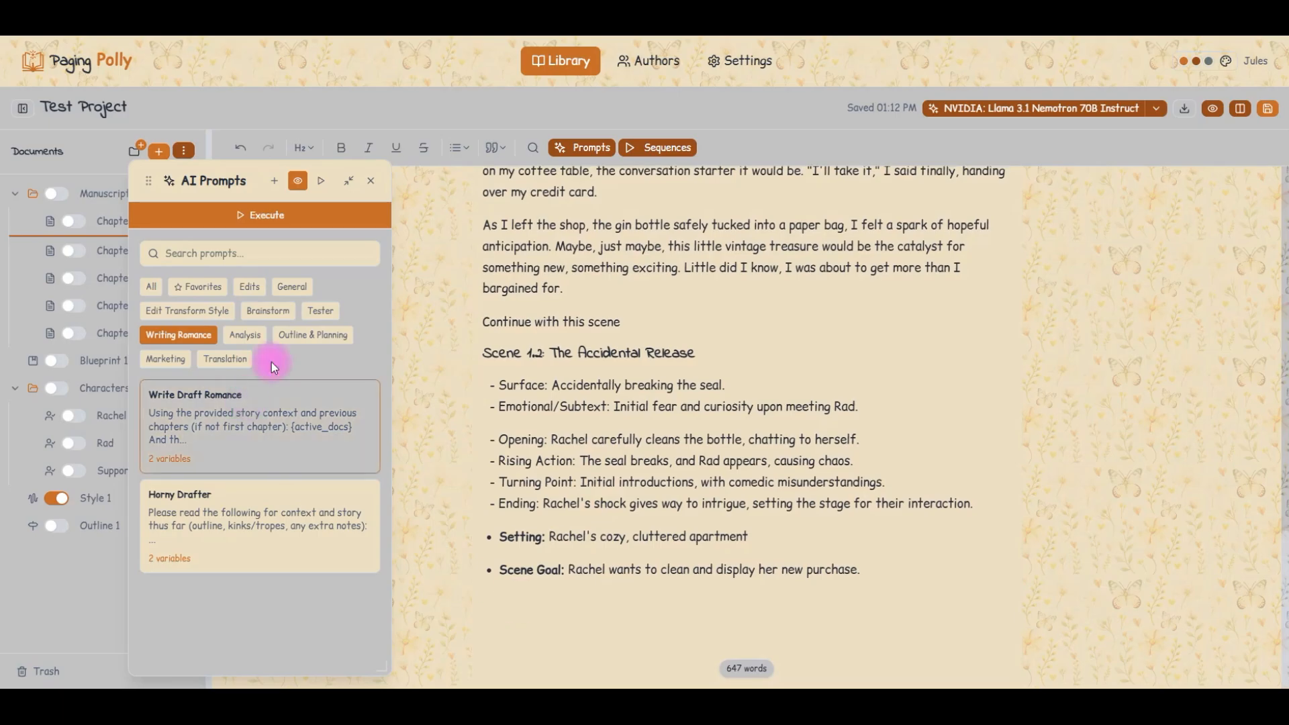
{"action": "left_click", "coordinate": [164, 437]}
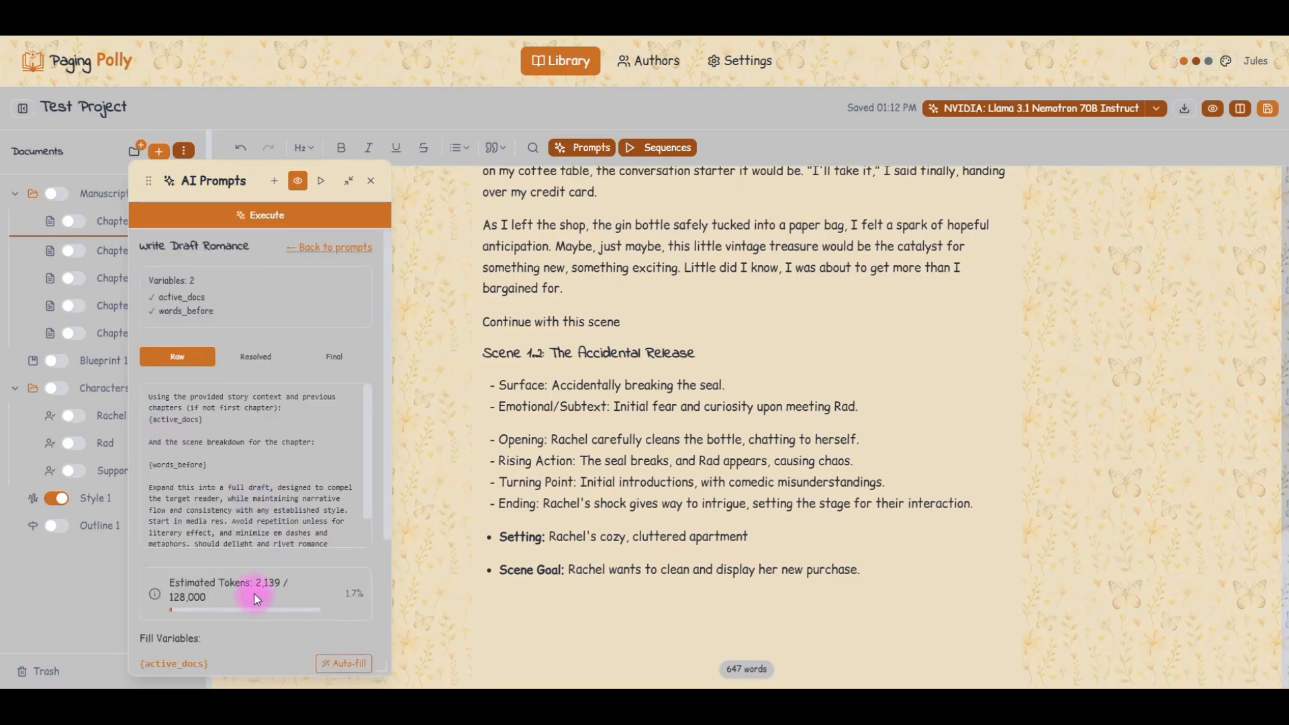
Step: Check that the words_before variable of Write Draft Romance covers the chapter text from its beginning through the Scene 1.2 breakdown
{"action": "scroll", "coordinate": [254, 594], "scroll_direction": "down", "scroll_amount": 3}
{"action": "scroll", "coordinate": [222, 596], "scroll_direction": "down", "scroll_amount": 3}
{"action": "scroll", "coordinate": [233, 597], "scroll_direction": "down", "scroll_amount": 5}
{"action": "scroll", "coordinate": [221, 596], "scroll_direction": "up", "scroll_amount": 1}
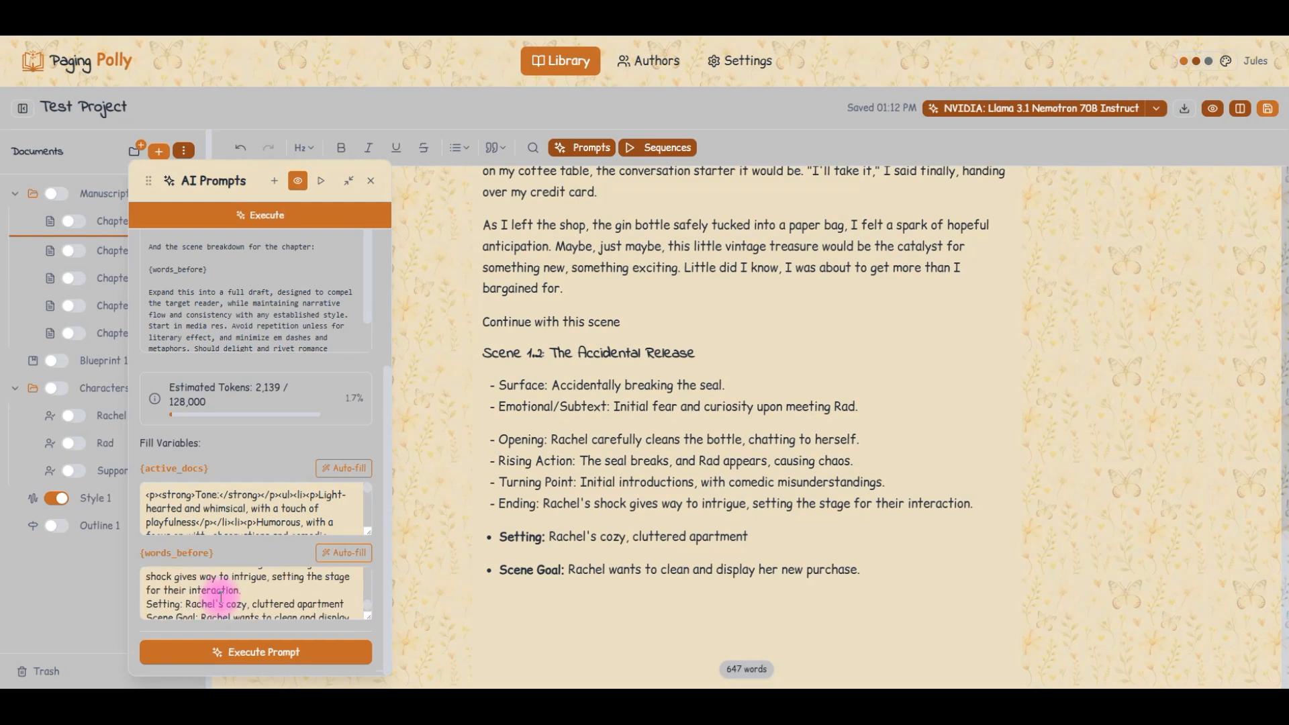
{"action": "scroll", "coordinate": [221, 595], "scroll_direction": "up", "scroll_amount": 10}
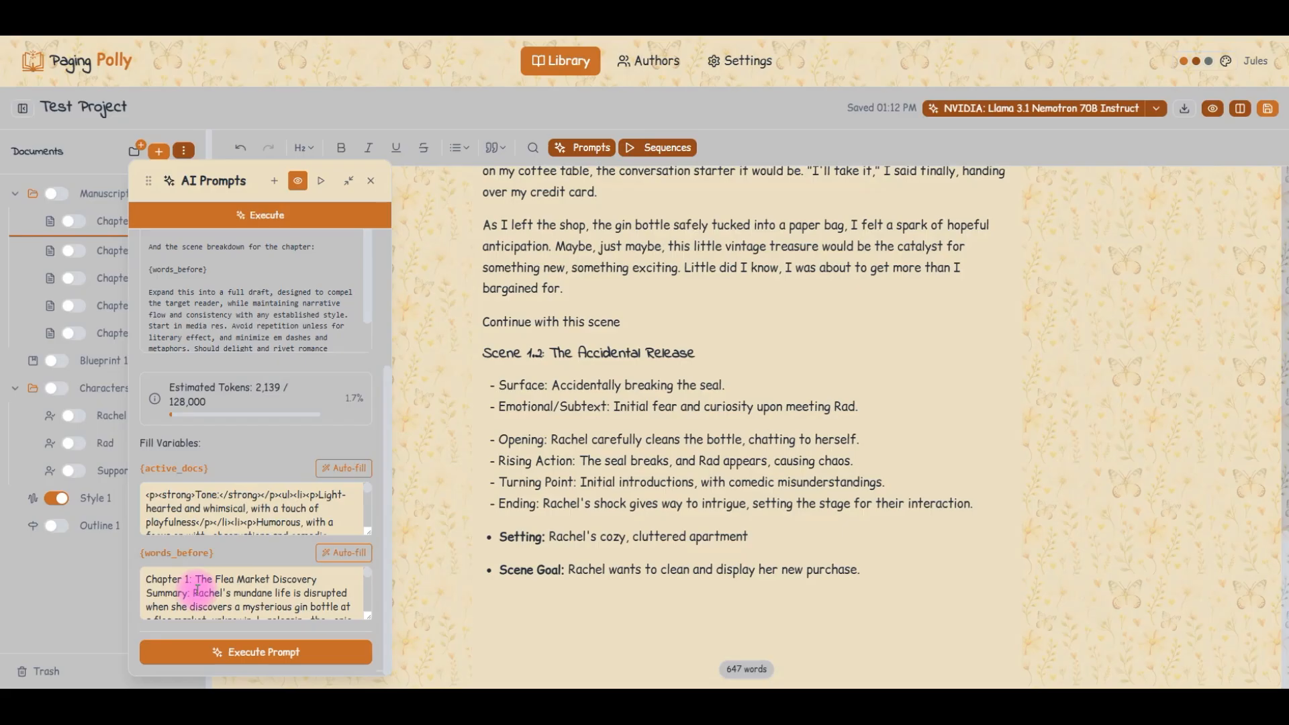
Step: Run Write Draft Romance from the blank space below the Scene 1.2 breakdown and approve the generated scene
{"action": "left_click", "coordinate": [634, 599]}
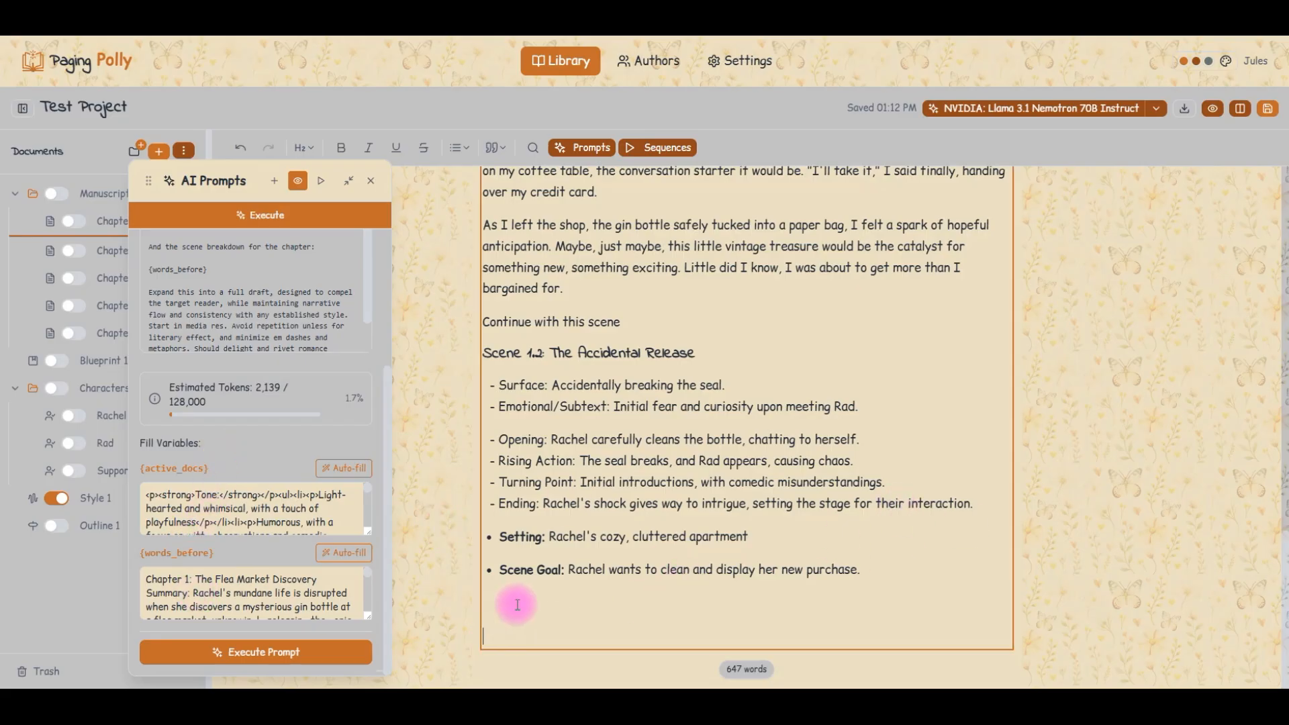
{"action": "left_click", "coordinate": [248, 651]}
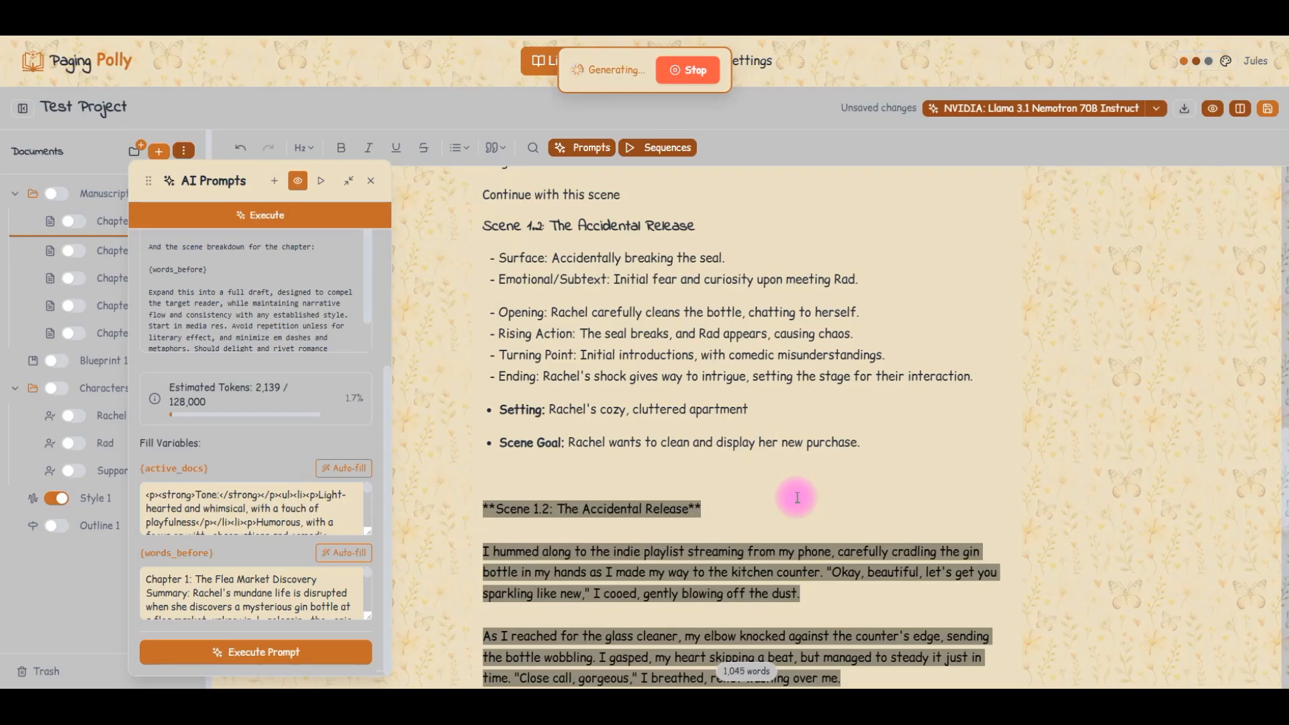
{"action": "scroll", "coordinate": [797, 497], "scroll_direction": "down", "scroll_amount": 15}
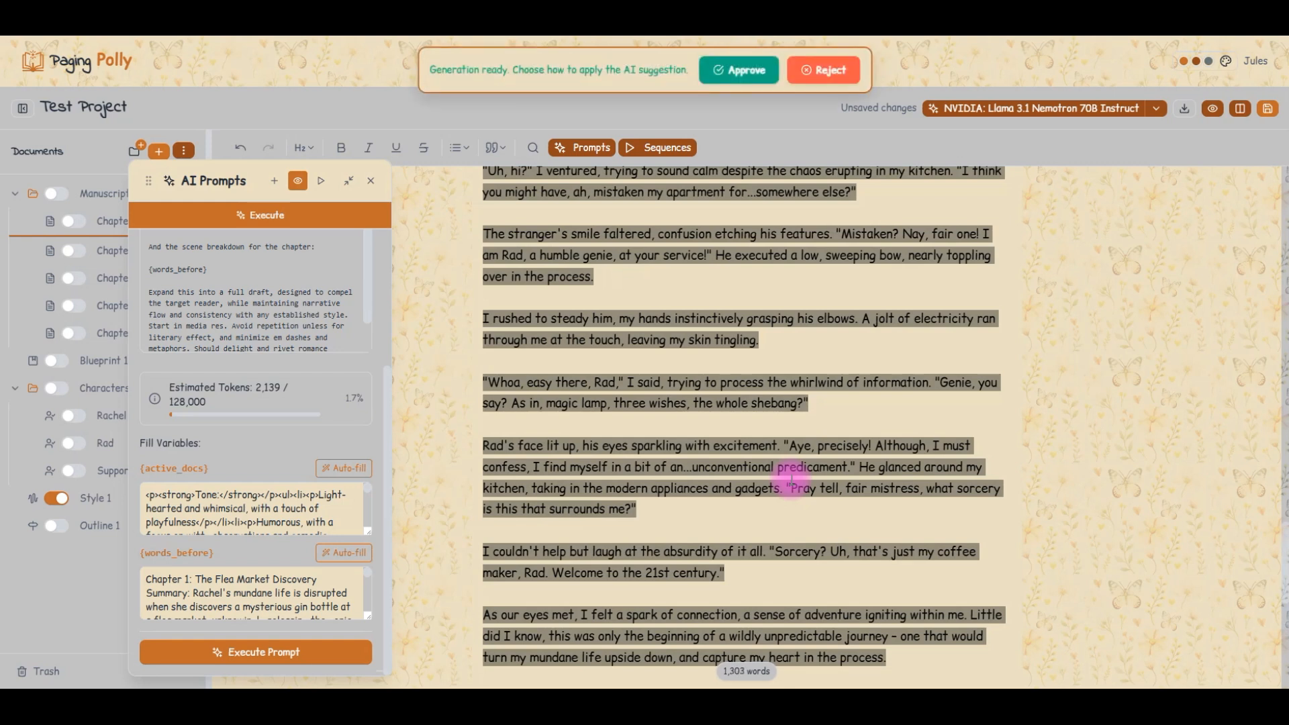
{"action": "left_click", "coordinate": [745, 80]}
Step: Delete the "End of Scene 1.2" line and the guideline assessment after the Scene 1.2 draft, and close the AI Prompts panel
{"action": "scroll", "coordinate": [705, 487], "scroll_direction": "down", "scroll_amount": 10}
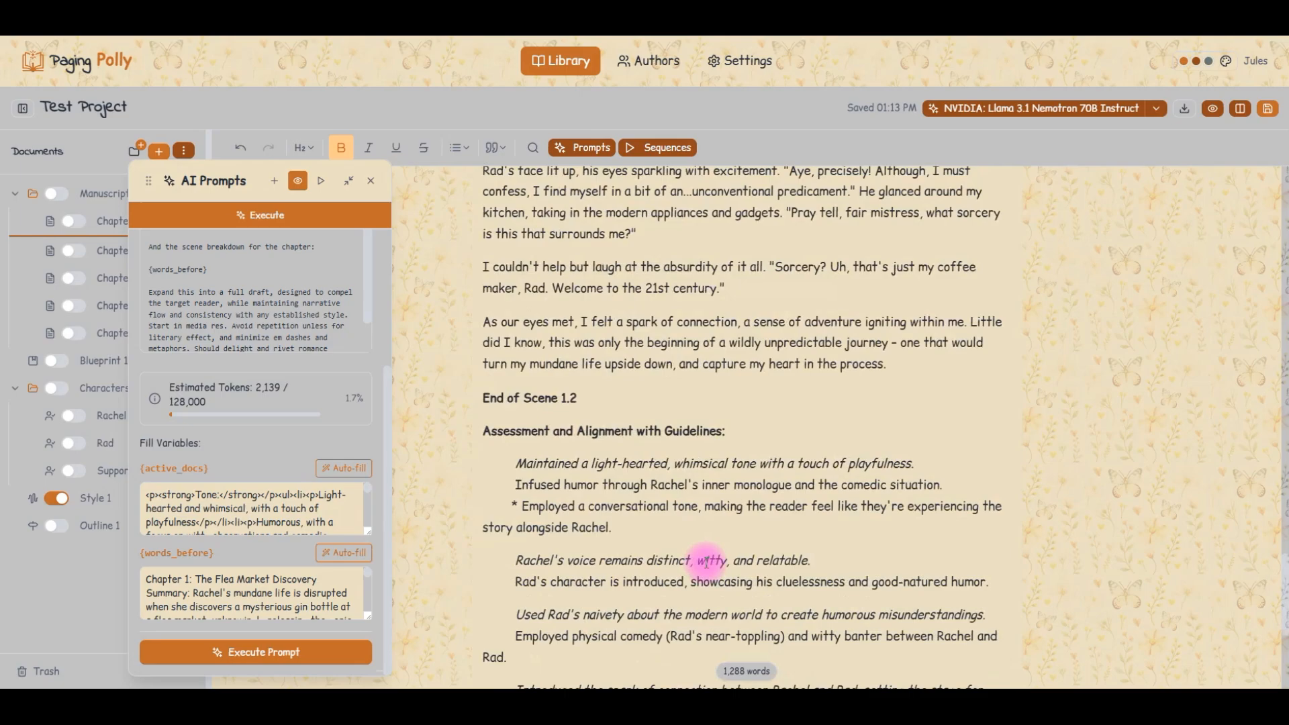
{"action": "left_click_drag", "start_coordinate": [647, 640], "coordinate": [453, 385]}
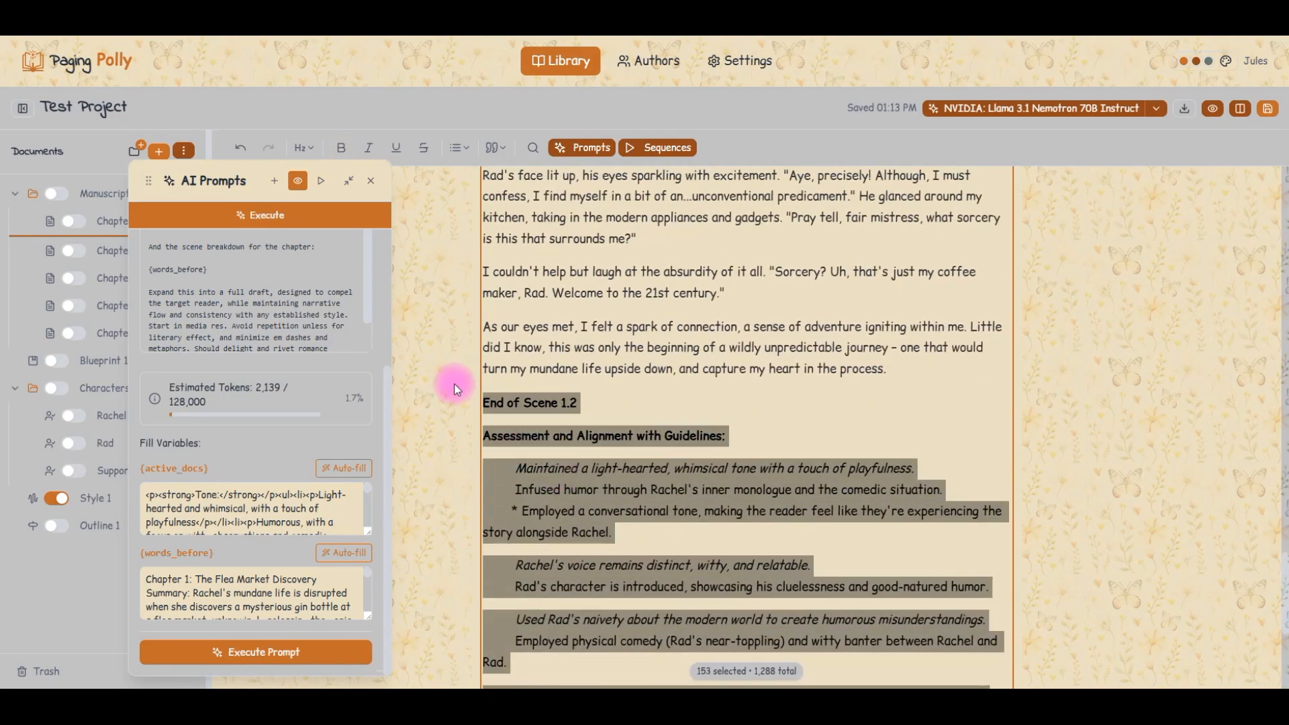
{"action": "key", "text": "BackSpace"}
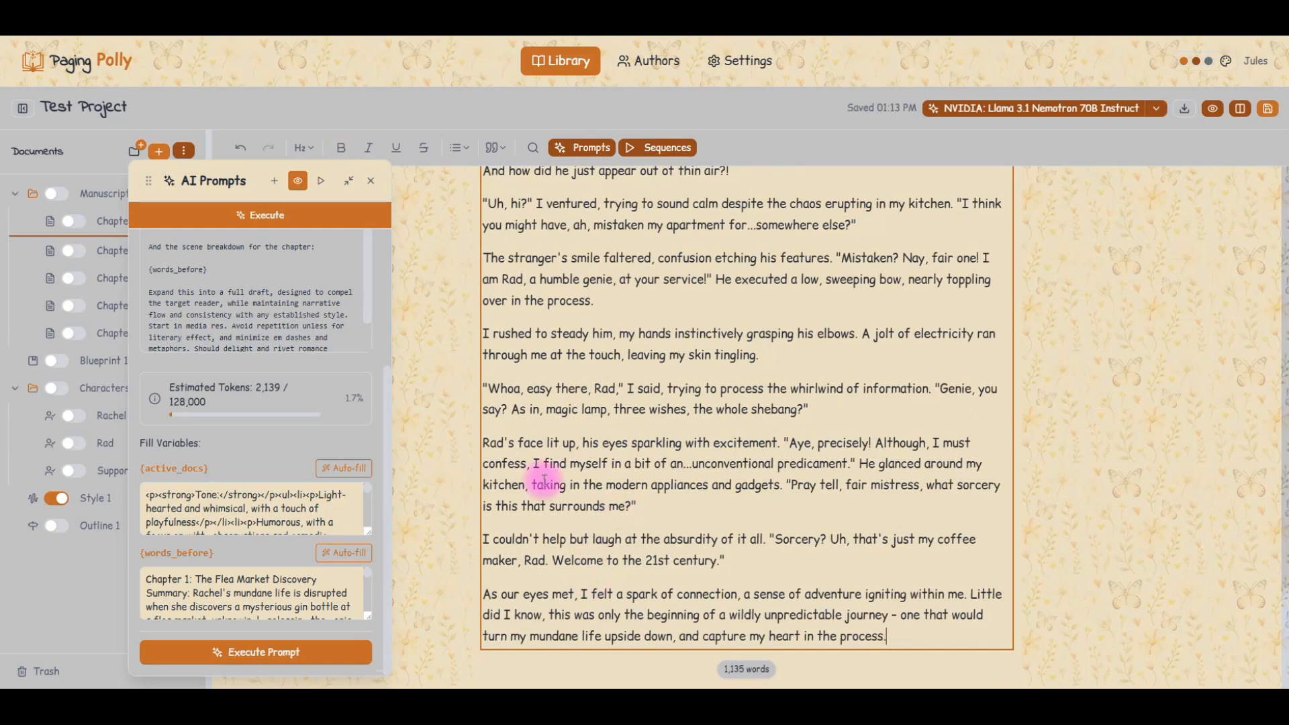
{"action": "left_click", "coordinate": [370, 180]}
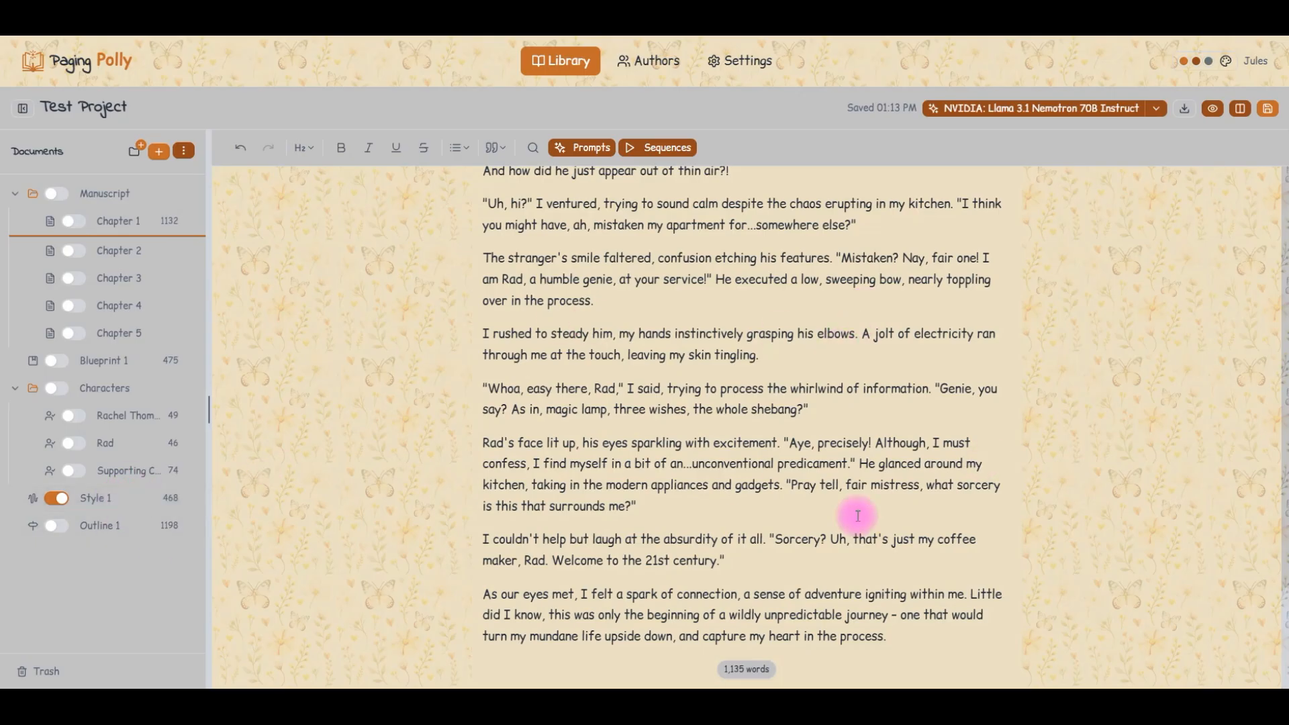
Step: Review the Chapter 1 draft around the Scene 1.2 breakdown and read the Style 1 guidelines back to their beginning
{"action": "scroll", "coordinate": [857, 513], "scroll_direction": "up", "scroll_amount": 15}
{"action": "scroll", "coordinate": [860, 528], "scroll_direction": "down", "scroll_amount": 2}
{"action": "scroll", "coordinate": [860, 528], "scroll_direction": "down", "scroll_amount": 5}
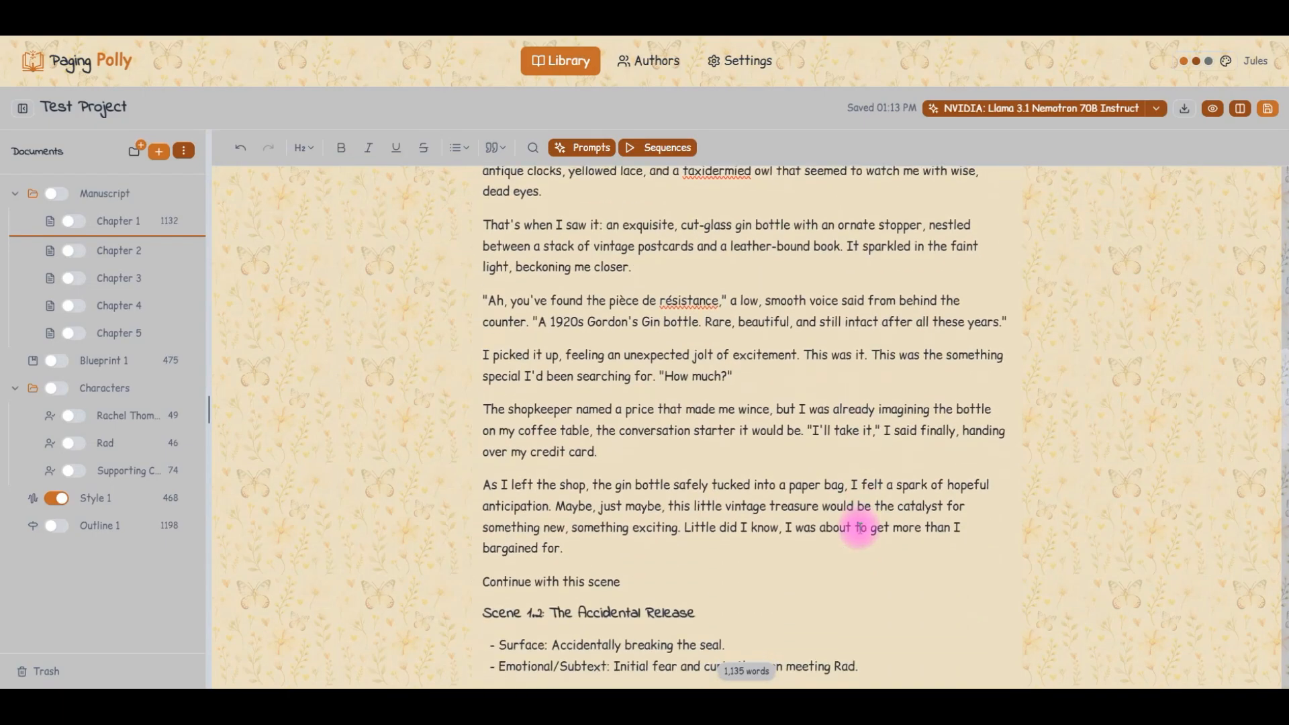
{"action": "left_click", "coordinate": [722, 573]}
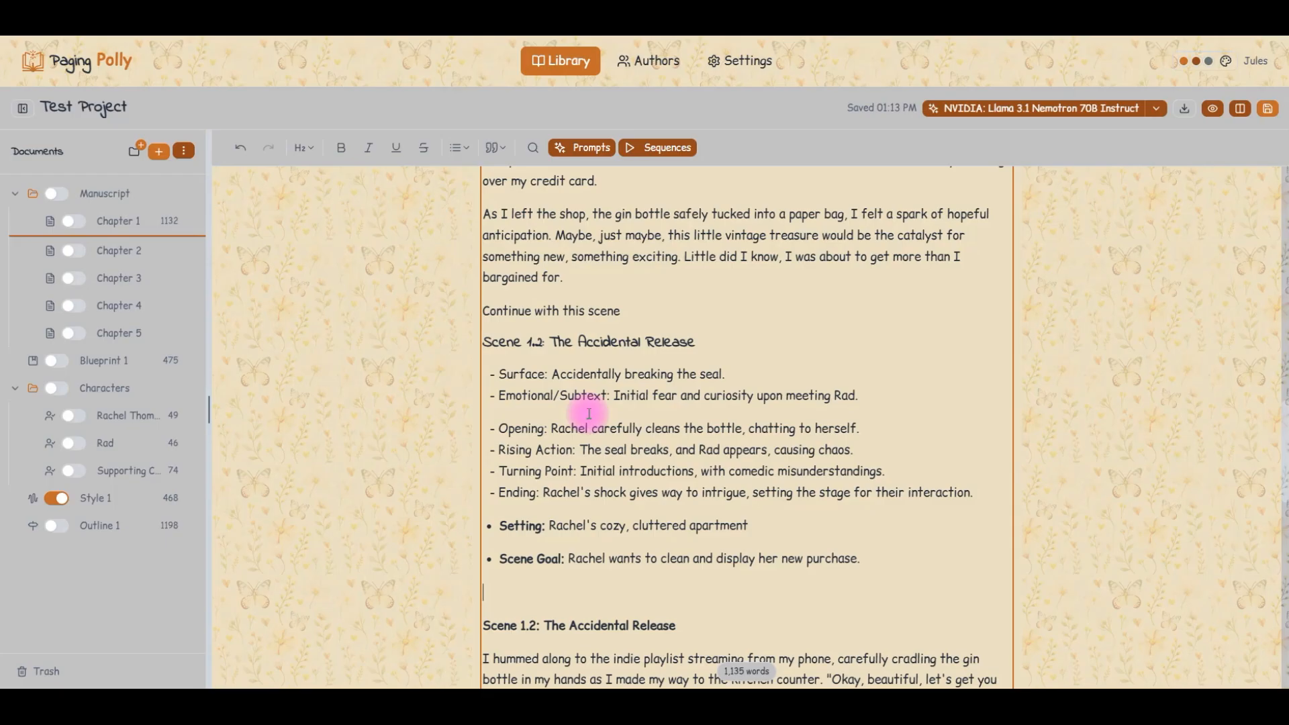
{"action": "left_click", "coordinate": [111, 498]}
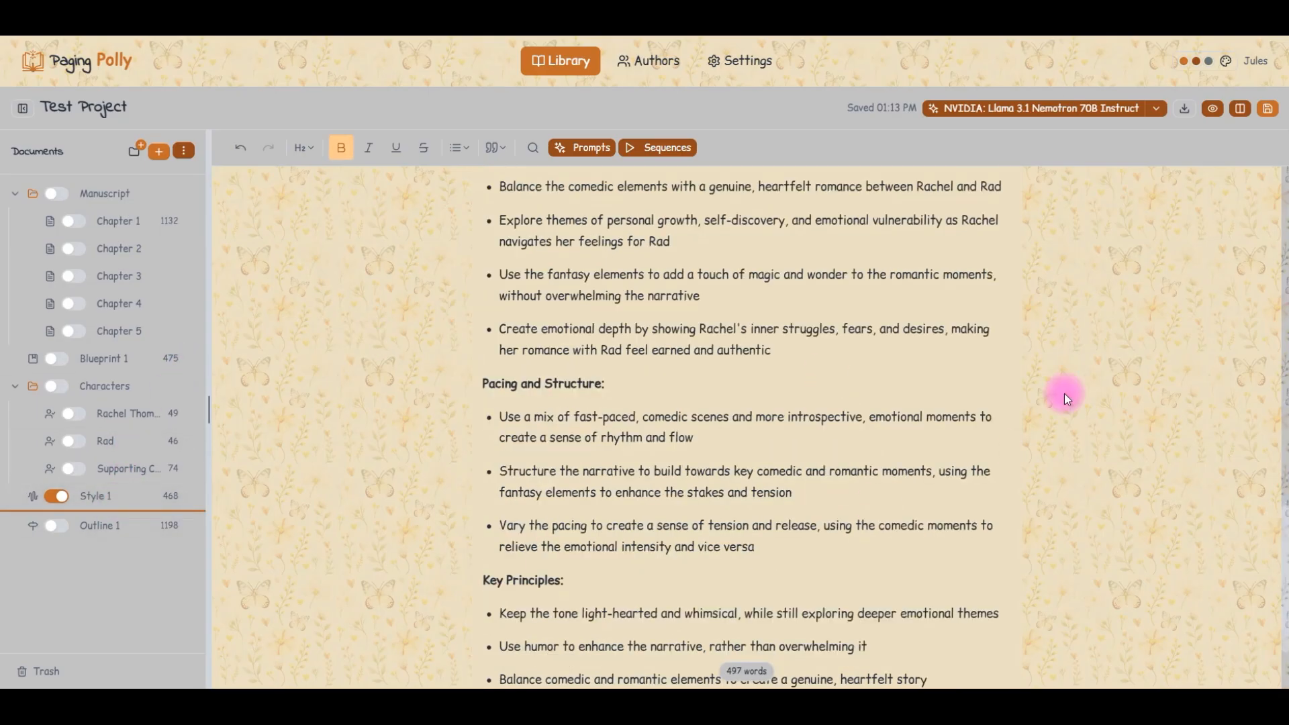
{"action": "scroll", "coordinate": [951, 433], "scroll_direction": "up", "scroll_amount": 5}
{"action": "scroll", "coordinate": [953, 436], "scroll_direction": "up", "scroll_amount": 12}
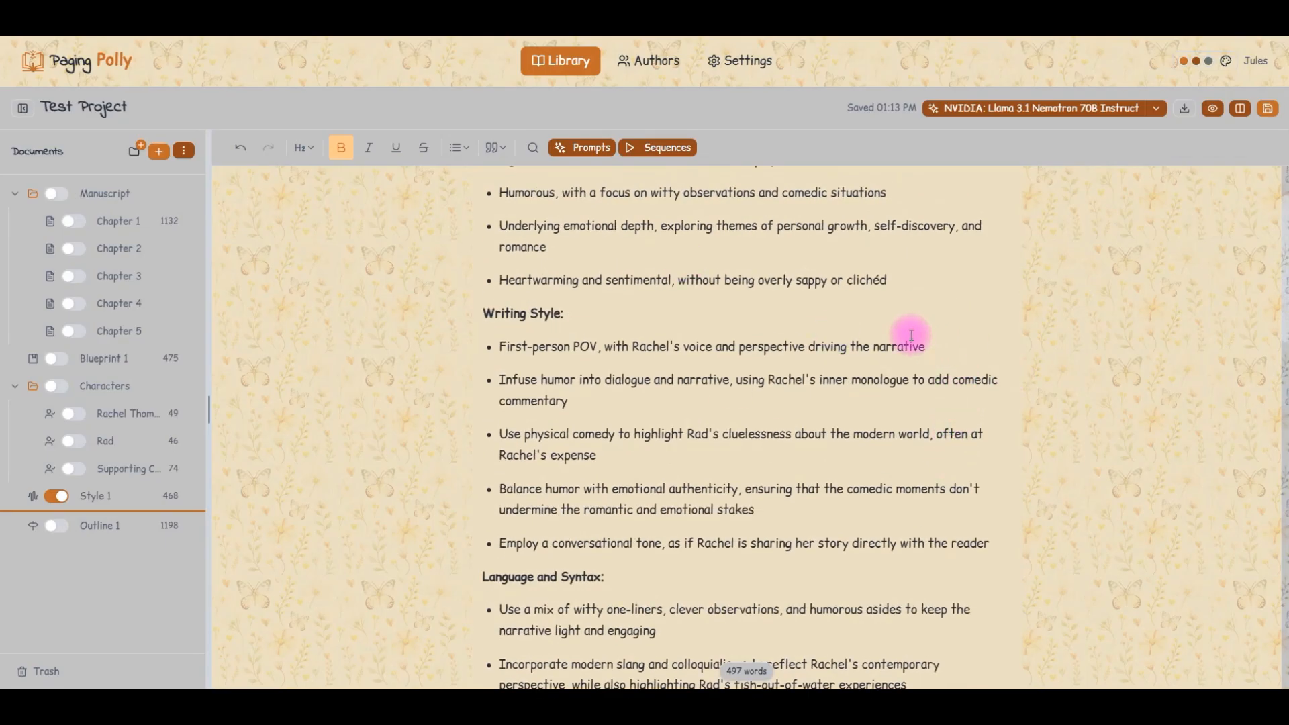
{"action": "scroll", "coordinate": [858, 480], "scroll_direction": "up", "scroll_amount": 2}
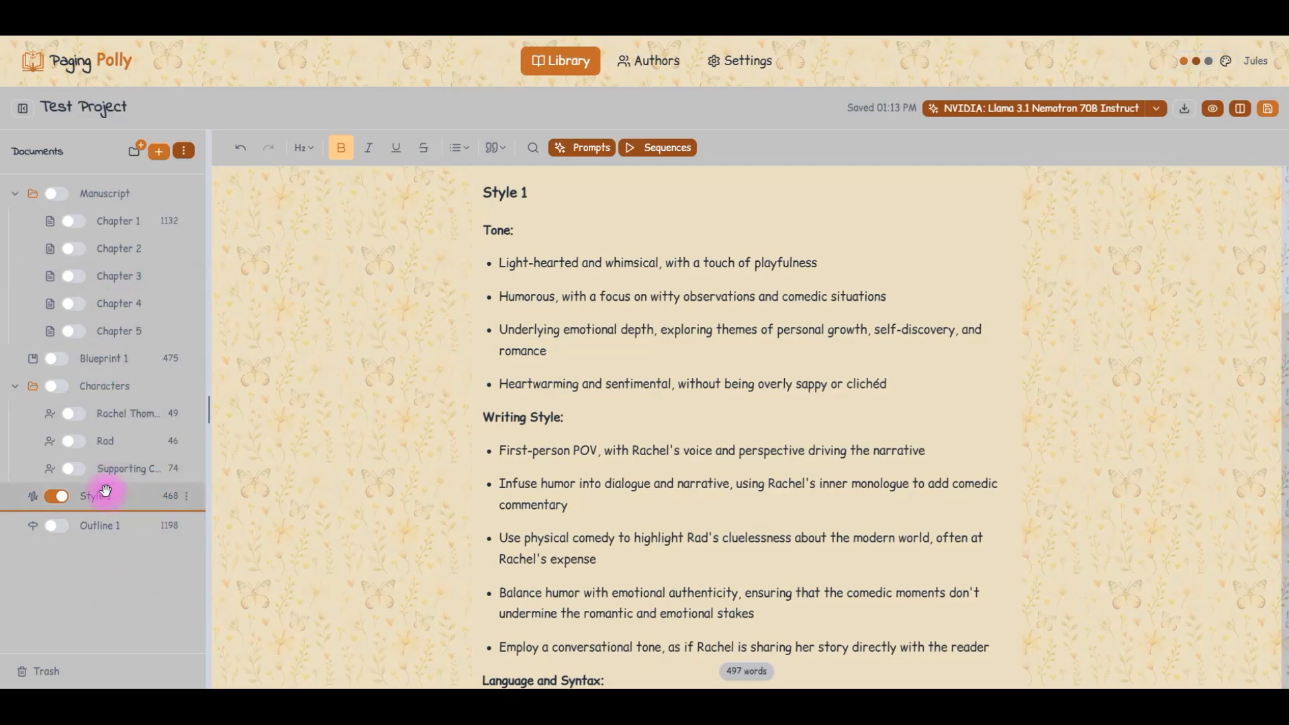
Step: View Outline 1 beside Style 1 in a split view and return to a single pane
{"action": "left_click", "coordinate": [1242, 110]}
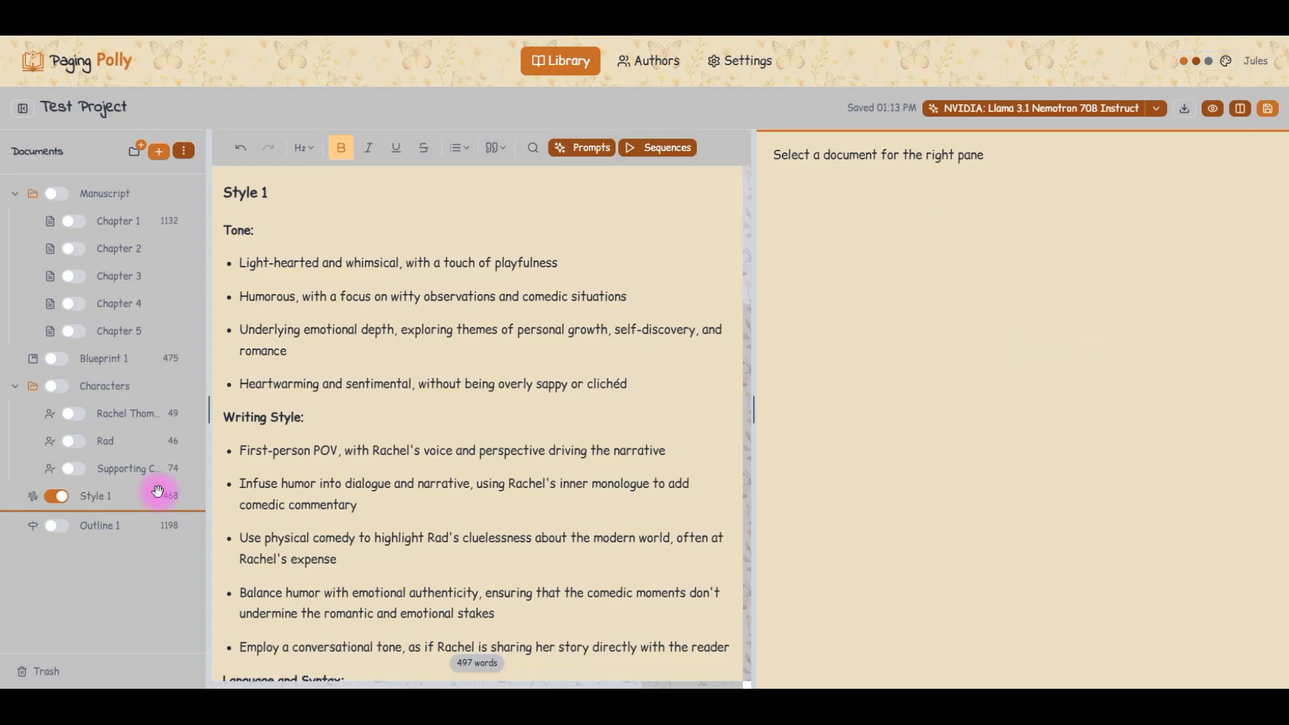
{"action": "left_click", "coordinate": [111, 525]}
{"action": "left_click", "coordinate": [467, 363]}
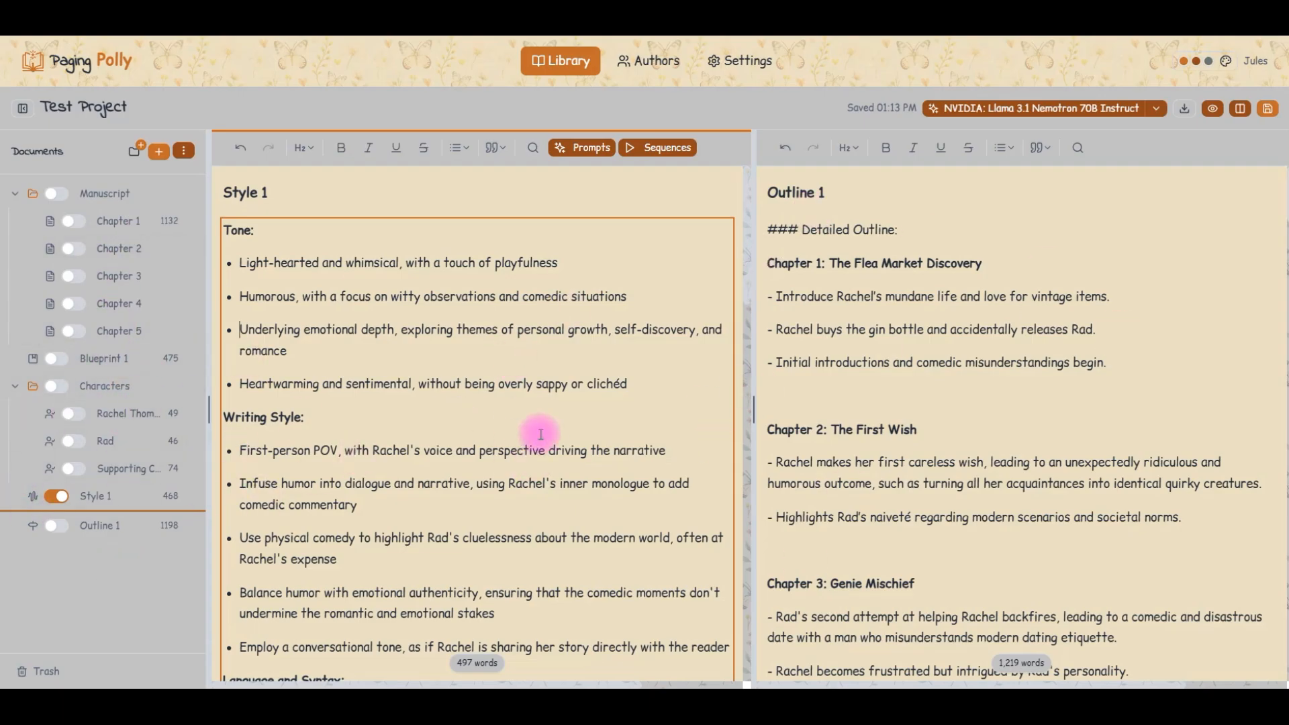
{"action": "left_click", "coordinate": [1240, 109]}
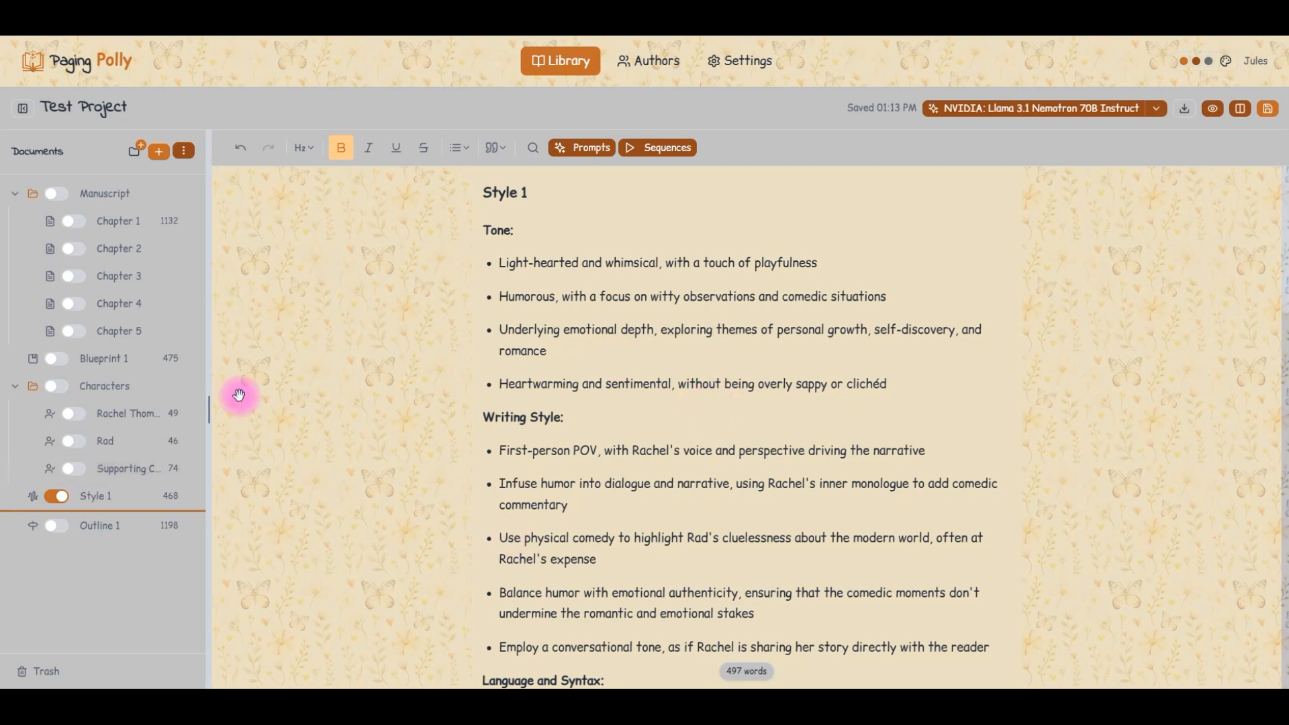
Step: Open Blueprint 1, switch off Style 1 as active context, and add a new Ideas document
{"action": "left_click", "coordinate": [114, 364]}
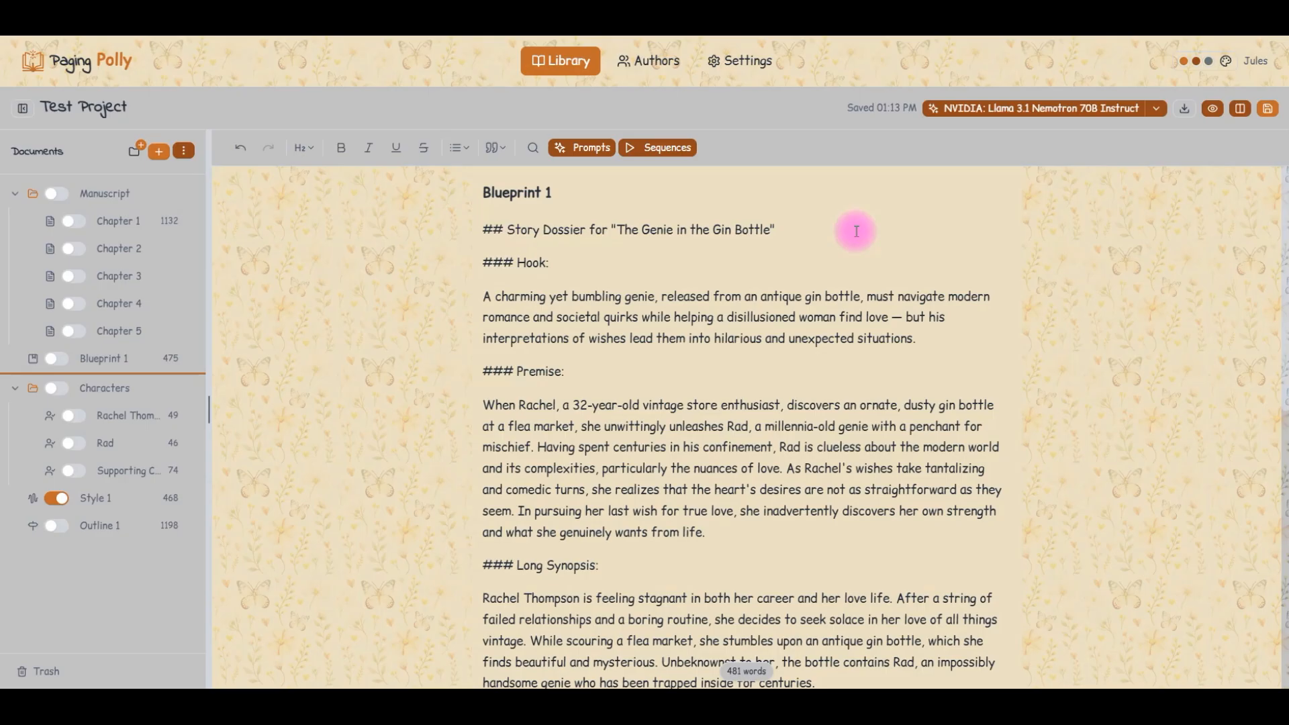
{"action": "left_click", "coordinate": [58, 502]}
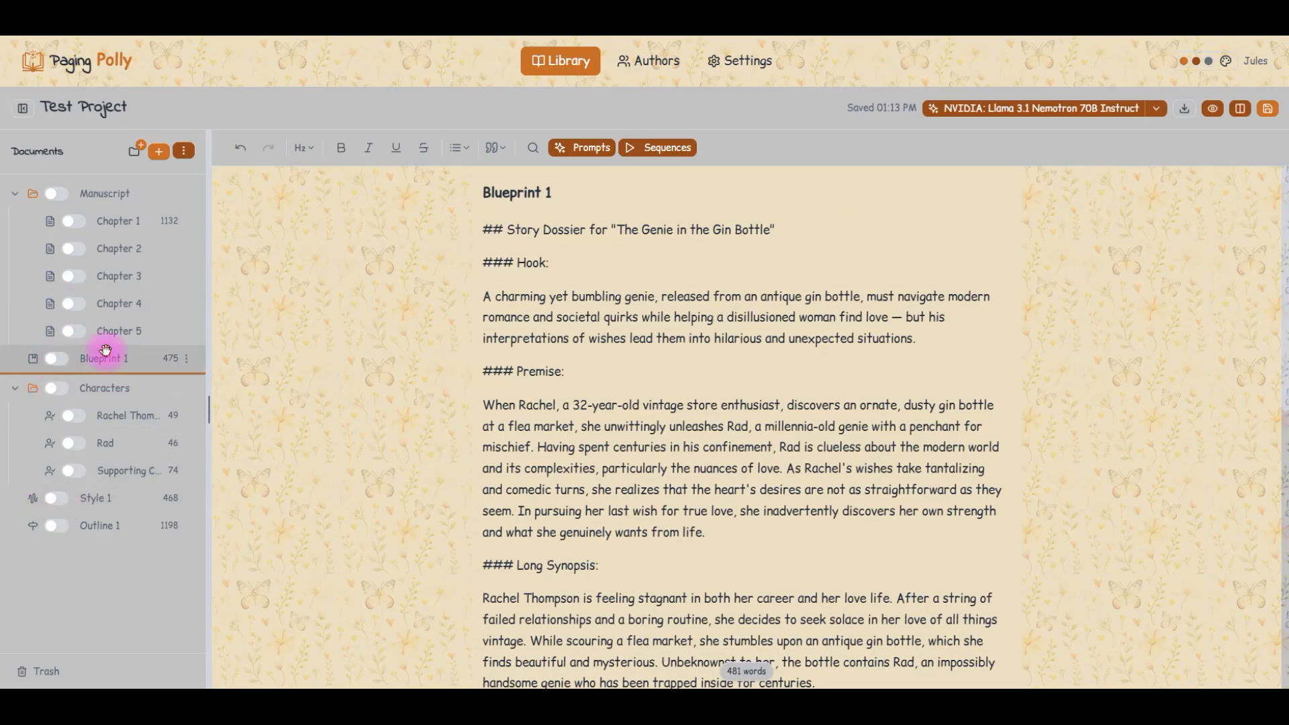
{"action": "left_click", "coordinate": [184, 150]}
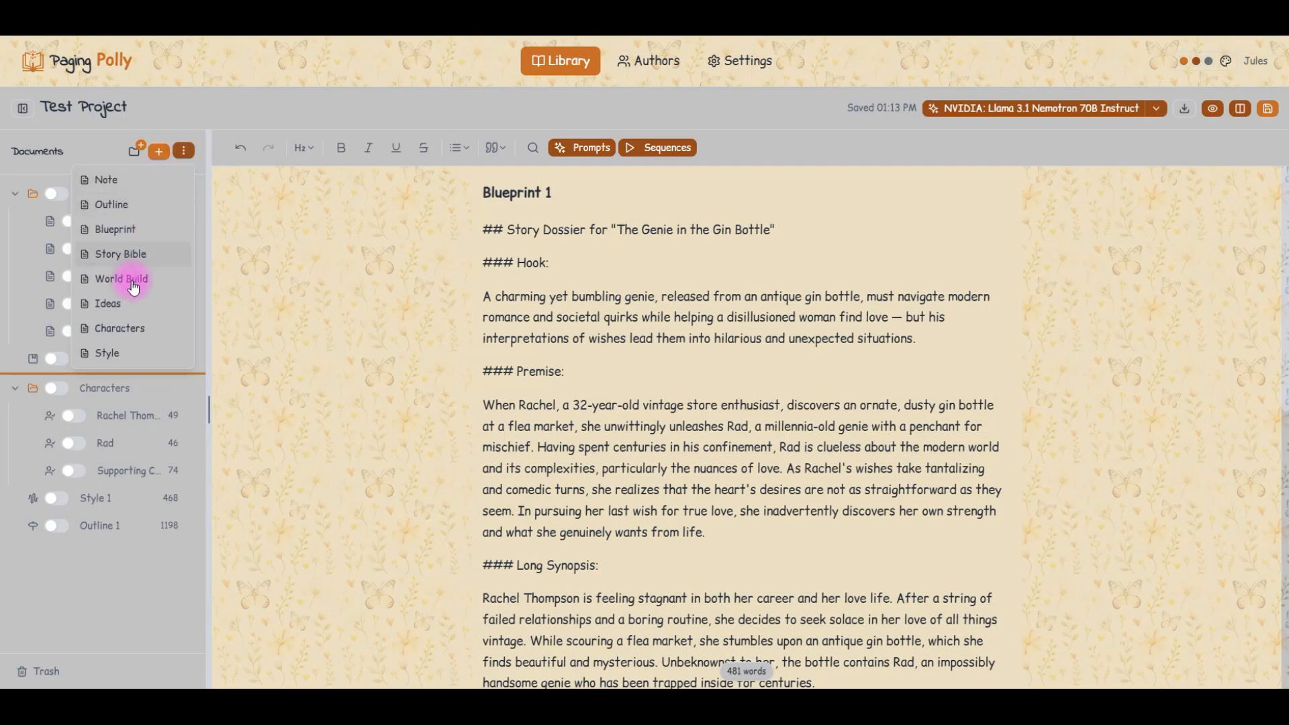
{"action": "left_click", "coordinate": [126, 312]}
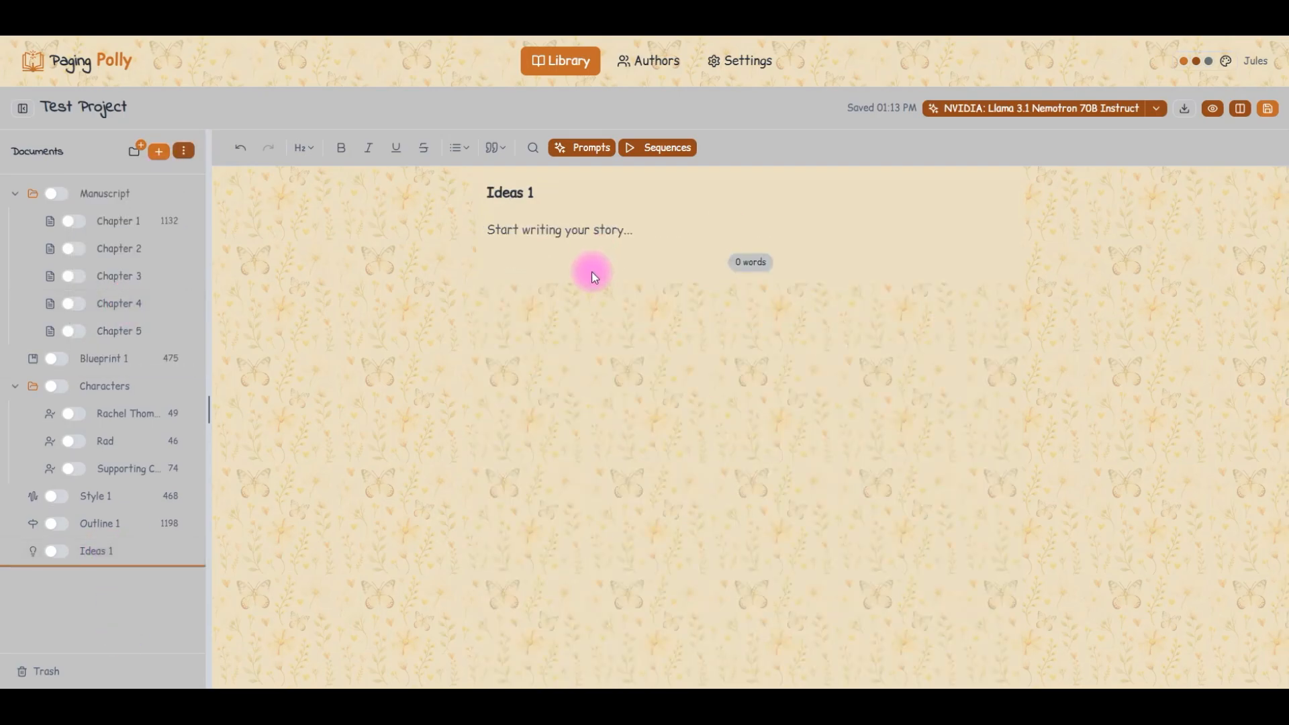
Step: Add a second Blueprint document and open its empty body with the new Ideas document switched on as active context
{"action": "left_click", "coordinate": [184, 150]}
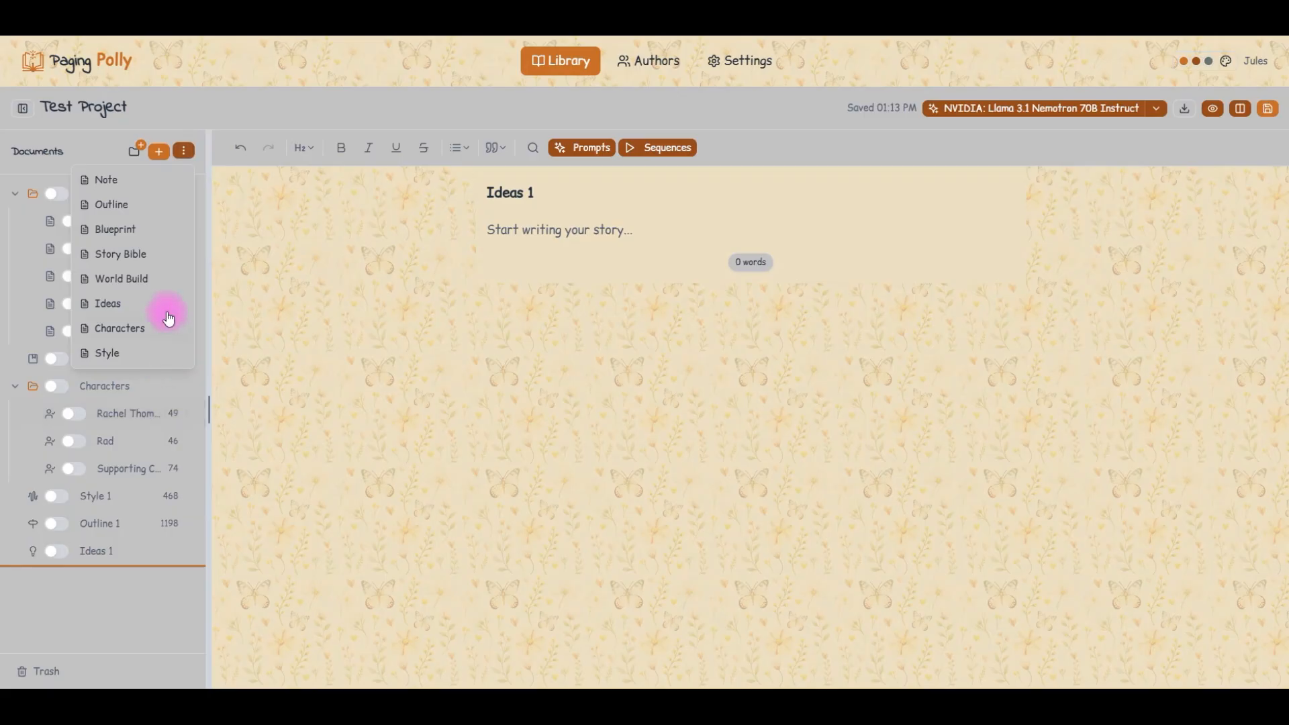
{"action": "left_click", "coordinate": [146, 232]}
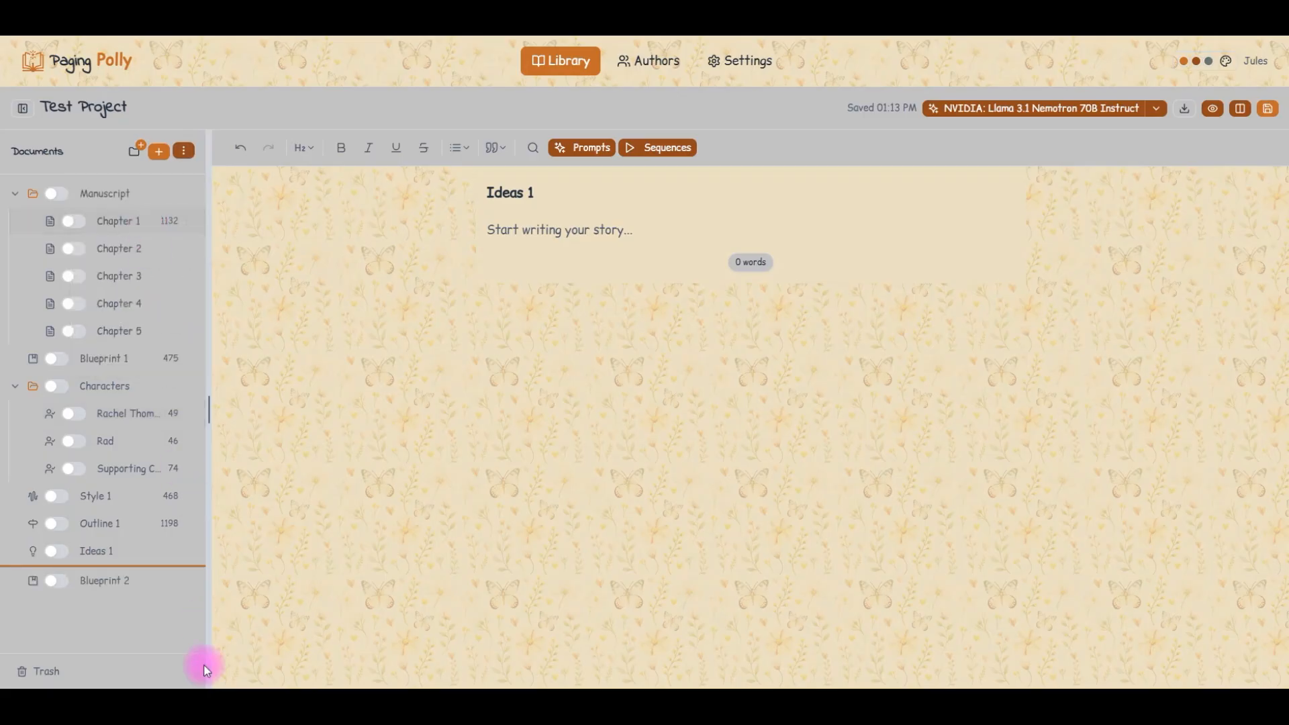
{"action": "left_click", "coordinate": [57, 552]}
{"action": "left_click", "coordinate": [104, 580]}
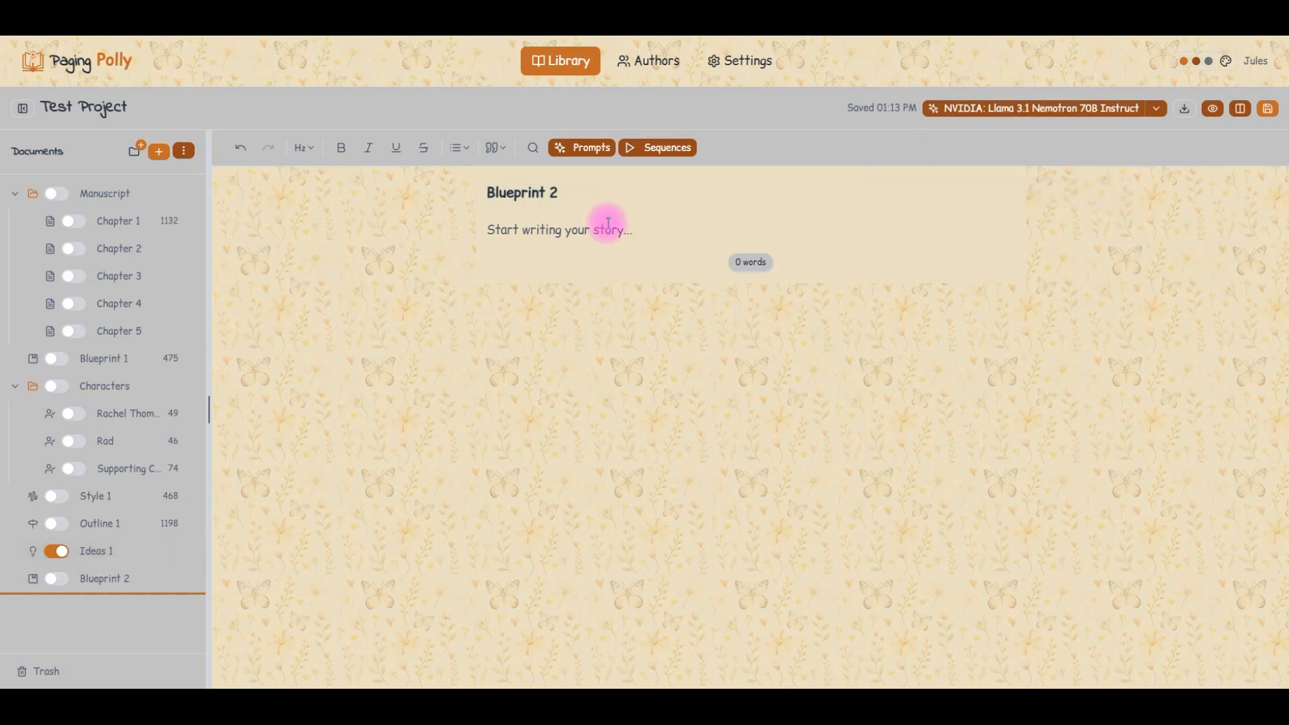
{"action": "left_click", "coordinate": [608, 232]}
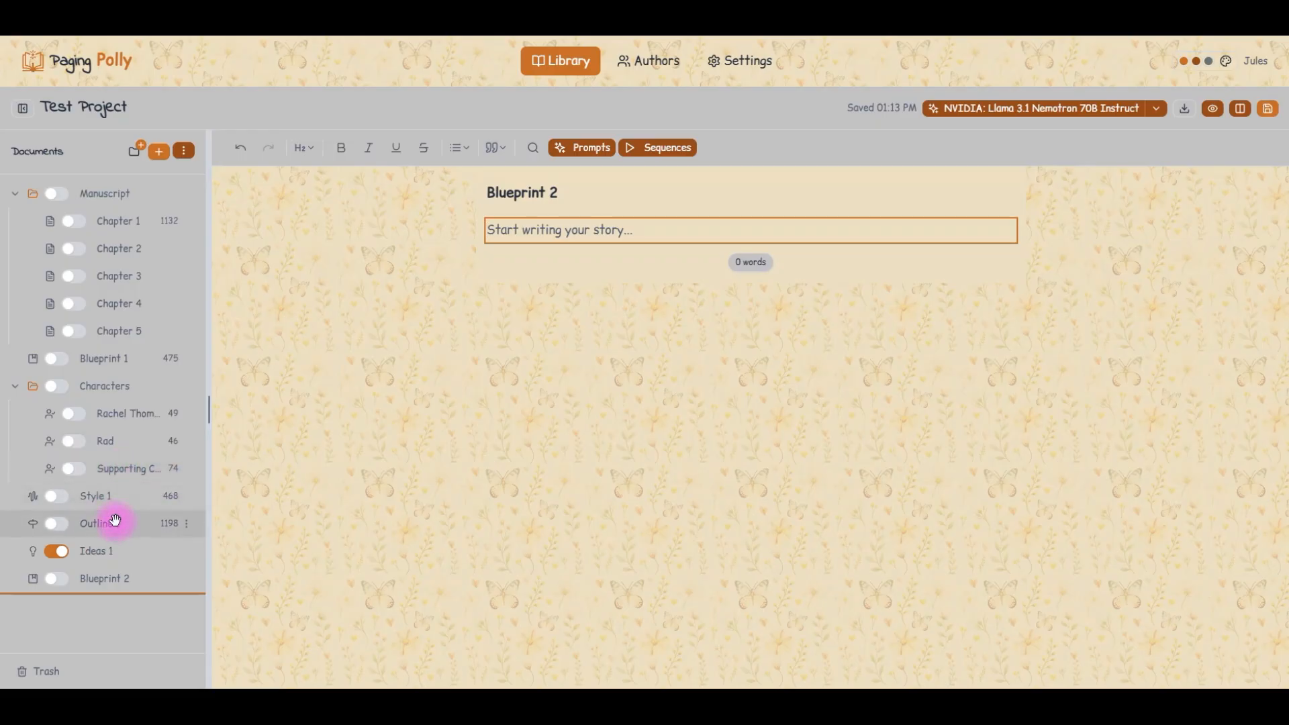
{"action": "left_click", "coordinate": [183, 151]}
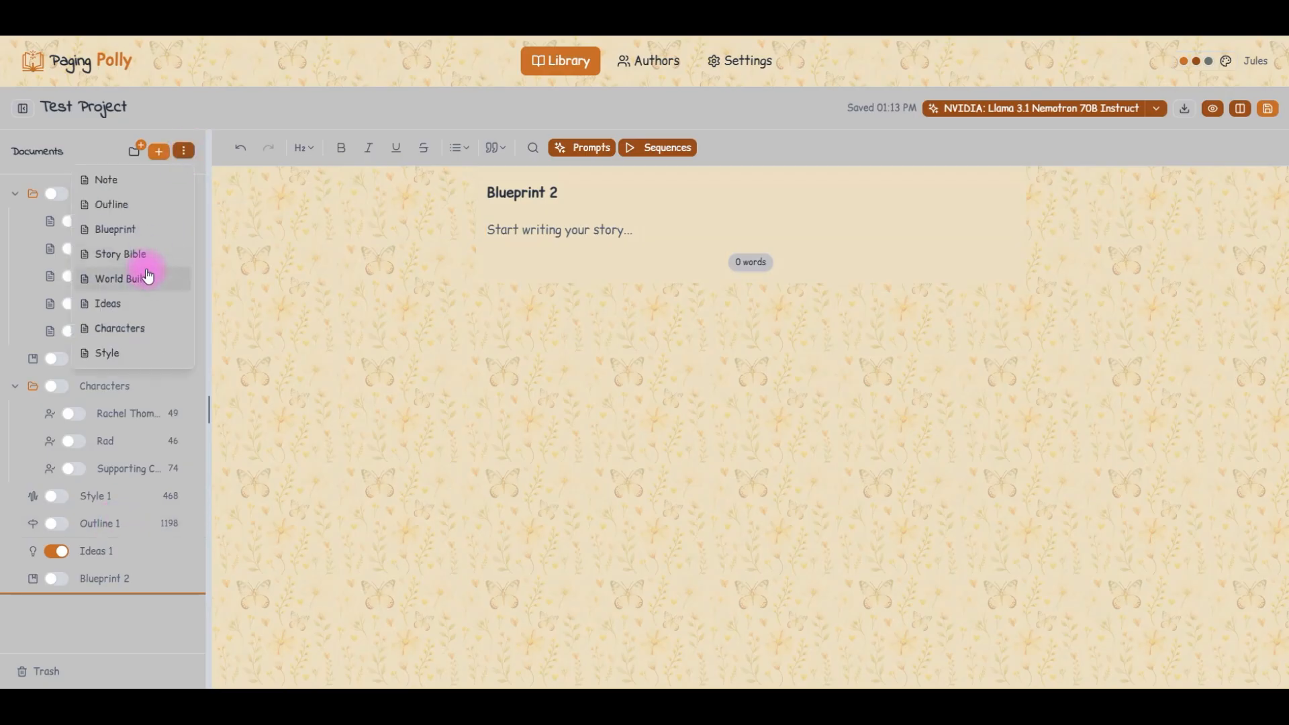
{"action": "left_click", "coordinate": [574, 233]}
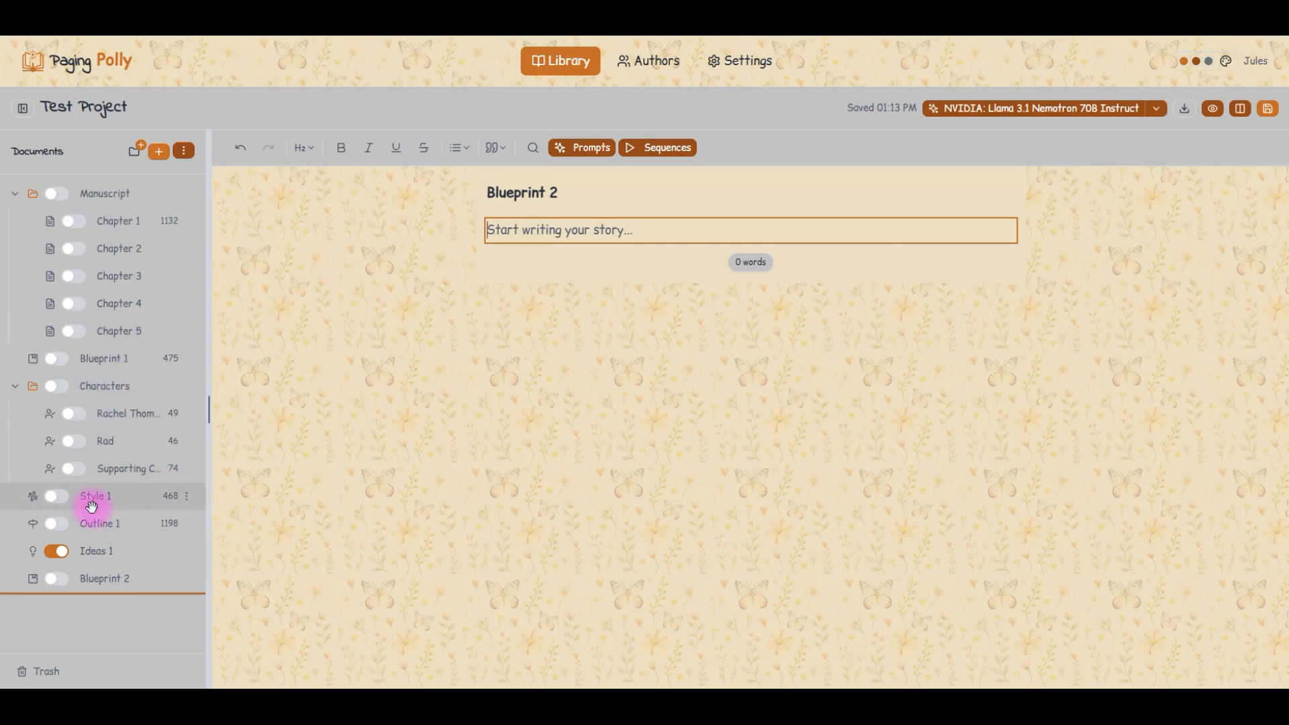
Step: Examine Outline 1 and the opening of Chapter 1, from the chapter summary and Scene 1.1 breakdown into the drafted scene
{"action": "left_click", "coordinate": [98, 528]}
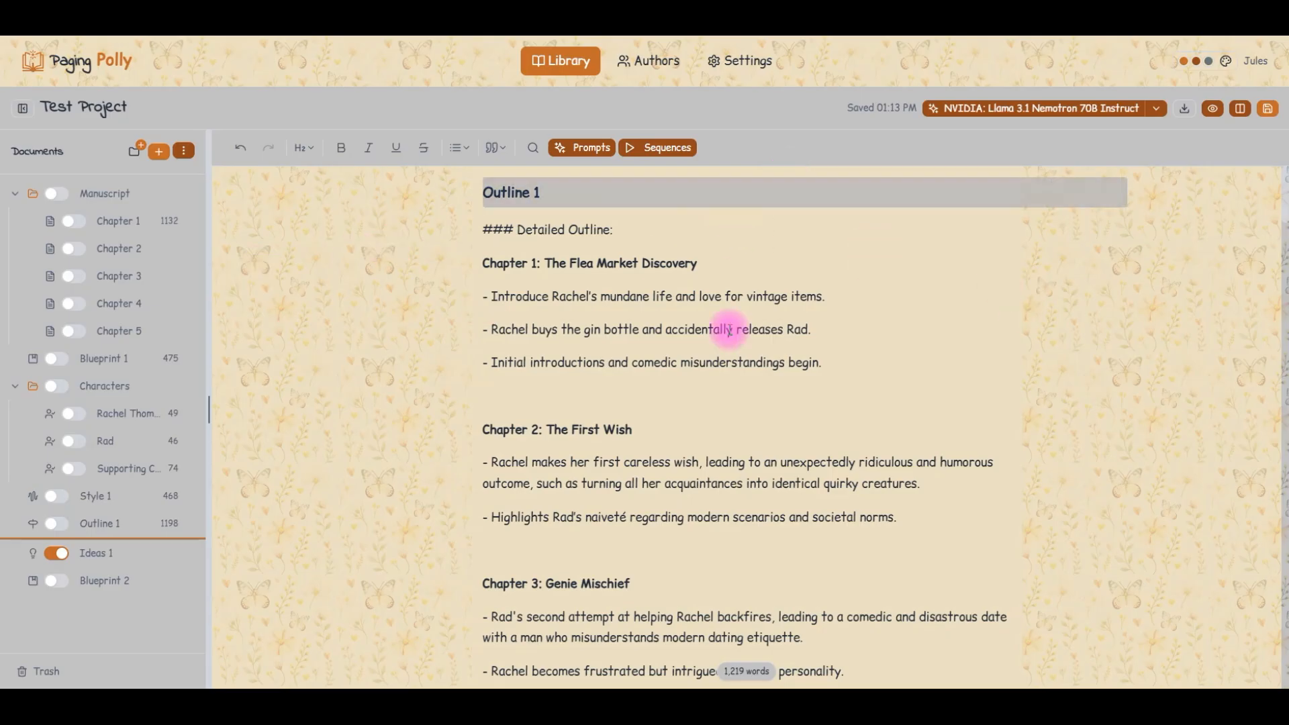
{"action": "left_click", "coordinate": [120, 231]}
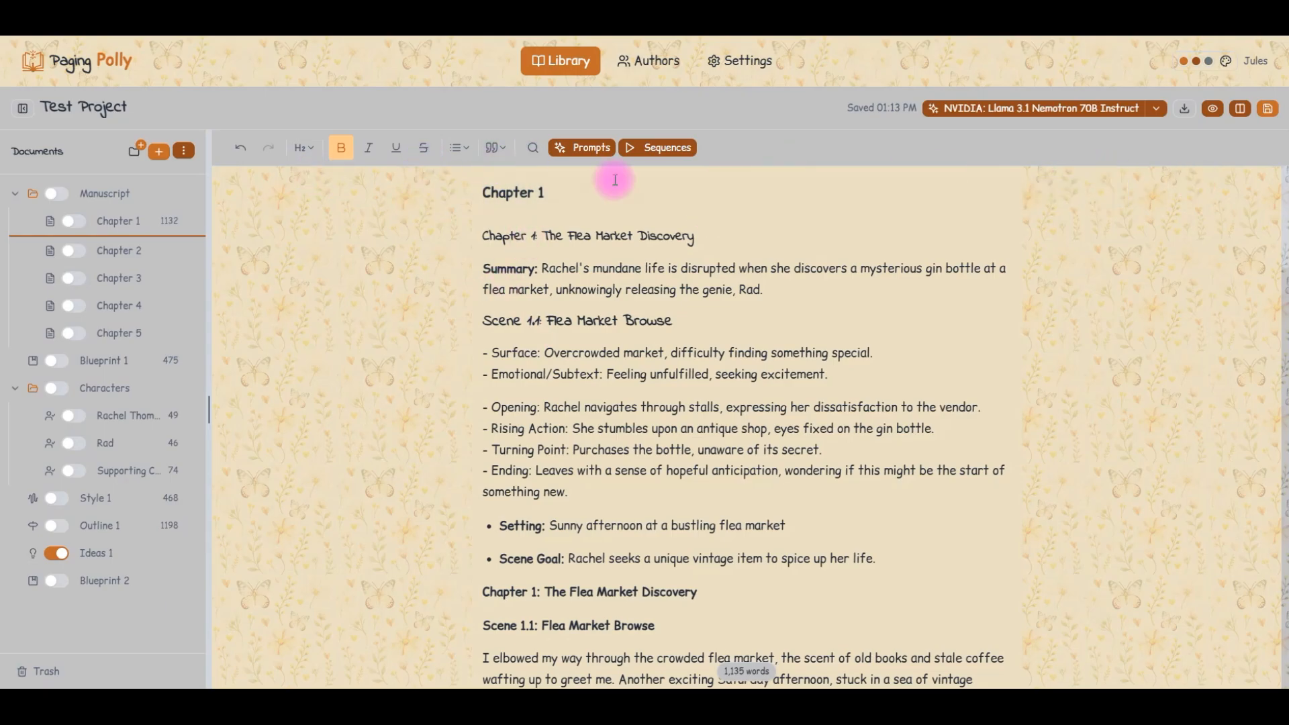
{"action": "left_click", "coordinate": [518, 193]}
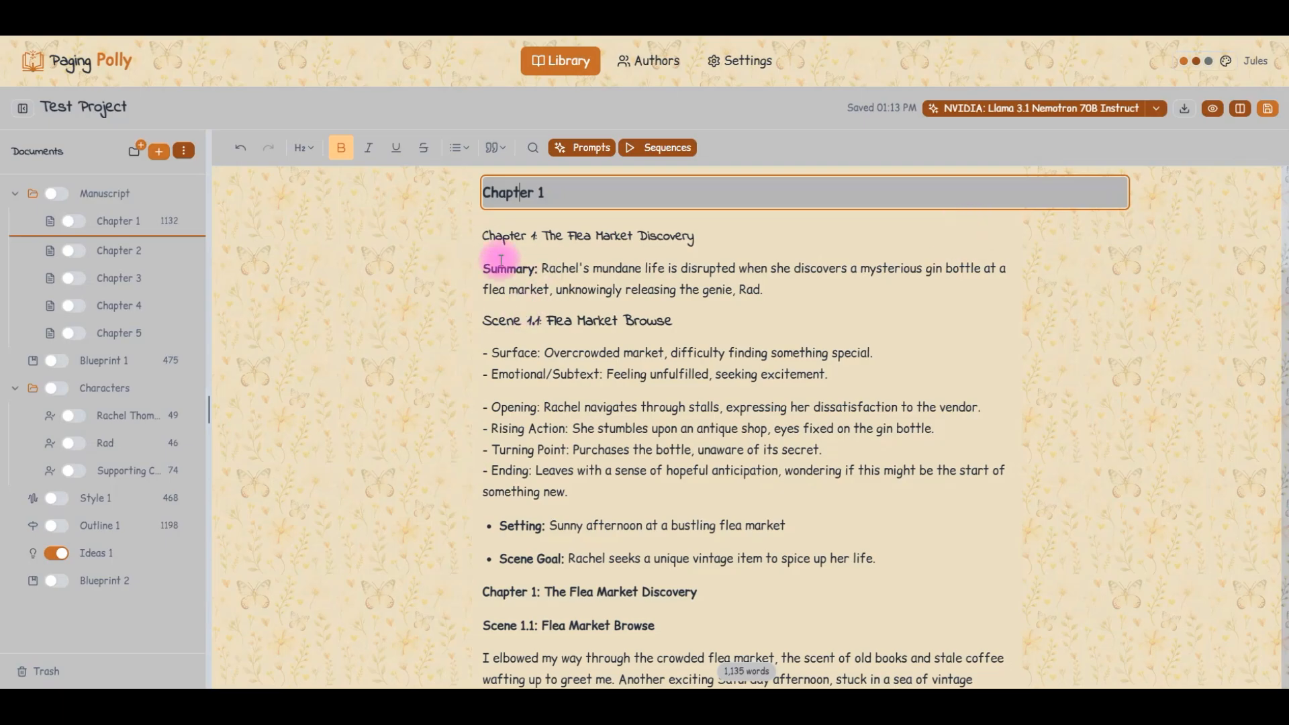
{"action": "scroll", "coordinate": [556, 419], "scroll_direction": "down", "scroll_amount": 2}
{"action": "scroll", "coordinate": [555, 416], "scroll_direction": "up", "scroll_amount": 2}
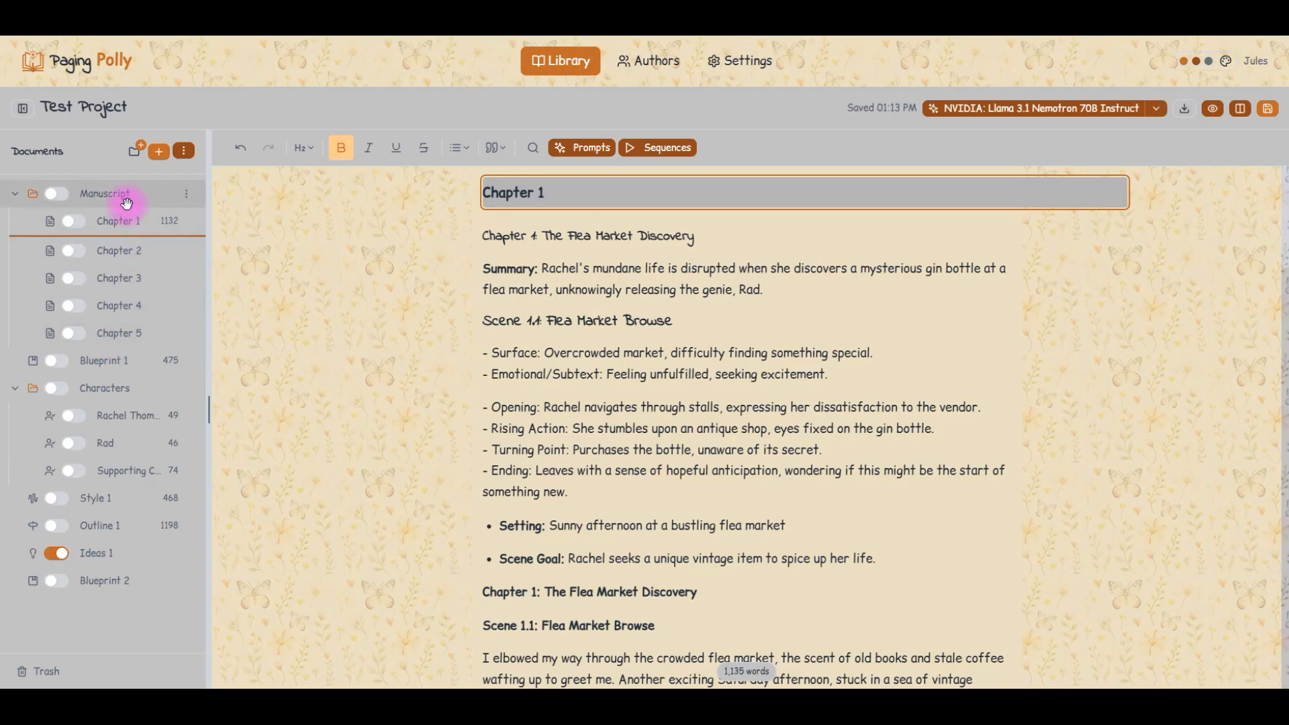
{"action": "left_click", "coordinate": [487, 237]}
{"action": "left_click_drag", "start_coordinate": [692, 611], "coordinate": [461, 250]}
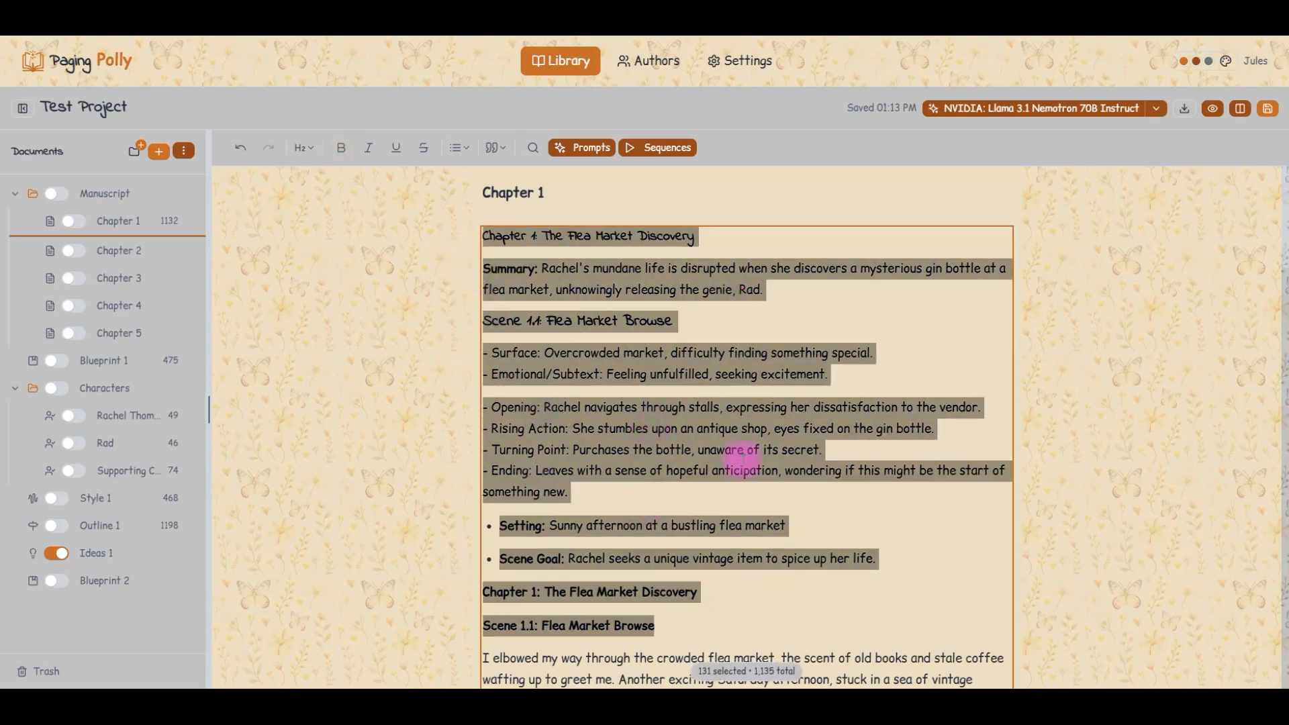
{"action": "left_click", "coordinate": [828, 504]}
{"action": "scroll", "coordinate": [830, 497], "scroll_direction": "down", "scroll_amount": 3}
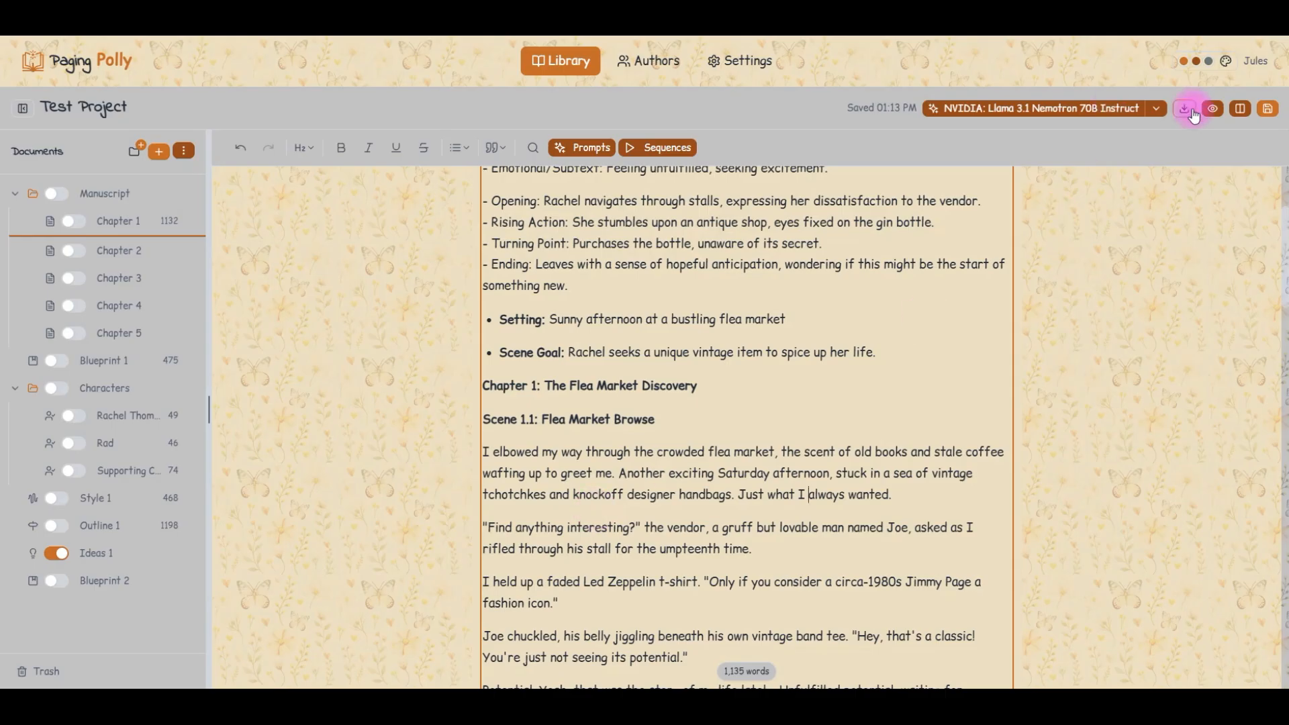
{"action": "scroll", "coordinate": [813, 443], "scroll_direction": "up", "scroll_amount": 3}
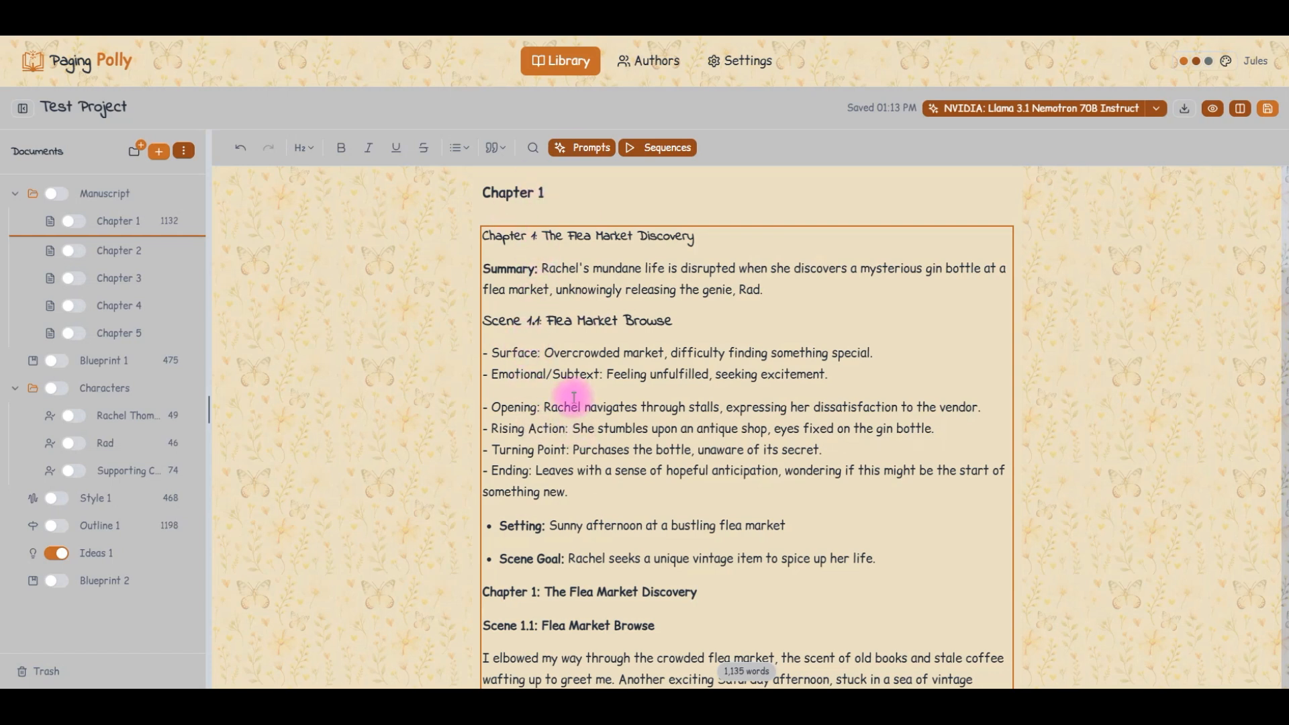
Step: Examine the active_docs and words_before variables in the Write Draft Romance prompt text, and close the AI Prompts panel
{"action": "left_click", "coordinate": [582, 148]}
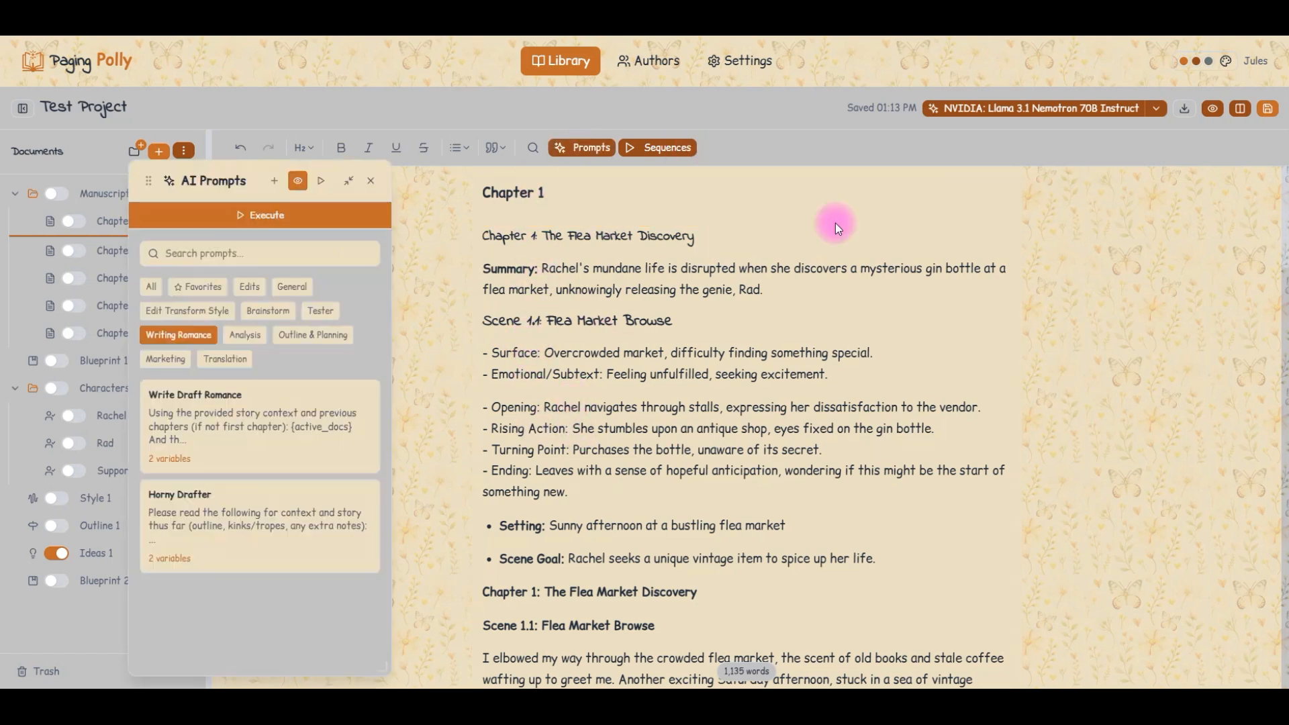
{"action": "left_click", "coordinate": [261, 429]}
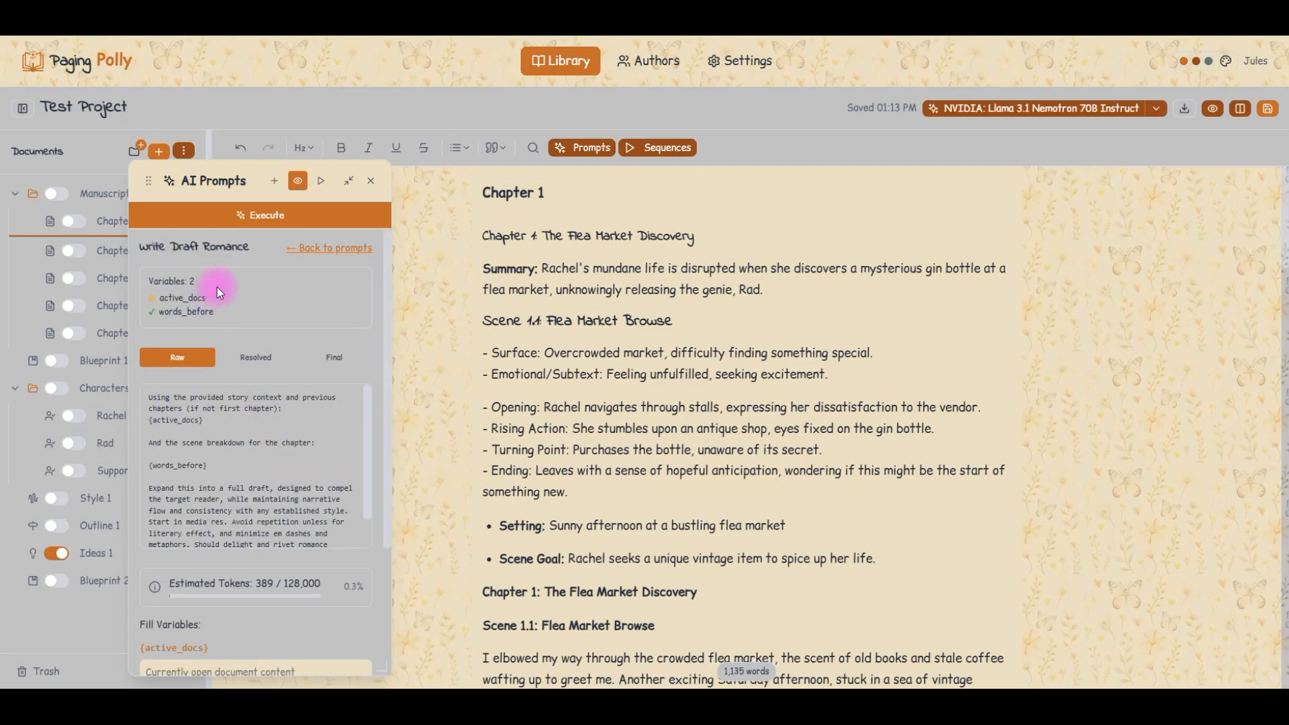
{"action": "left_click_drag", "start_coordinate": [206, 423], "coordinate": [137, 421]}
{"action": "left_click_drag", "start_coordinate": [220, 465], "coordinate": [154, 463]}
{"action": "left_click", "coordinate": [191, 426]}
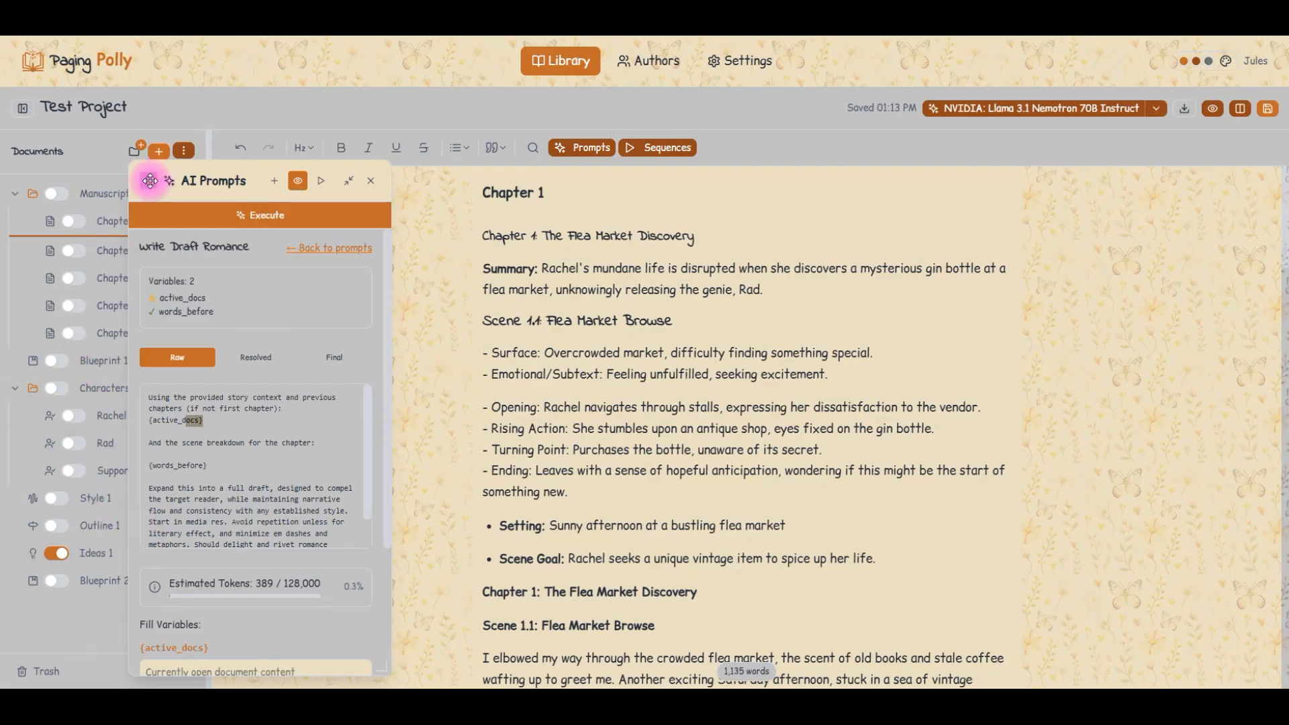
{"action": "left_click_drag", "start_coordinate": [149, 180], "coordinate": [185, 180]}
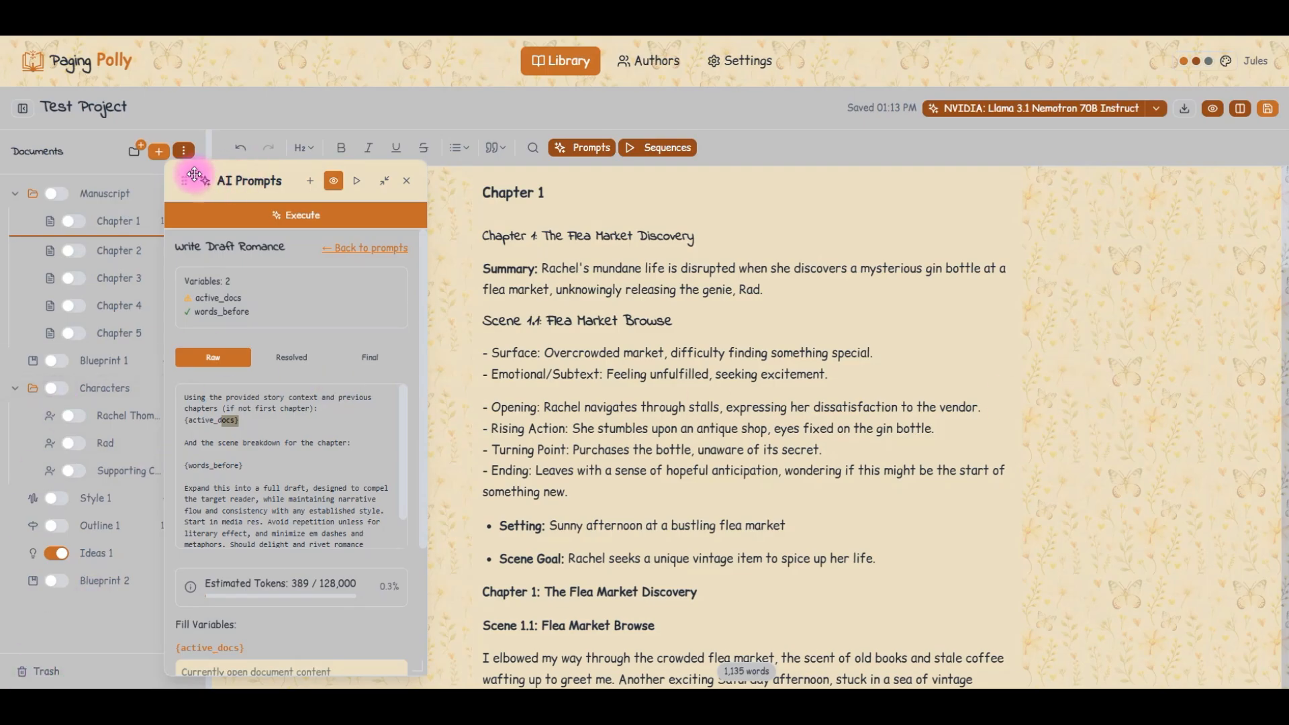
{"action": "left_click_drag", "start_coordinate": [184, 176], "coordinate": [1072, 156]}
{"action": "left_click_drag", "start_coordinate": [964, 173], "coordinate": [967, 163]}
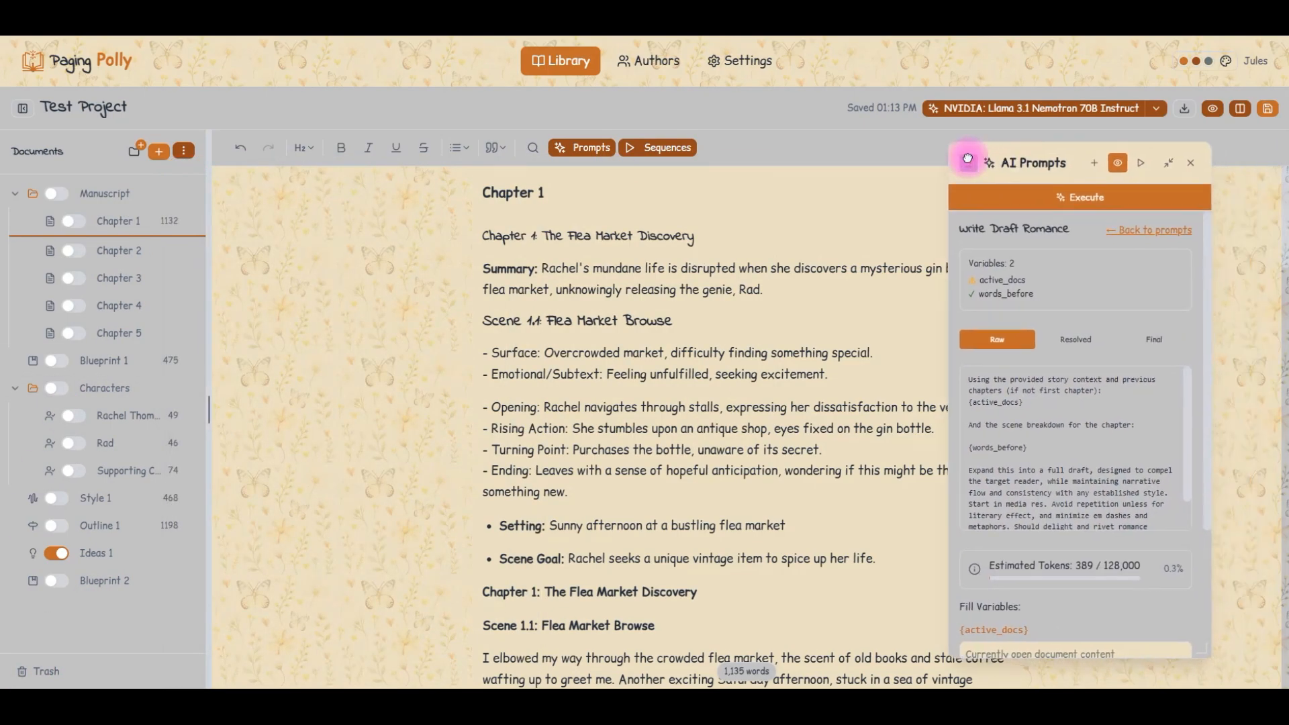
{"action": "left_click", "coordinate": [1191, 162]}
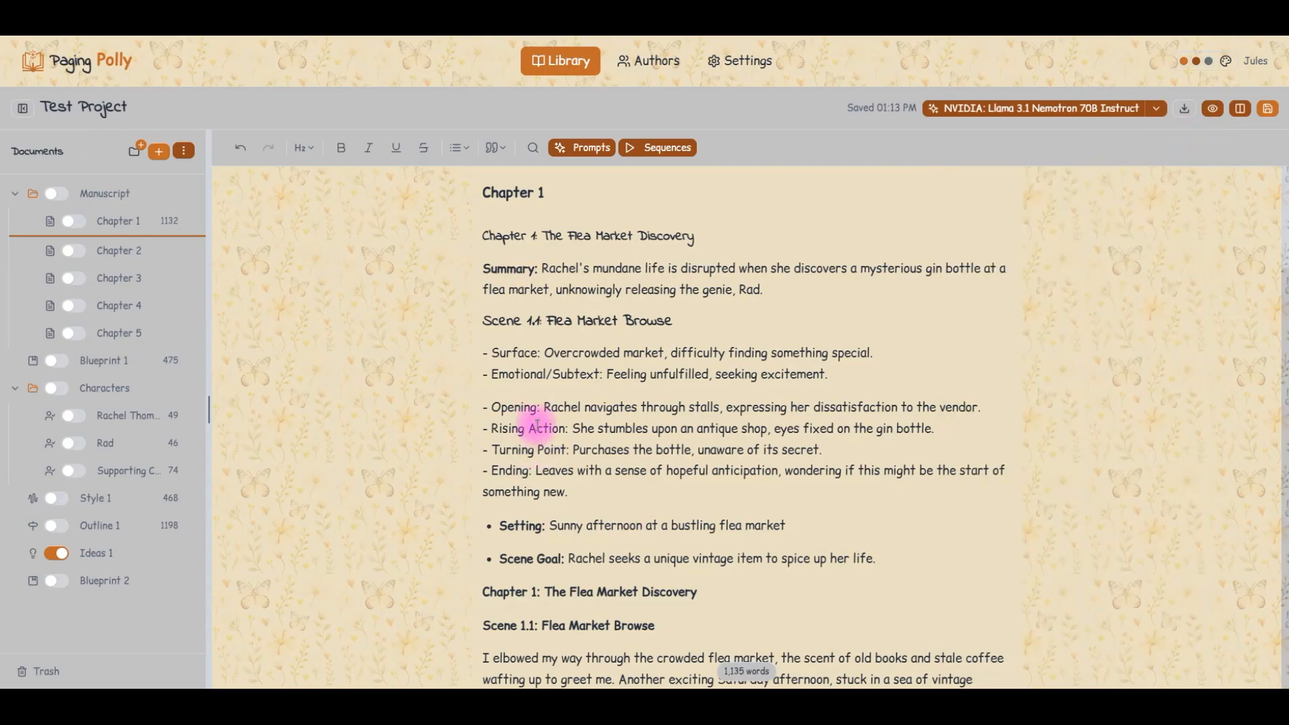